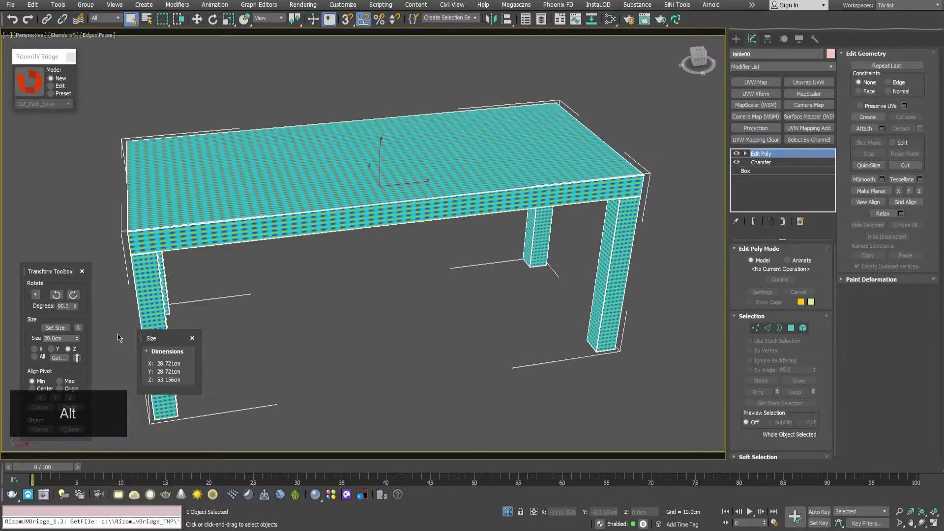
Get the dimensions of the selected table and move the size read-out clear of the model.
left_click(58, 358)
left_click_drag(172, 346, 135, 388)
middle_click_drag(402, 293, 412, 272, "alt")
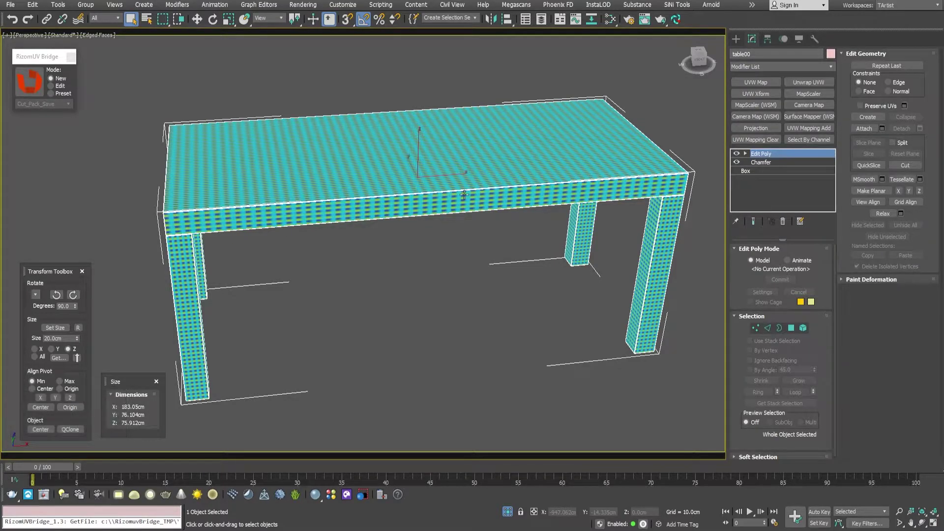
middle_click_drag(448, 264, 444, 259)
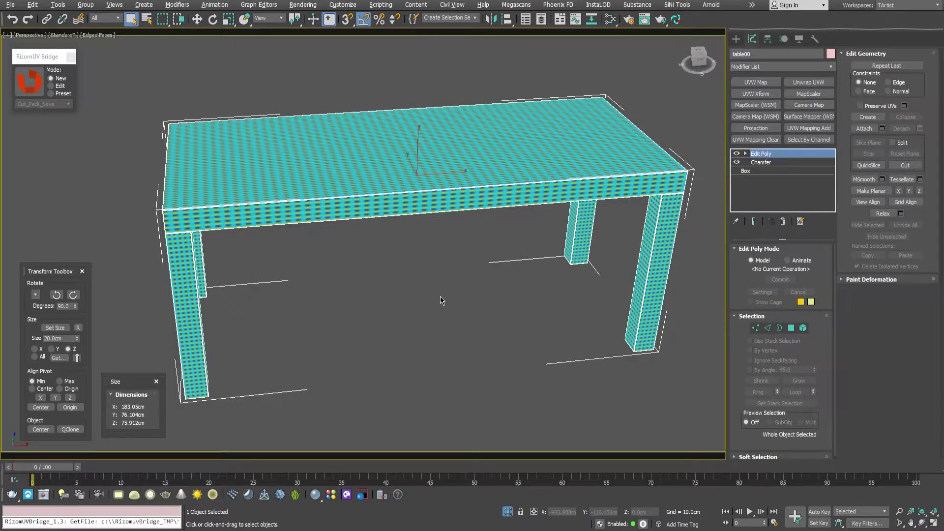
Convert the table with its Chamfer and Edit Poly modifiers to an Editable Poly.
scroll(441, 296, "down", 6)
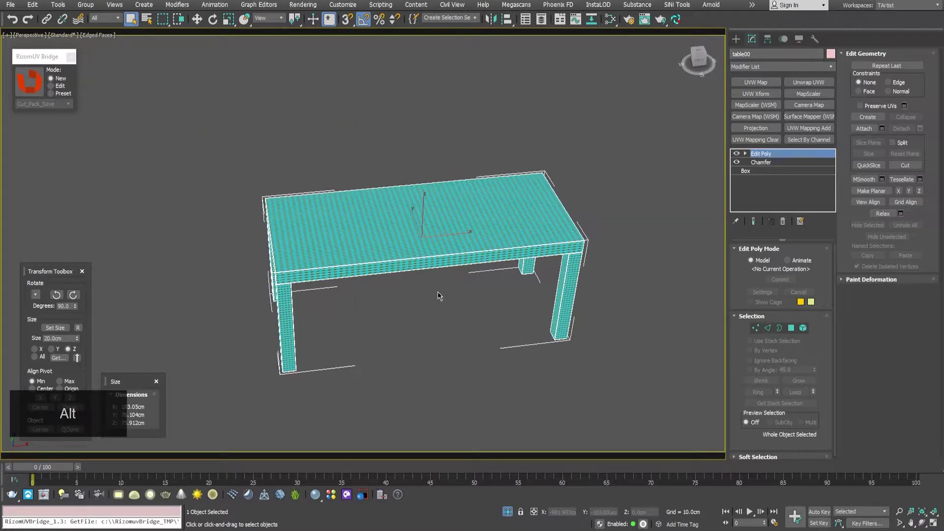
right_click(436, 207)
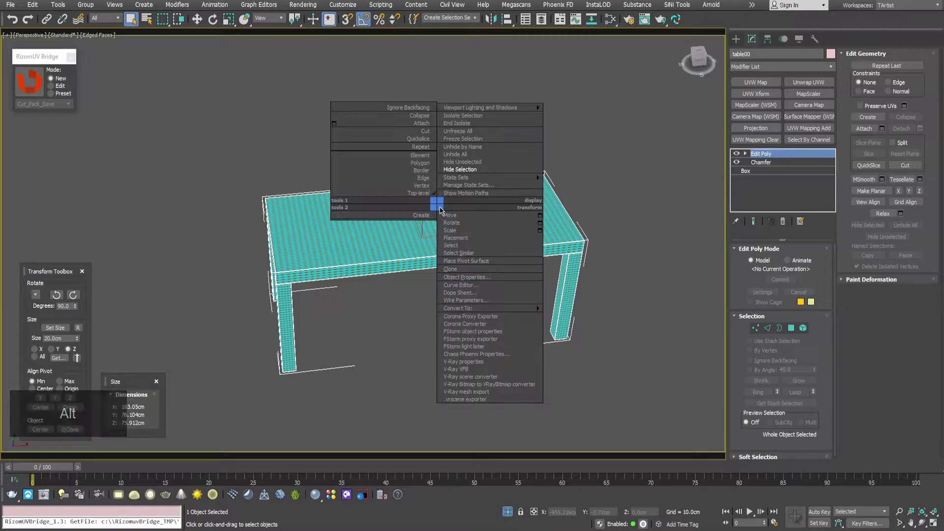
mouse_move(516, 308)
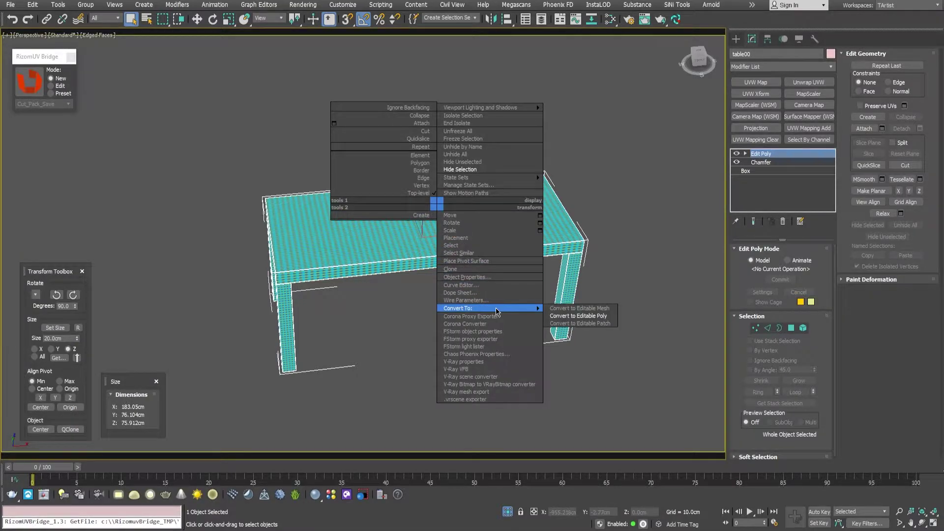
left_click(579, 317)
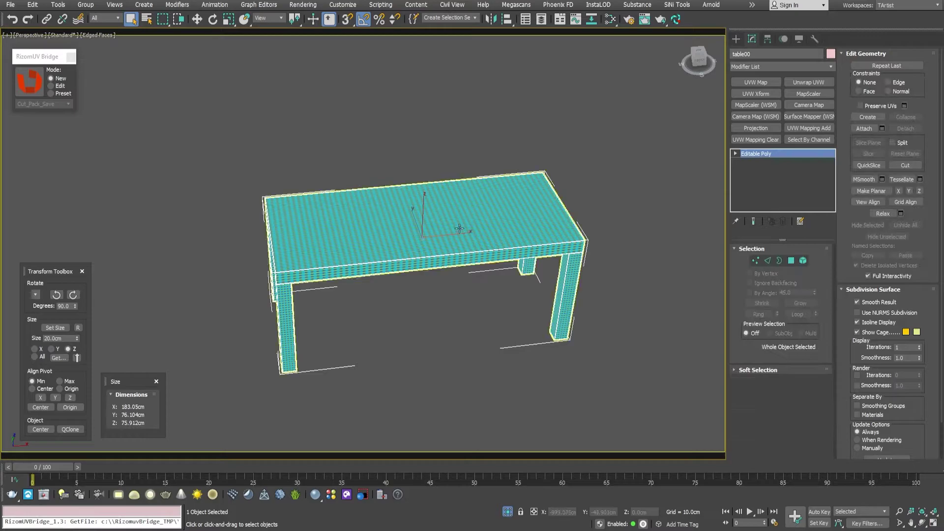
Add a Symmetry modifier to the table and set its mirror axis to X.
middle_click_drag(452, 229, 366, 312, "alt")
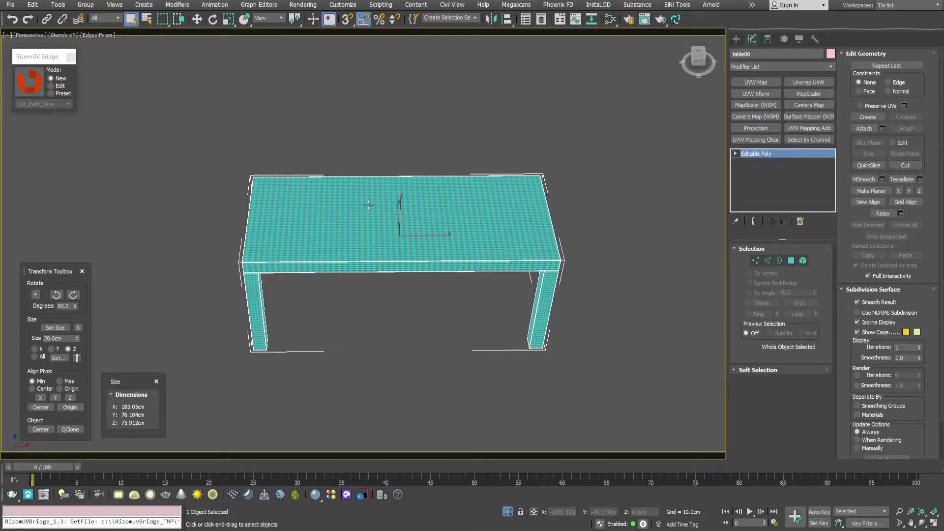
mouse_move(389, 225)
middle_mouse_down("alt")
mouse_move(399, 222)
mouse_move(356, 203)
mouse_move(400, 214)
middle_mouse_up("alt")
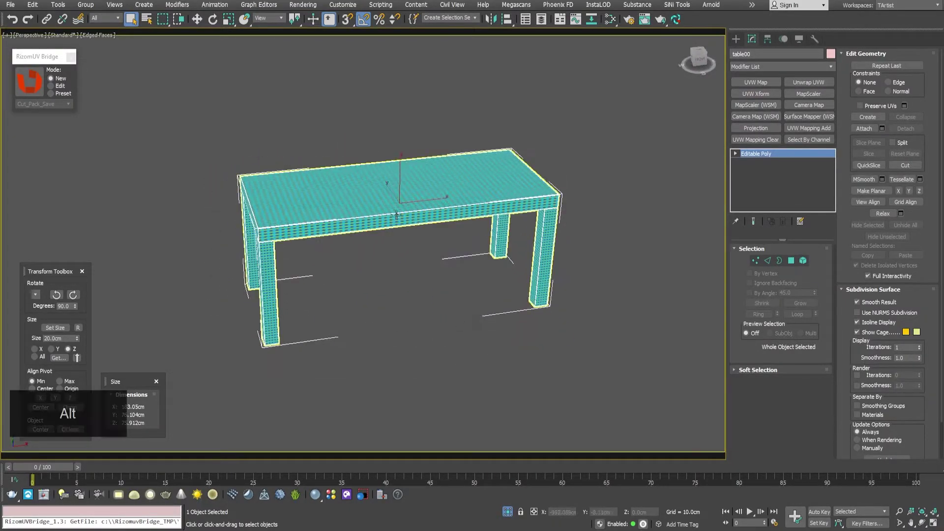
scroll(400, 214, "up", 10)
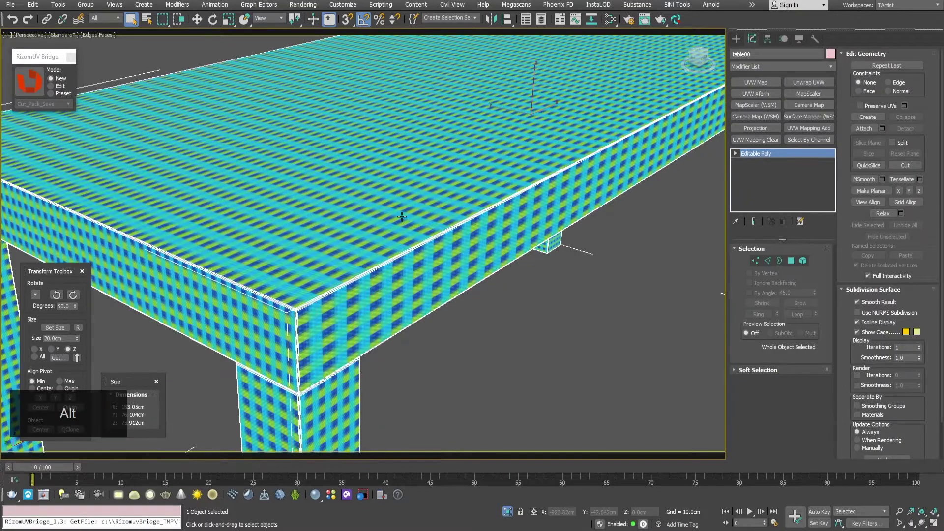
scroll(402, 217, "down", 3)
middle_click_drag(402, 216, 376, 208, "alt")
scroll(362, 213, "down", 2)
left_click(787, 69)
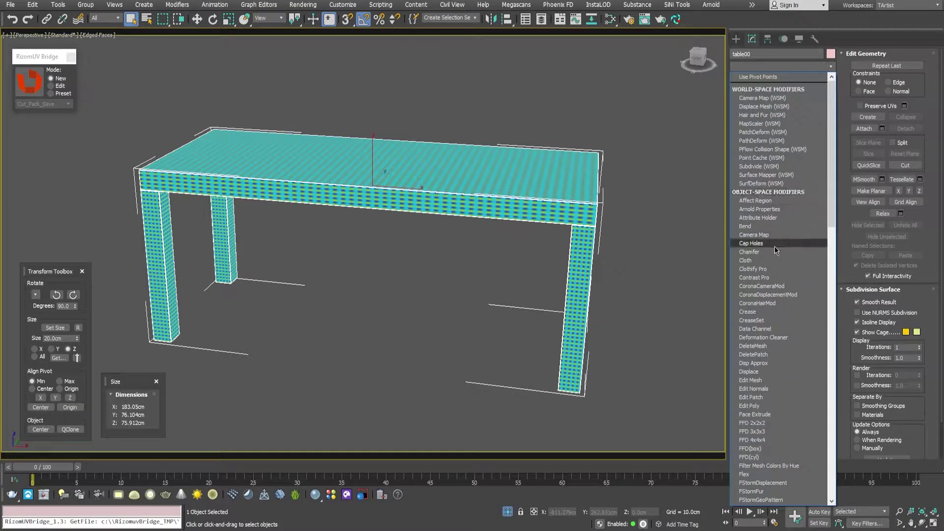
type("sym")
key("Return")
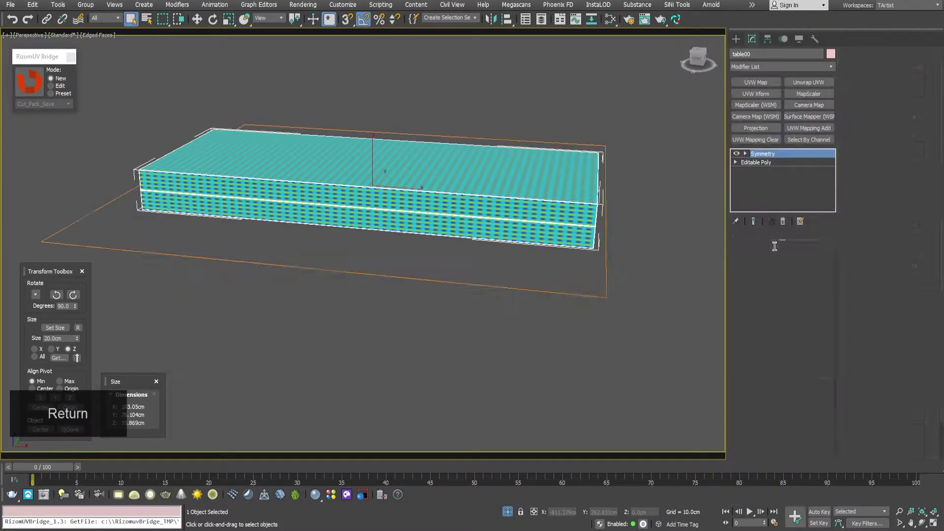
left_click(757, 280)
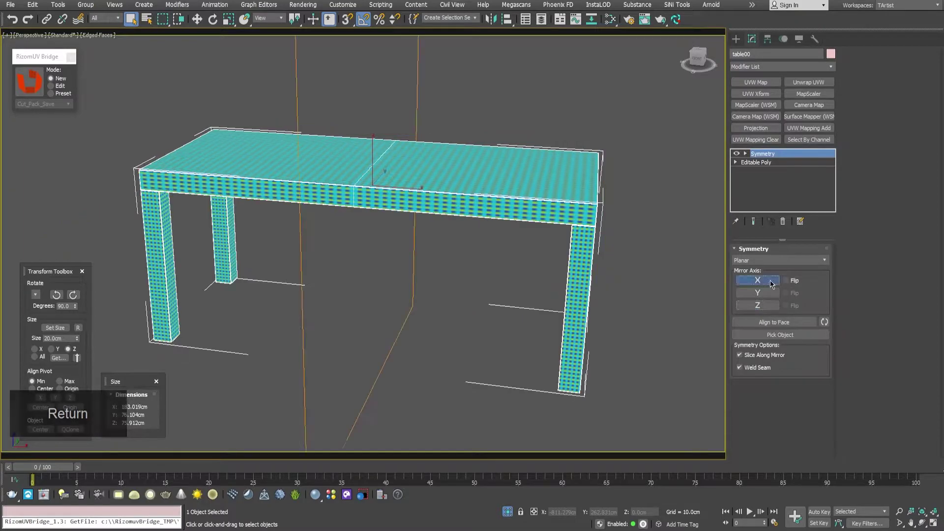
Collapse the Symmetry modifier by converting the mirrored table to an Editable Poly.
middle_click_drag(456, 203, 439, 175, "alt")
right_click(439, 176)
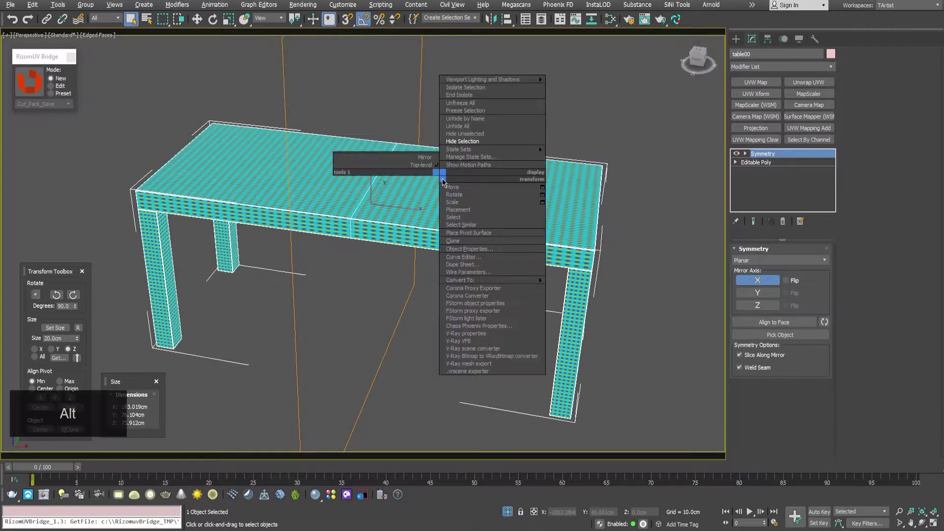
mouse_move(499, 282)
left_click(580, 288)
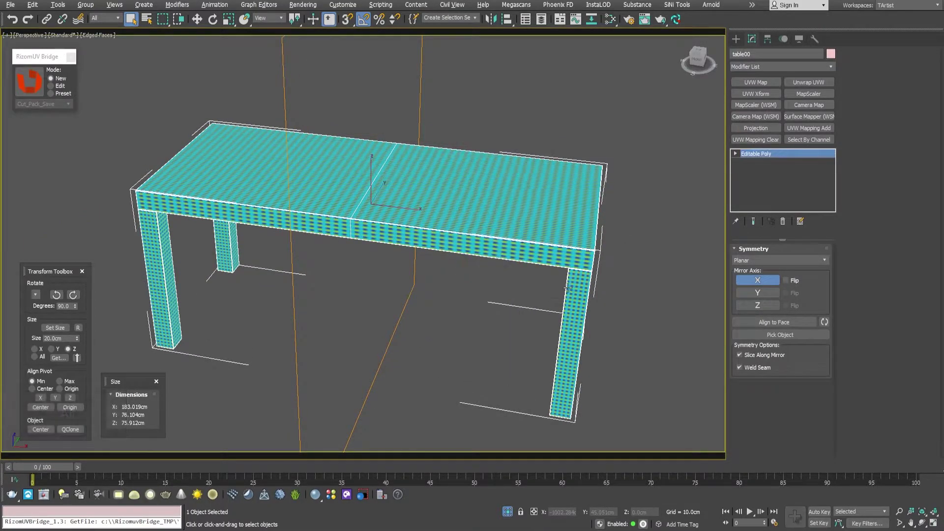
Inspect the collapsed table and save the scene.
middle_click_drag(492, 236, 472, 239, "alt")
scroll(478, 234, "up", 8)
scroll(433, 211, "down", 2)
middle_click_drag(412, 200, 415, 217, "alt")
scroll(423, 216, "down", 10)
scroll(426, 216, "up", 4)
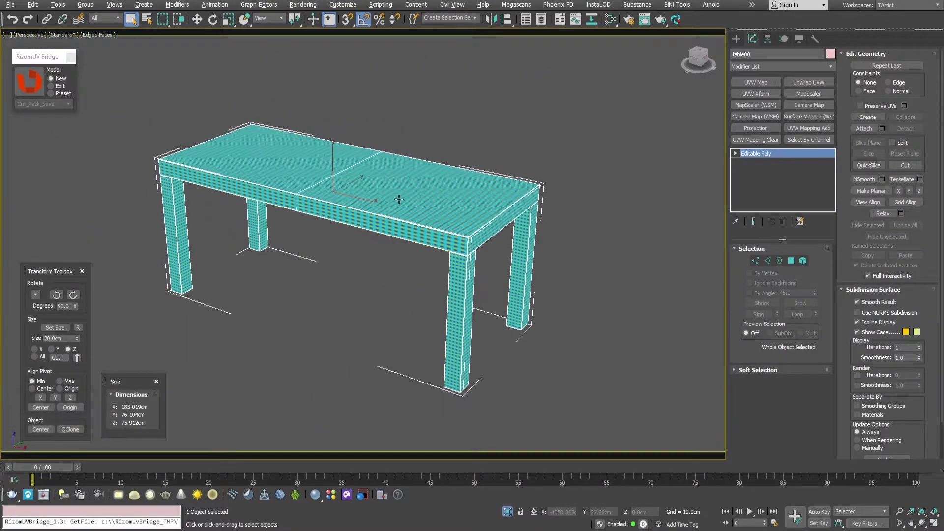
left_click(9, 4)
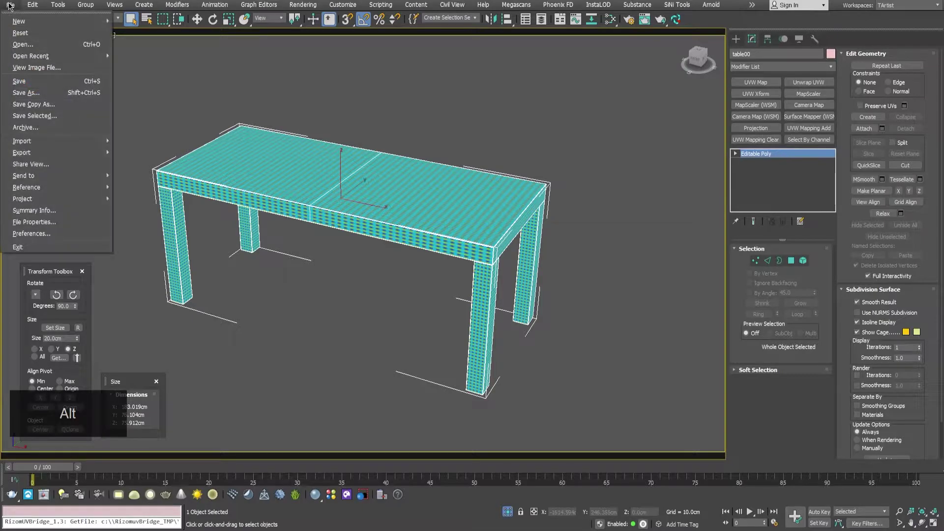
left_click(38, 83)
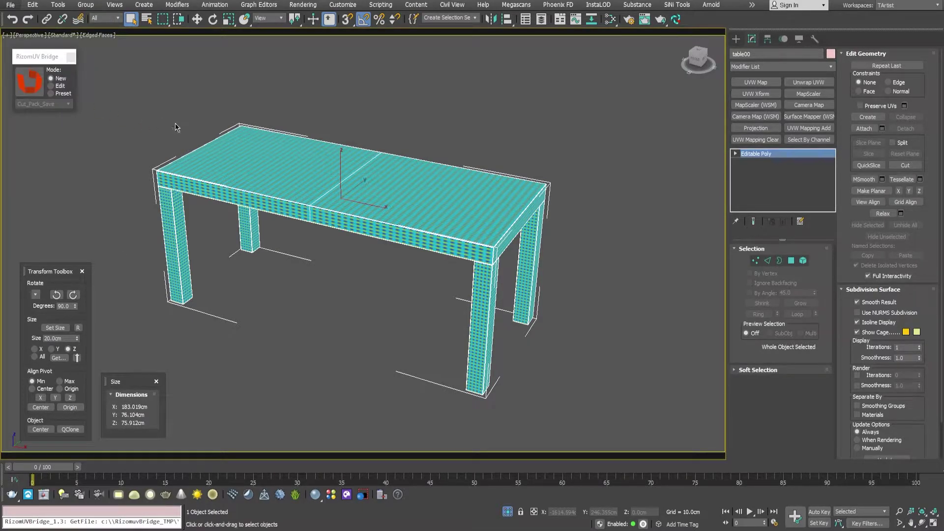
Send the table to RizomUV through the bridge in New mode and frame the model.
left_click(27, 75)
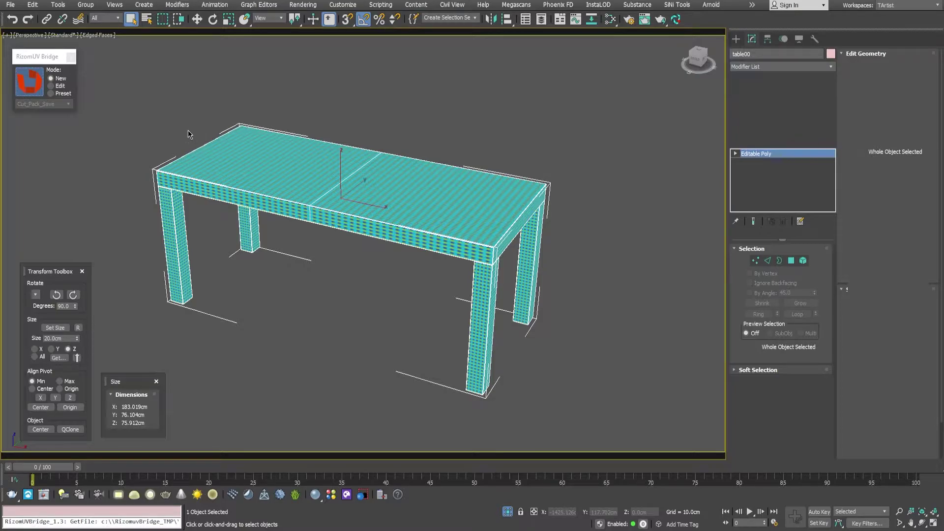
key("f")
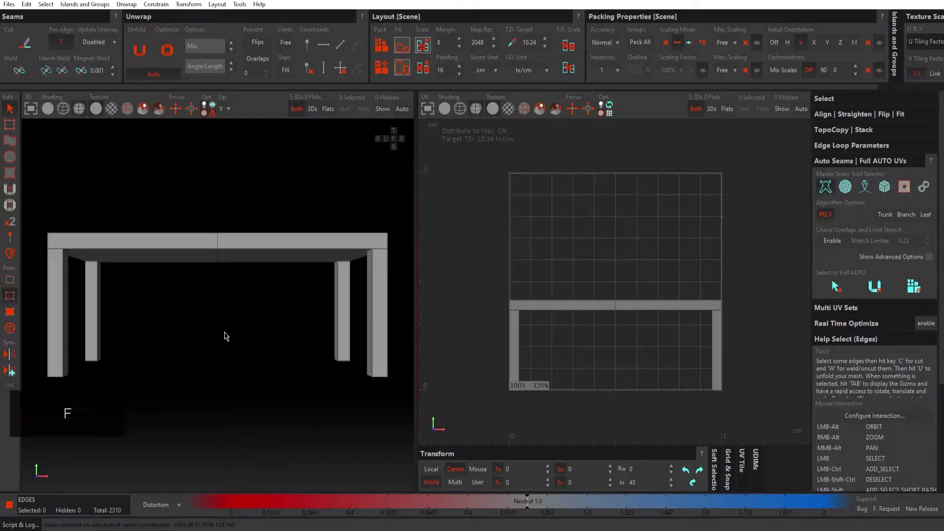
left_click_drag(193, 265, 173, 286, "alt")
left_click_drag(258, 273, 69, 351, "alt")
Enable symmetry and set the symmetry plane position to Mesh Bounding Box Center.
left_click(10, 354)
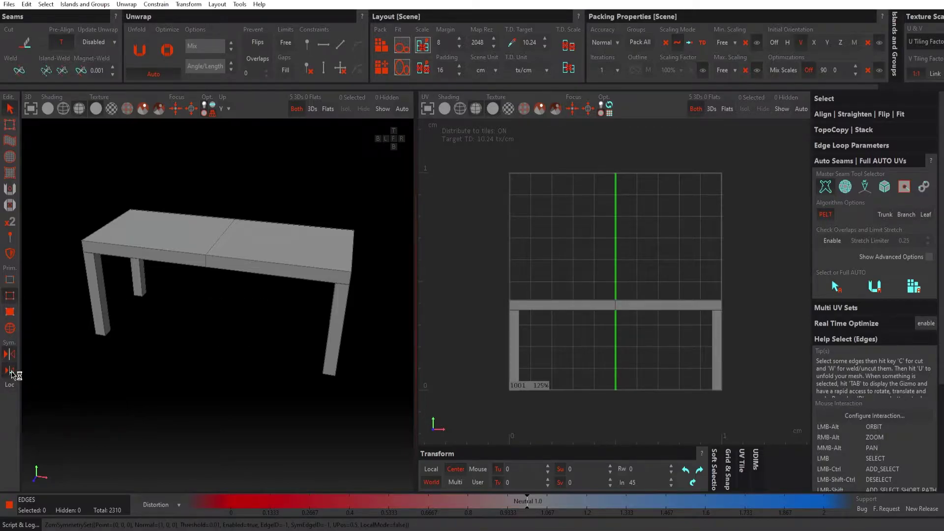
left_click(11, 373)
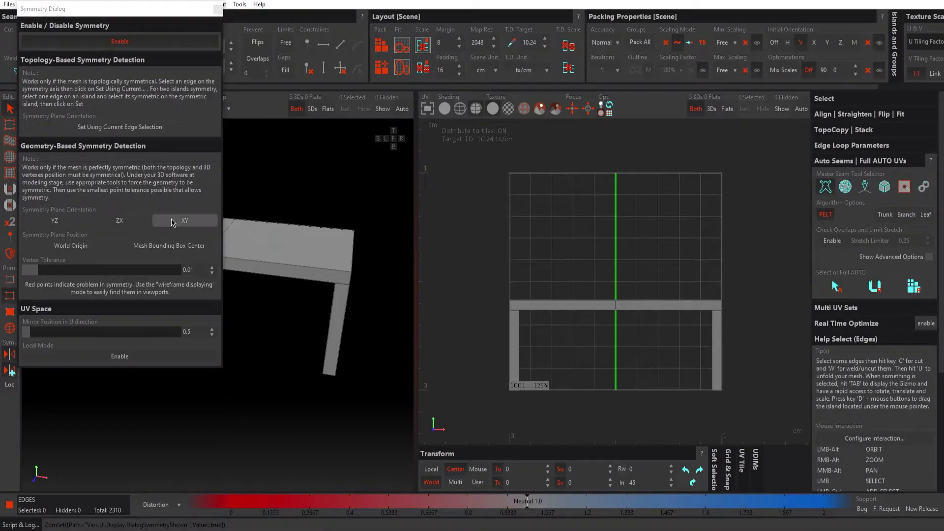
left_click(182, 245)
left_click_drag(139, 16, 529, 64)
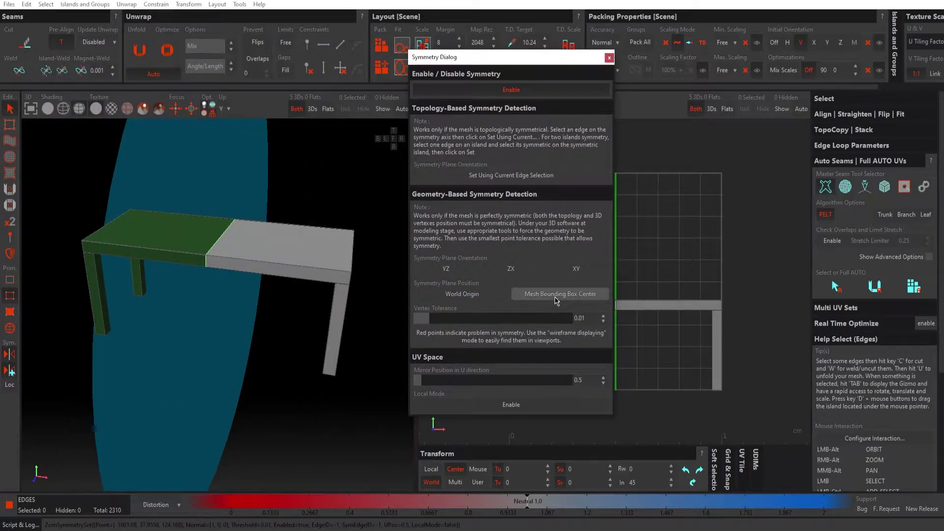
left_click(555, 297)
left_click_drag(218, 304, 249, 274, "alt")
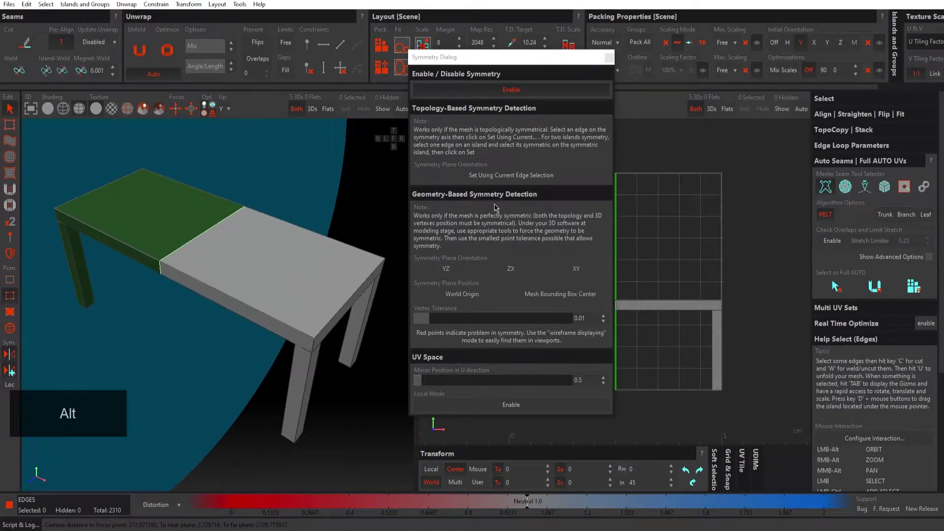
left_click(609, 57)
Isolate the tabletop island, hiding the four table legs.
left_click_drag(267, 301, 295, 309, "alt")
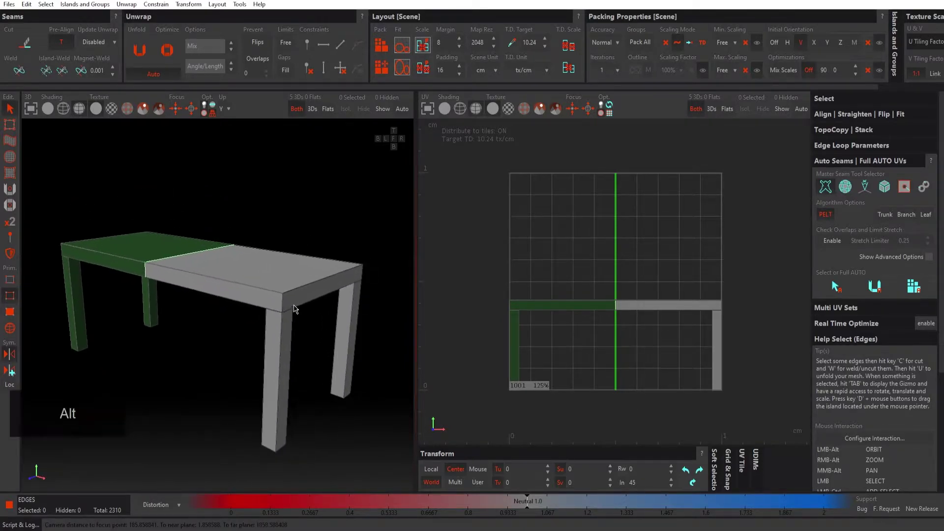
right_click_drag(293, 290, 348, 308, "alt")
left_click_drag(296, 296, 291, 307, "alt")
right_click_drag(240, 305, 253, 306, "alt")
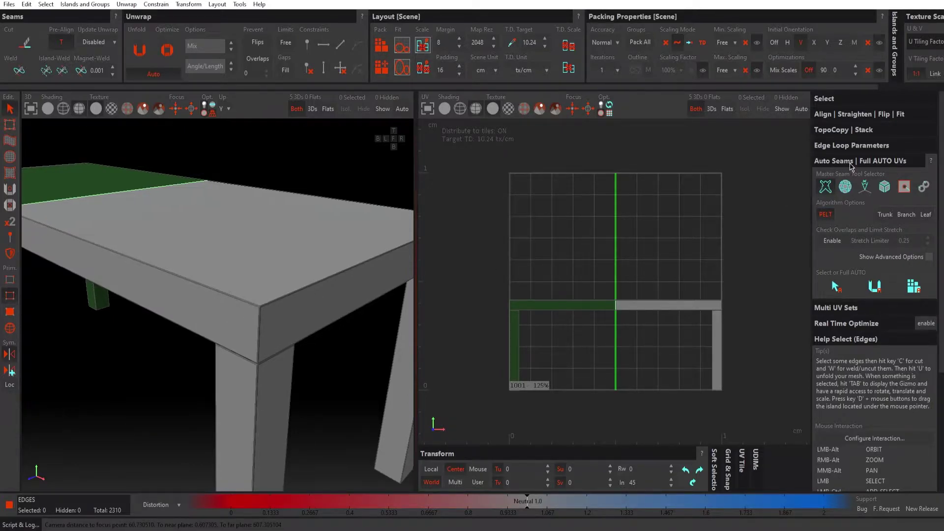
right_click_drag(259, 294, 346, 313, "alt")
left_click_drag(299, 342, 280, 299, "alt")
right_click_drag(280, 298, 229, 273, "alt")
left_click_drag(220, 277, 231, 273, "alt")
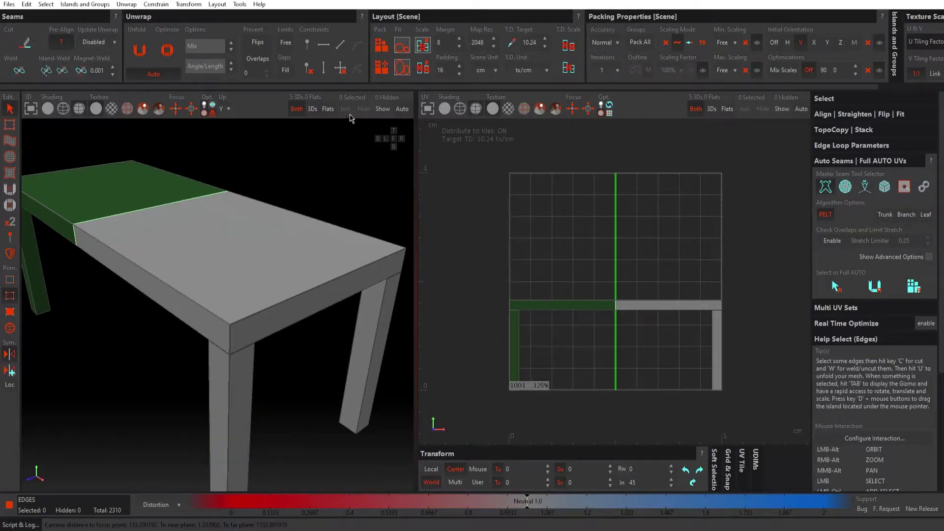
key("i")
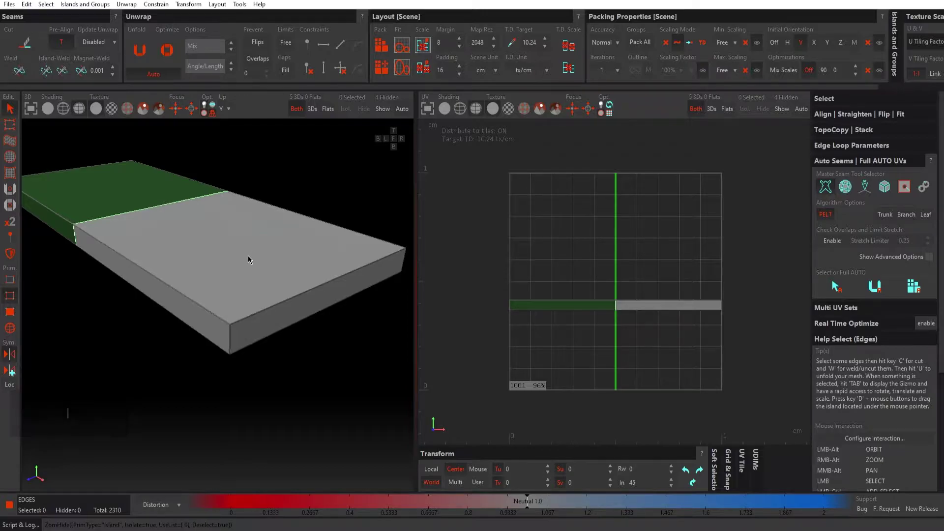
Enable the Geometric edge loop option and select the bevel's middle loop through the tabletop's vertical corner edge and long top edge.
left_click_drag(247, 282, 245, 274, "alt")
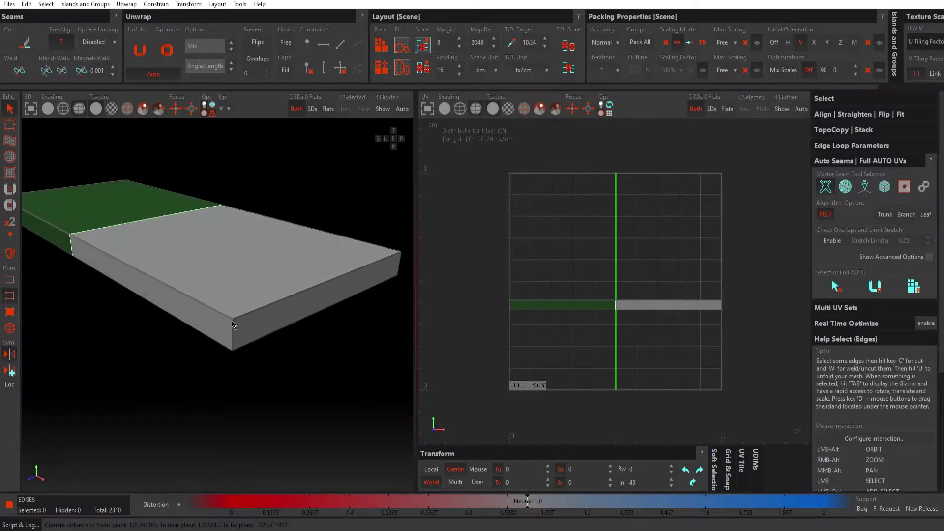
right_click_drag(232, 320, 249, 322, "alt")
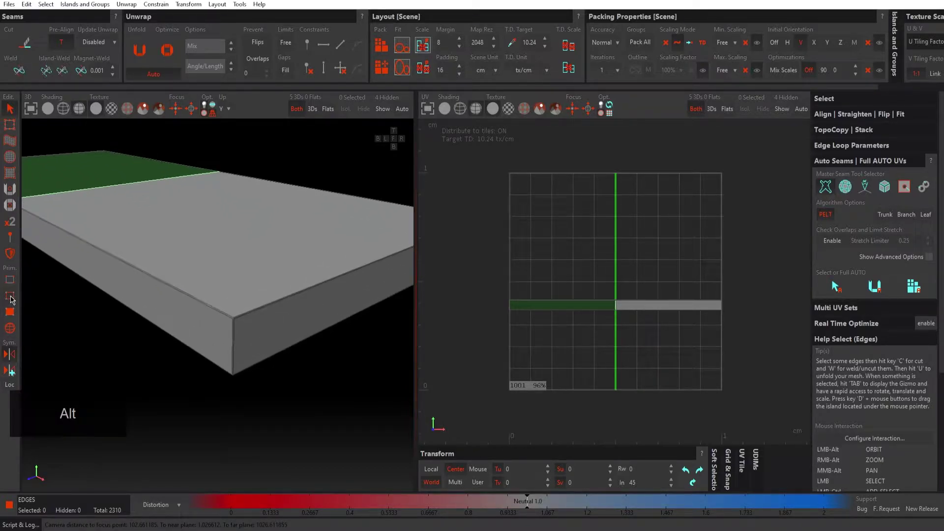
right_click_drag(247, 340, 246, 278, "alt")
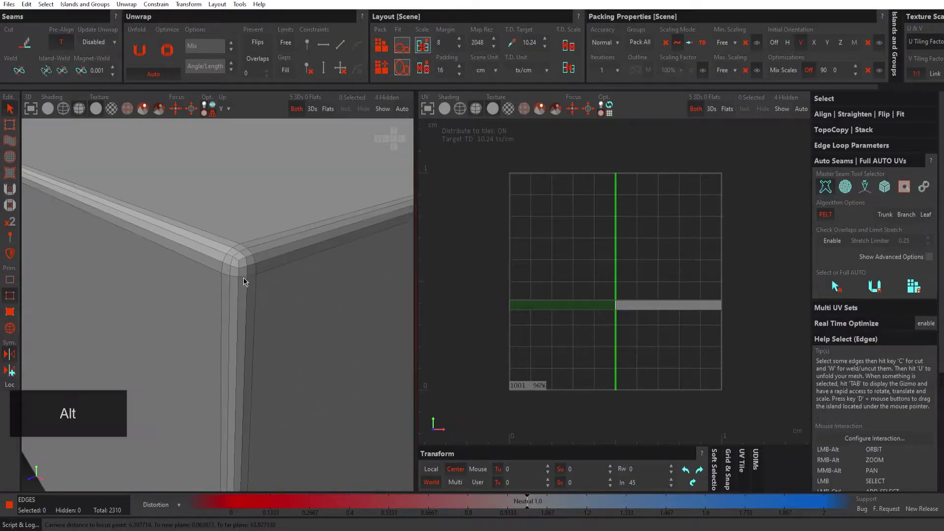
double_click(237, 299)
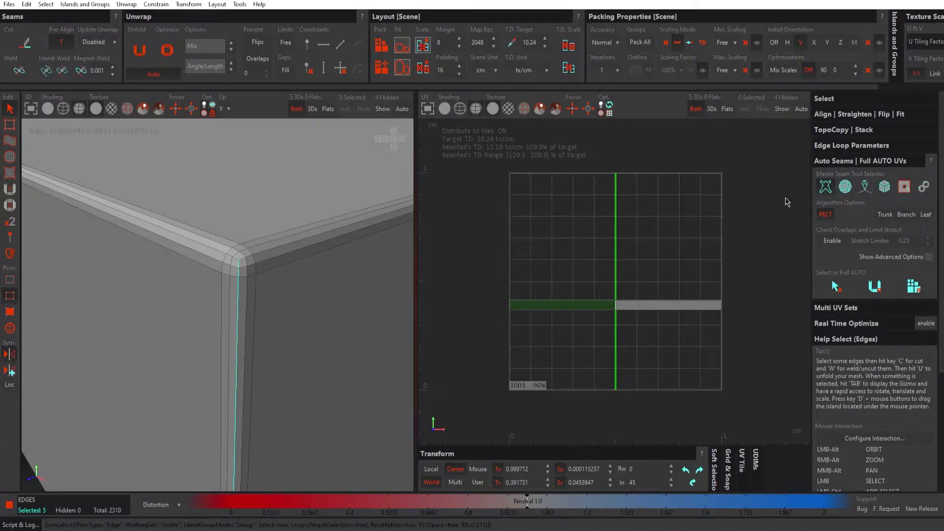
left_click(830, 146)
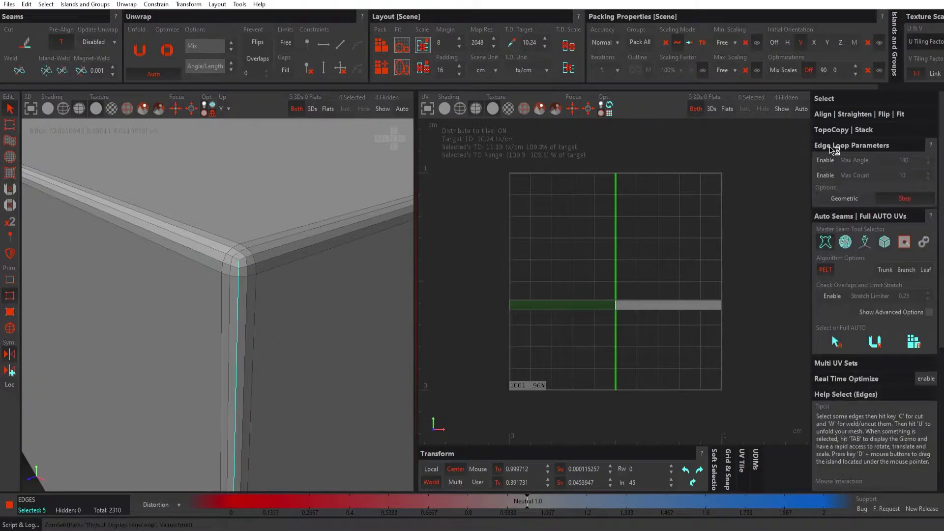
left_click(846, 199)
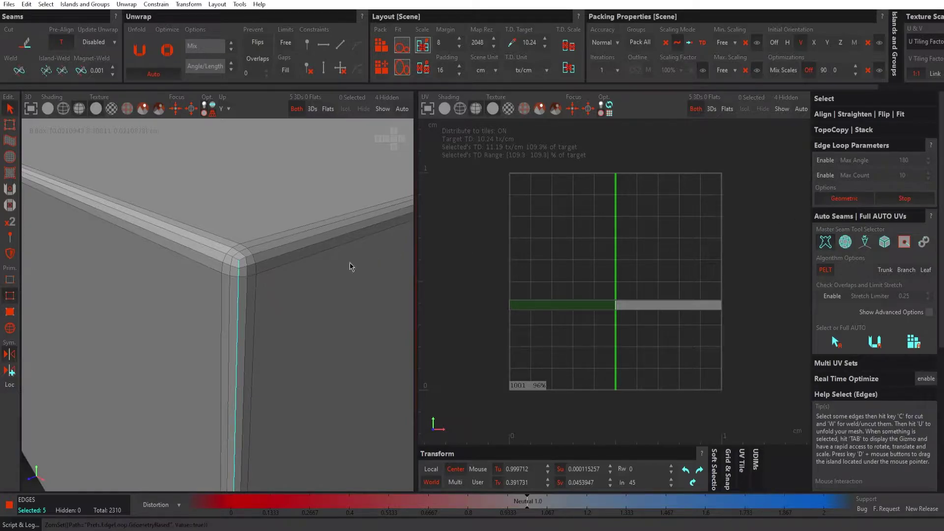
left_click_drag(240, 278, 242, 306, "alt")
double_click(238, 305)
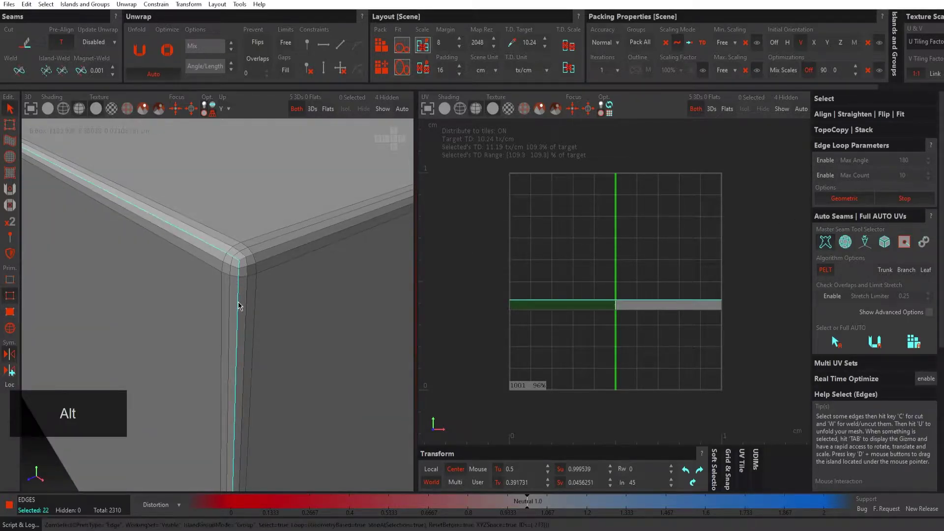
Add the middle bevel edge loop along the tabletop's short upper side to the edge selection.
left_click_drag(238, 246, 291, 274, "alt")
double_click(291, 264, "ctrl")
right_click_drag(343, 287, 253, 284, "alt")
middle_click_drag(397, 282, 237, 275, "alt")
left_click_drag(241, 345, 226, 220, "alt")
right_click_drag(163, 344, 297, 360, "alt")
left_click_drag(277, 332, 311, 246, "alt")
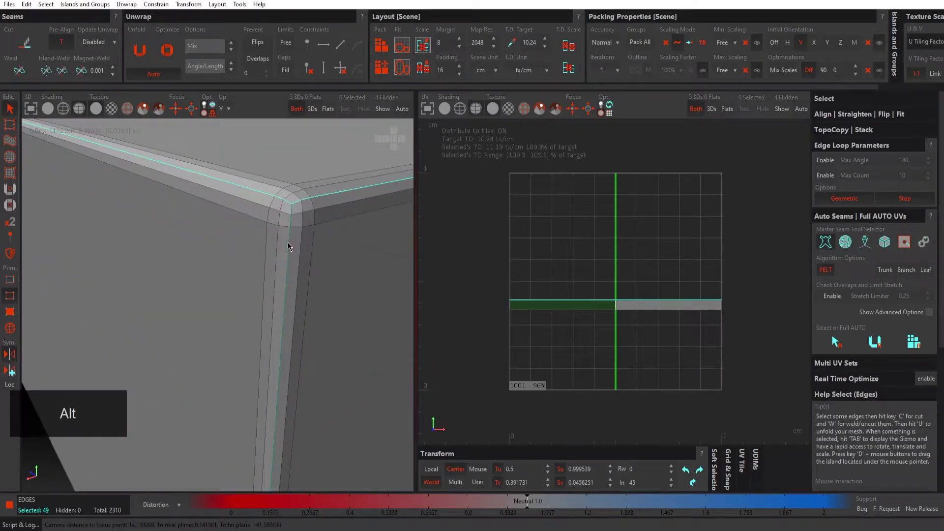
Add the middle bevel edge along the tabletop's vertical corner to the selection and cut the selected edges as seams.
double_click(288, 246)
scroll(212, 303, "down", 10)
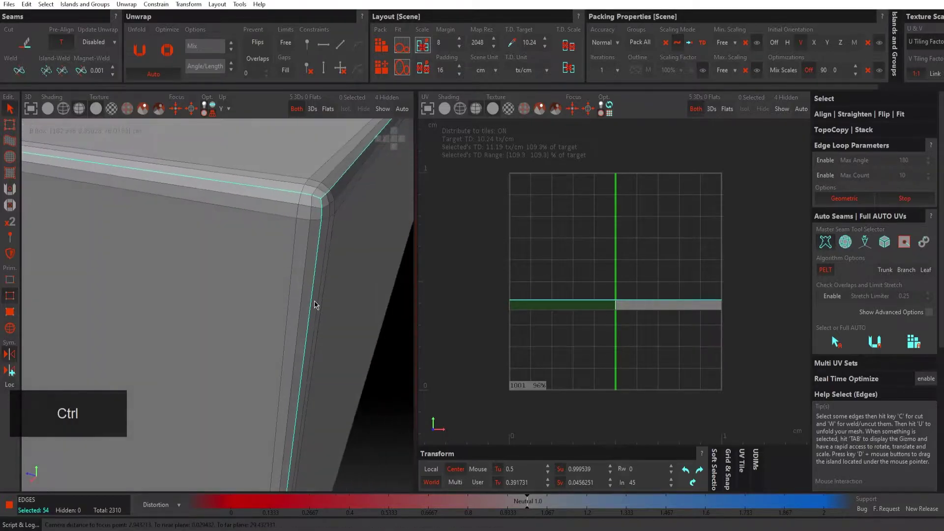
scroll(223, 310, "down", 3)
left_click_drag(222, 311, 246, 293, "alt")
right_click_drag(202, 291, 298, 294, "alt")
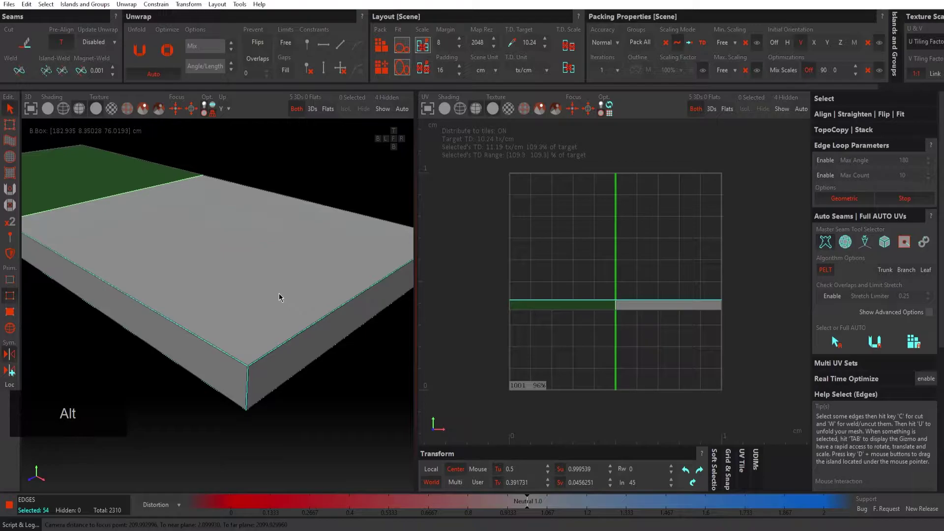
key("c")
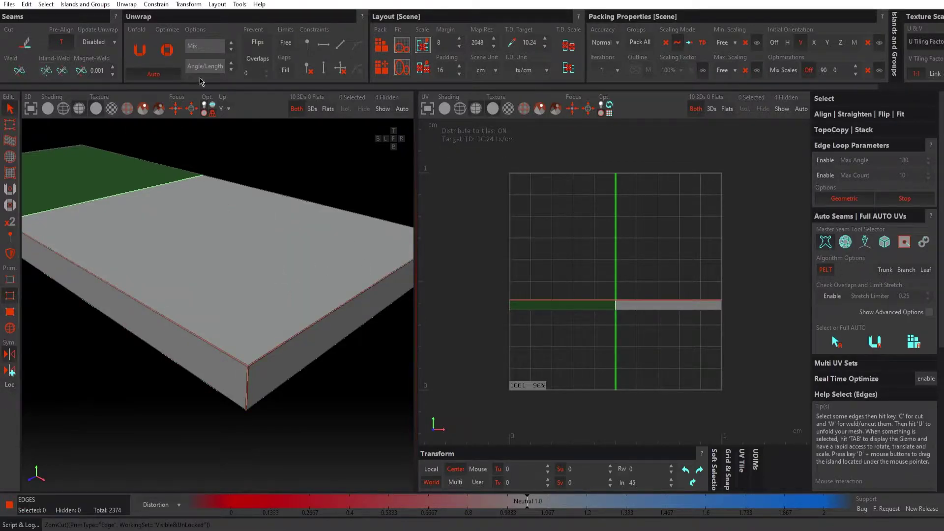
Unfold the cut tabletop and pack its islands in the UV tile.
left_click(143, 58)
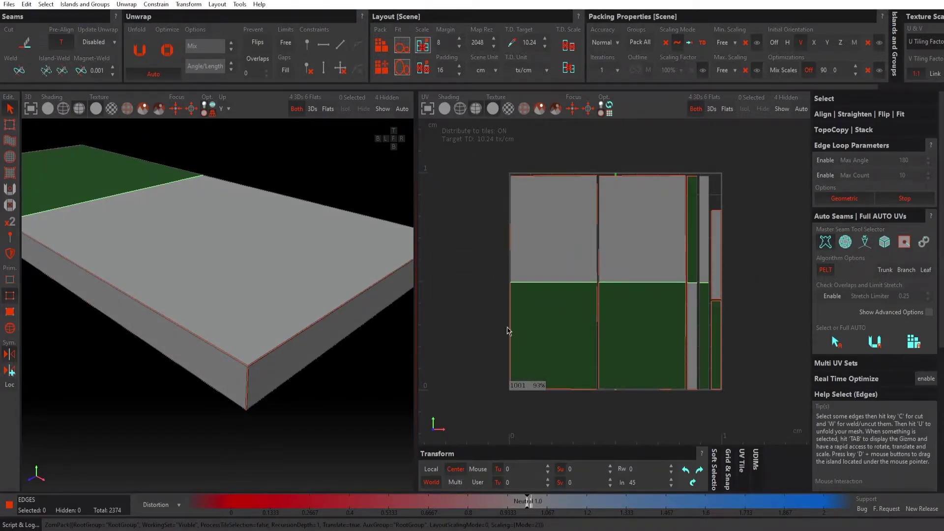
mouse_move(623, 258)
right_mouse_down("alt")
mouse_move(684, 260)
mouse_move(616, 260)
right_mouse_up("alt")
left_click_drag(256, 317, 321, 196, "alt")
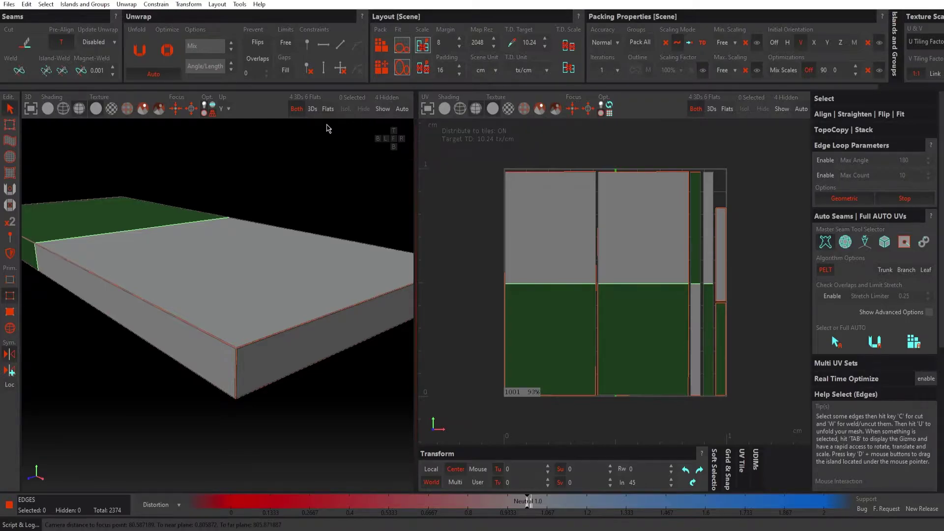
Show the hidden table legs again and turn off symmetry.
left_click(382, 108)
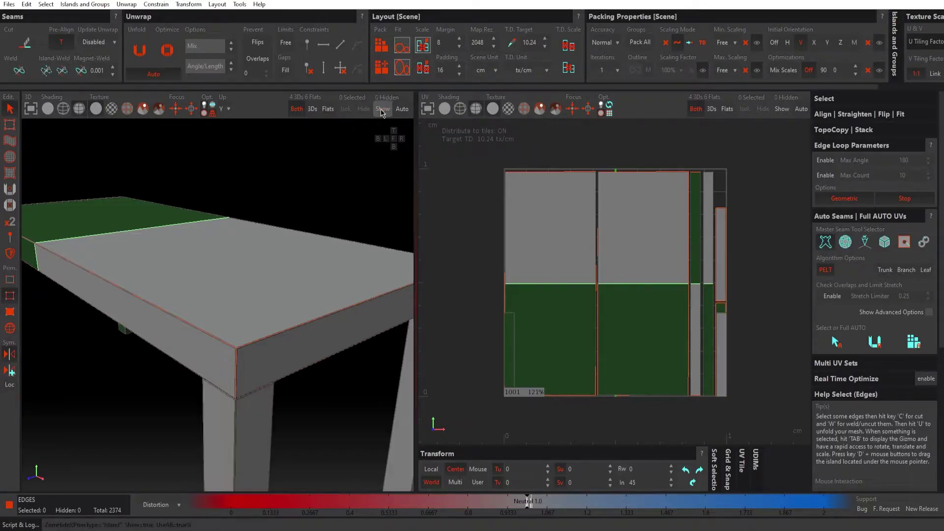
scroll(278, 319, "up", 1)
right_click_drag(278, 320, 211, 316, "alt")
left_click_drag(268, 352, 246, 335, "alt")
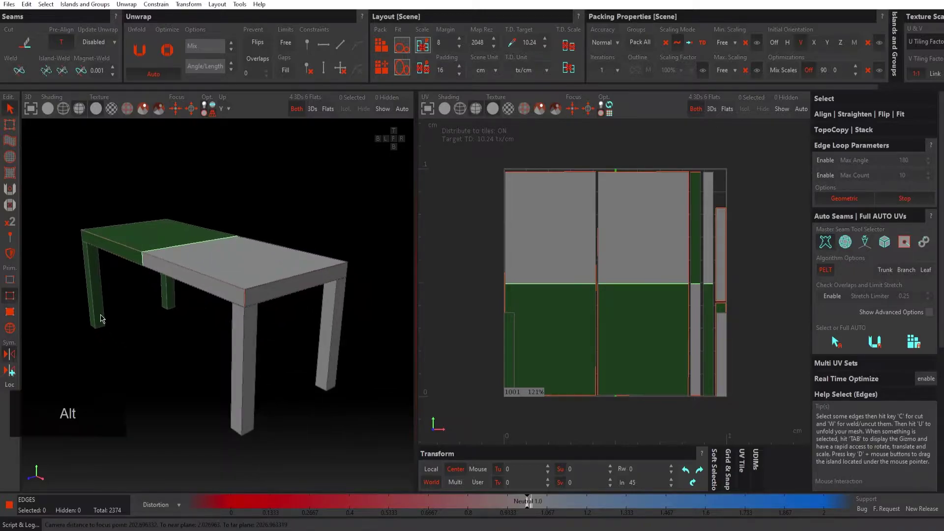
left_click(12, 357)
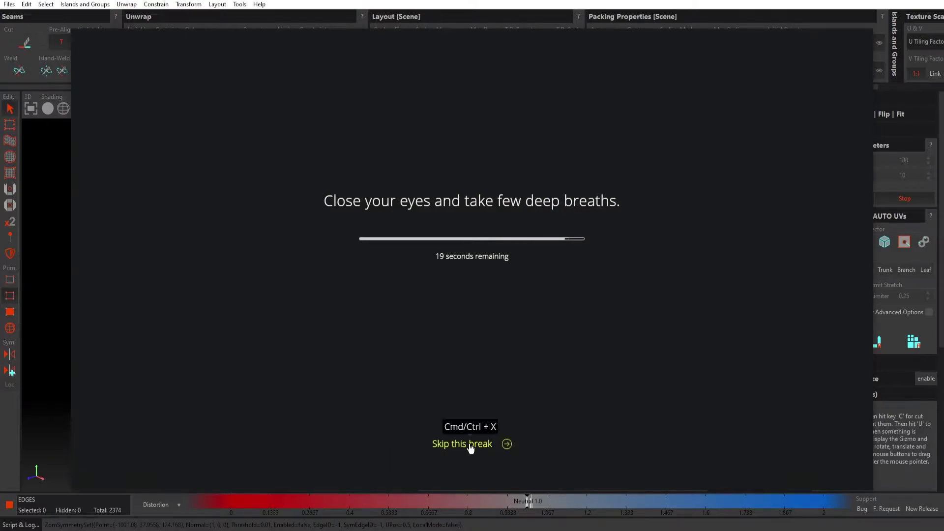
left_click(469, 444)
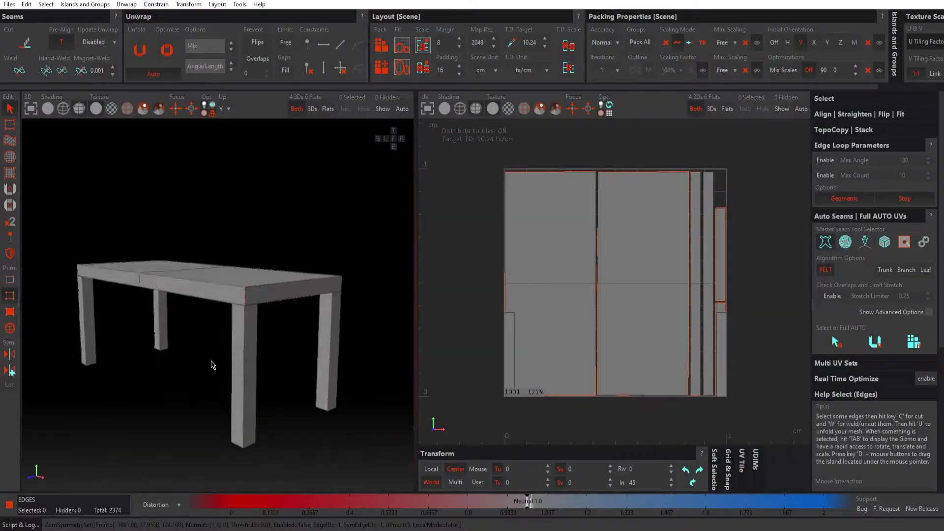
Isolate one front table leg, hiding all other islands.
left_click_drag(202, 368, 253, 359, "alt")
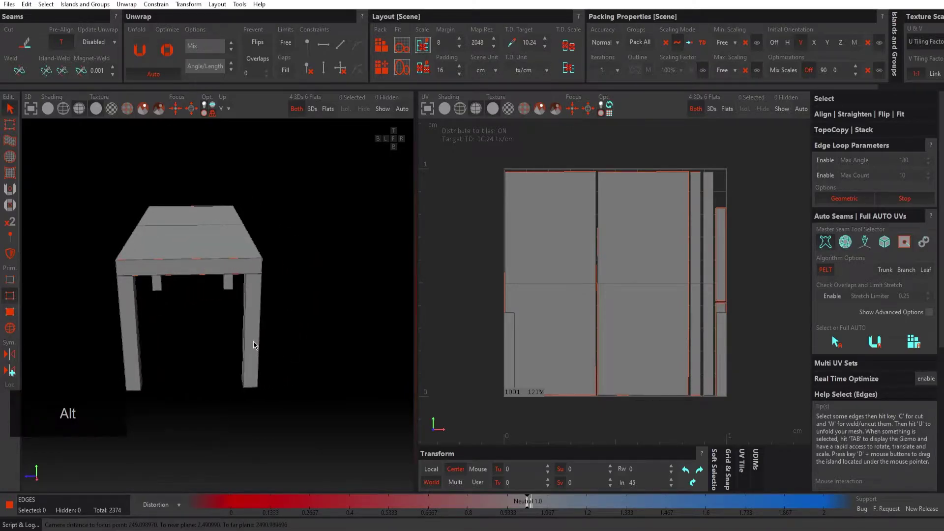
key("i")
left_click_drag(254, 342, 237, 300, "alt")
right_click_drag(237, 299, 332, 307, "alt")
left_click_drag(333, 311, 248, 246, "alt")
key("alt")
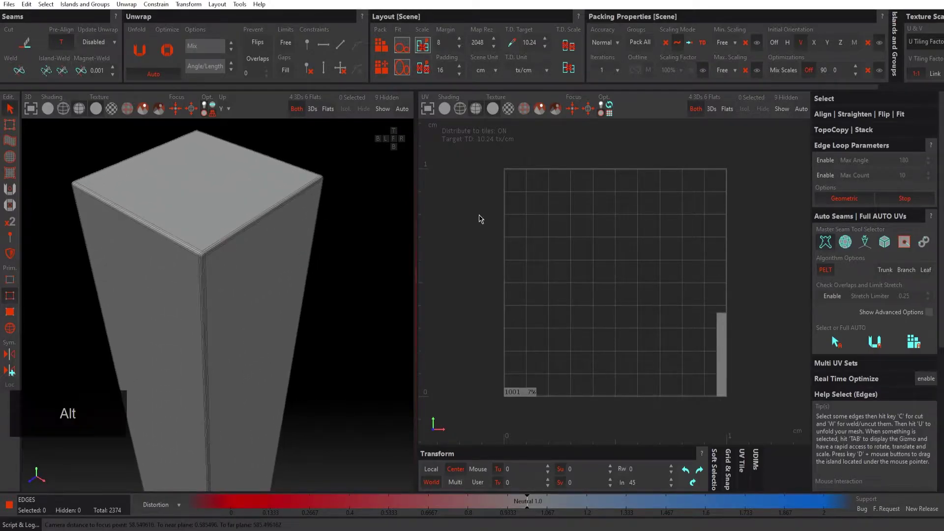
left_click(831, 218)
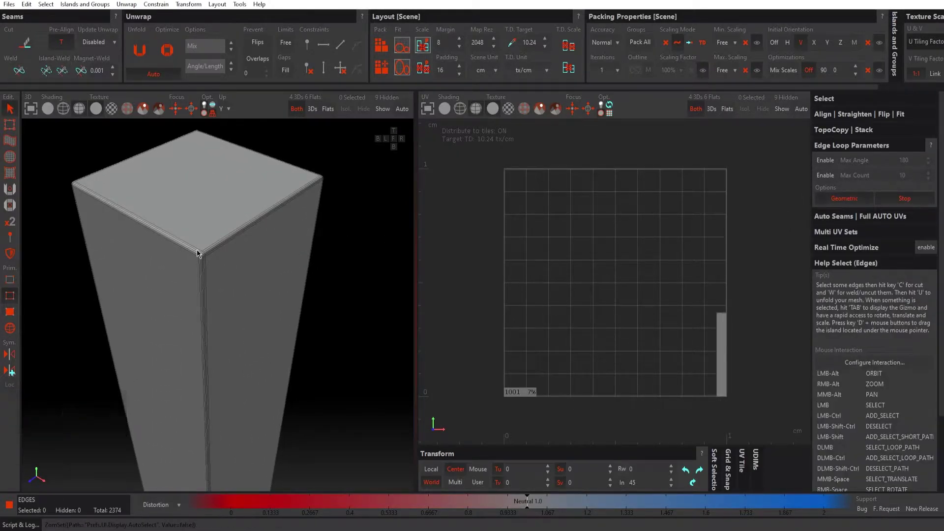
Select the middle bevel loop along the leg's upper edges and a vertical corner edge.
scroll(225, 251, "up", 3)
scroll(225, 252, "up", 3)
key("alt")
double_click(222, 258)
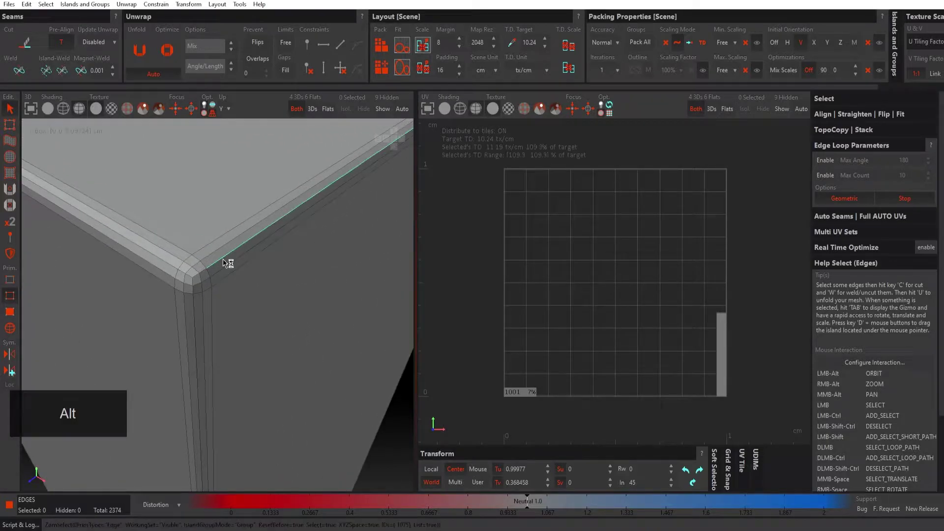
double_click(193, 303, "ctrl")
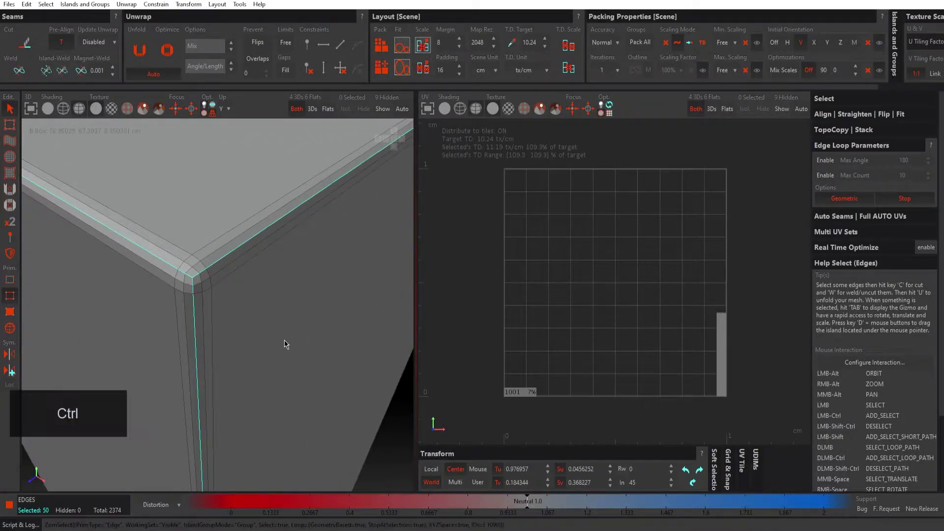
left_click_drag(283, 340, 219, 318, "alt")
scroll(174, 304, "down", 4)
middle_click_drag(391, 309, 256, 288, "alt")
left_click_drag(256, 288, 193, 285, "alt")
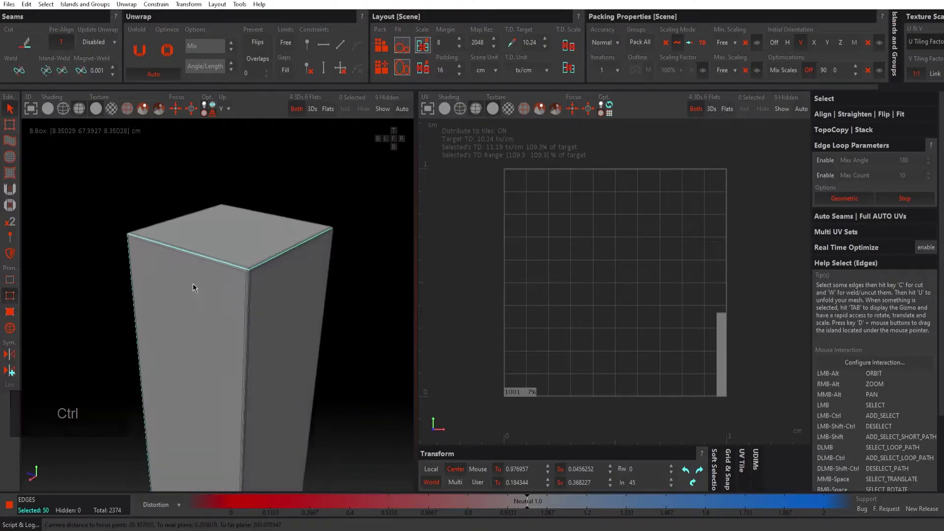
Add the middle bevel edges along two more vertical corners of the leg to the edge selection.
scroll(282, 280, "up", 4)
double_click(249, 275, "ctrl")
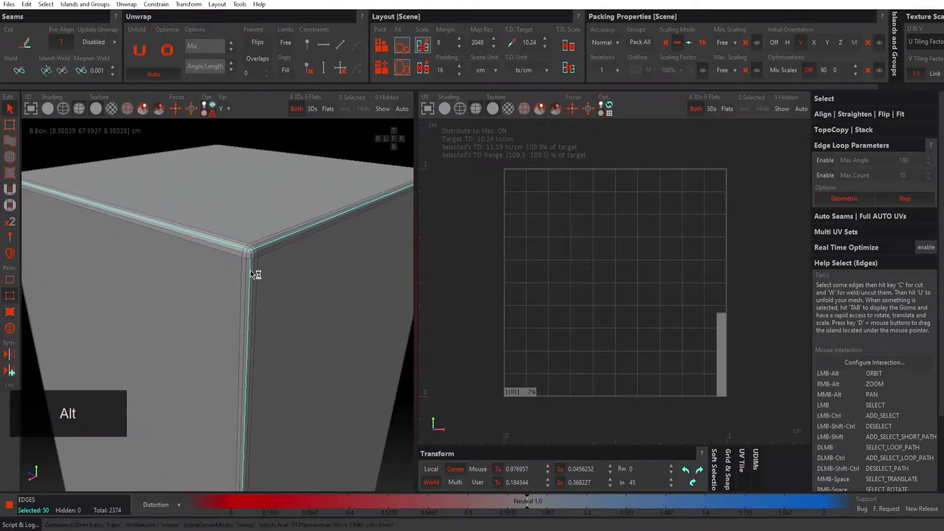
scroll(271, 277, "up", 3)
left_click_drag(290, 273, 176, 263, "alt")
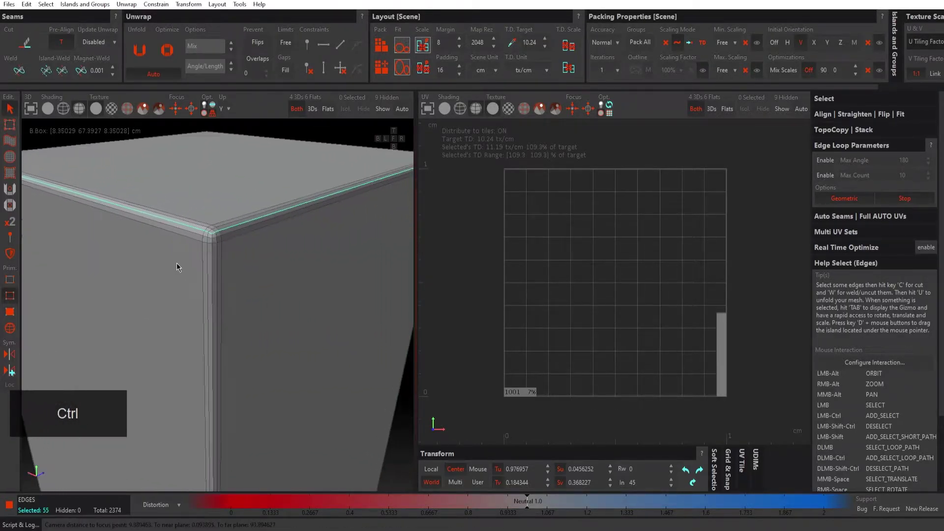
scroll(241, 264, "up", 4)
double_click(229, 257, "ctrl")
scroll(311, 213, "down", 6)
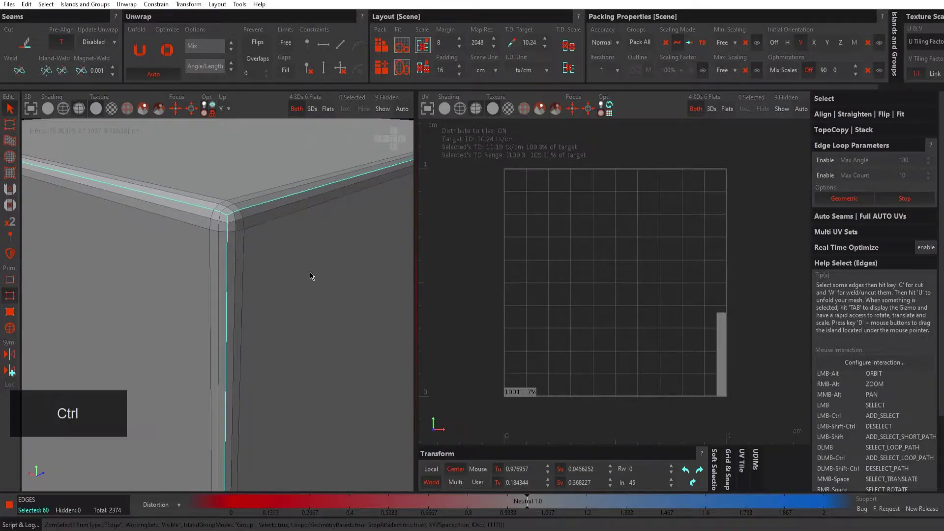
scroll(260, 276, "down", 3)
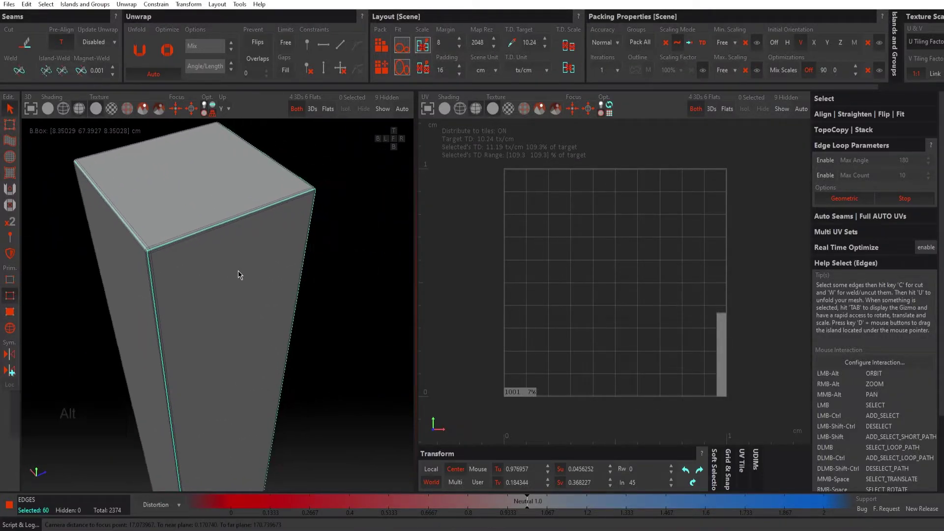
Show all hidden islands again and cut the leg's selected edges as seams.
key("f")
left_click_drag(228, 316, 246, 236, "alt")
right_click_drag(202, 400, 298, 394, "alt")
left_click_drag(298, 394, 237, 176, "alt")
middle_click_drag(237, 176, 198, 283, "alt")
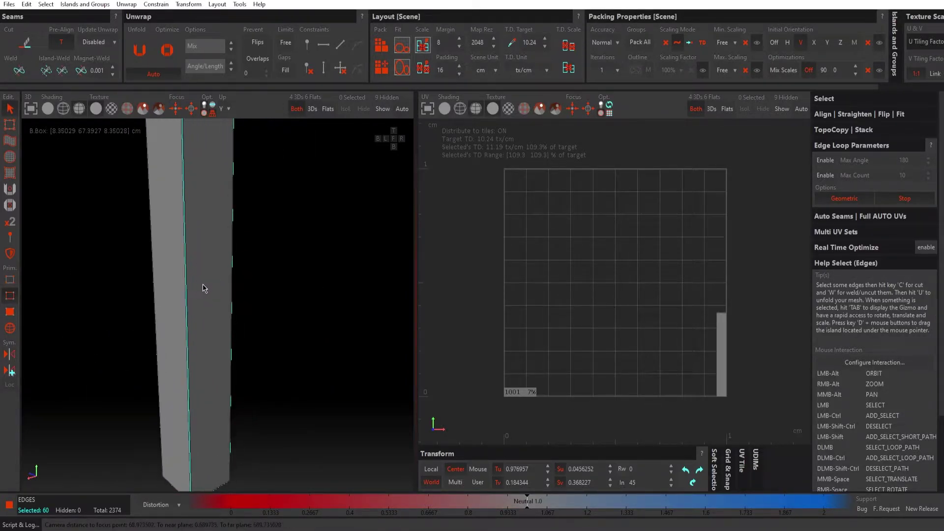
key("y")
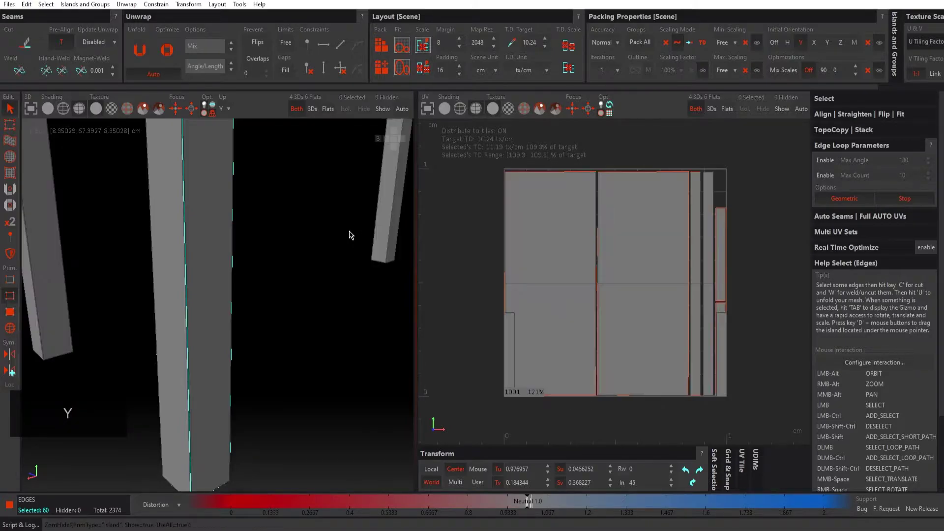
right_click_drag(333, 253, 264, 235, "alt")
middle_click_drag(263, 236, 238, 244, "alt")
left_click_drag(238, 244, 270, 245, "alt")
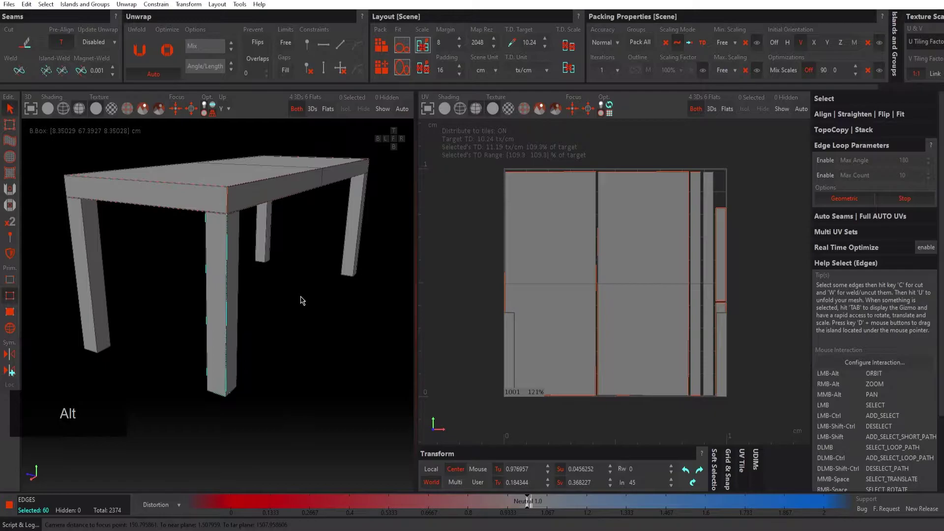
key("c")
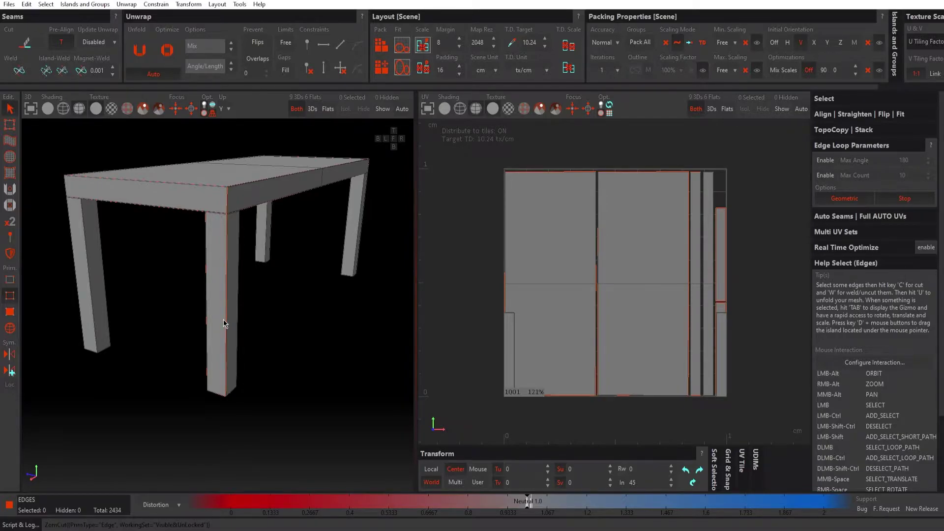
Select all of the cut leg's islands in island mode, then unfold and optimize them.
left_click(9, 328)
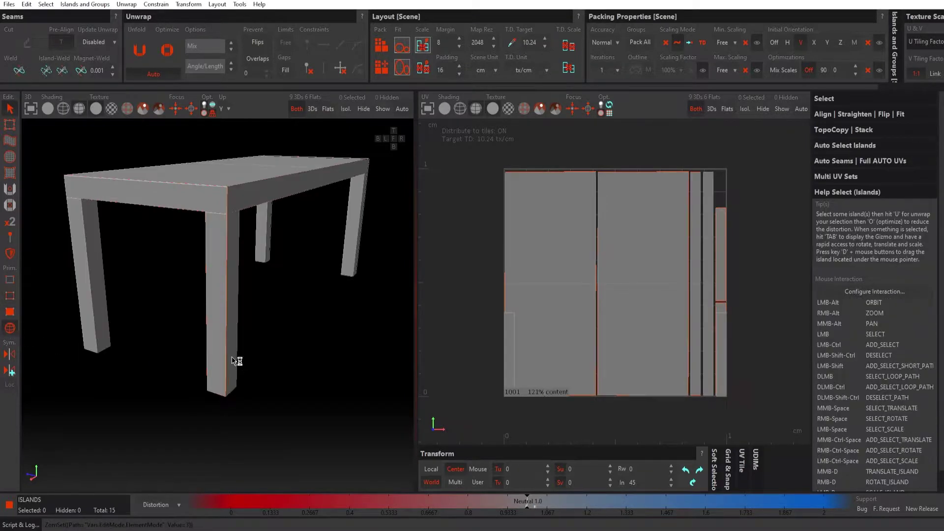
left_click(221, 321)
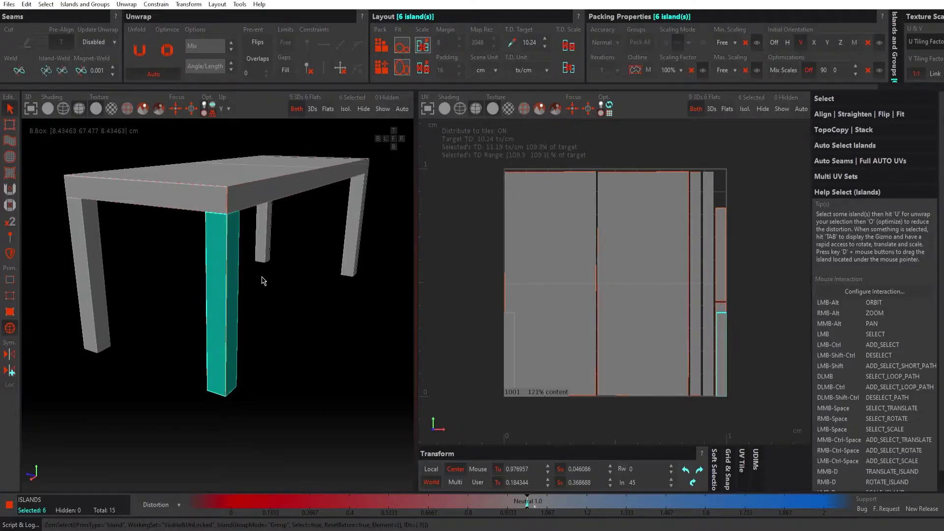
key("u")
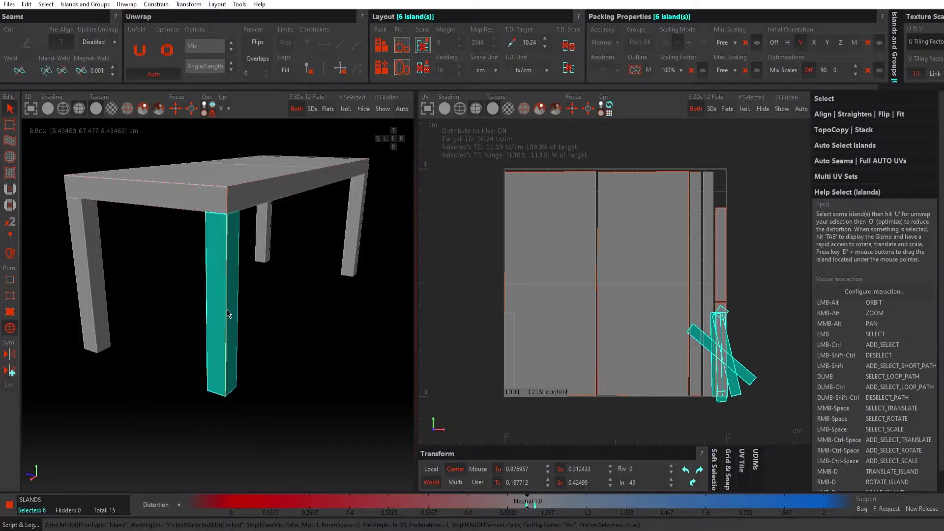
key("o")
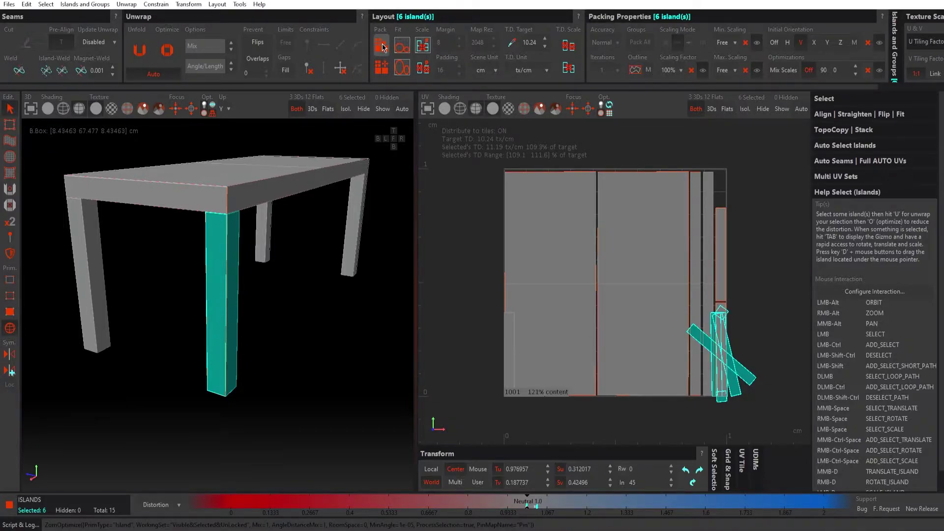
Pack the leg's islands, clear the selection and repack the UV islands of the whole scene.
key("p")
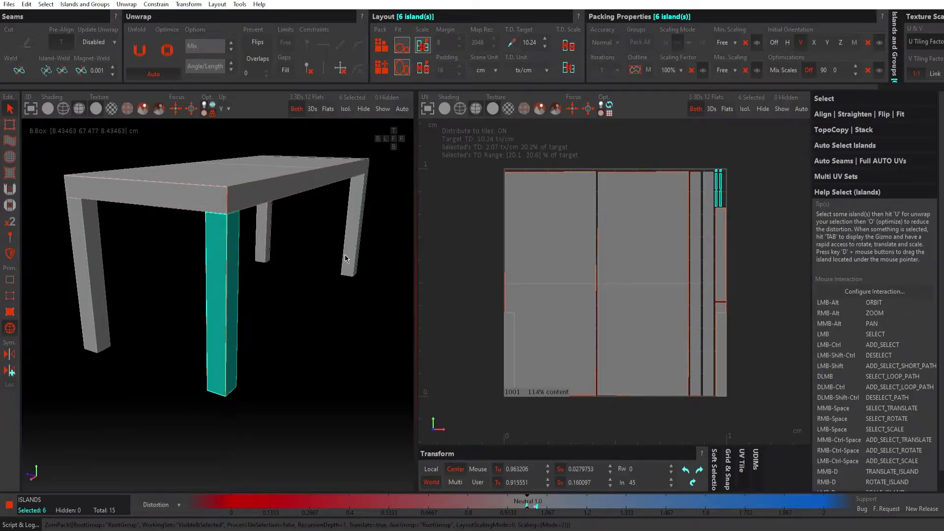
left_click(472, 210)
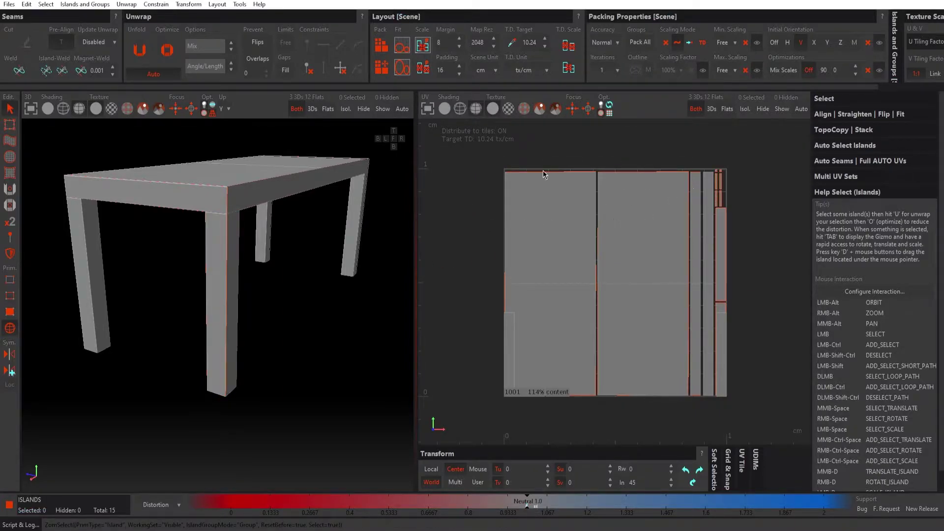
left_click(382, 47)
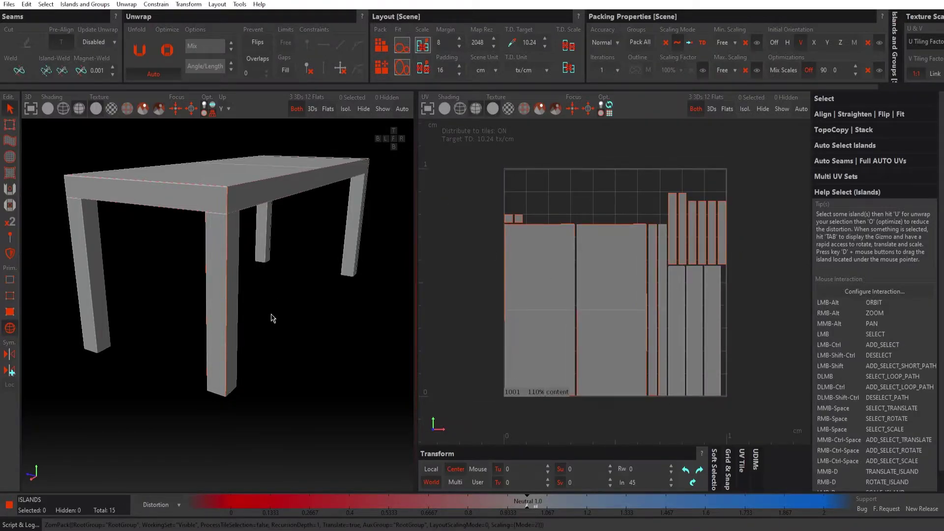
Select the unwrapped leg's islands and transfer their cuts and UVs to the similar legs with TopoCopy.
left_click(230, 300)
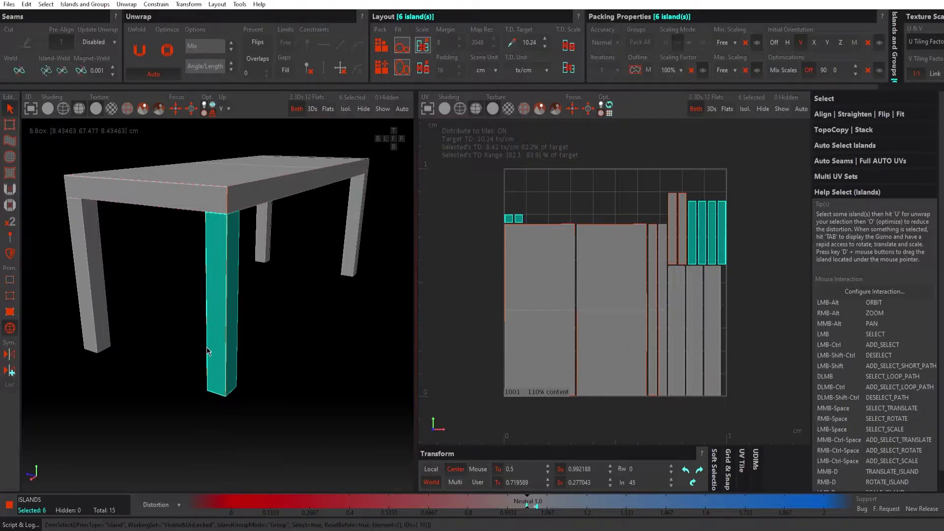
key("alt")
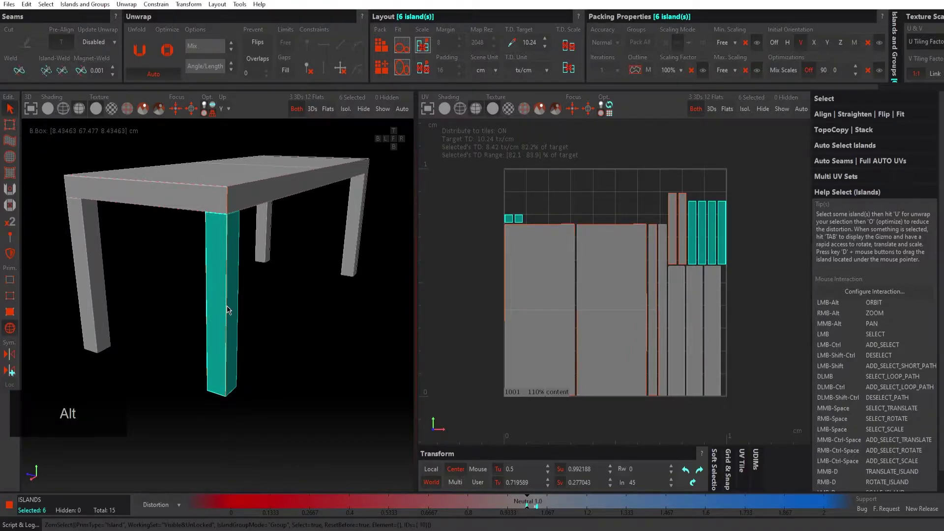
left_click_drag(229, 309, 211, 335, "alt")
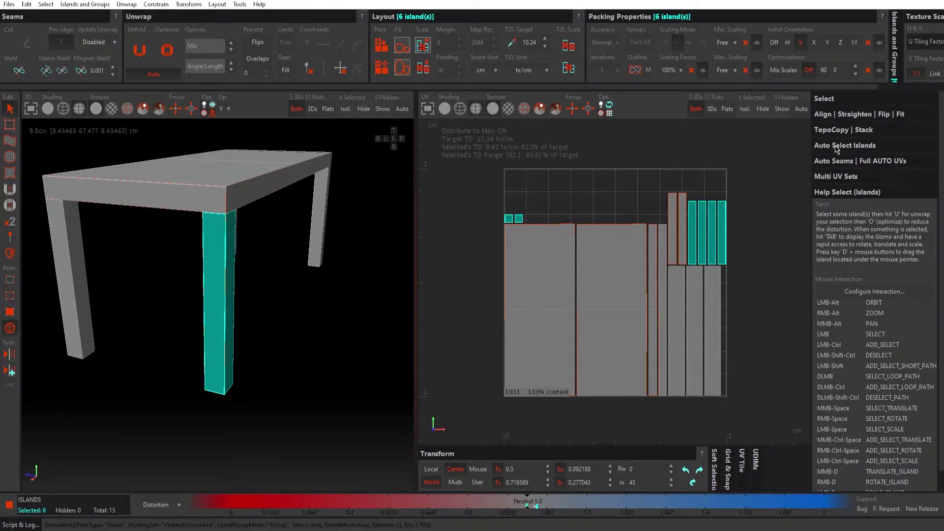
left_click(840, 131)
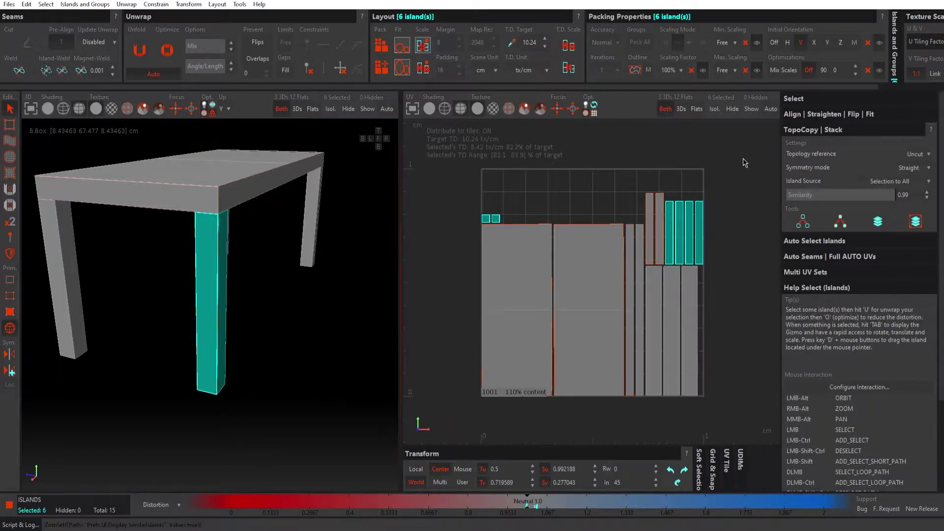
left_click(835, 224)
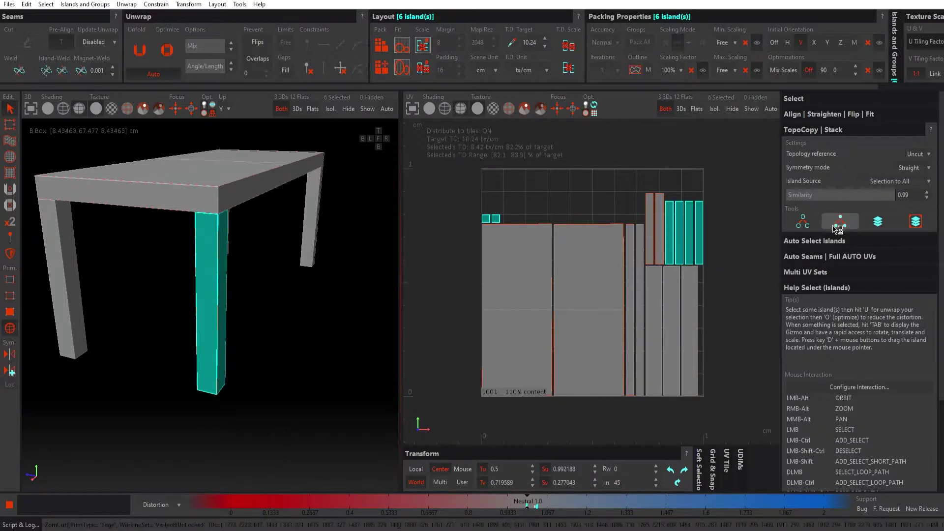
Select each of the other three legs in turn to inspect the UV islands copied onto them.
left_click_drag(198, 326, 175, 339, "alt")
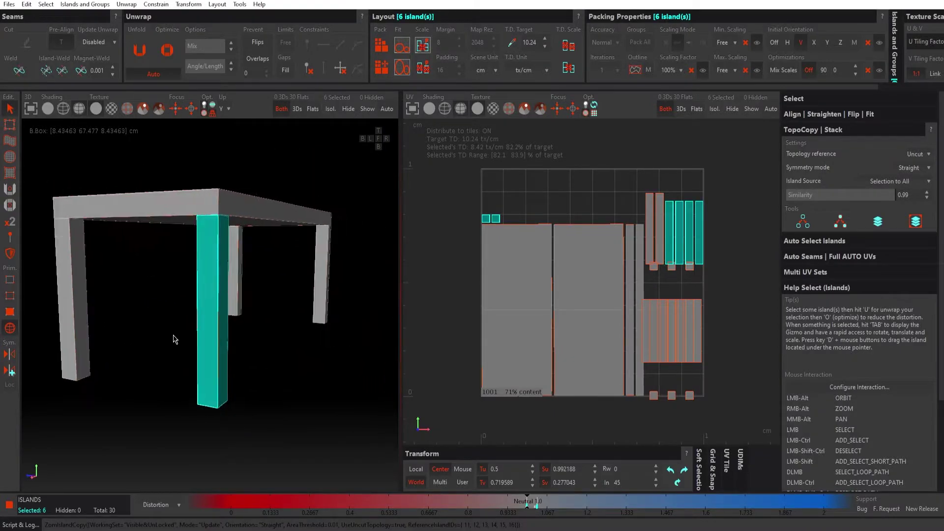
key("alt")
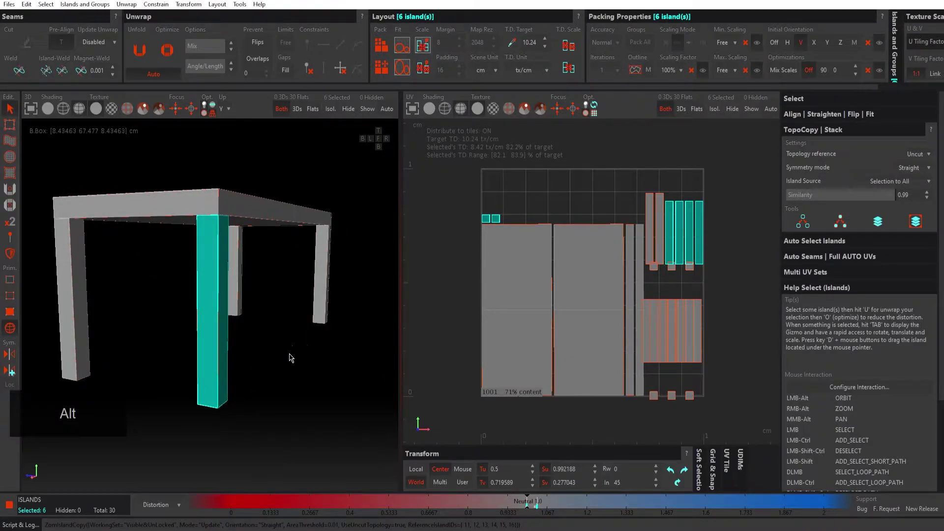
left_click_drag(291, 357, 346, 317, "alt")
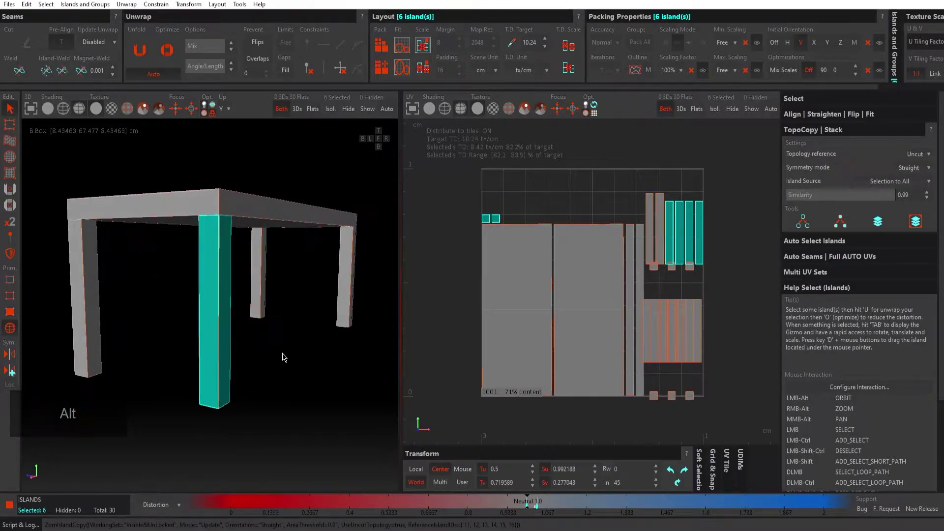
left_click(351, 308)
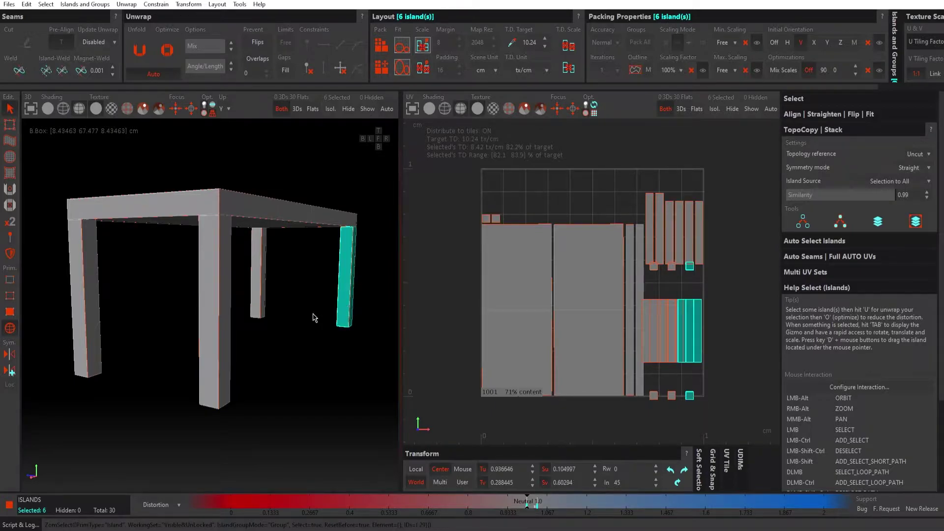
left_click(266, 288)
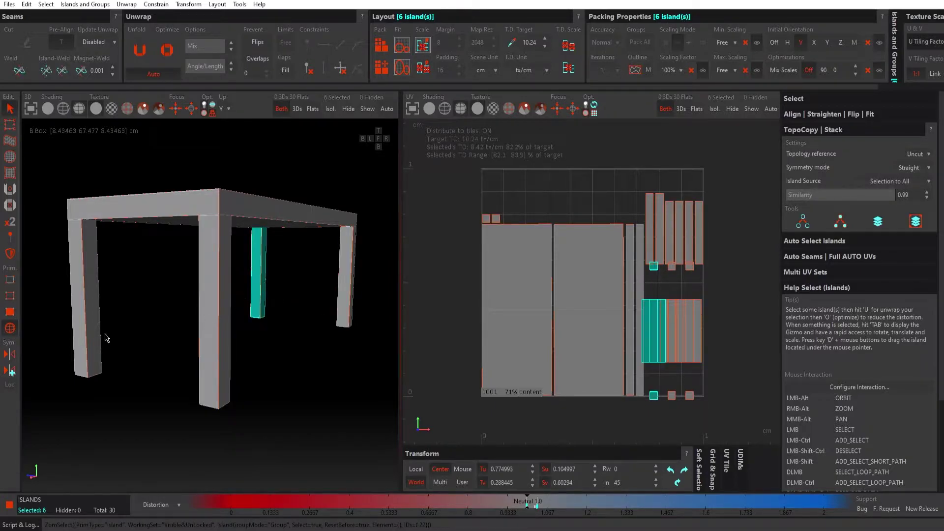
left_click(96, 320)
Clear the island selection and repack the UV islands of the whole scene.
left_click_drag(134, 360, 205, 362, "alt")
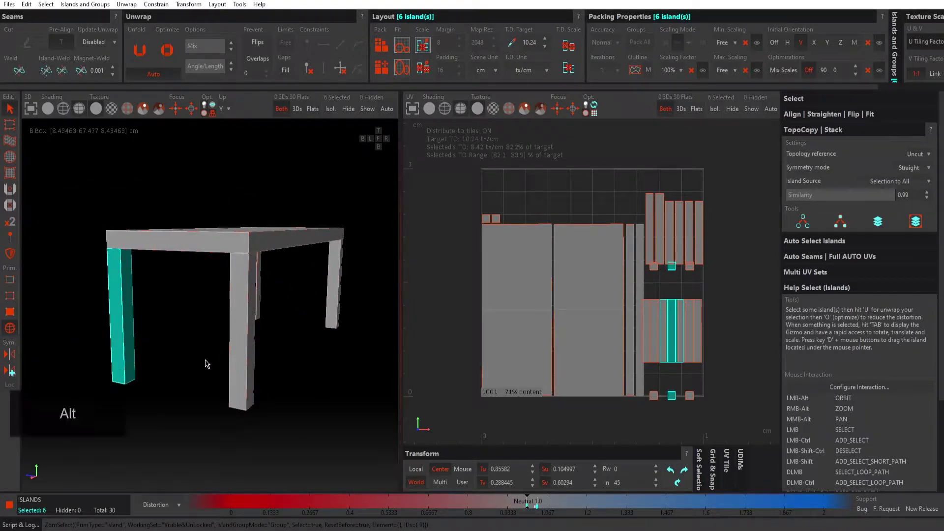
left_click(297, 382)
left_click(382, 46)
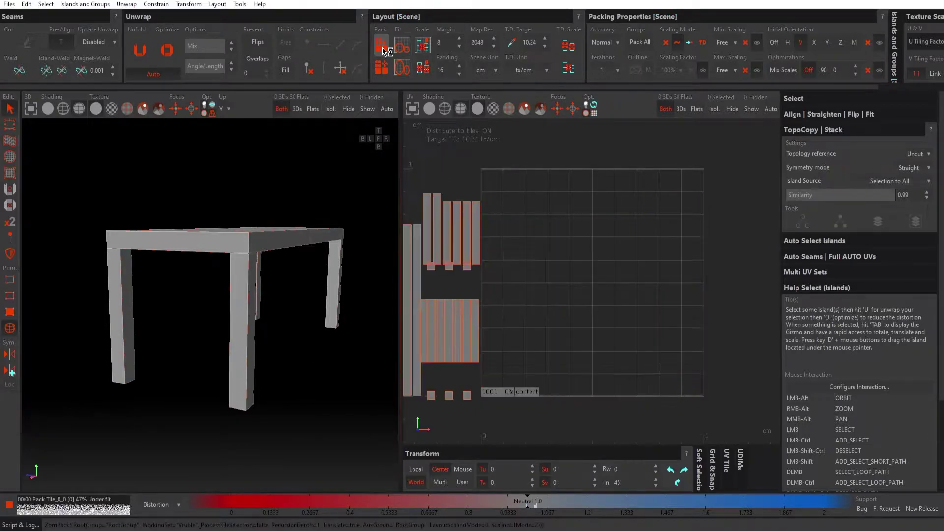
Show the checker texture on the table in the 3D view and examine its squares across the tabletop and legs.
left_click_drag(222, 314, 197, 246, "alt")
left_click(112, 109)
left_click_drag(135, 203, 260, 255, "alt")
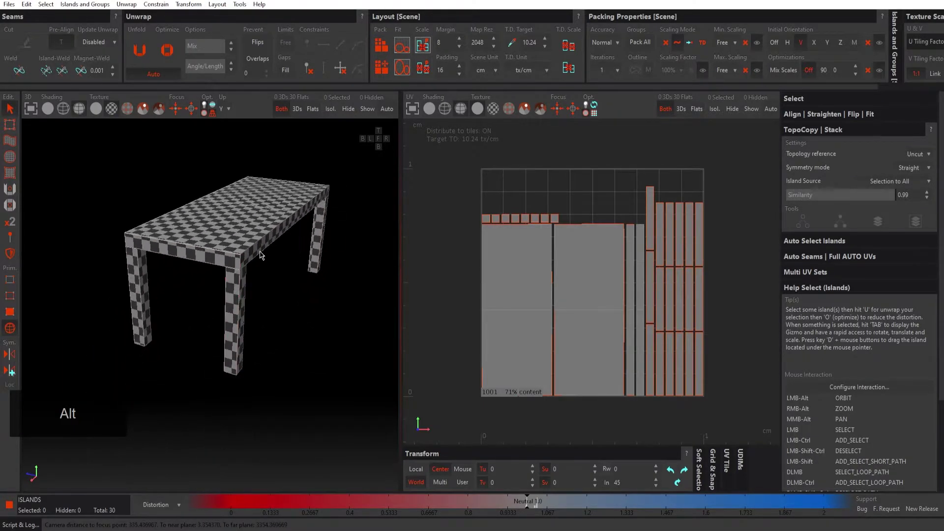
scroll(261, 255, "up", 4)
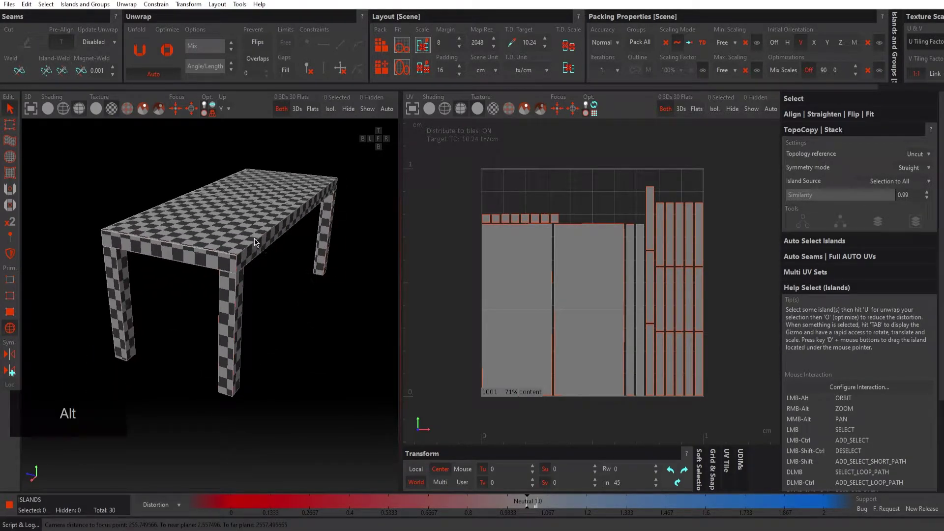
mouse_move(249, 241)
left_mouse_down("alt")
mouse_move(228, 240)
mouse_move(249, 236)
left_mouse_up("alt")
middle_click_drag(245, 214, 228, 216, "alt")
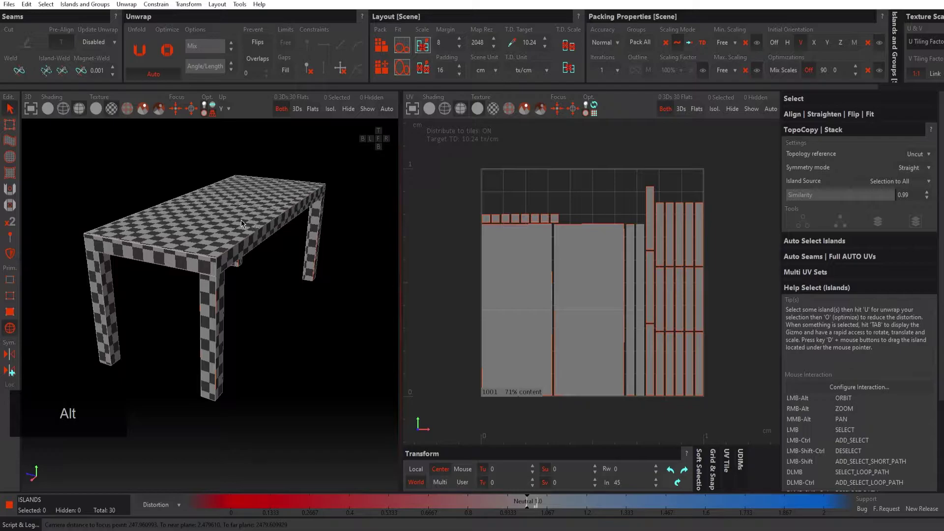
left_click_drag(233, 210, 206, 215, "alt")
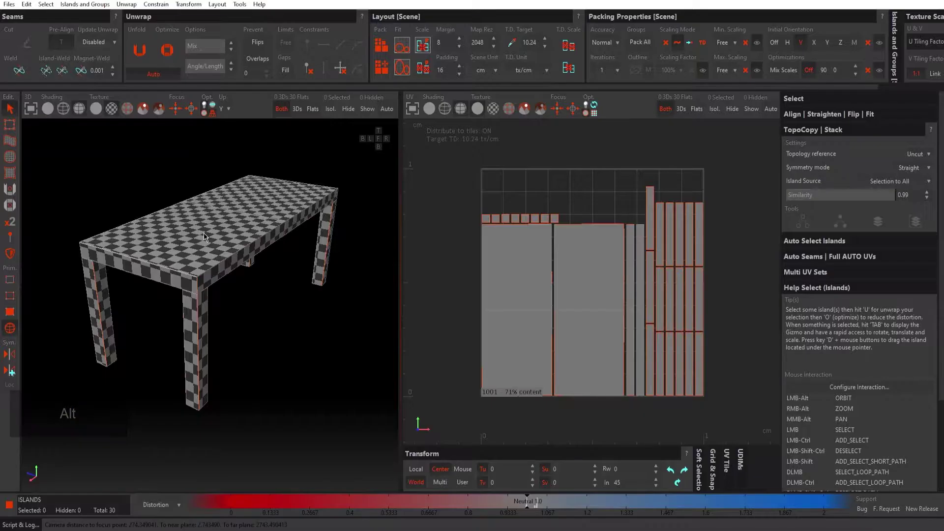
middle_click_drag(199, 229, 208, 229, "alt")
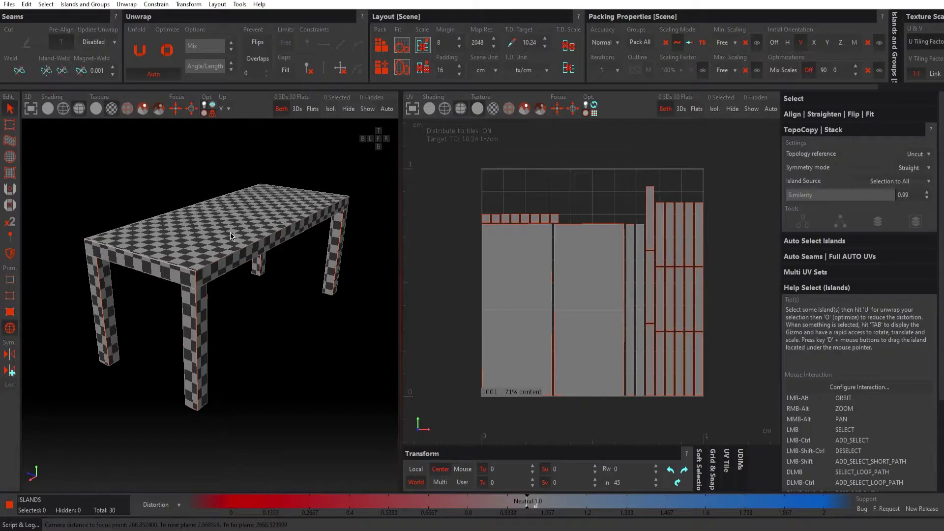
mouse_move(225, 240)
left_mouse_down("alt")
mouse_move(213, 231)
mouse_move(219, 242)
left_mouse_up("alt")
left_click(247, 335)
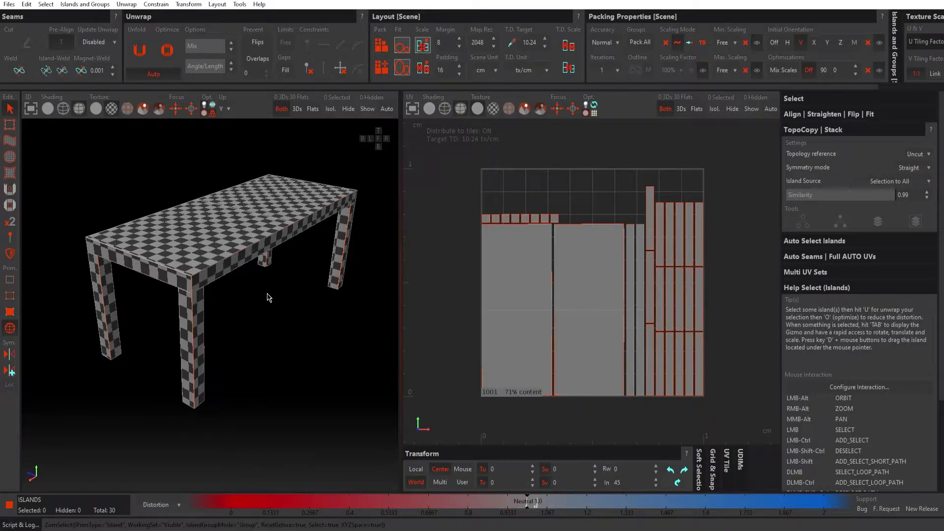
Select all islands to check their texel density, then display the numbered colour checker texture on the model and clear the selection.
left_click(569, 280)
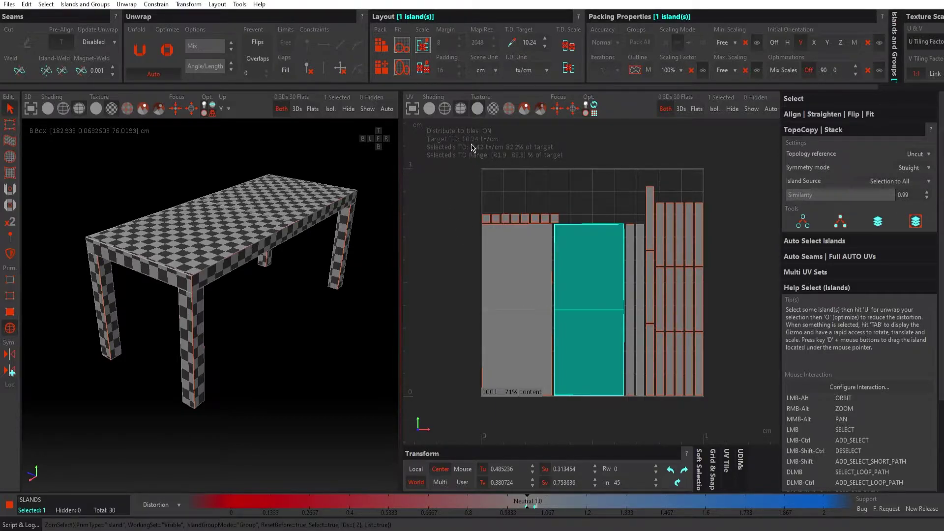
left_click_drag(448, 166, 776, 443)
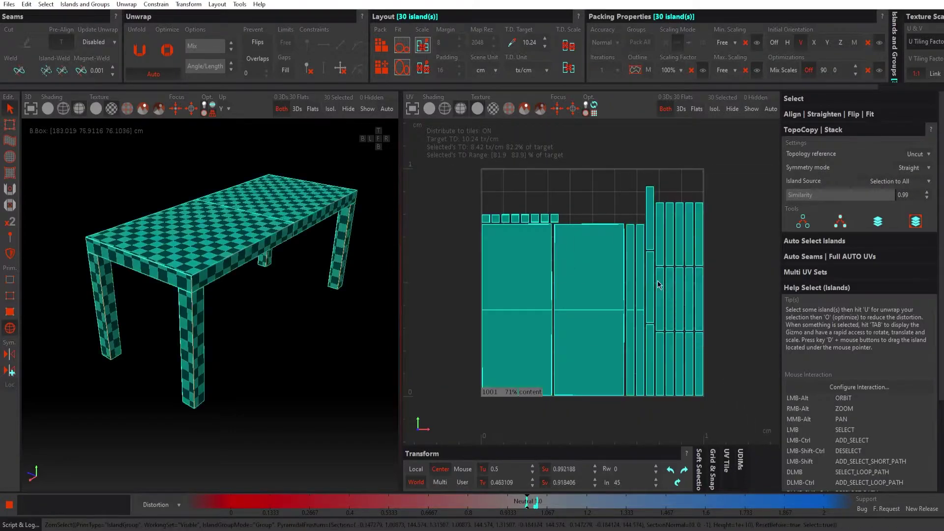
left_click_drag(172, 313, 171, 242, "alt")
left_click(128, 111)
left_click(86, 191)
Examine the direction of the checker numbers on the table's legs and top, selecting a leg face to find its island.
left_click_drag(194, 356, 267, 327, "alt")
left_click_drag(315, 362, 260, 345, "alt")
left_click(180, 339)
middle_click_drag(91, 329, 237, 306, "alt")
left_click_drag(236, 306, 268, 310, "alt")
left_click(227, 332)
right_click_drag(267, 310, 238, 308, "alt")
left_click_drag(238, 308, 250, 271, "alt")
right_click_drag(251, 272, 280, 276, "alt")
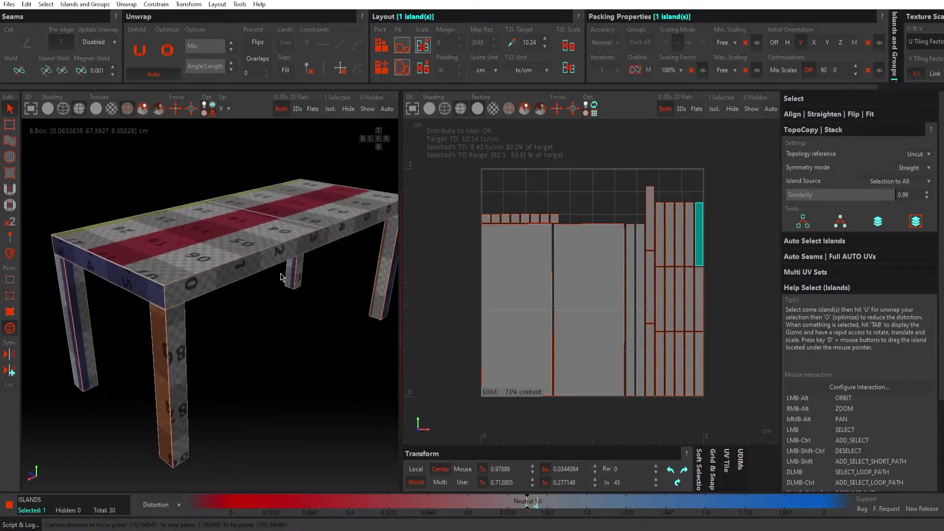
left_click_drag(265, 289, 248, 279, "alt")
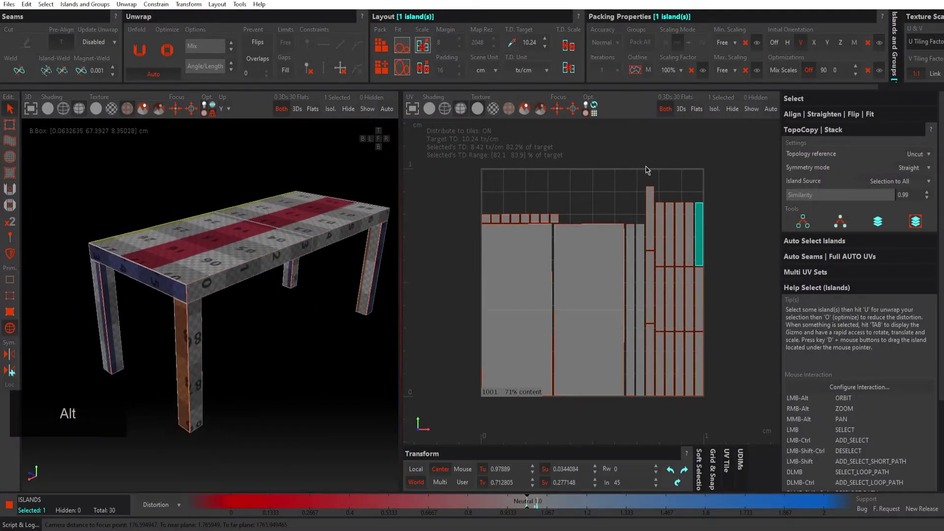
Set the packing's initial orientation to Y, repack the whole scene and select the upright leg island above the tabletop islands.
left_click(740, 170)
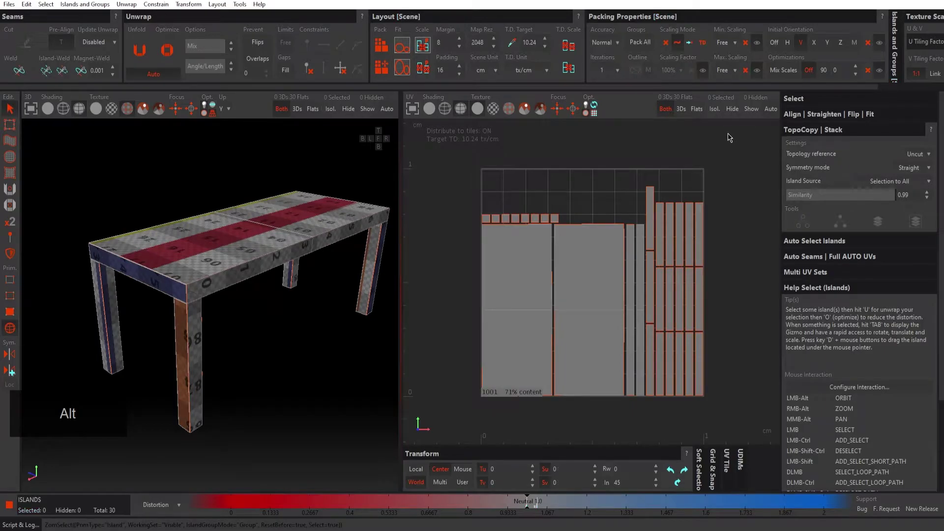
left_click(827, 43)
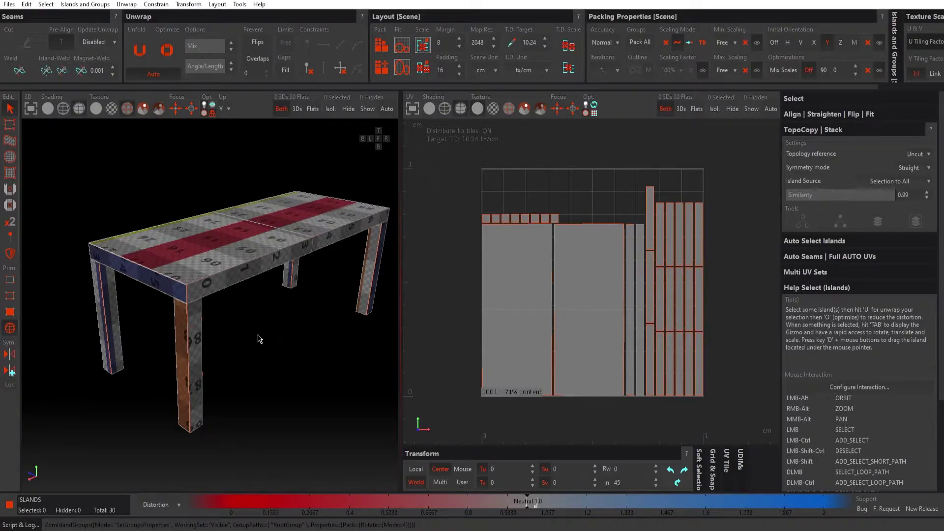
left_click_drag(262, 337, 261, 339, "alt")
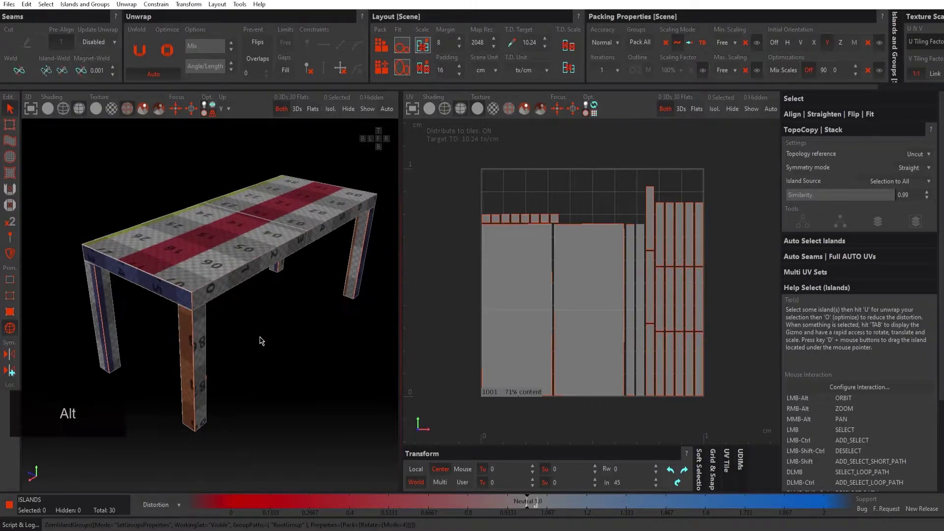
left_click(384, 51)
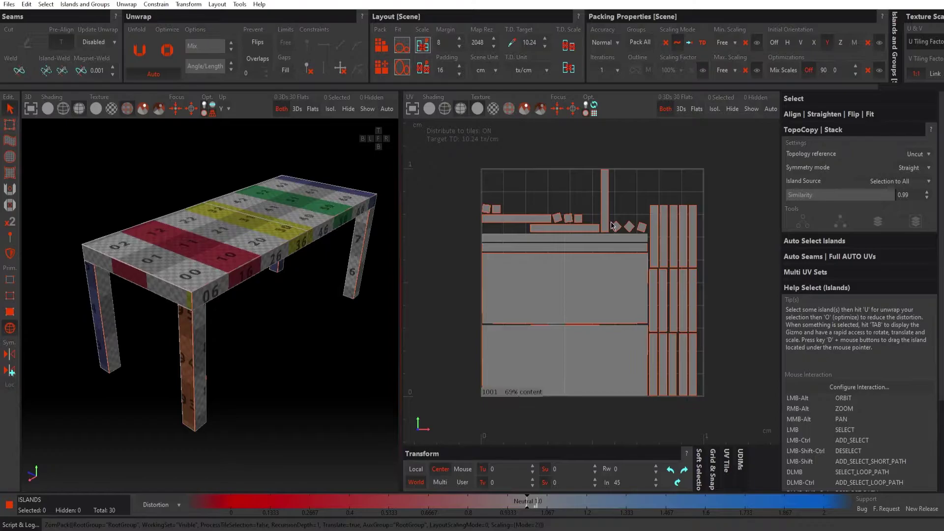
left_click(604, 207)
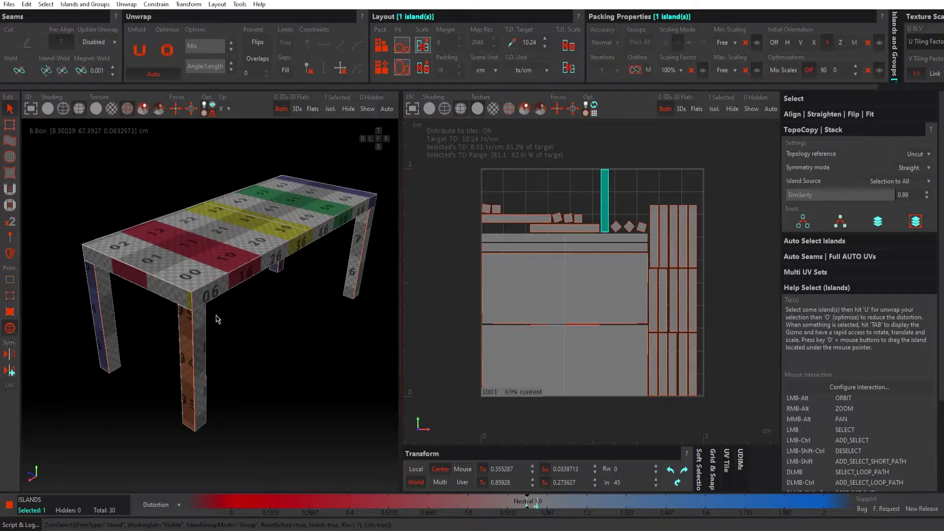
Set the packing accuracy to Higher with 16 iterations and repack the islands of the whole scene.
left_click(431, 220)
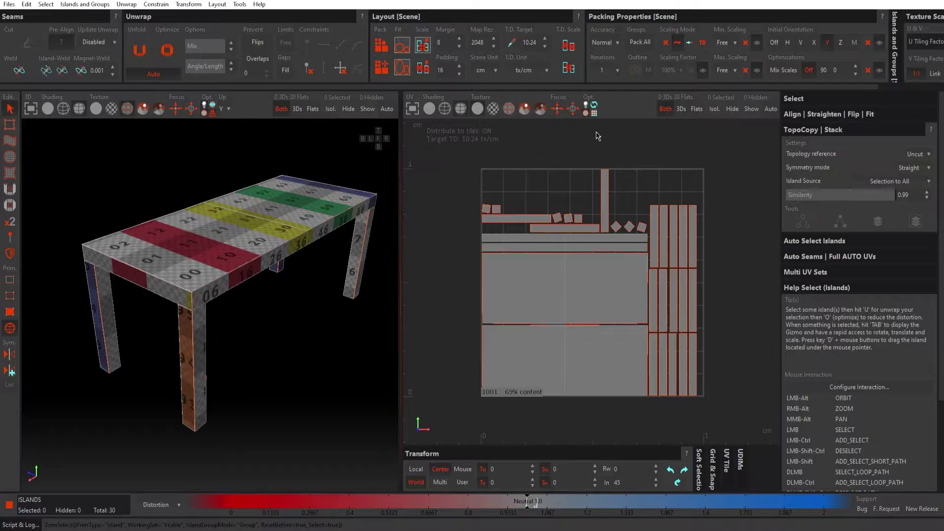
left_click(615, 47)
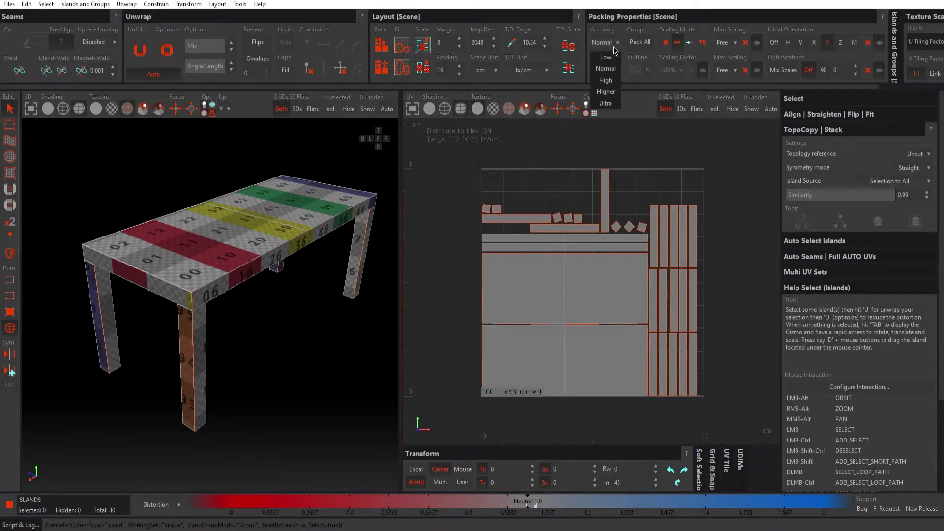
left_click(605, 57)
left_click(612, 43)
left_click(608, 93)
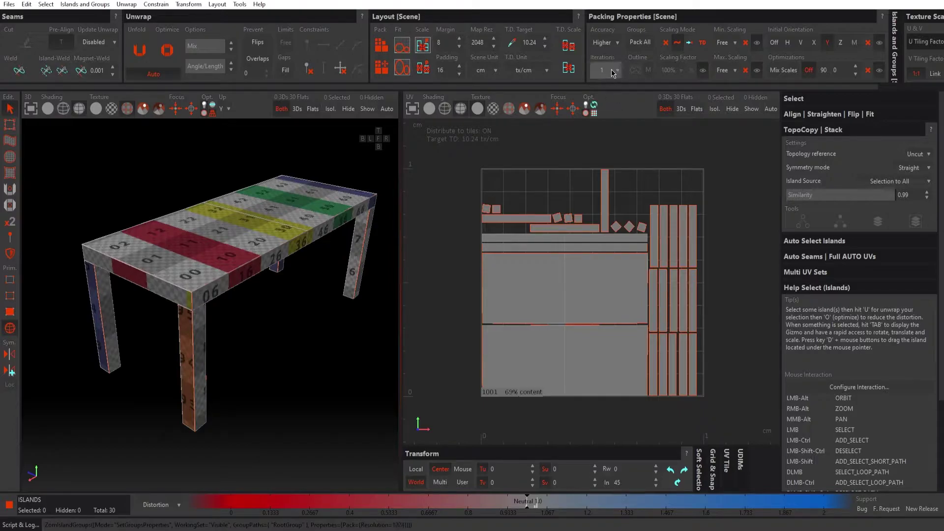
left_click(612, 72)
left_click(610, 132)
left_click(740, 178)
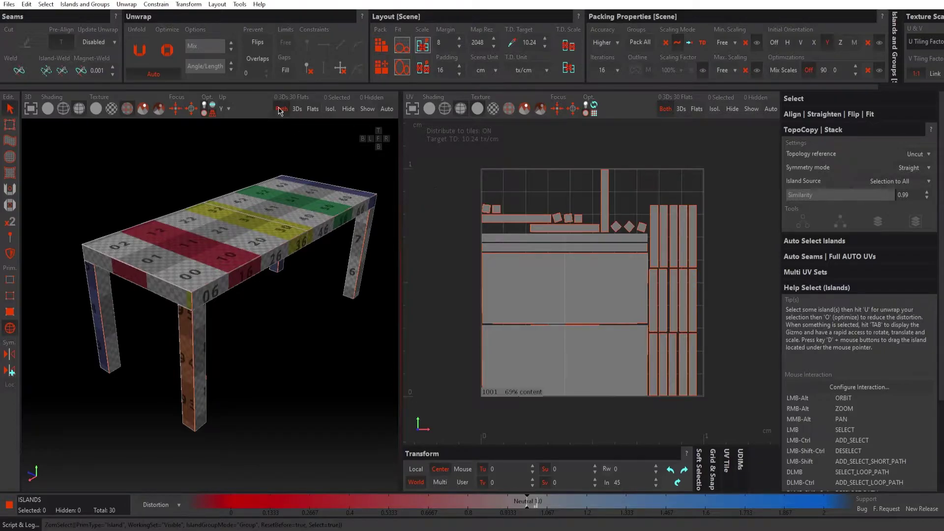
left_click(381, 48)
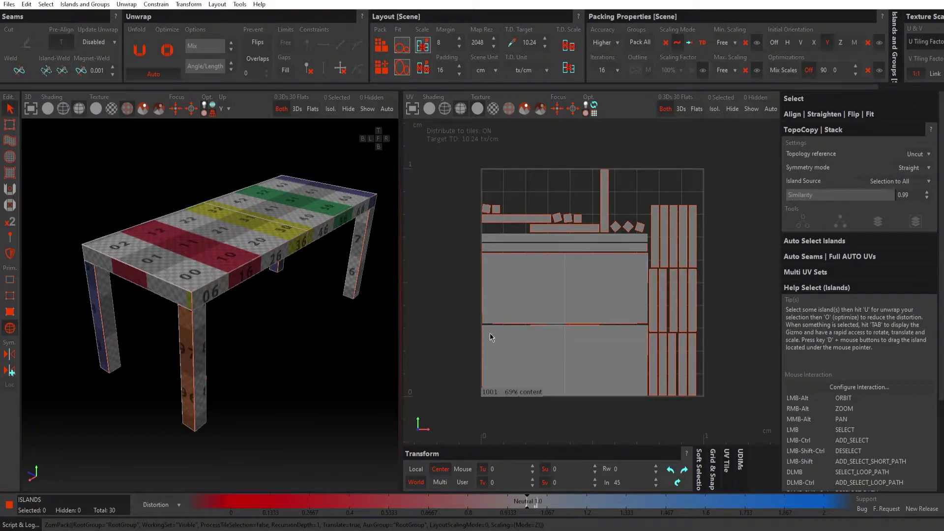
Scale the island of the tabletop's underside down to about 0.15 wide and place it outside the UV tile.
left_click(605, 196)
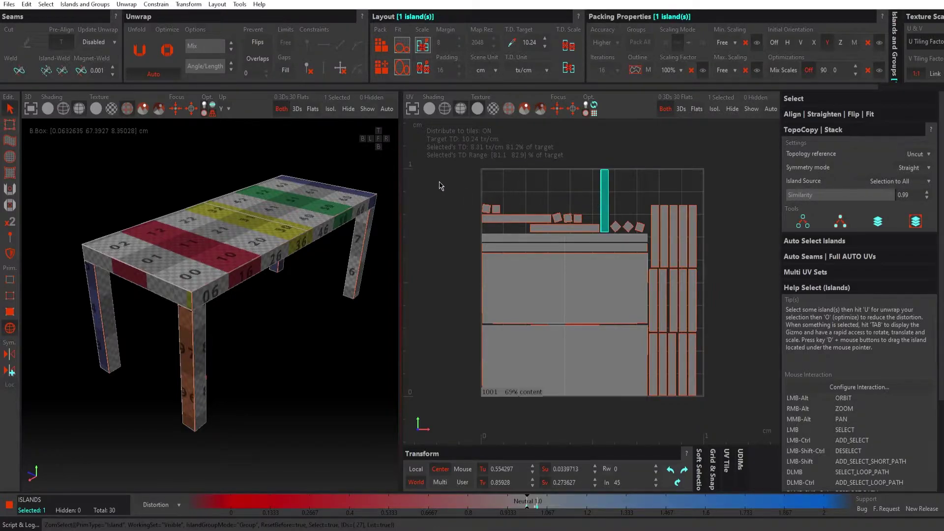
left_click(451, 201)
left_click(529, 306)
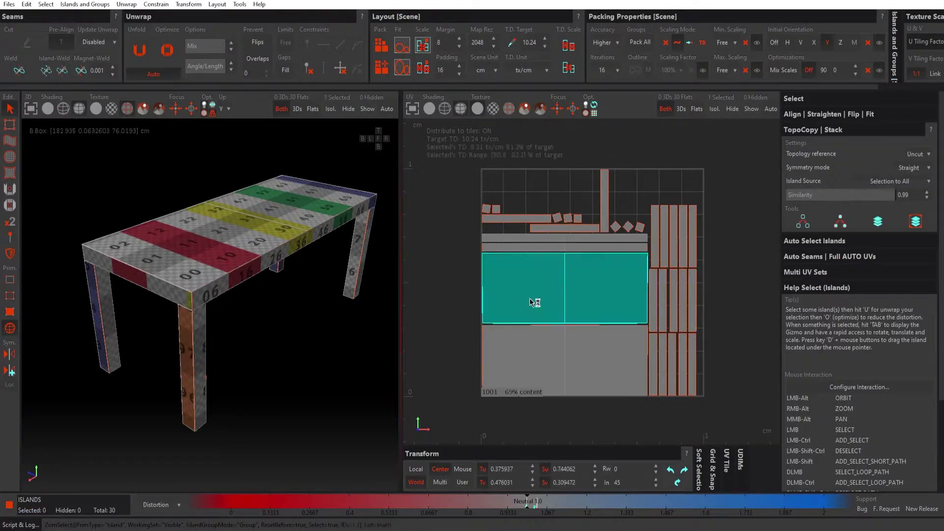
scroll(573, 294, "up", 2)
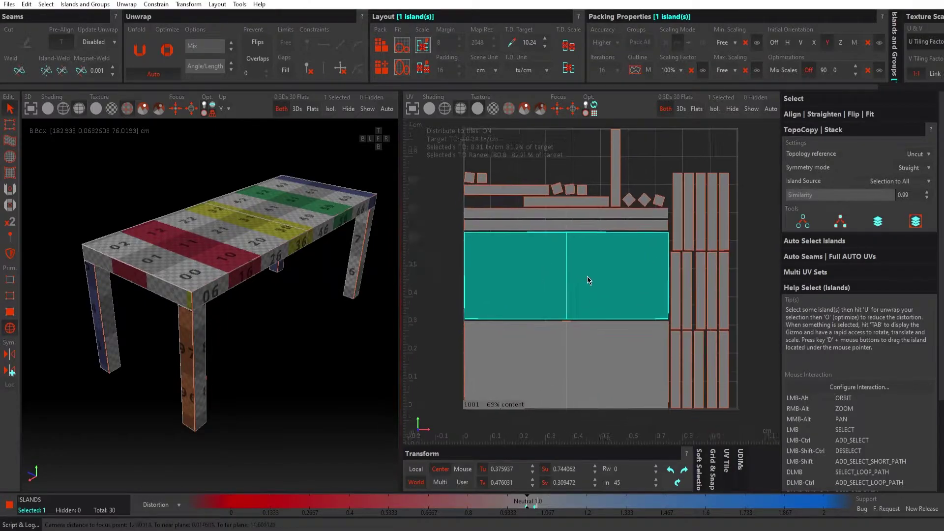
left_click_drag(266, 299, 252, 222, "alt")
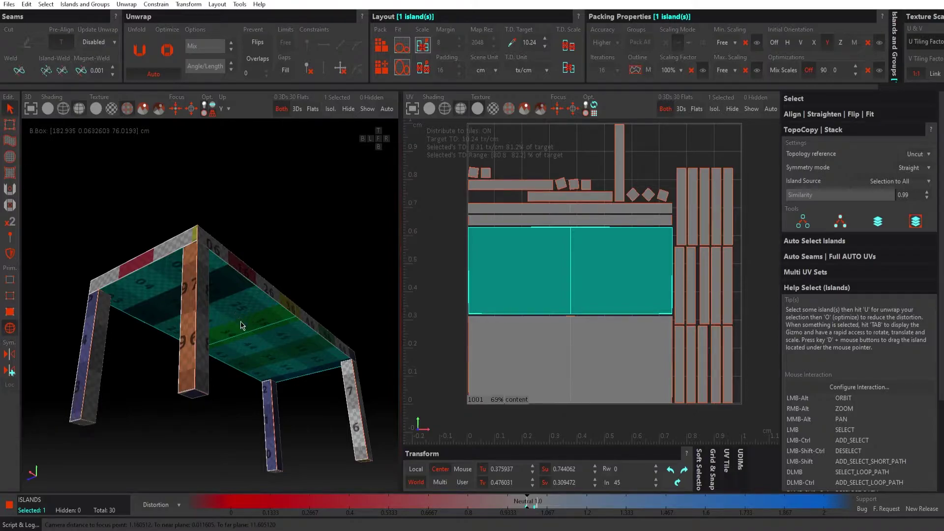
scroll(591, 285, "down", 3)
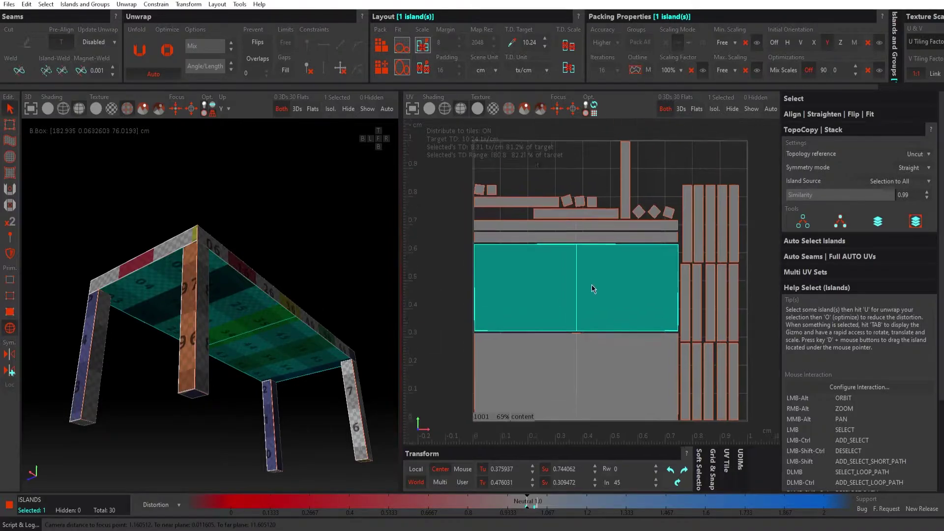
key("alt")
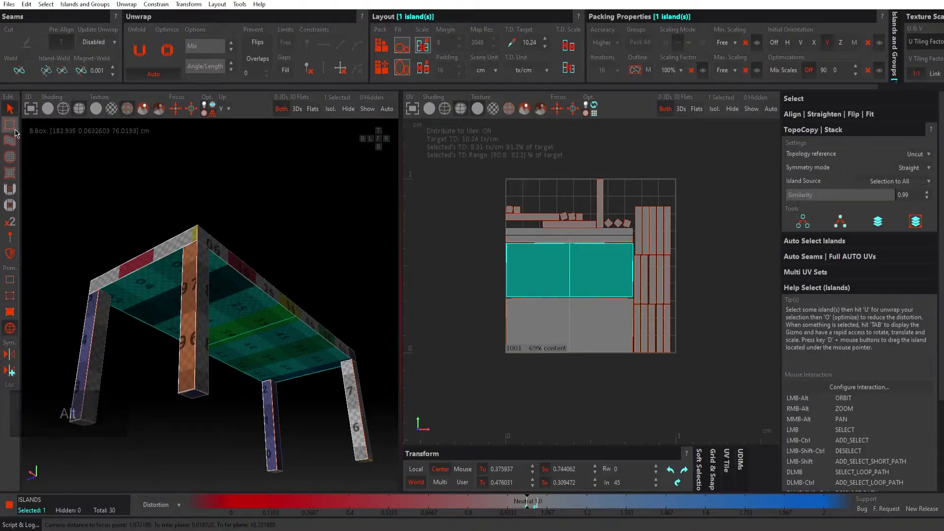
key("Tab")
left_click_drag(633, 246, 463, 280)
Set the underside island's minimum and maximum packing scaling to 100%.
left_click(729, 70)
left_click(726, 81)
left_click(730, 46)
left_click(726, 57)
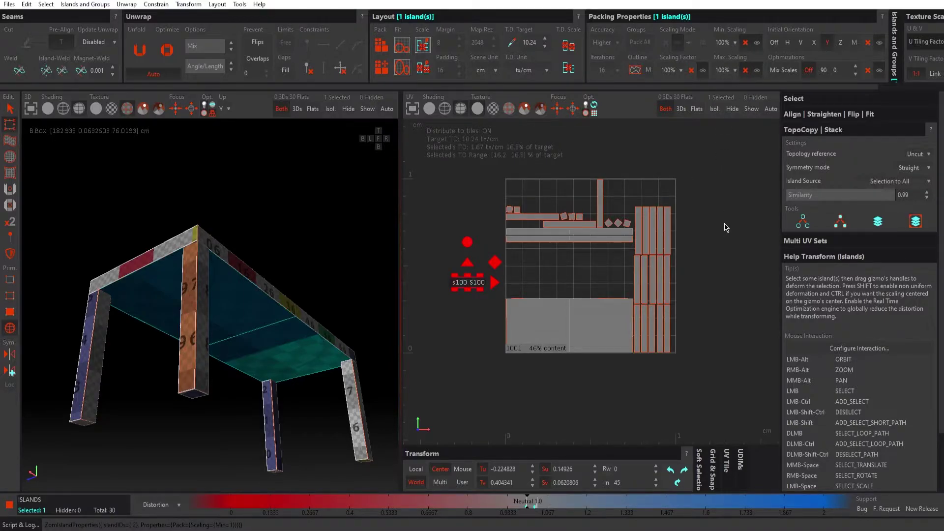
left_click(672, 70)
left_click(672, 70)
Clear the island selection and repack the whole scene with Pack Translate.
left_click(729, 268)
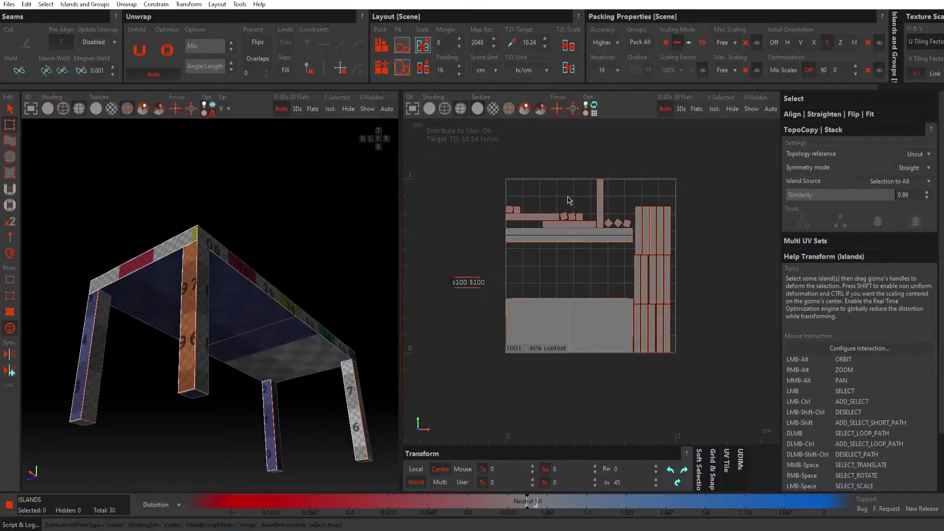
left_click(383, 69)
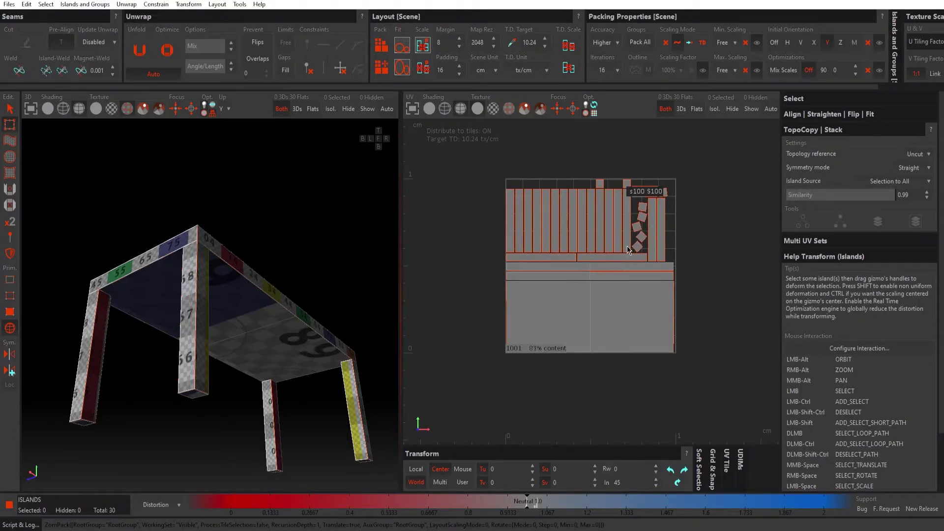
Examine the packed layout around the tilted square islands and the checker texture on the table's legs and sides.
right_click_drag(666, 188, 741, 201, "alt")
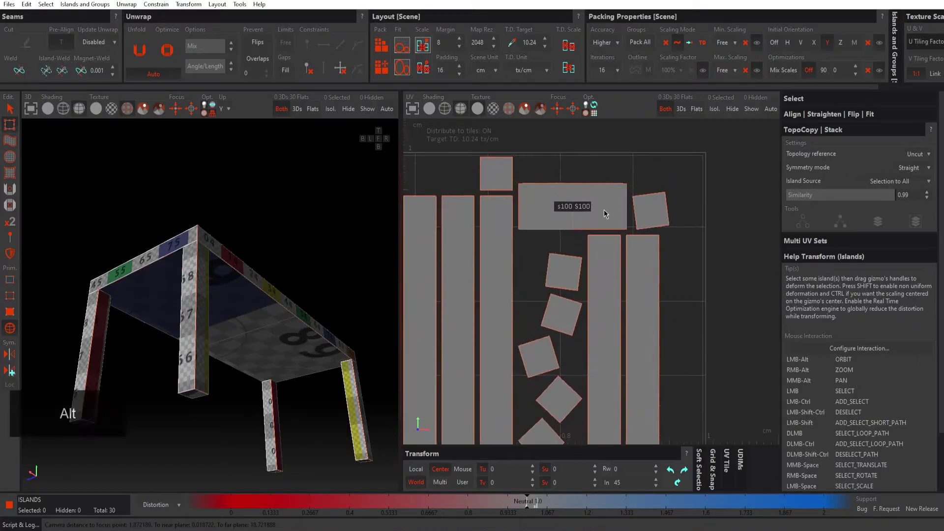
right_click_drag(732, 271, 663, 265, "alt")
middle_click_drag(670, 305, 673, 269, "alt")
right_click_drag(673, 269, 664, 189, "alt")
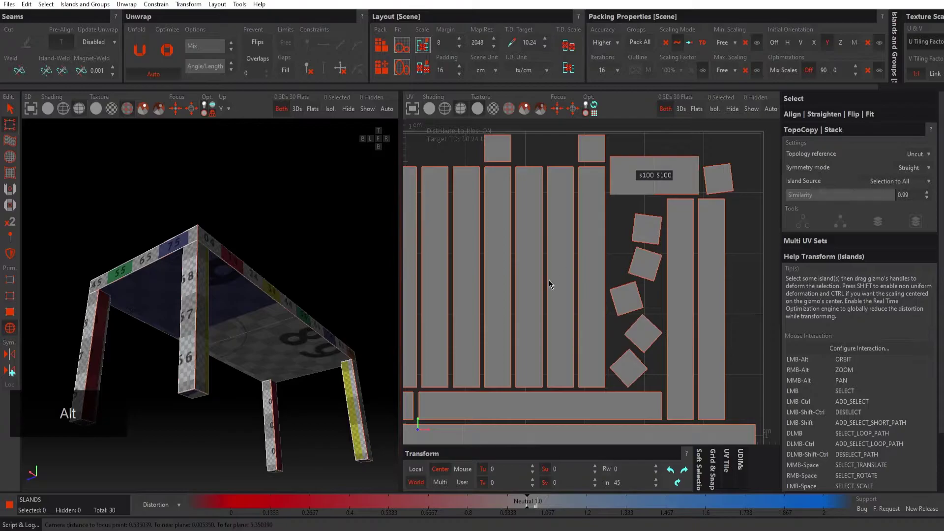
right_click_drag(647, 301, 468, 320, "alt")
left_click_drag(132, 289, 256, 330, "alt")
scroll(627, 297, "down", 2)
right_click_drag(627, 297, 597, 288, "alt")
middle_click_drag(595, 313, 577, 295, "alt")
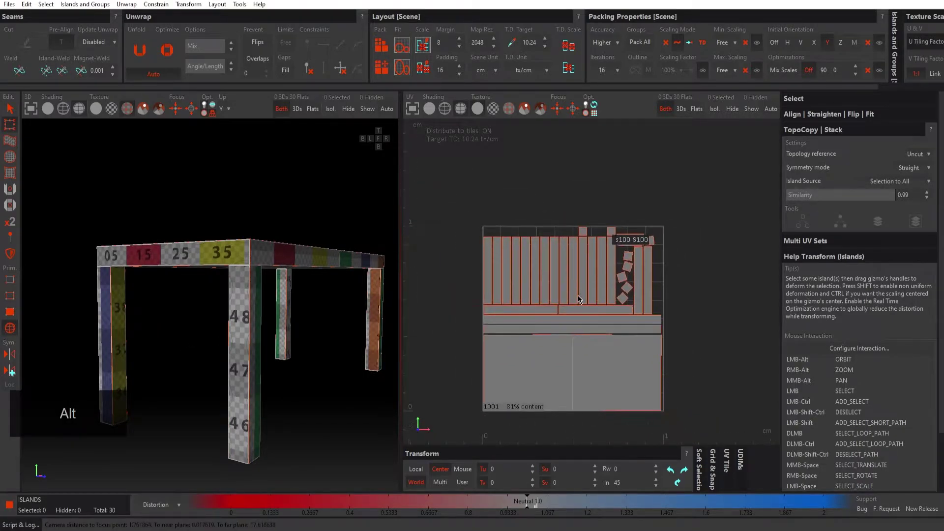
right_click_drag(578, 295, 588, 292, "alt")
mouse_move(213, 336)
left_mouse_down("alt")
mouse_move(246, 349)
mouse_move(199, 347)
left_mouse_up("alt")
mouse_move(262, 341)
left_mouse_down("alt")
mouse_move(199, 338)
mouse_move(265, 347)
left_mouse_up("alt")
Select the two short tabletop edge islands in turn to locate them on the table model.
left_click(541, 314)
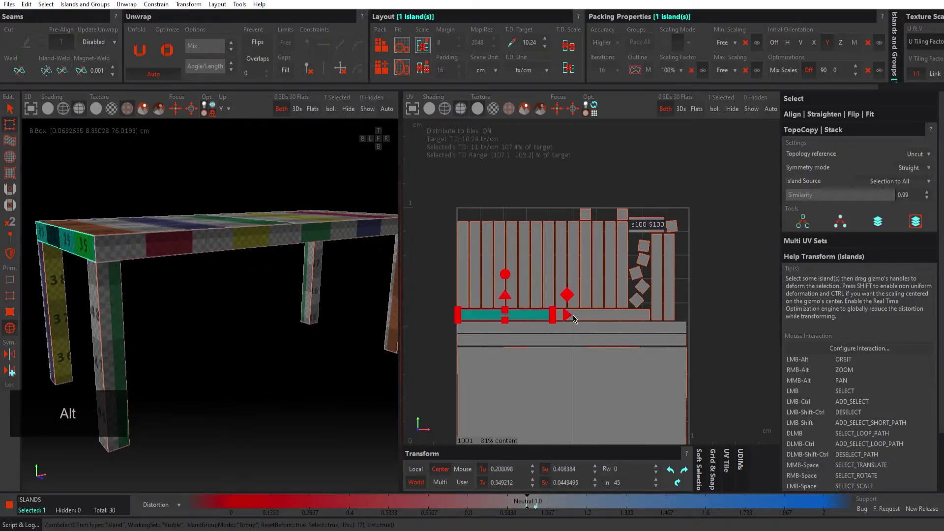
left_click(573, 315)
left_click_drag(281, 316, 209, 322, "alt")
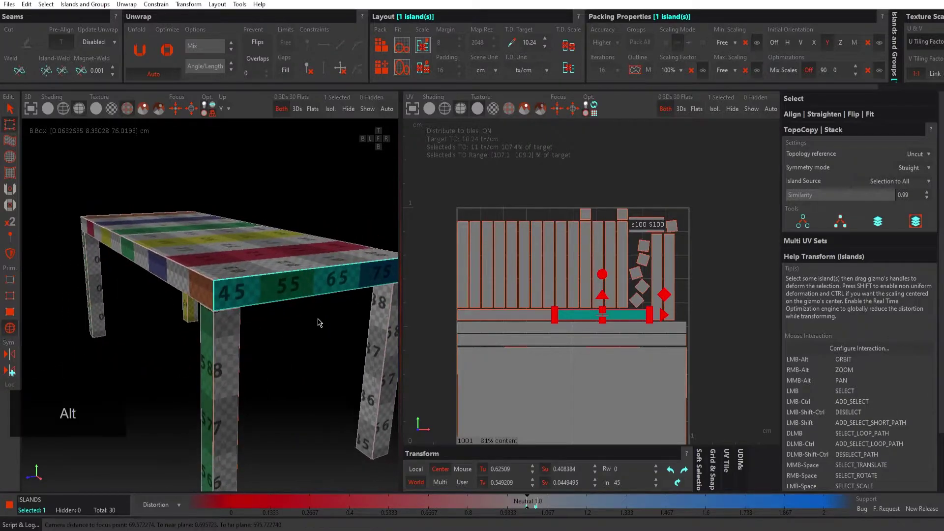
left_click(697, 279)
Move the underside island and the column of five tilted square islands out of the UV tile into the empty space beside it.
scroll(670, 259, "up", 5)
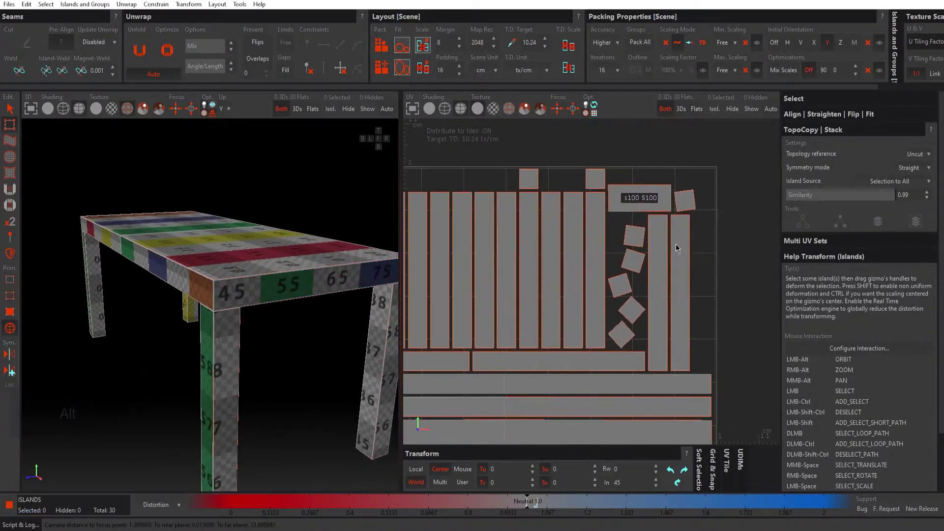
left_click(637, 207)
middle_click_drag(637, 207, 580, 206, "alt")
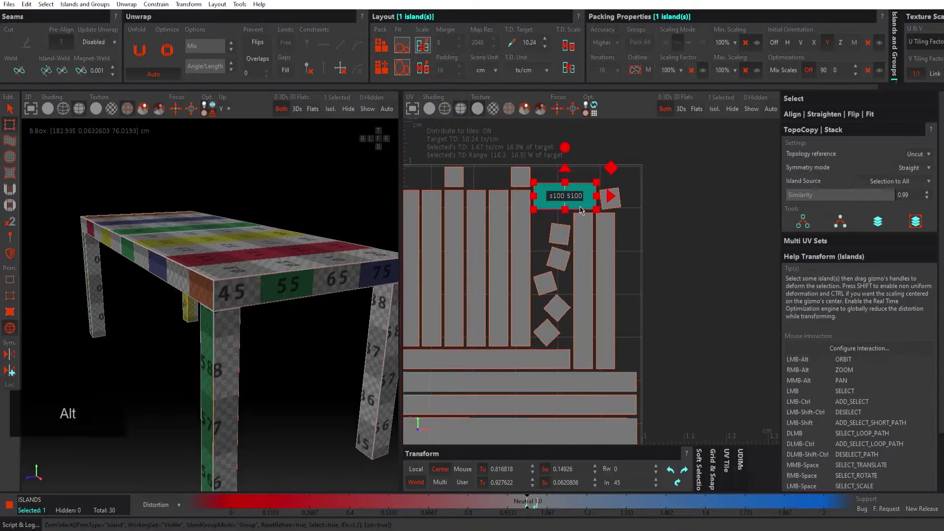
left_click_drag(641, 203, 731, 202)
left_click_drag(546, 215, 568, 347)
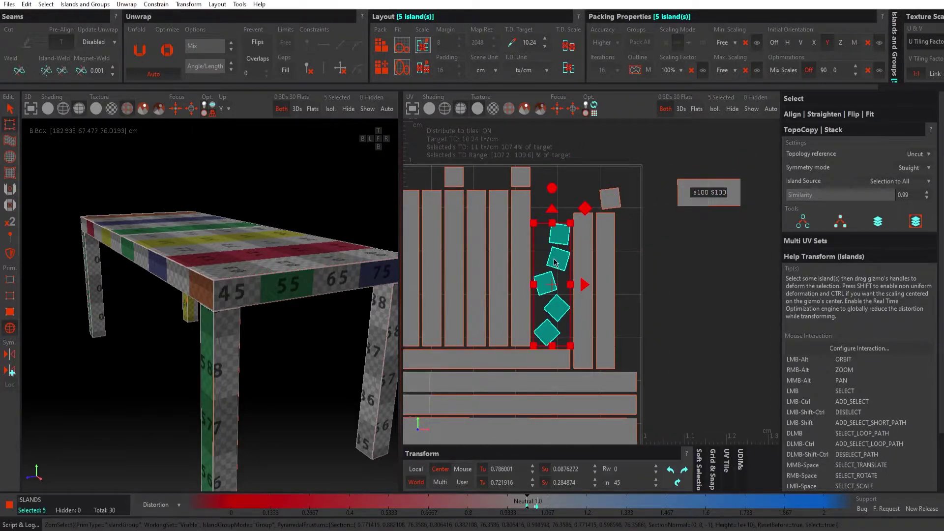
left_click_drag(555, 262, 746, 262)
Move the two separate leg islands next to the row of upright leg islands, level with their ends.
left_click_drag(627, 260, 583, 277)
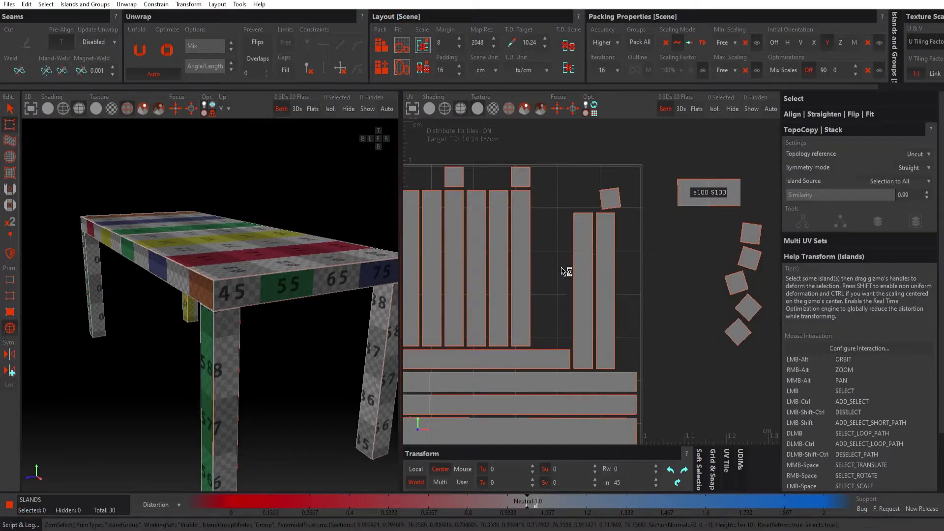
left_click(585, 285)
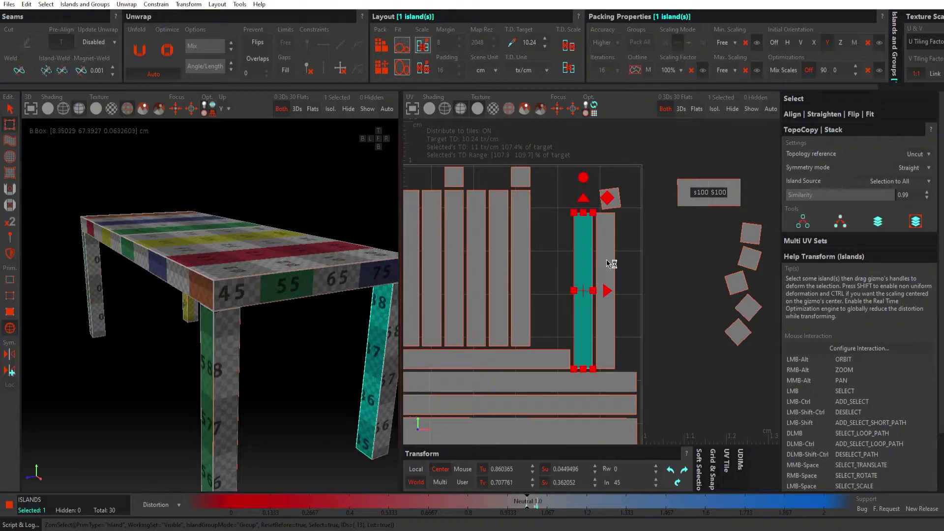
left_click(609, 264, "ctrl")
left_click_drag(609, 264, 569, 236)
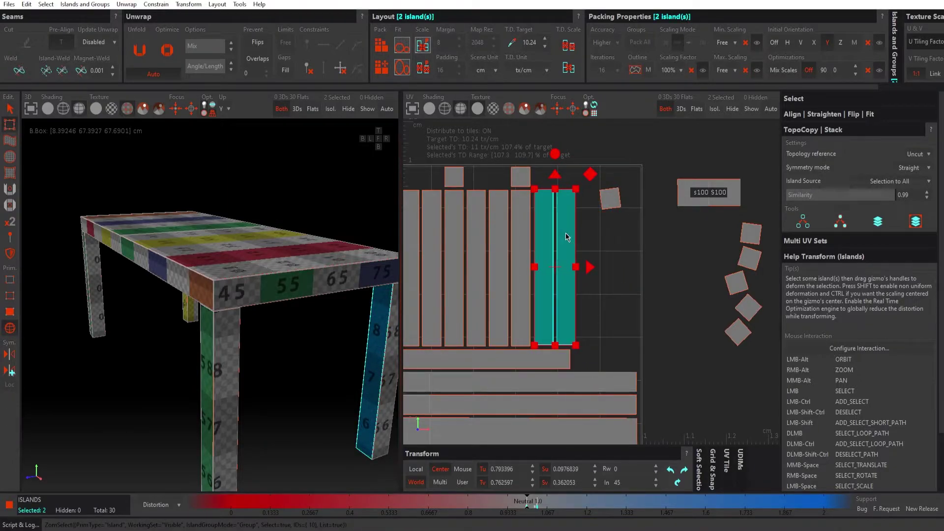
Straighten the tilted square island that remains inside the UV tile so its edges run horizontally and vertically.
left_click(609, 229)
left_click(608, 200)
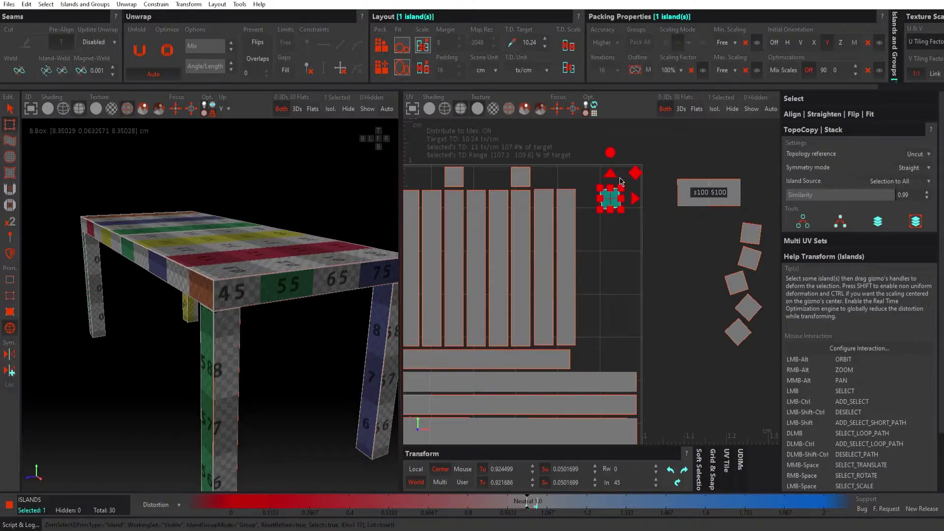
left_click_drag(610, 154, 614, 168)
key("ctrl+z")
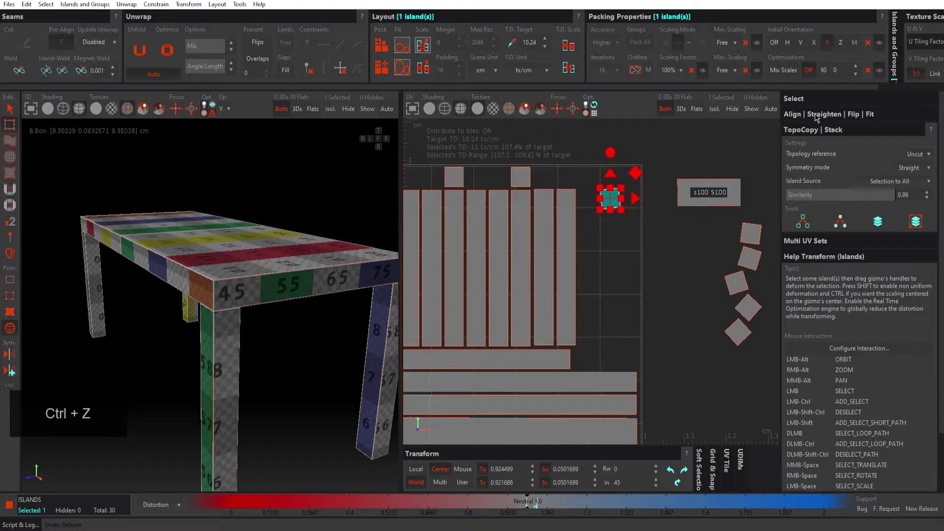
left_click(815, 114)
left_click(823, 140)
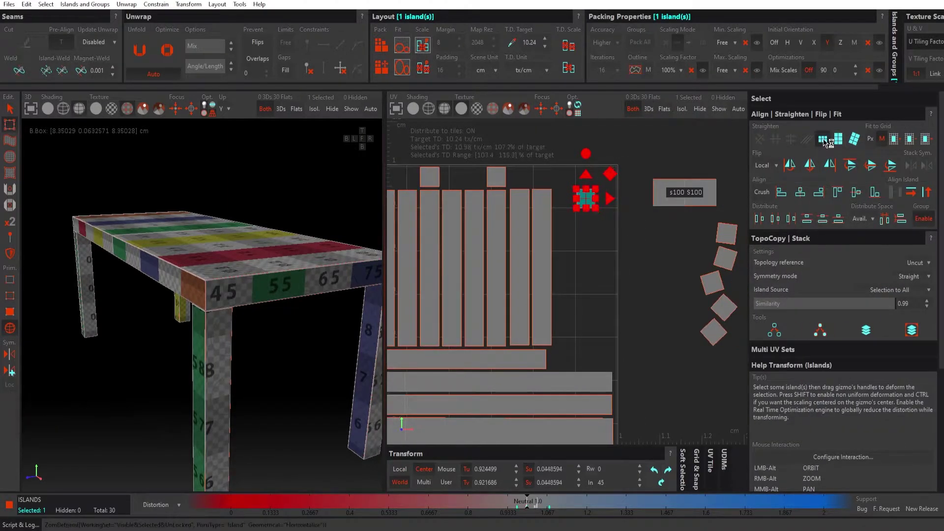
left_click(641, 231)
left_click(585, 202)
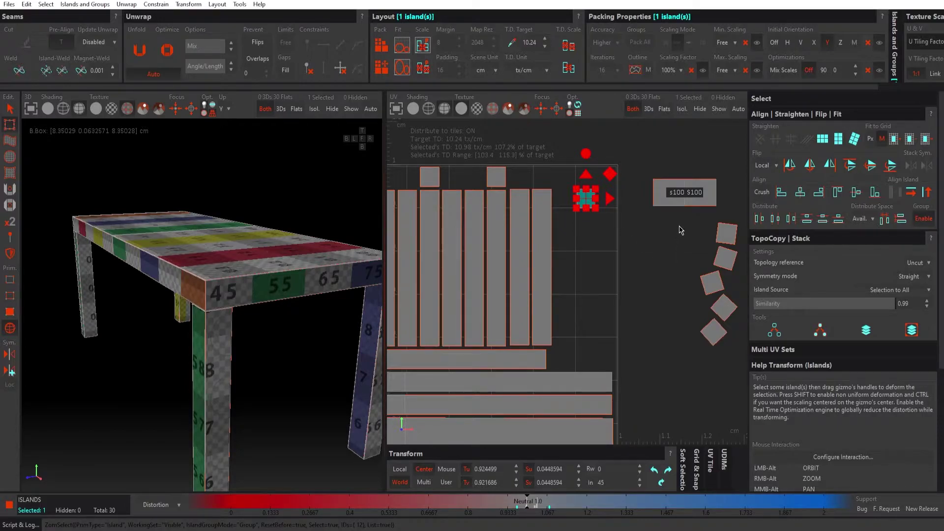
Straighten the five tilted square islands outside the tile and move them into the free area beside the leg islands.
left_click(725, 229)
left_click_drag(670, 219, 752, 370)
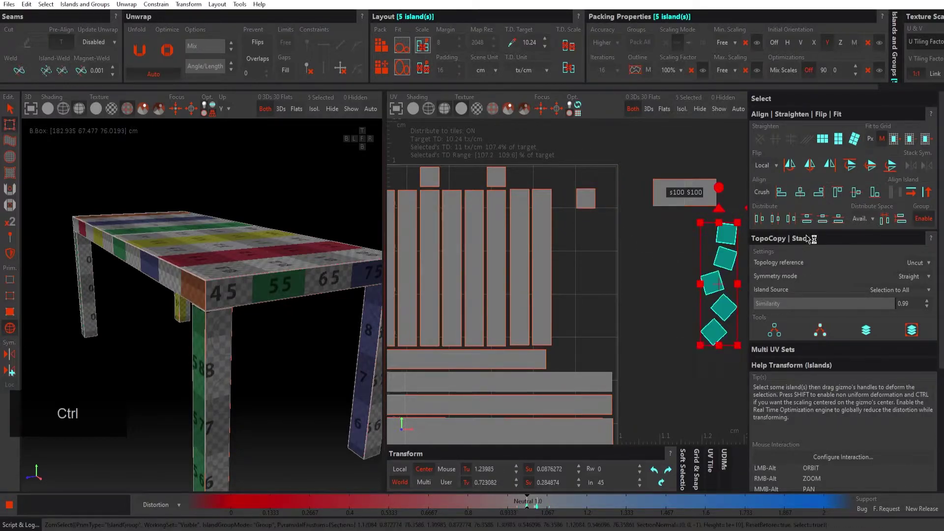
left_click(823, 139)
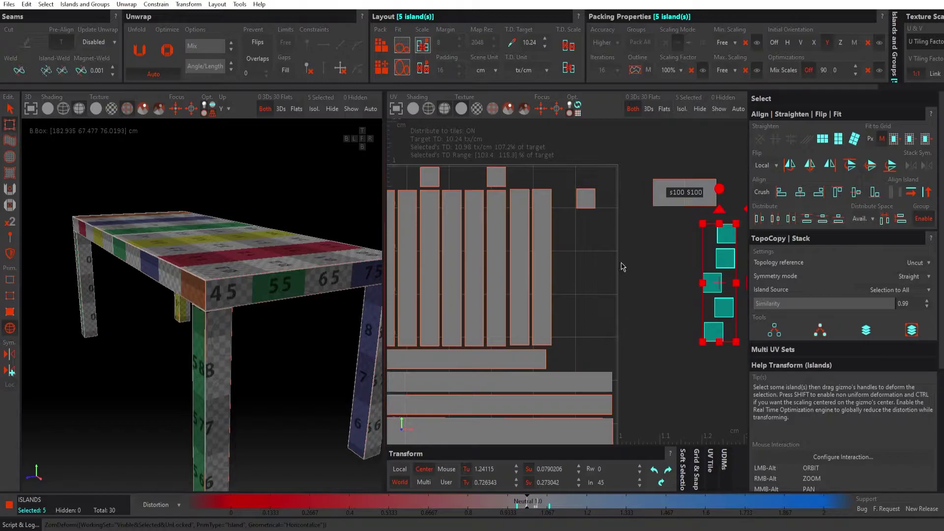
middle_click_drag(622, 268, 617, 260, "alt")
left_click_drag(680, 241, 544, 252)
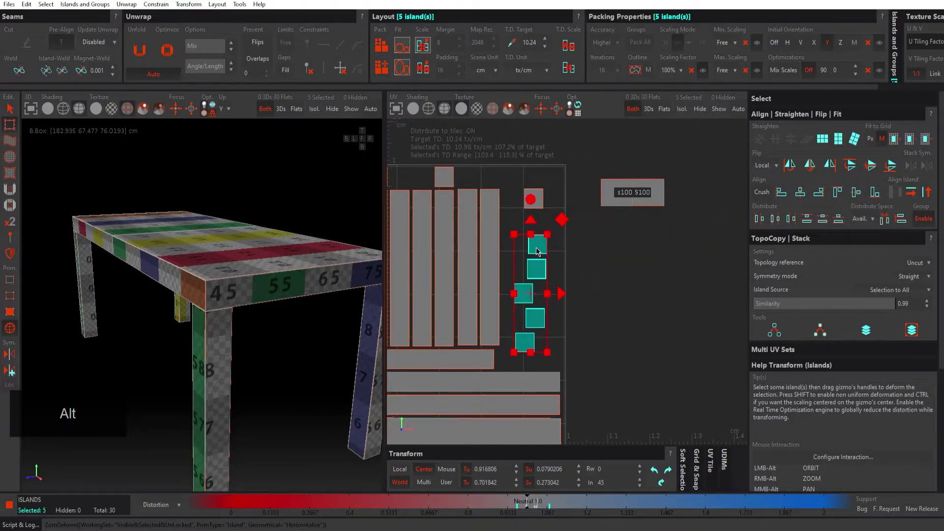
Move the two square islands above the leg row next to the other square islands.
left_click(445, 180)
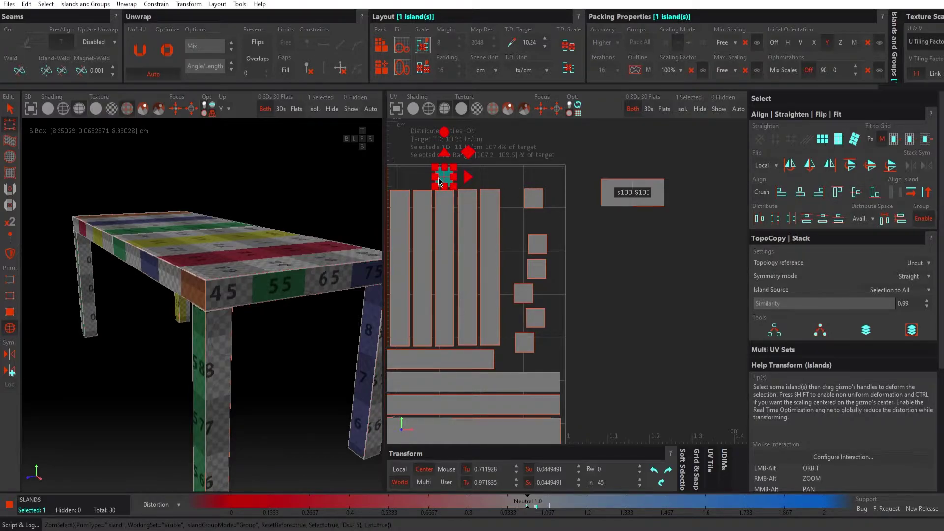
left_click_drag(448, 184, 578, 364)
middle_click_drag(433, 276, 622, 268, "alt")
right_click_drag(622, 268, 619, 243, "alt")
middle_click_drag(619, 243, 524, 248, "alt")
right_click_drag(523, 247, 538, 246, "alt")
left_click(468, 190)
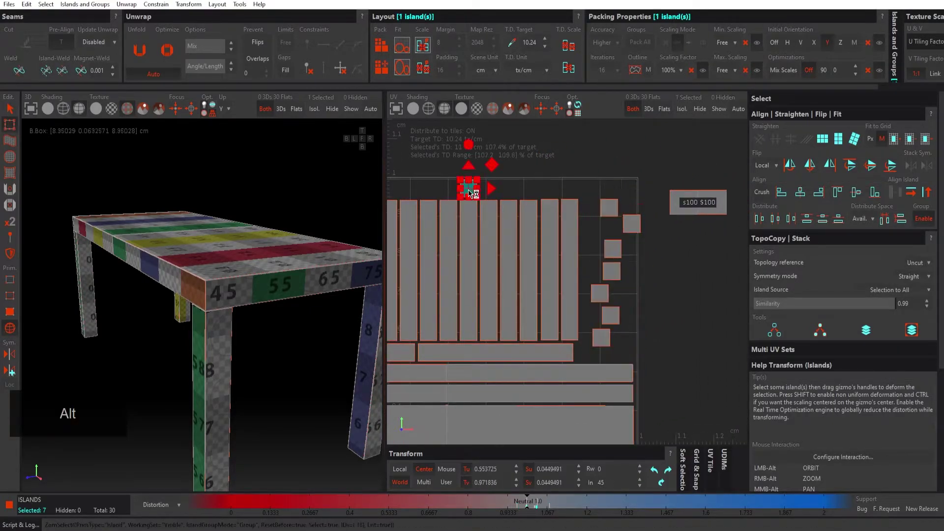
left_click_drag(486, 193, 660, 294)
Align all eight square islands horizontally and vertically, and distribute their space vertically into one column.
left_click(657, 199)
left_click_drag(657, 198, 589, 360)
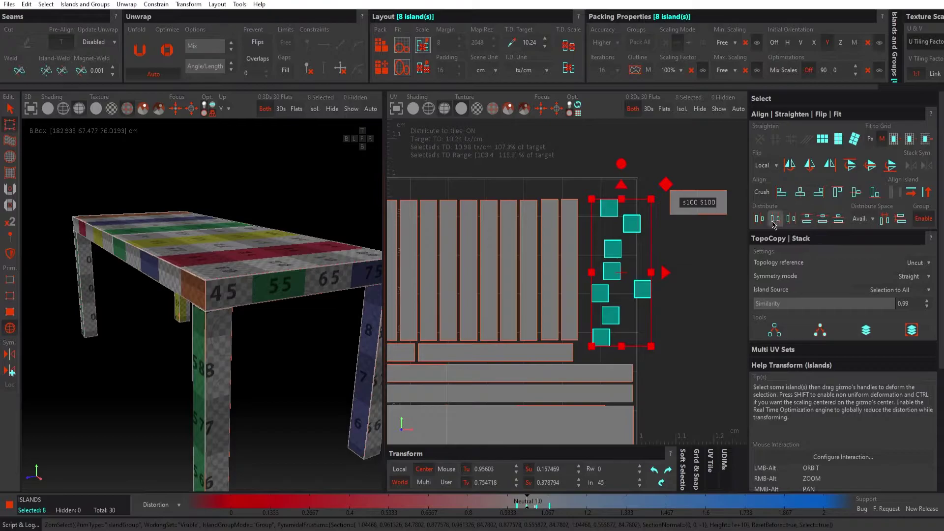
left_click(801, 193)
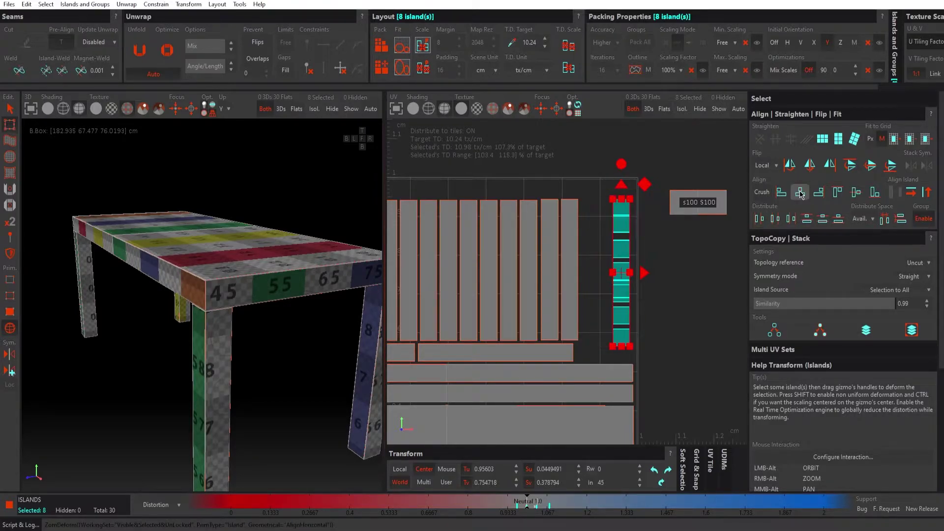
left_click(855, 196)
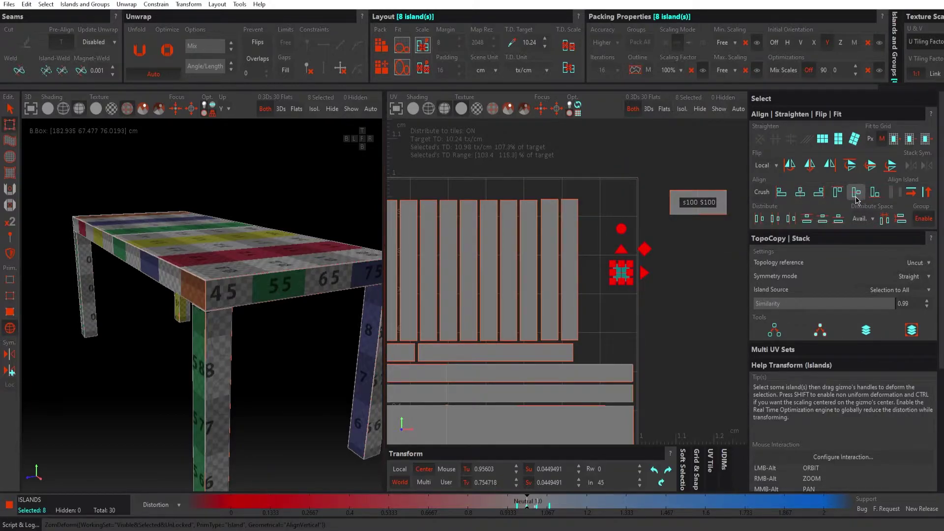
left_click(901, 218)
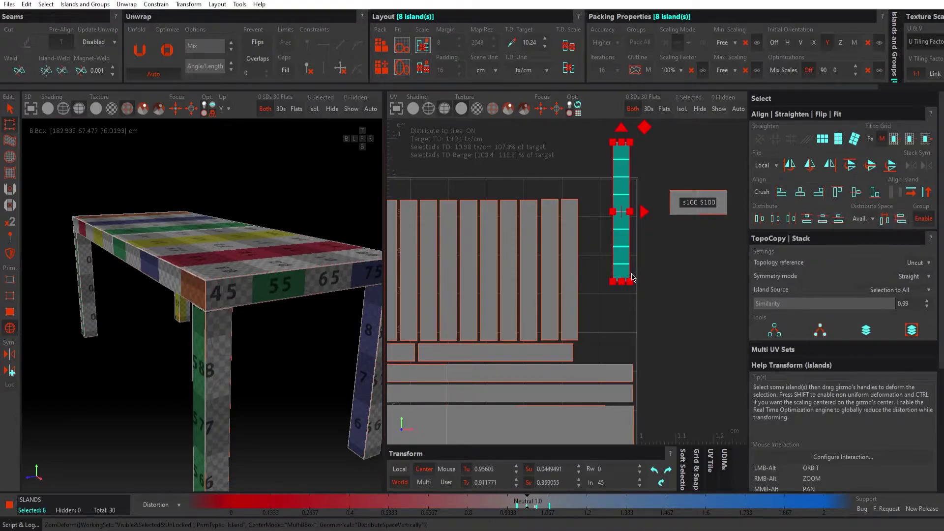
Switch the distribution spacing to Pixel mode and distribute the eight square islands vertically with 4 pixels between them.
middle_click_drag(634, 250, 606, 260, "alt")
scroll(606, 261, "up", 8)
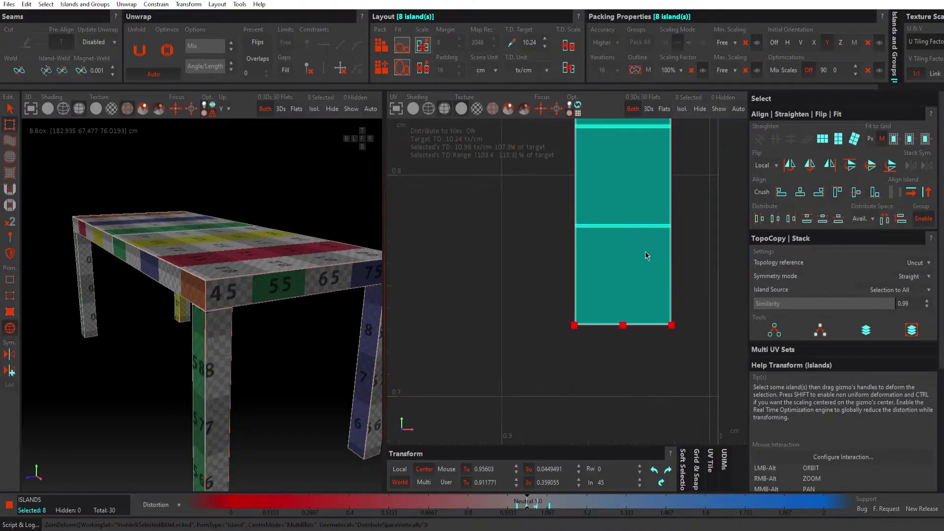
scroll(674, 249, "down", 5)
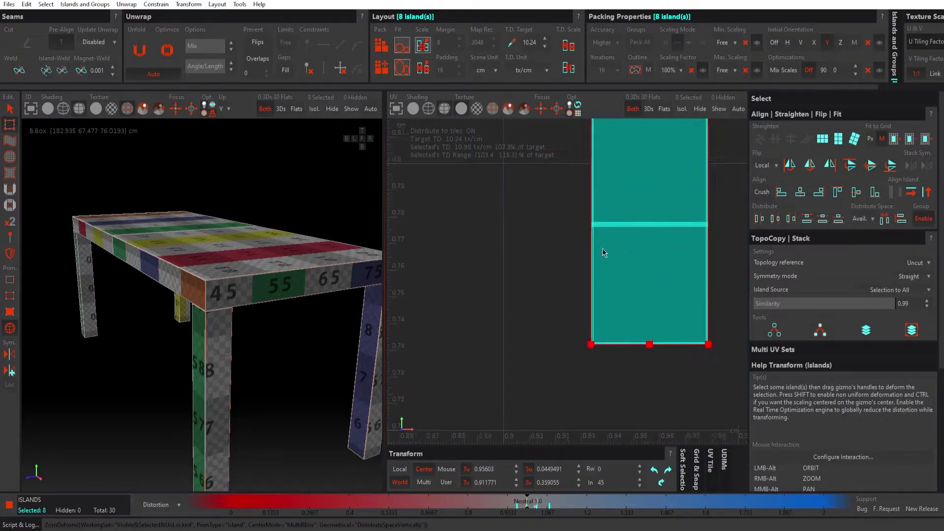
left_click(862, 219)
left_click(867, 249)
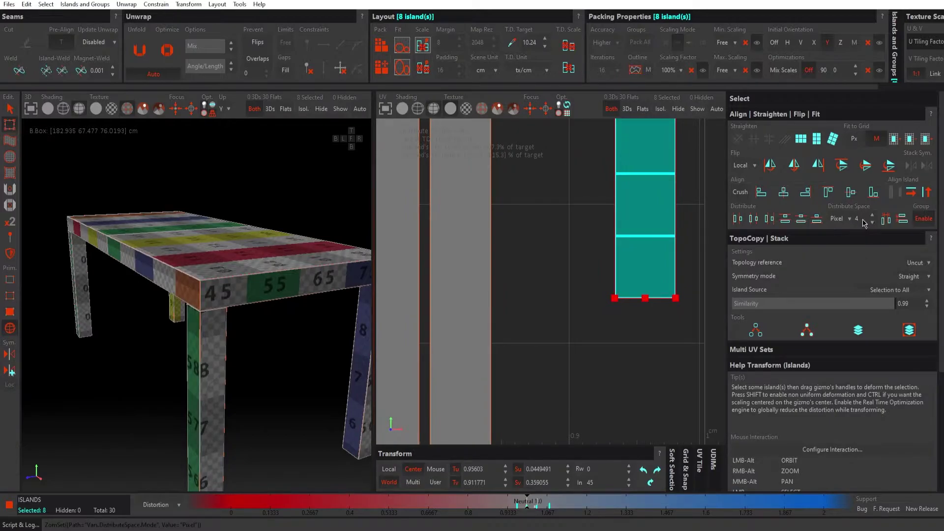
left_click(902, 221)
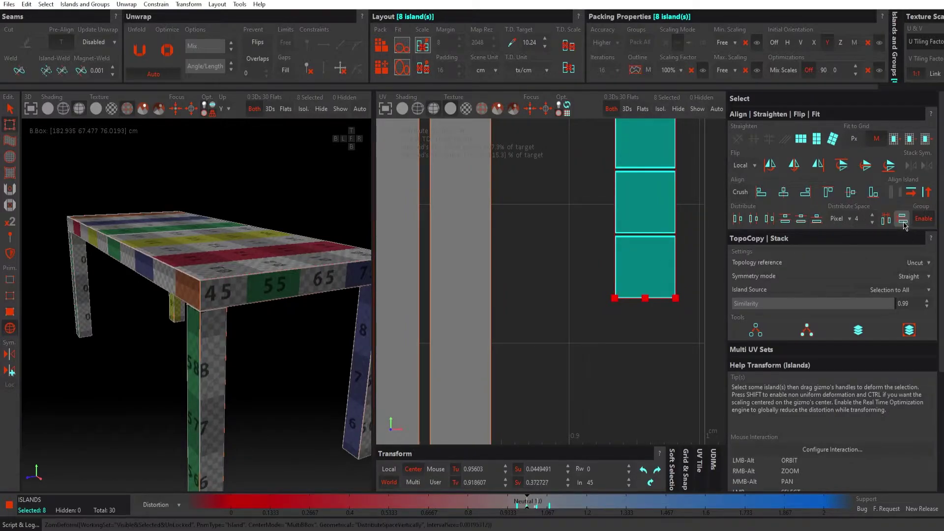
Set the distribution spacing to 8 pixels and distribute the column of square islands vertically again.
middle_click_drag(658, 188, 613, 242, "alt")
right_click_drag(613, 242, 555, 238, "alt")
middle_click_drag(602, 206, 579, 239, "alt")
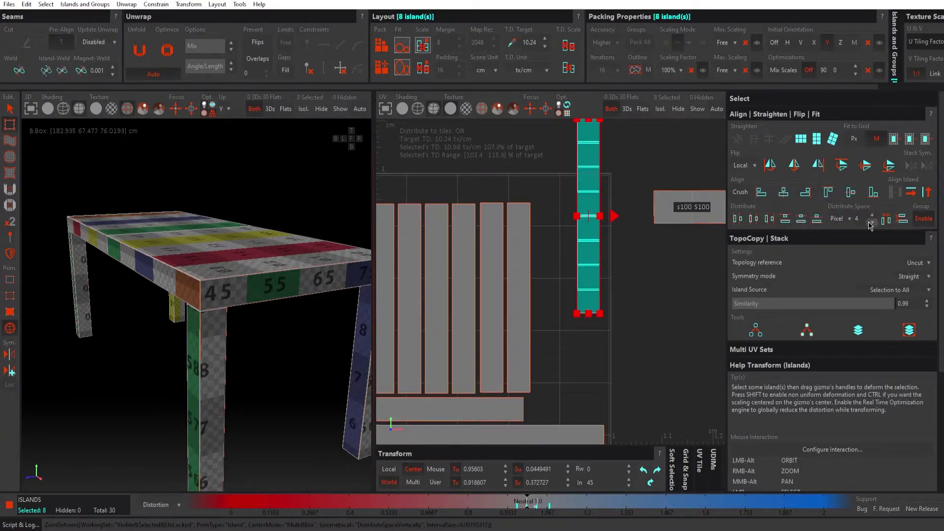
mouse_move(579, 291)
right_mouse_down("alt")
mouse_move(674, 291)
mouse_move(589, 293)
right_mouse_up("alt")
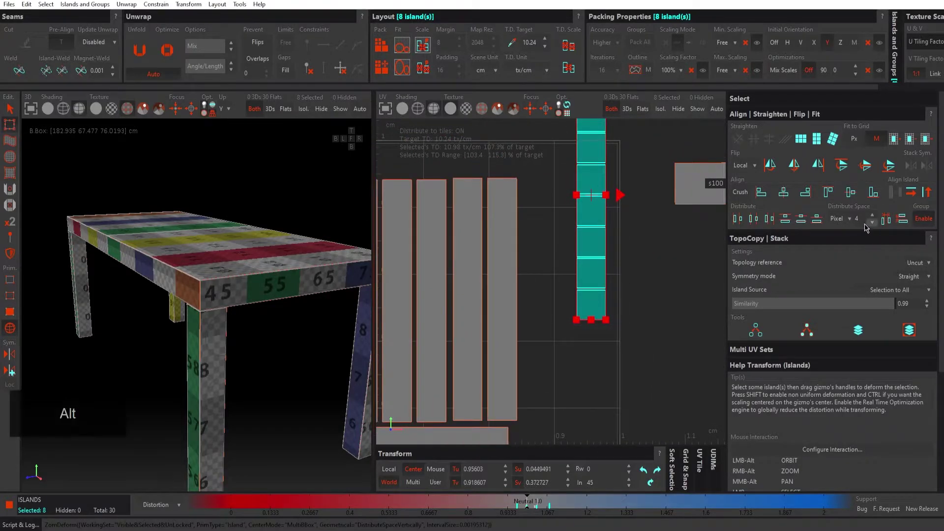
type("8")
key("Return")
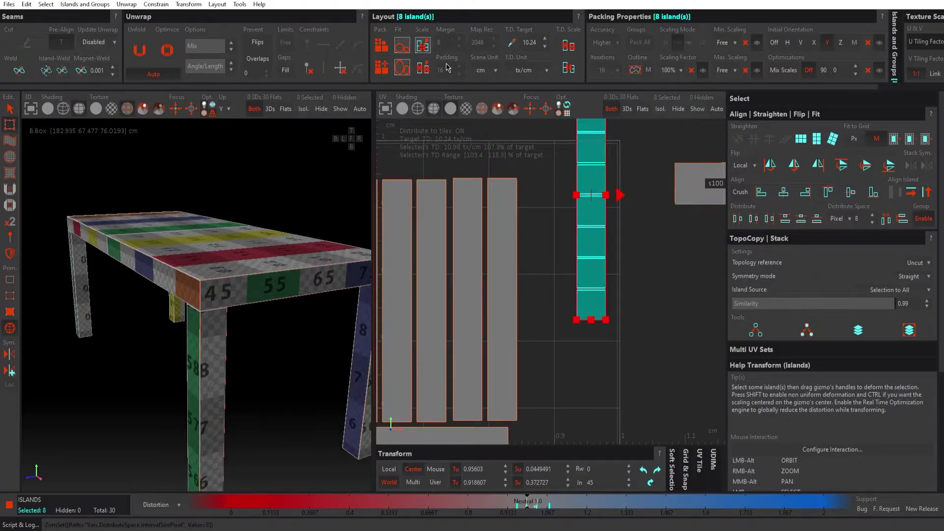
left_click(903, 220)
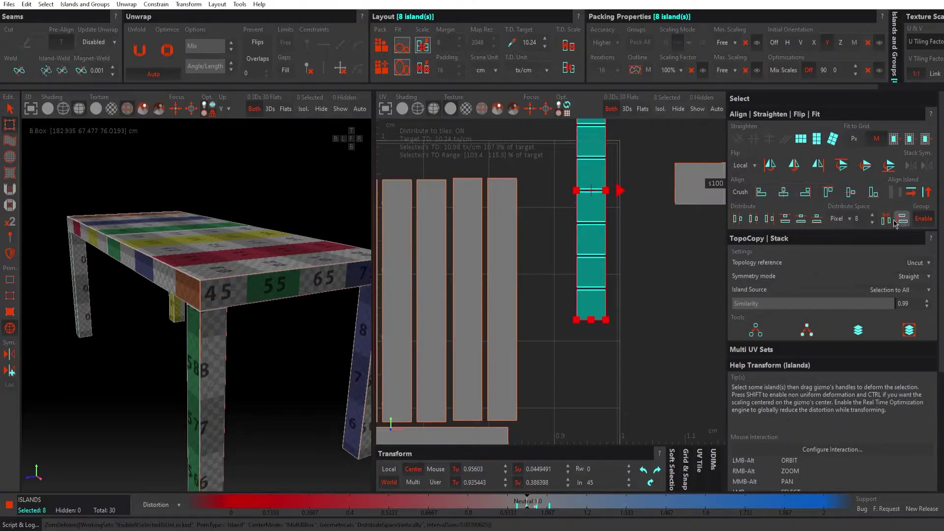
middle_click_drag(603, 320, 591, 257, "alt")
right_click_drag(625, 261, 556, 260, "alt")
middle_click_drag(588, 250, 572, 265, "alt")
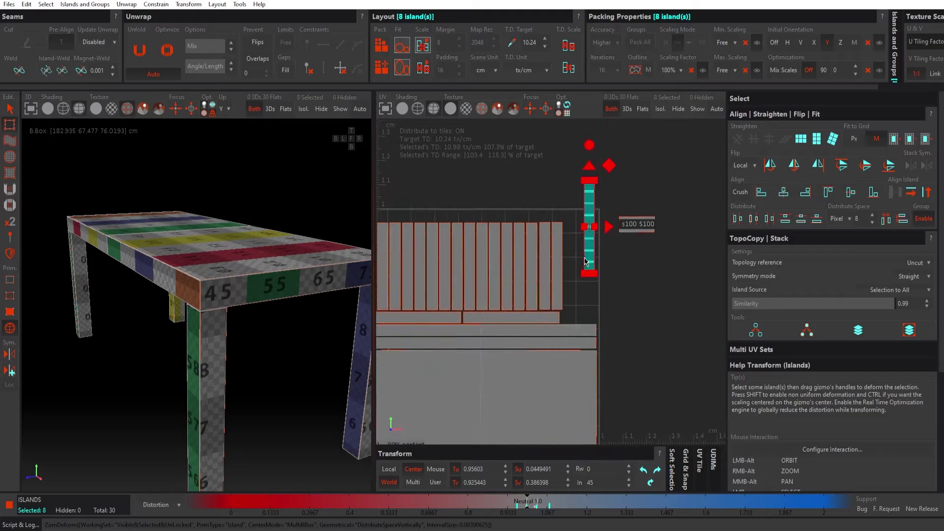
Move the column of eight square islands down so that it sits inside the UV tile, beneath its upper-right corner.
right_click_drag(603, 257, 641, 256, "alt")
key("alt")
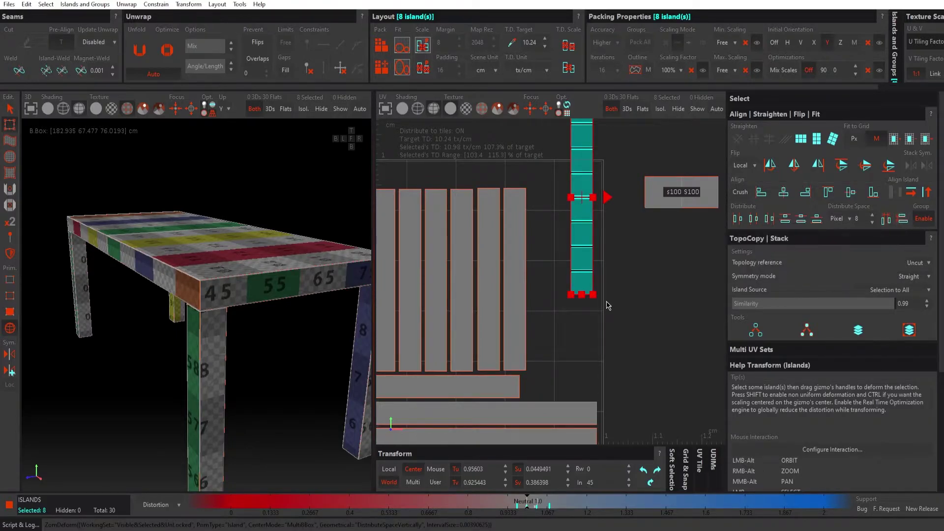
left_click_drag(581, 282, 581, 379)
left_click(661, 332)
Move the small wide island outside the tile into the tile's upper-right corner, above the column of squares.
left_click_drag(567, 187, 566, 187)
left_click_drag(667, 202, 551, 194)
left_click(655, 230)
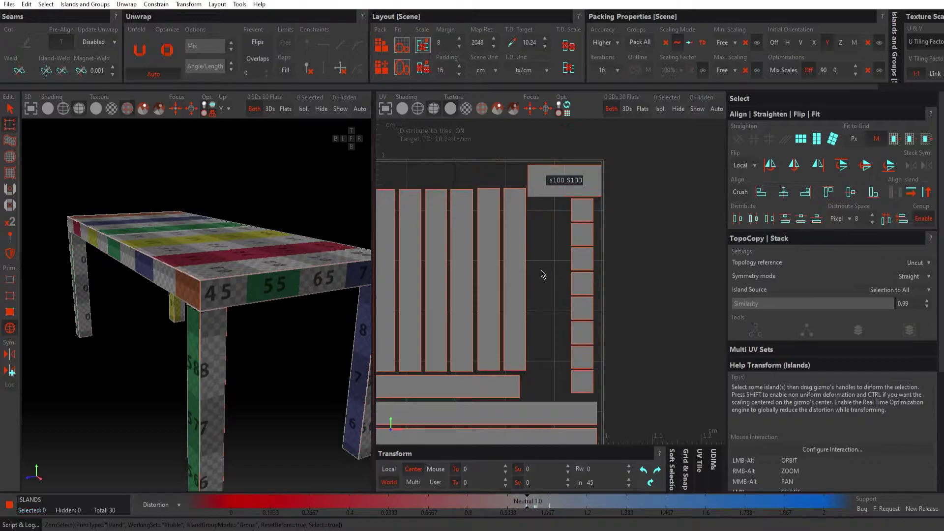
Straighten the large tabletop island at the bottom of the UV tile.
middle_click_drag(542, 274, 573, 254, "alt")
right_click_drag(619, 276, 561, 270, "alt")
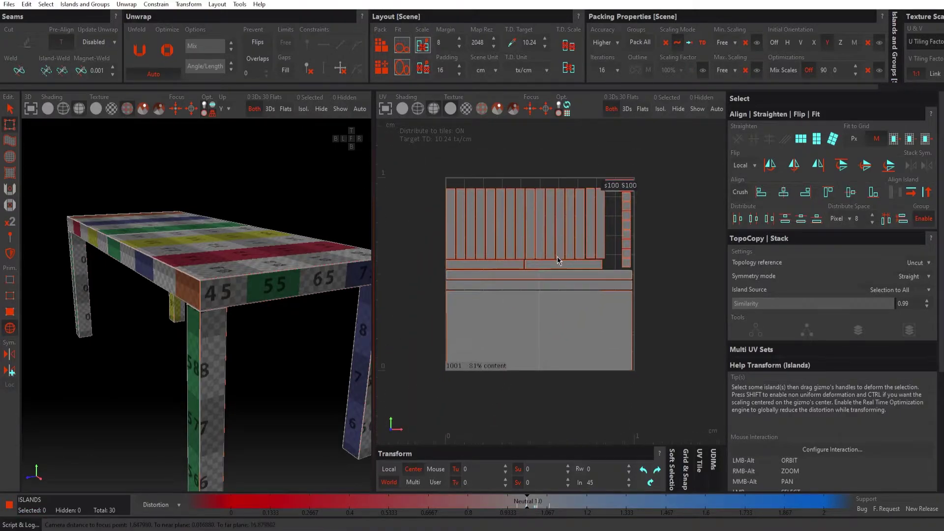
left_click(545, 339)
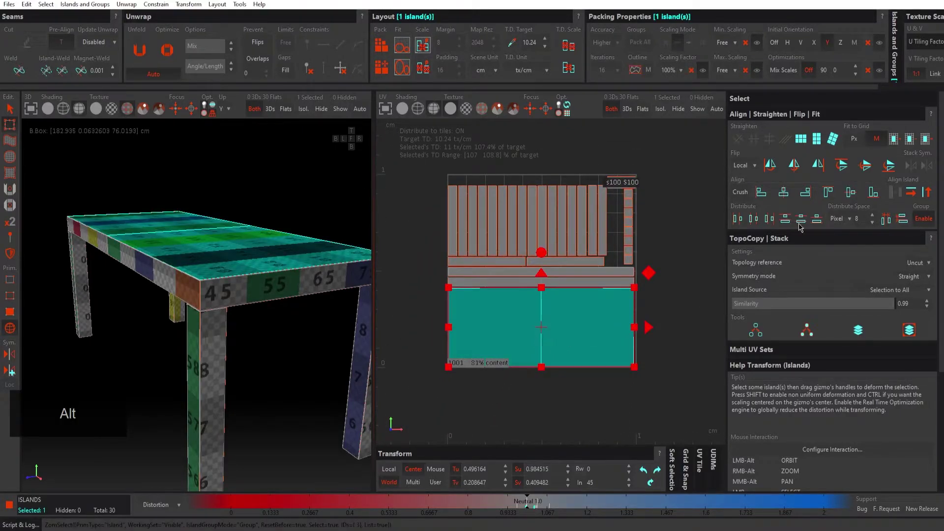
left_click(806, 141)
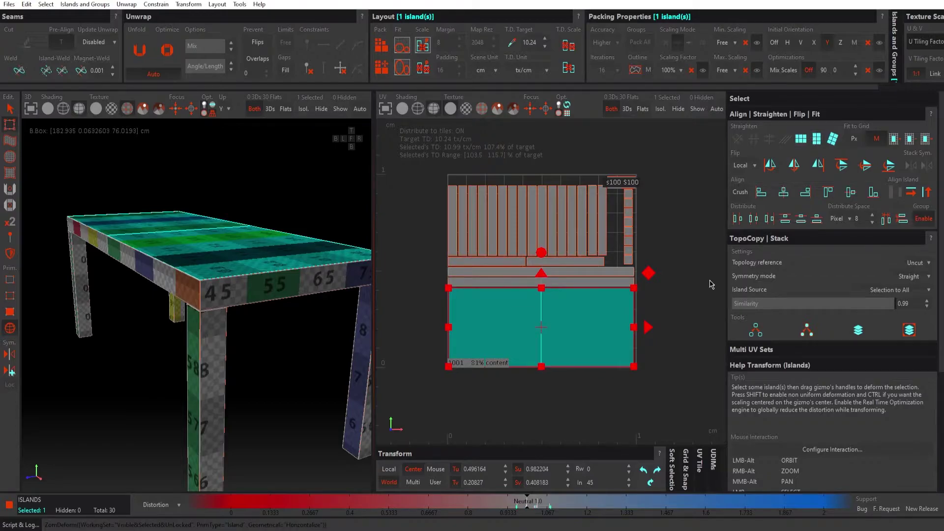
left_click(693, 300)
Try to nudge the large tabletop island near the tile's lower-left corner.
right_click_drag(549, 320, 566, 311, "alt")
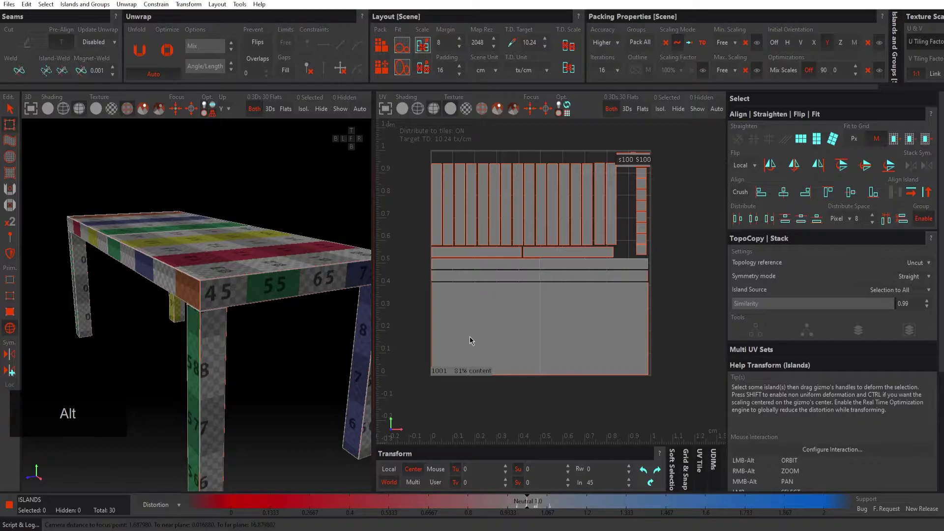
right_click_drag(474, 337, 514, 346, "alt")
middle_click_drag(513, 346, 541, 270, "alt")
right_click_drag(541, 271, 573, 277, "alt")
middle_click_drag(559, 306, 522, 220, "alt")
right_click_drag(591, 266, 498, 337, "alt")
left_click(612, 243)
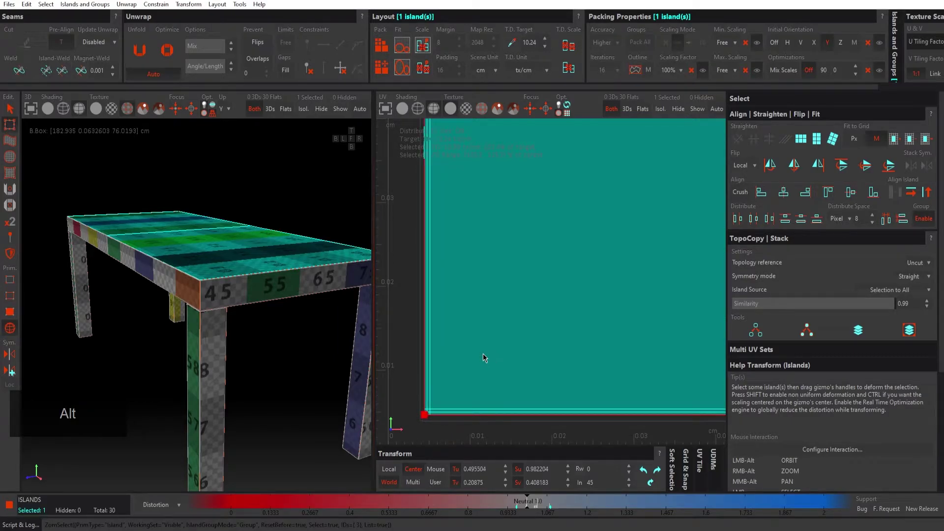
key("ctrl+z")
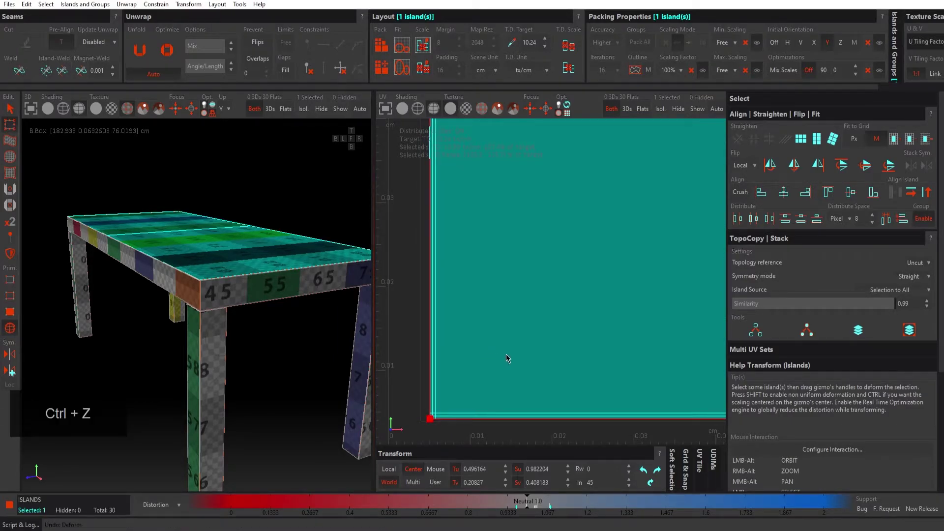
scroll(539, 227, "down", 5)
scroll(547, 291, "down", 8)
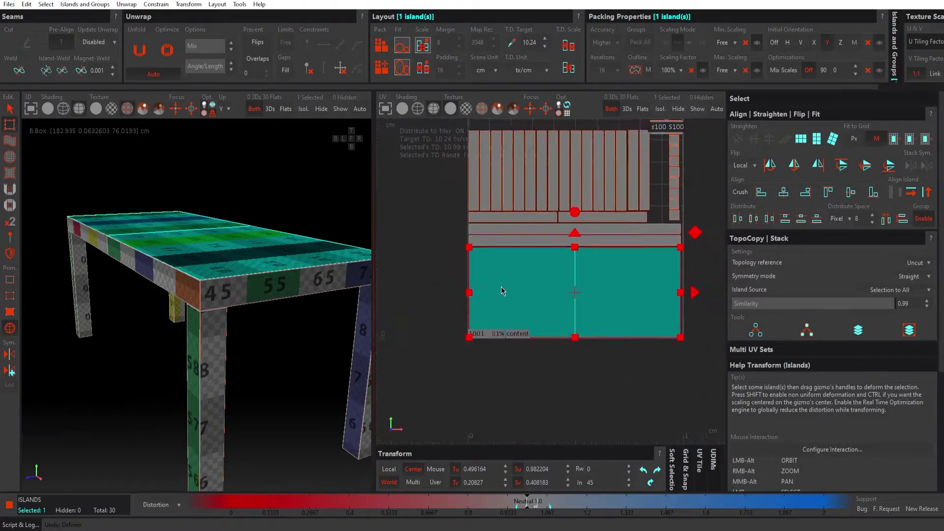
Compare the texel density of the large tabletop island with that of all 30 islands selected together.
middle_click_drag(569, 287, 552, 306, "alt")
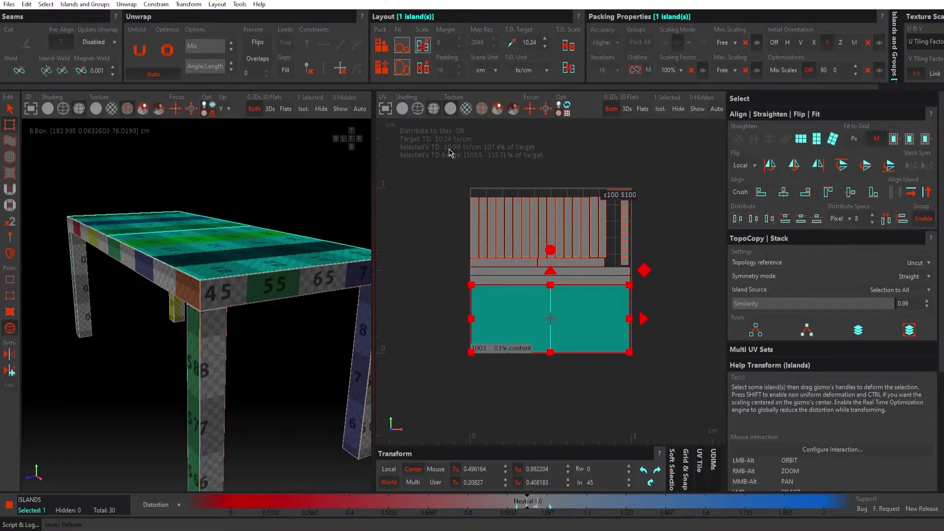
left_click(447, 240)
left_click_drag(437, 171, 684, 398)
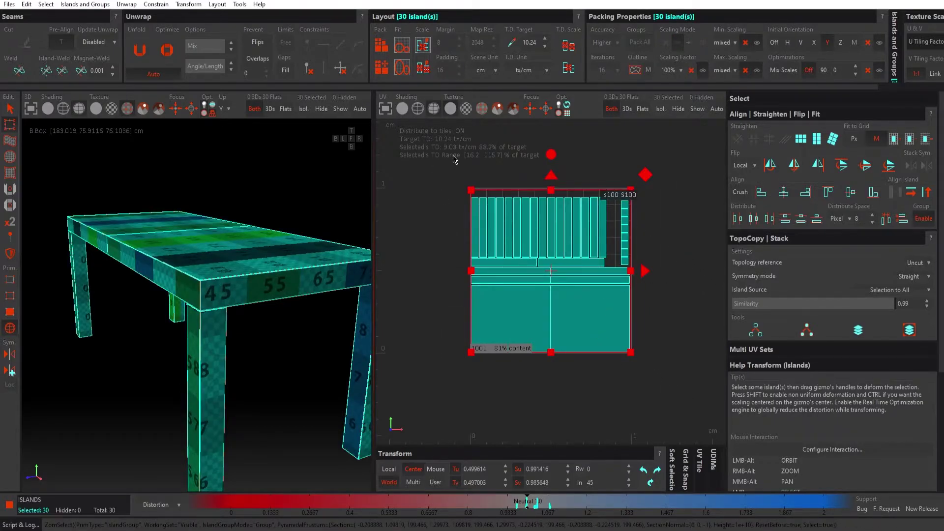
left_click(438, 198)
left_click(533, 320)
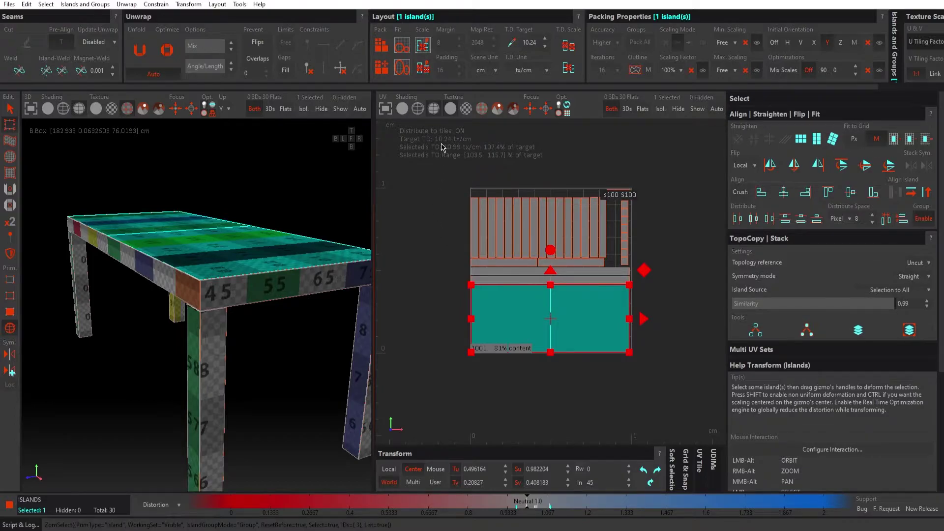
left_click(448, 221)
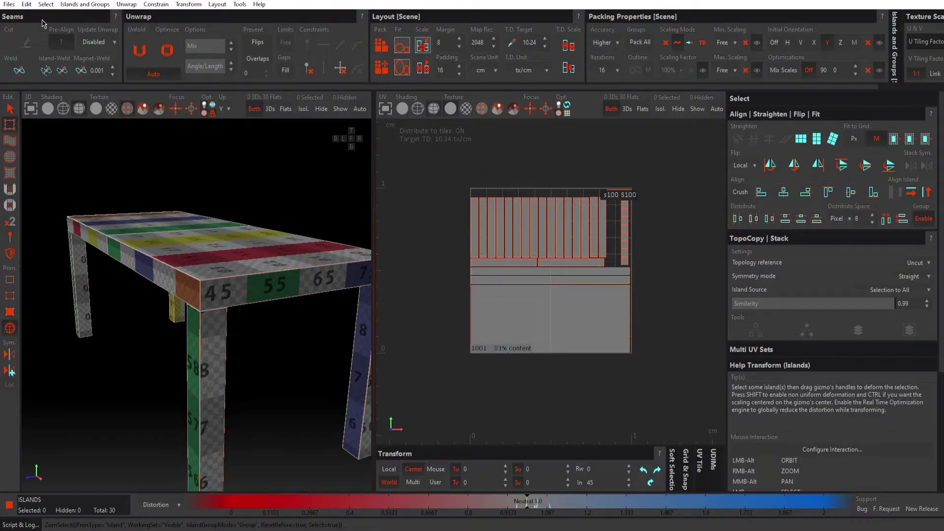
Save the UV layout in RizomUV, and switch to 3ds Max to inspect the remapped table.
left_click(10, 4)
left_click(19, 61)
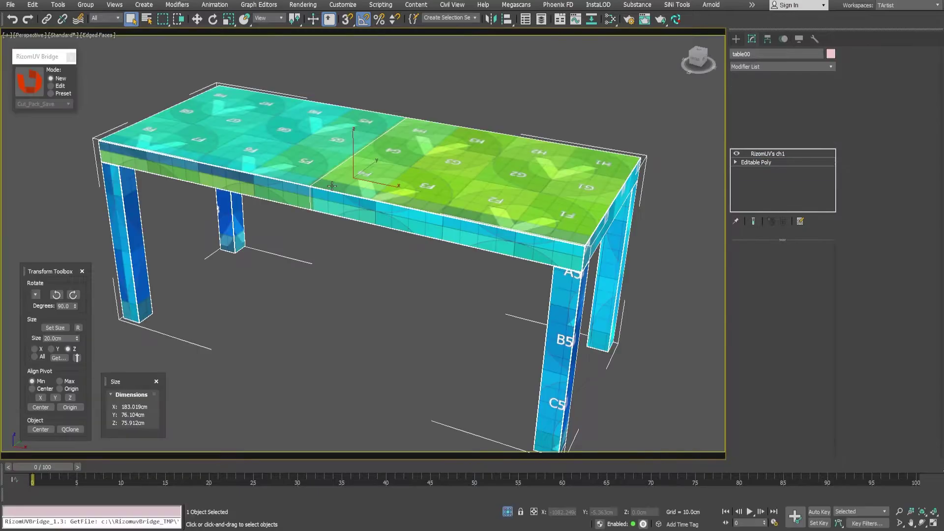
middle_click_drag(401, 196, 430, 193, "alt")
scroll(436, 202, "up", 3)
scroll(436, 202, "down", 3)
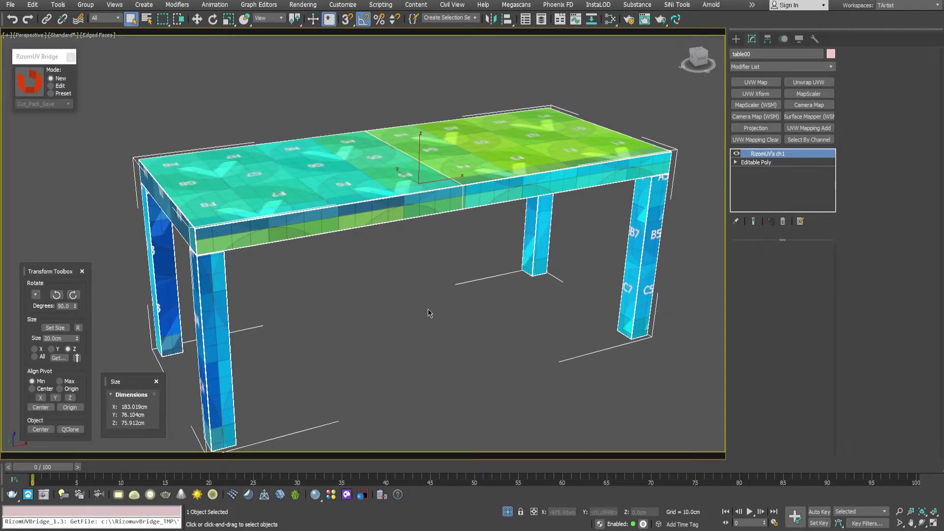
Exit isolation to bring back the whole room, and save the scene.
left_click(509, 512)
middle_click_drag(427, 182, 423, 229)
scroll(421, 220, "down", 3)
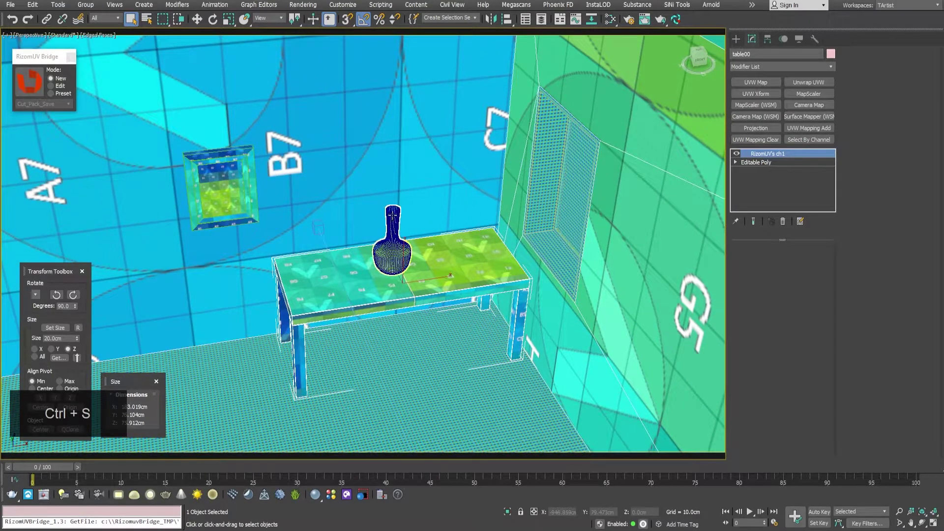
scroll(322, 230, "down", 4)
middle_click_drag(322, 229, 409, 267, "alt")
left_click(362, 235)
left_click(426, 312)
middle_click_drag(424, 302, 443, 285, "alt")
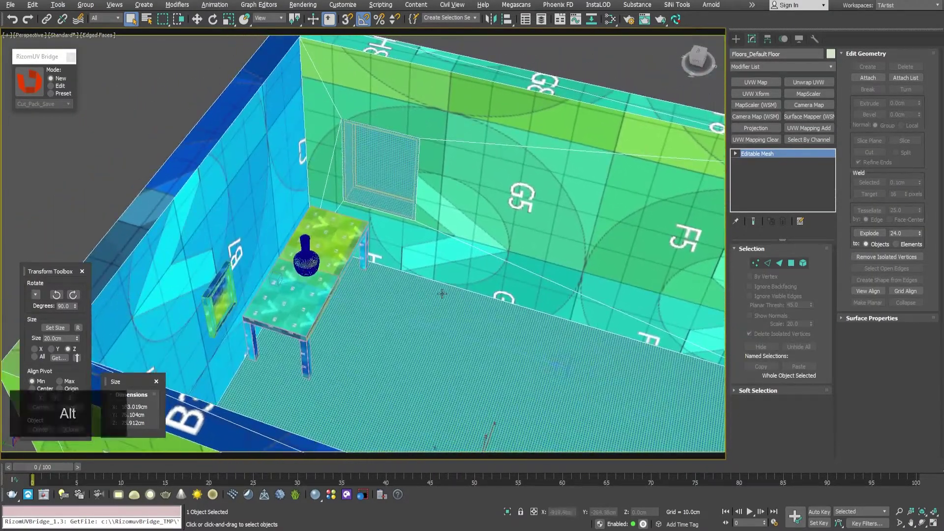
Select the Windows_Glass object together with the surrounding window frame object and isolate them in the viewport.
left_click(389, 167)
mouse_move(389, 169)
middle_mouse_down("alt")
mouse_move(411, 214)
mouse_move(389, 171)
middle_mouse_up("alt")
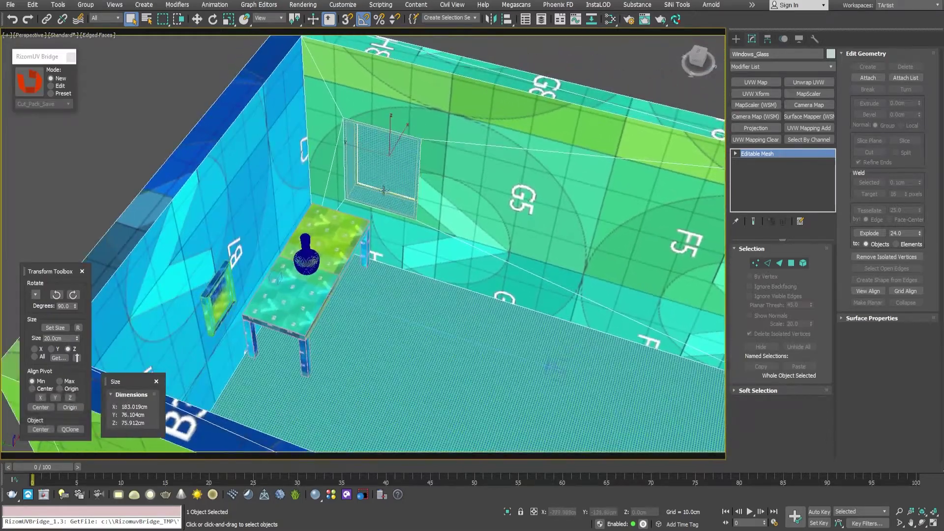
left_click(379, 194, "ctrl")
key("ctrl")
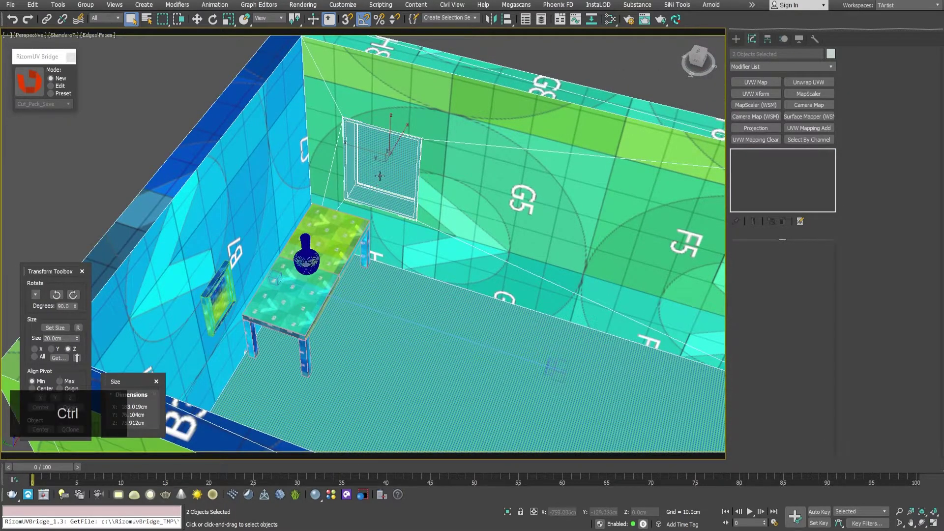
middle_click_drag(412, 179, 375, 181, "alt")
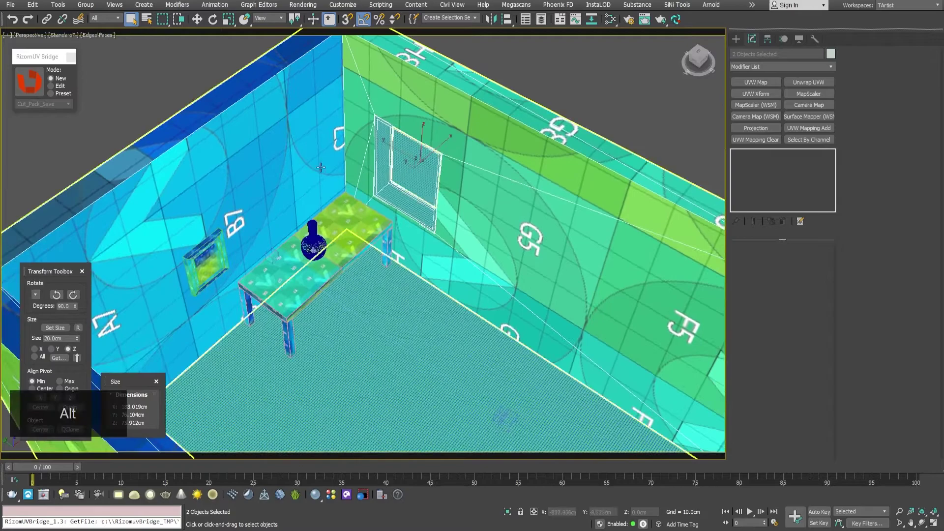
left_click(278, 150)
left_click(430, 211, "ctrl")
scroll(429, 211, "up", 6)
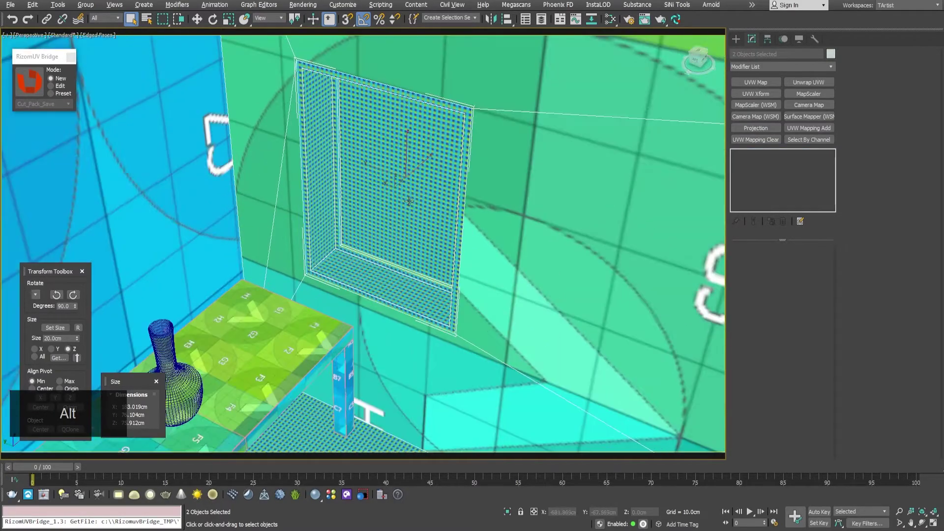
key("alt+q")
middle_click_drag(393, 206, 461, 194, "alt")
left_click(570, 215)
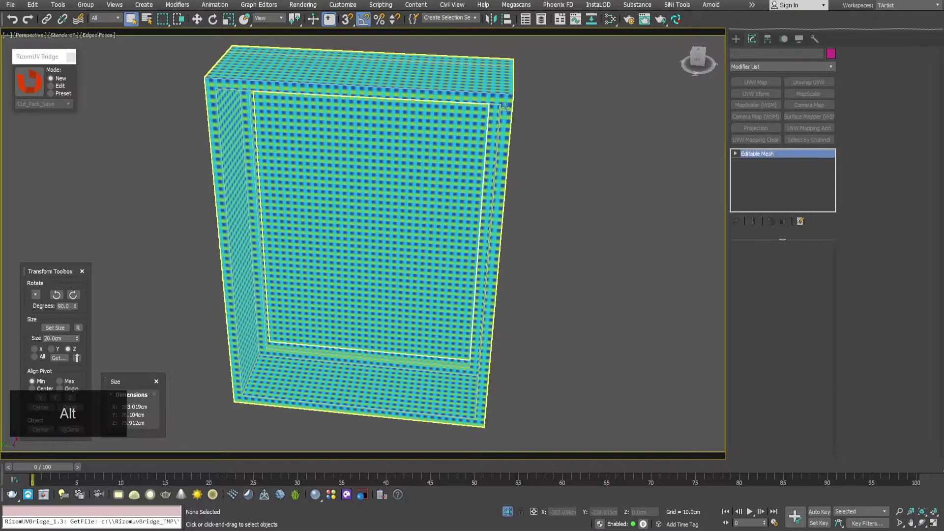
Examine the isolated window's glass and sash as separate objects from several angles.
left_click(505, 106)
middle_click_drag(505, 106, 404, 231, "alt")
left_click(419, 164)
key("w")
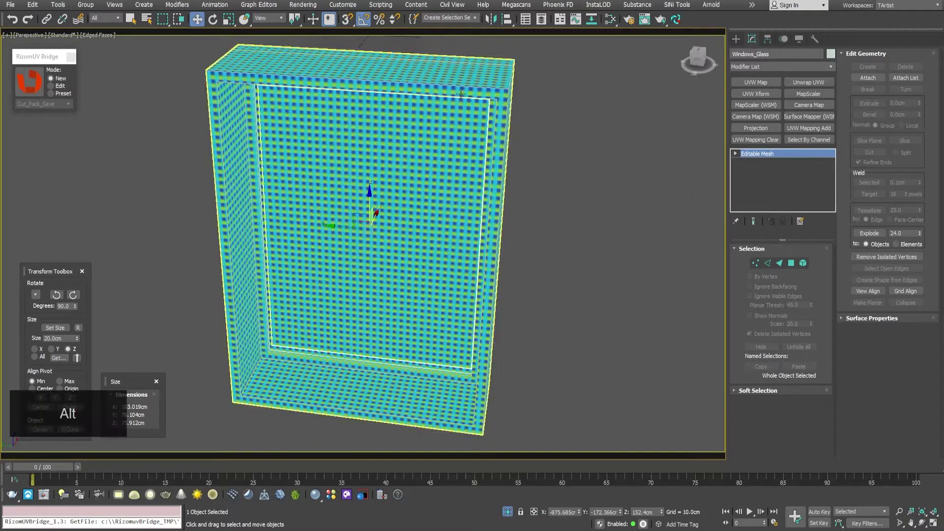
left_click(449, 97)
middle_click_drag(278, 104, 290, 153)
scroll(356, 183, "up", 5)
scroll(289, 152, "down", 2)
middle_click_drag(478, 190, 350, 294)
scroll(367, 165, "down", 2)
left_click_drag(351, 294, 357, 289)
key("ctrl+z")
Try to send Windows_Sash to RizomUV through the bridge, and convert the mesh to an Editable Poly.
left_click(36, 80)
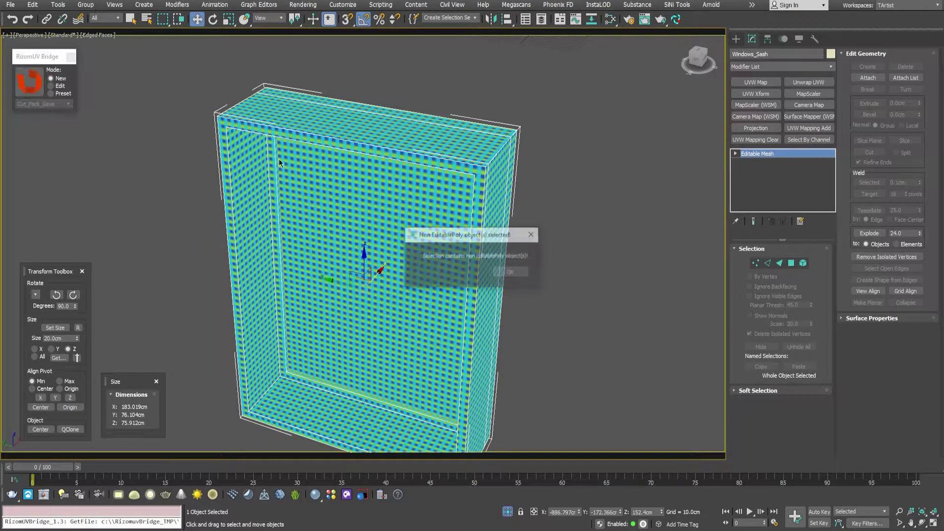
left_click(510, 274)
right_click(490, 156)
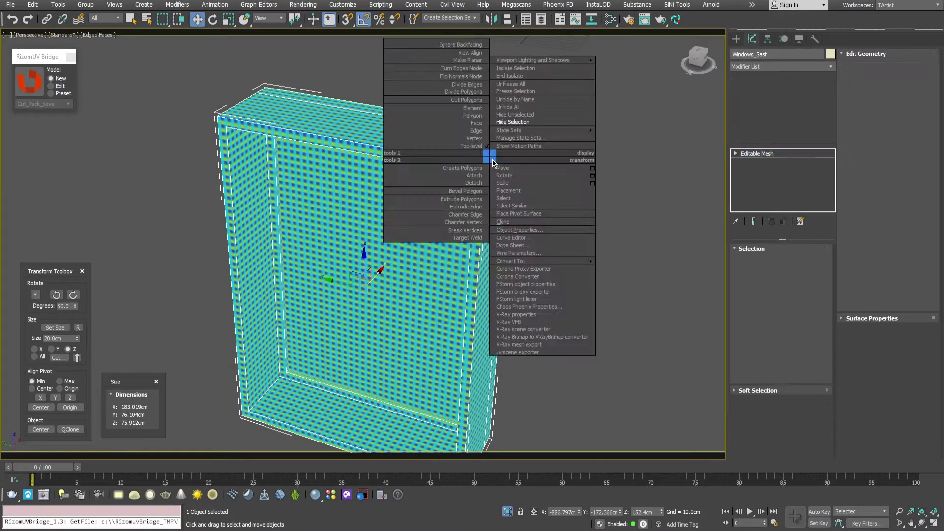
mouse_move(566, 261)
left_click(630, 269)
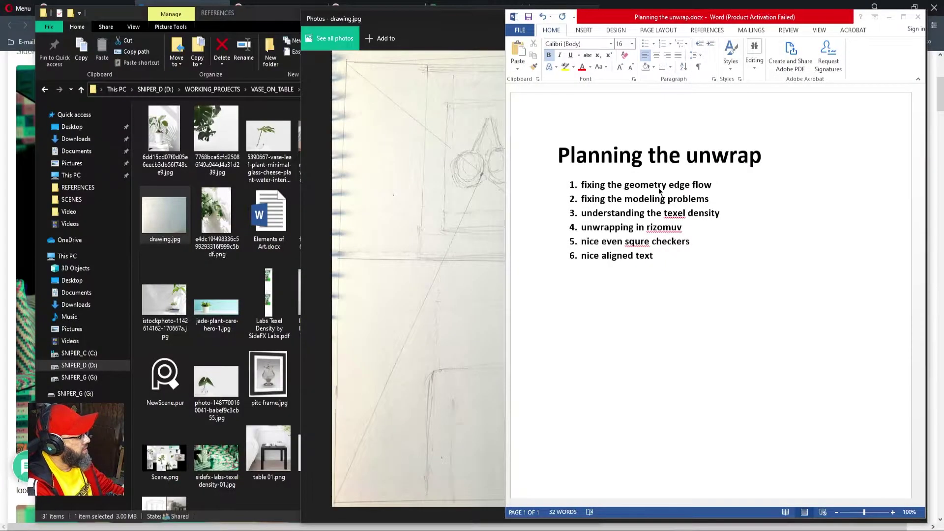
left_click(658, 190)
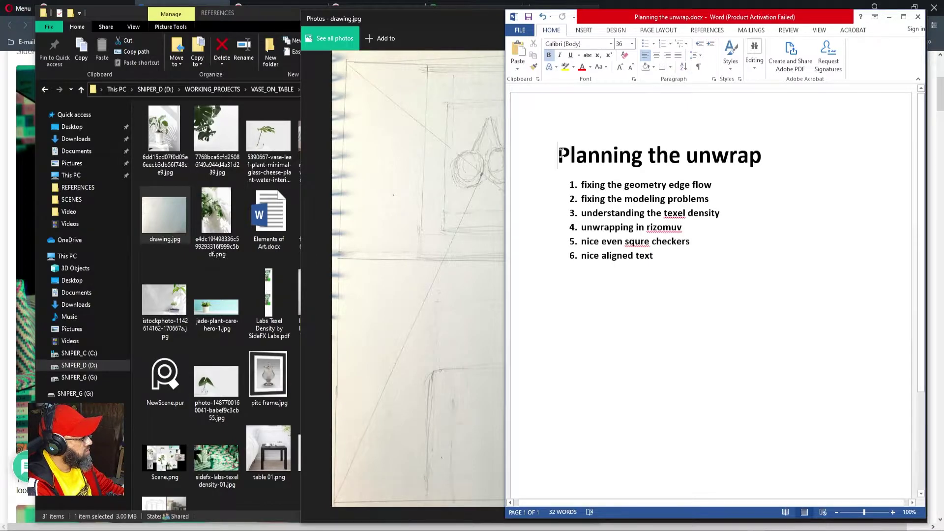
Switch to the Word document and highlight the heading "Planning the unwrap".
left_click_drag(561, 154, 751, 153)
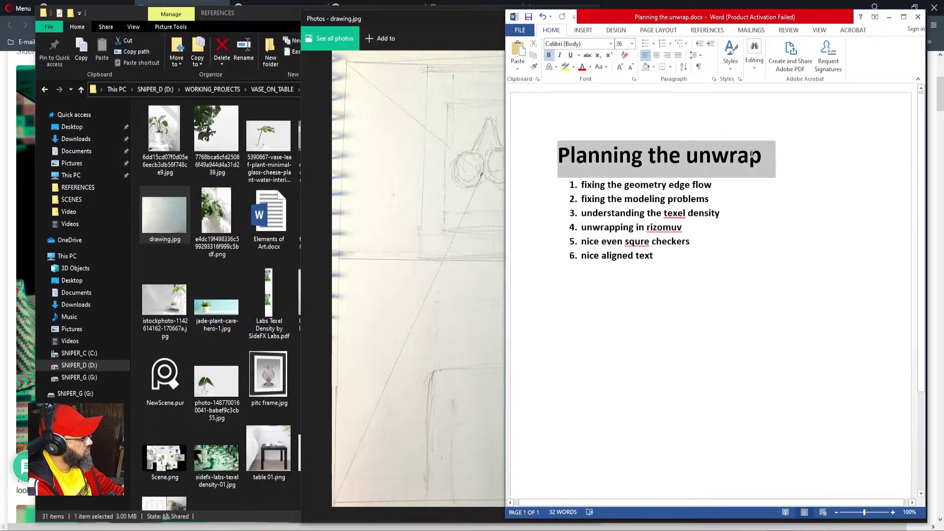
left_click(775, 185)
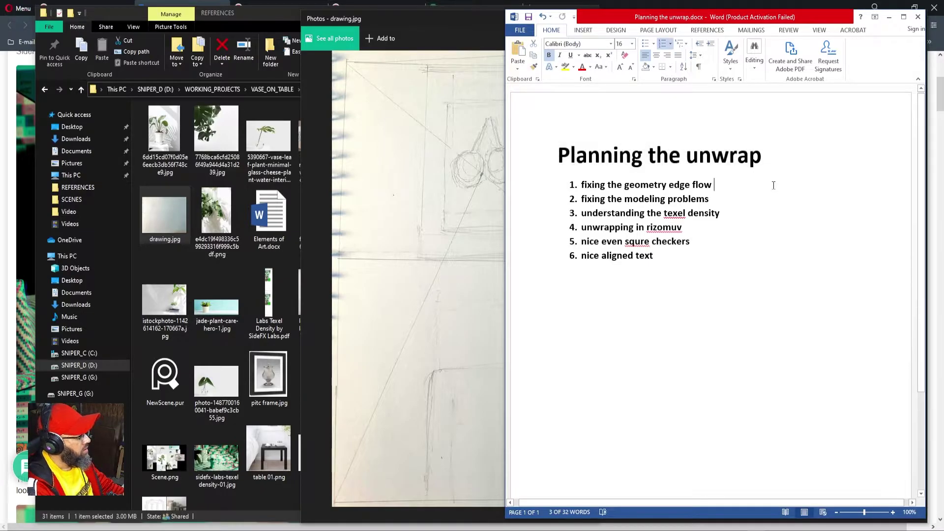
left_click_drag(558, 154, 743, 156)
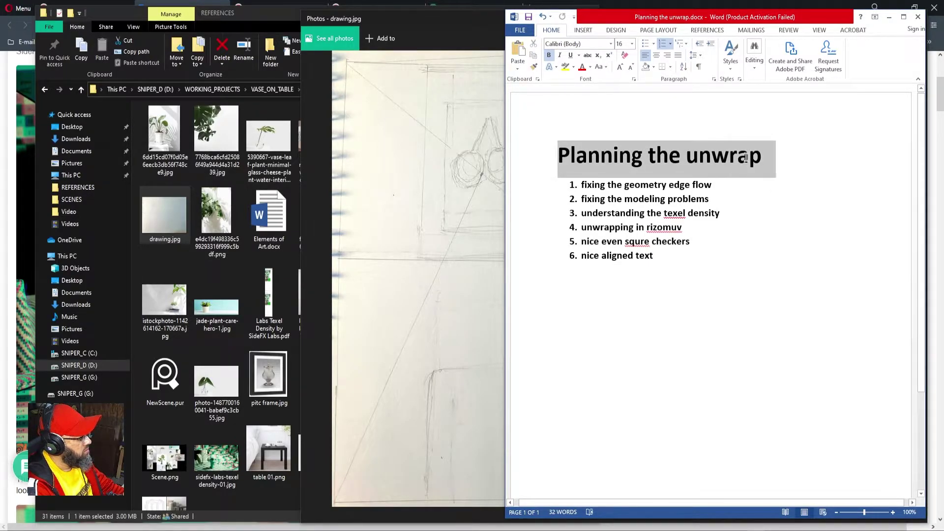
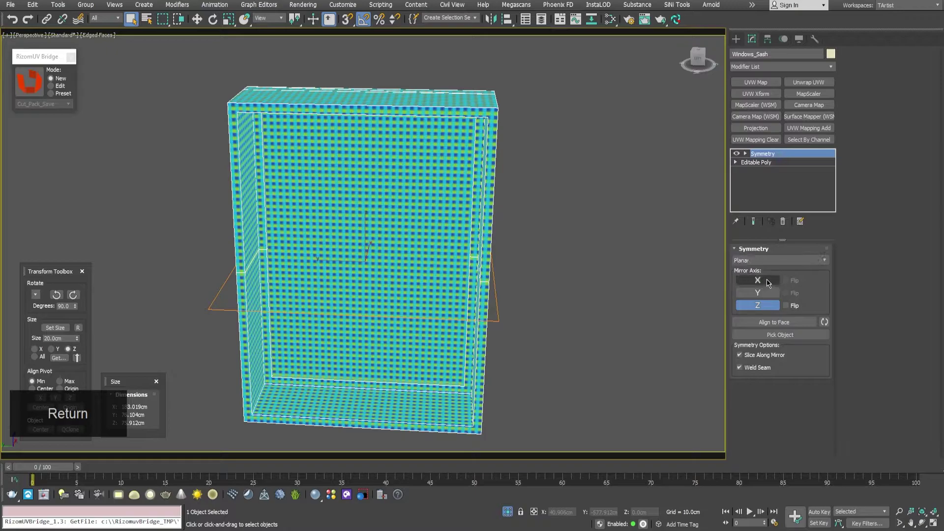
Try the mirror axes of the Windows_Sash Symmetry modifier and set it to Y.
left_click(767, 281)
left_click(770, 308)
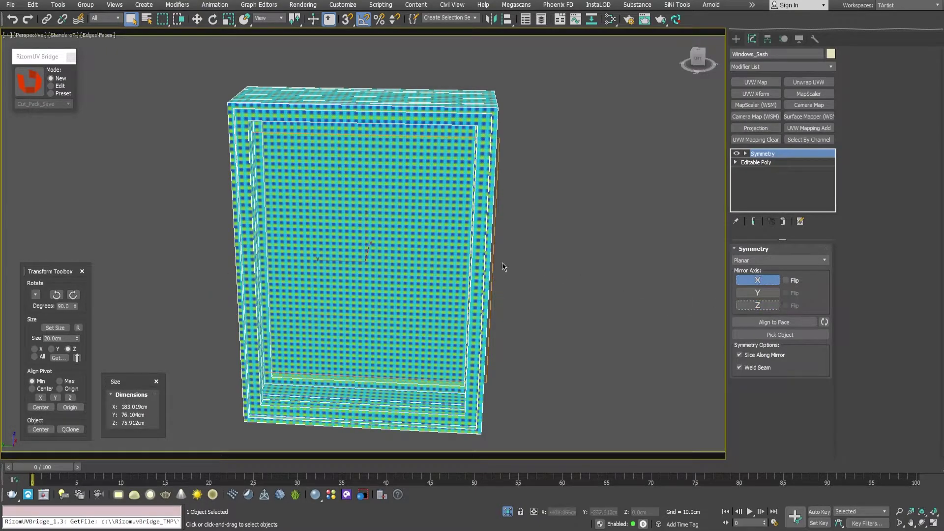
middle_click_drag(492, 258, 476, 351, "alt")
left_click(757, 293)
left_click(759, 282)
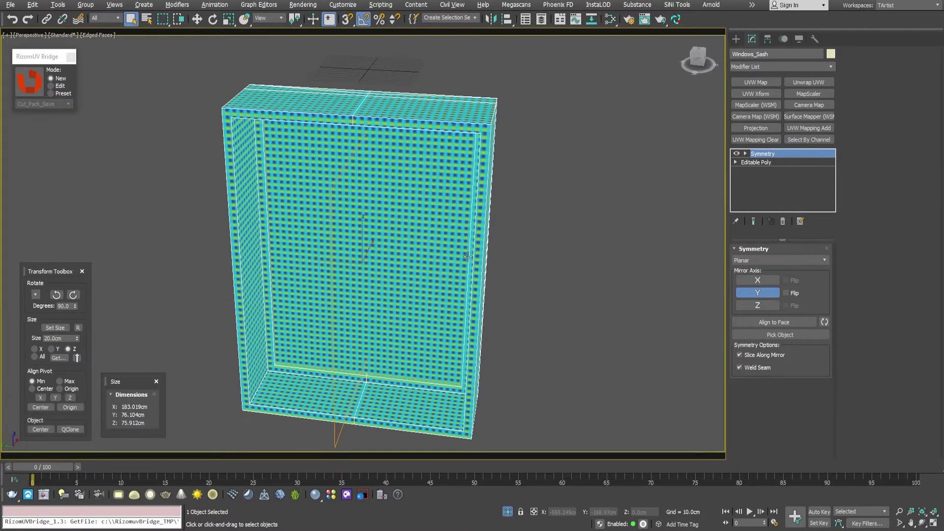
Exit the current isolation and isolate only the Windows_Sash object in the viewport.
left_click(507, 512)
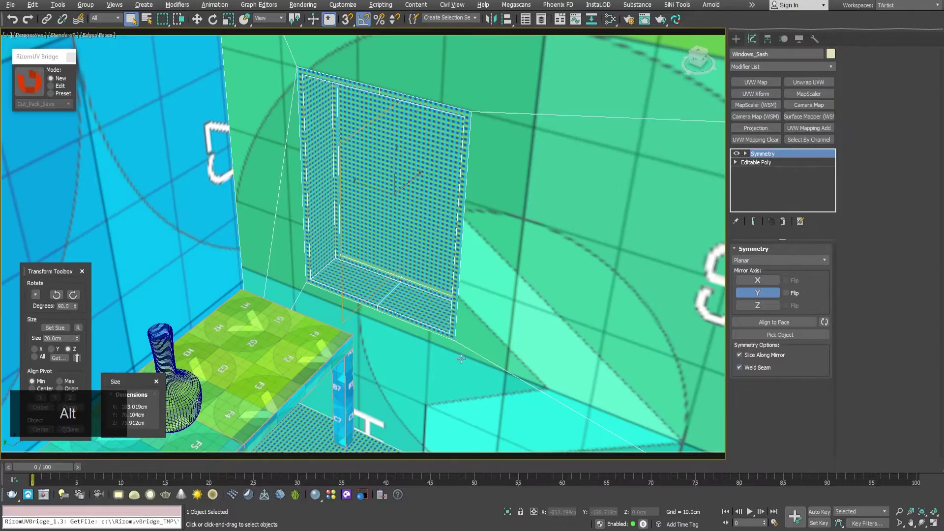
scroll(403, 309, "up", 6)
scroll(403, 308, "down", 3)
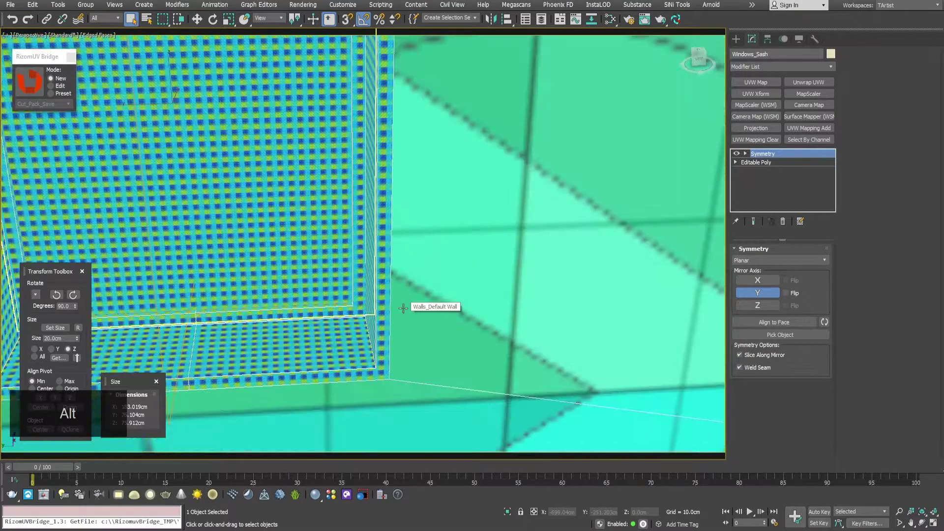
middle_click_drag(403, 309, 367, 291, "alt")
key("alt+q")
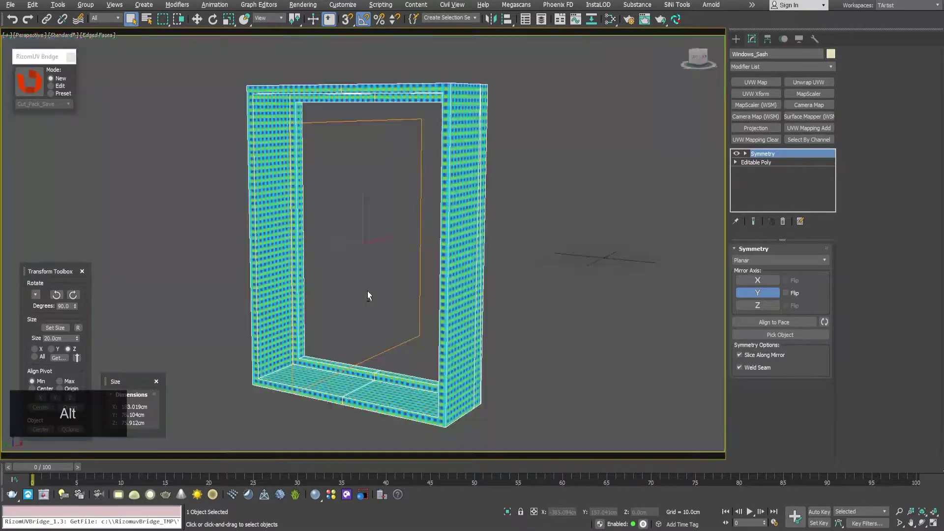
middle_click_drag(348, 256, 470, 287, "alt")
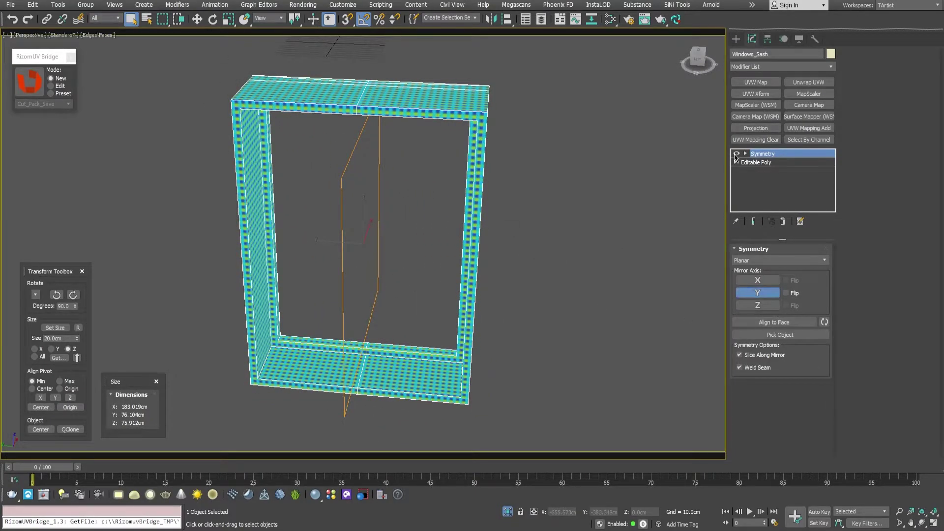
Compare the sash with the Symmetry modifier turned off and on, checking the mirrored upper corners.
left_click(736, 154)
left_click(737, 154)
middle_click_drag(478, 222, 446, 225, "alt")
middle_click_drag(350, 187, 385, 178, "alt")
scroll(367, 169, "up", 3)
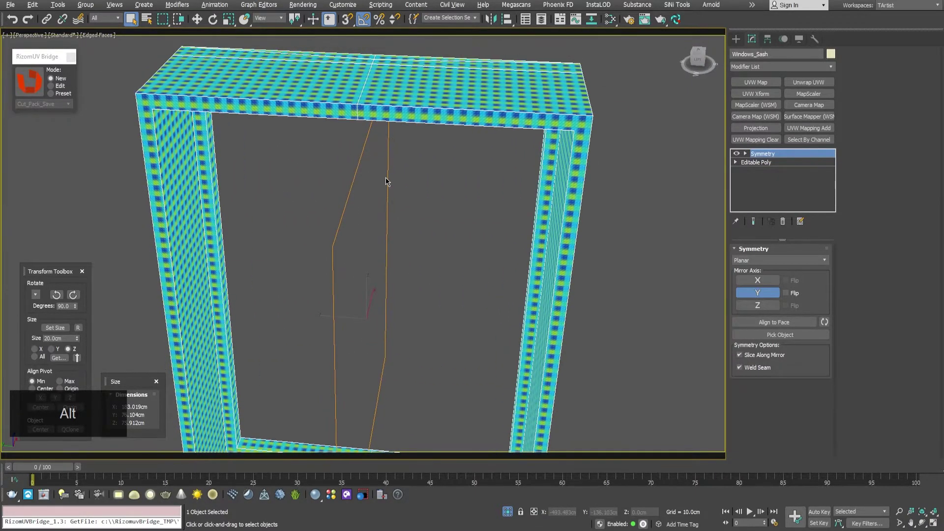
middle_click_drag(468, 162, 433, 181)
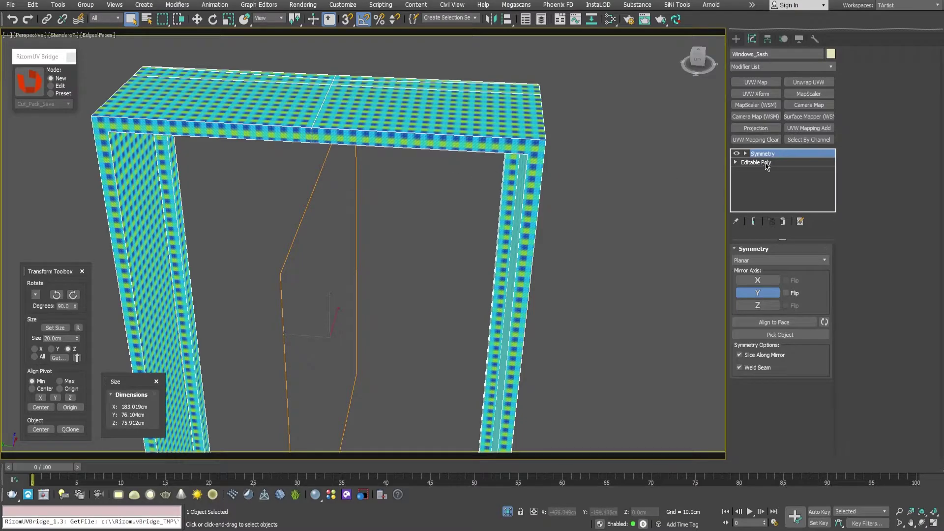
At the Editable Poly level, add diagonal edges across the front strips of one upper sash corner with P Connect.
middle_click_drag(531, 173, 555, 142, "alt")
middle_click_drag(518, 109, 481, 143)
scroll(480, 143, "up", 3)
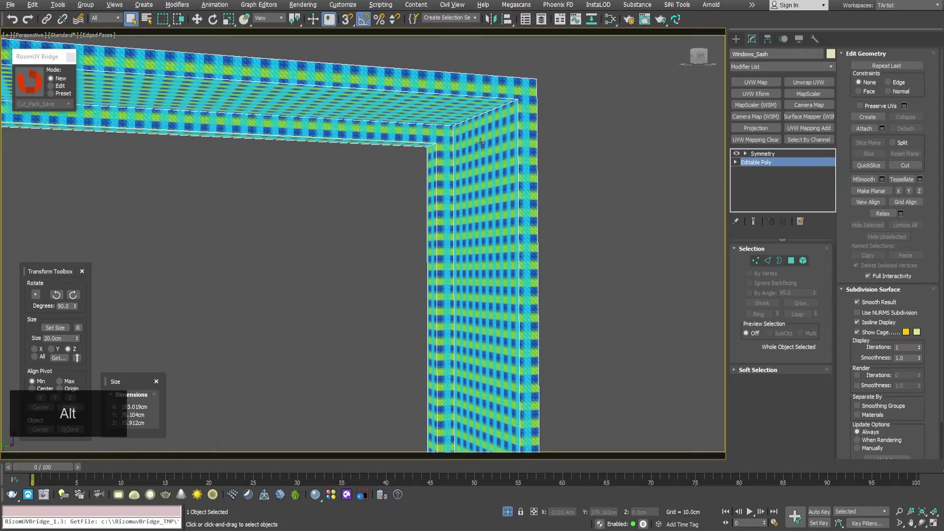
scroll(526, 92, "down", 3)
middle_click_drag(526, 92, 329, 149, "alt")
middle_click_drag(274, 130, 473, 68, "alt")
scroll(451, 135, "up", 3)
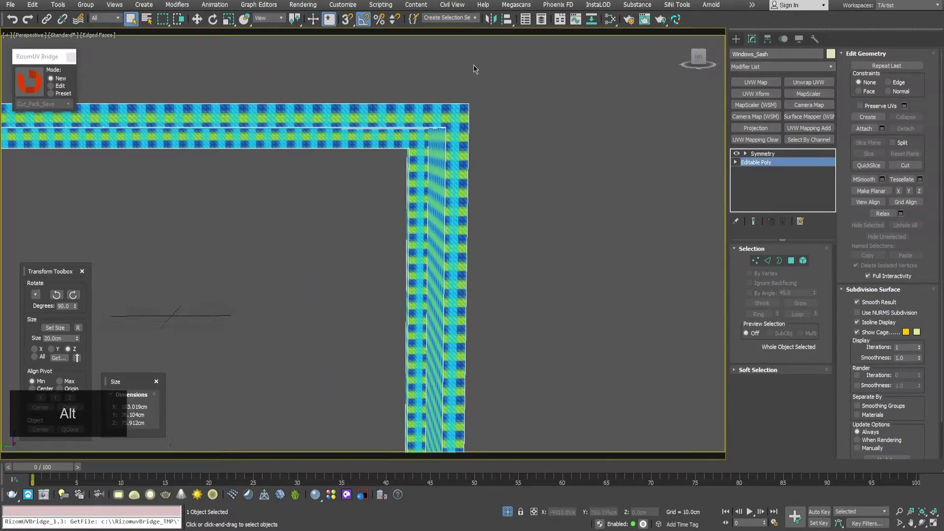
left_click(560, 20)
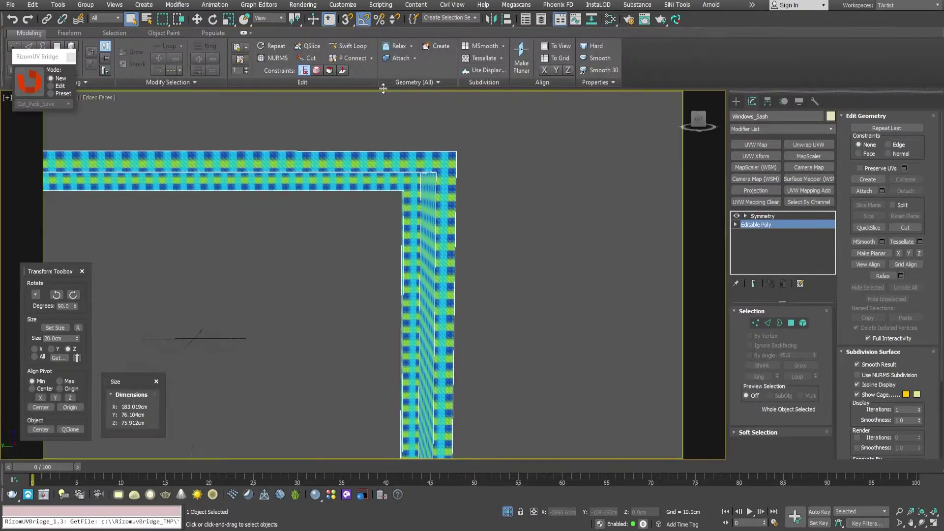
mouse_move(438, 182)
middle_mouse_down("alt")
mouse_move(446, 154)
mouse_move(440, 163)
middle_mouse_up("alt")
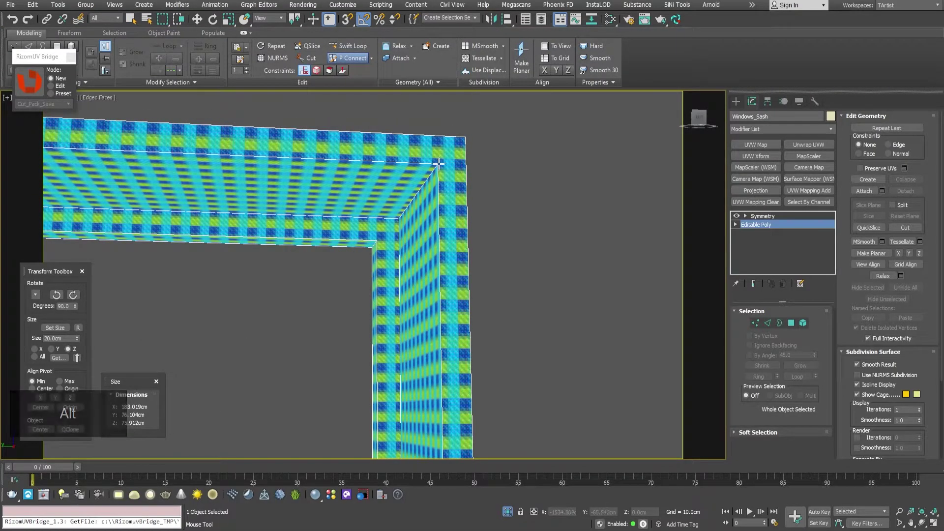
left_click_drag(469, 131, 438, 191, "ctrl")
middle_click_drag(423, 206, 423, 213, "alt")
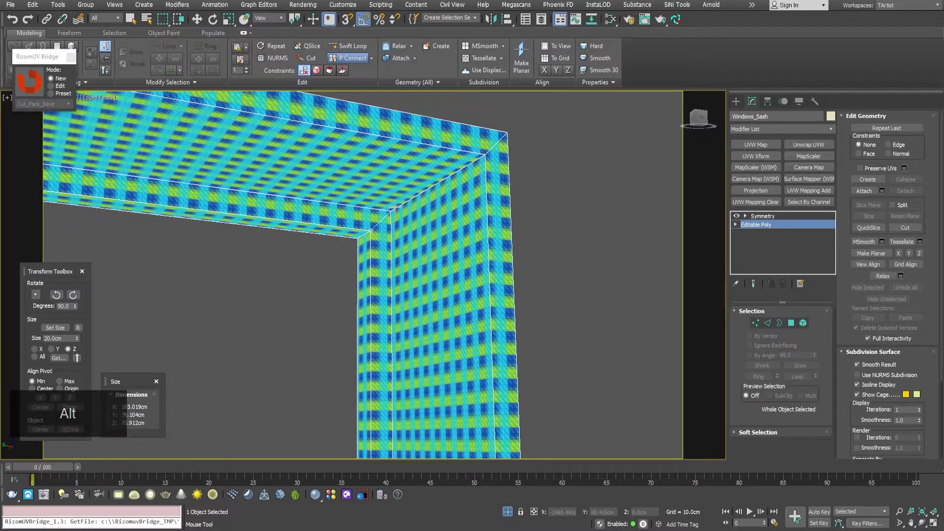
Add matching diagonal edges across the strips at the back of the same upper sash corner with P Connect.
middle_click_drag(403, 257, 508, 264, "alt")
middle_click_drag(414, 239, 330, 213, "alt")
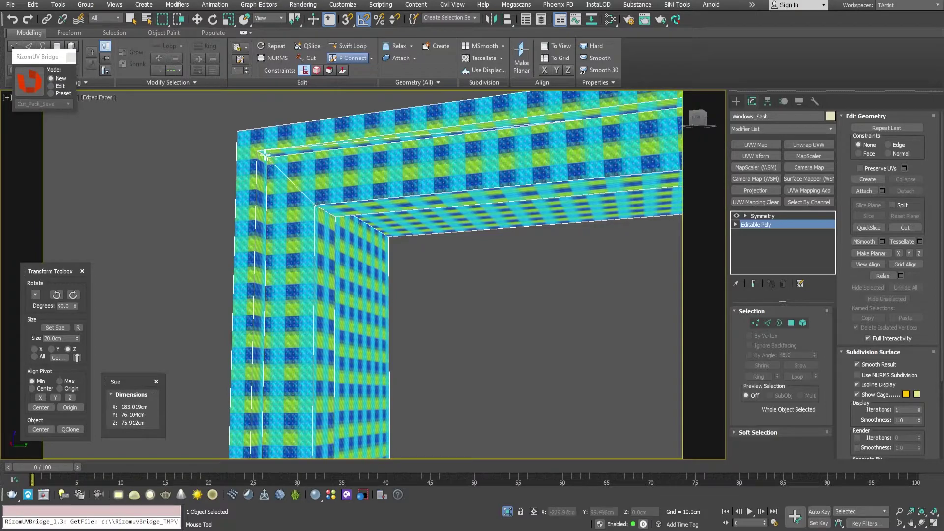
middle_click_drag(347, 173, 435, 197, "alt")
Show the modifier stack's end result and flip the Symmetry modifier's Y direction so the cut half is mirrored.
left_click(752, 284)
key("alt")
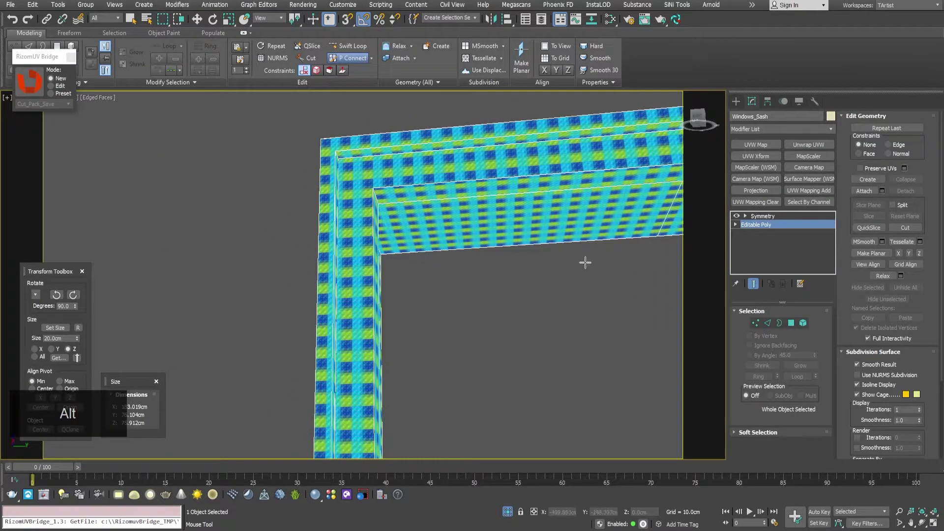
left_click(762, 216)
left_click(787, 355)
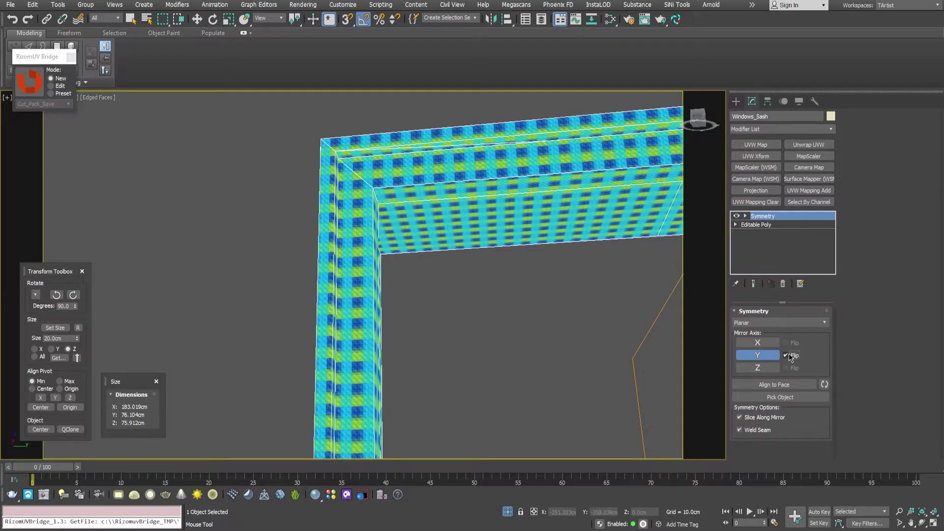
middle_click_drag(387, 230, 382, 211, "alt")
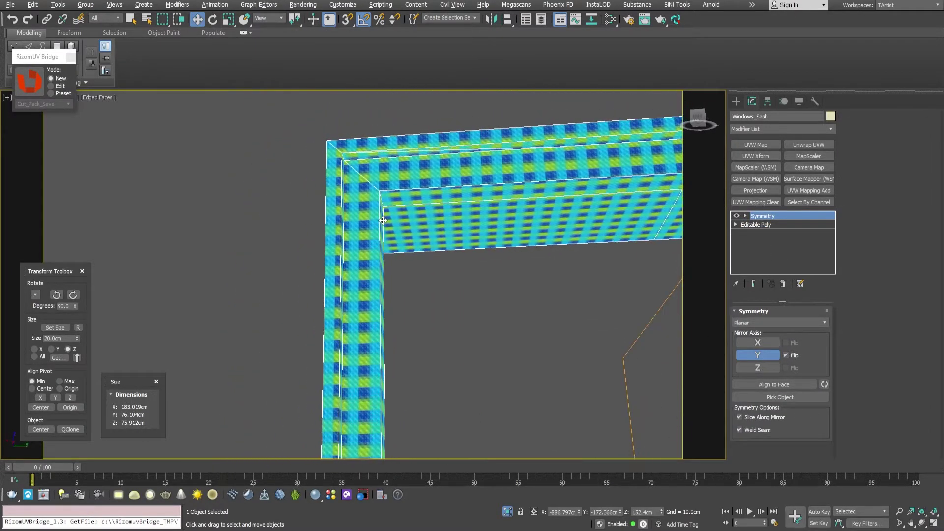
middle_click_drag(463, 206, 425, 206)
middle_click_drag(570, 214, 366, 265, "alt")
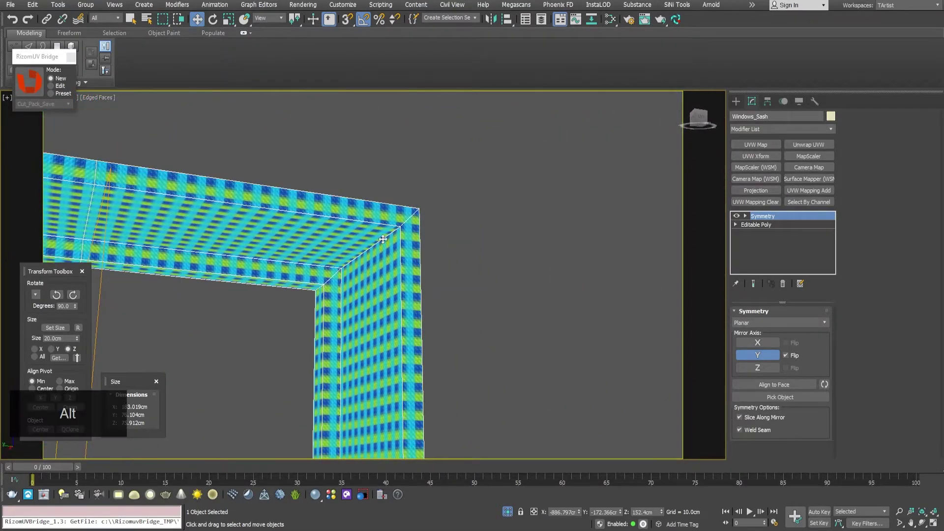
At the Editable Poly level, add a diagonal edge across the front outer strip of the lower sash corner with P Connect.
left_click(756, 224)
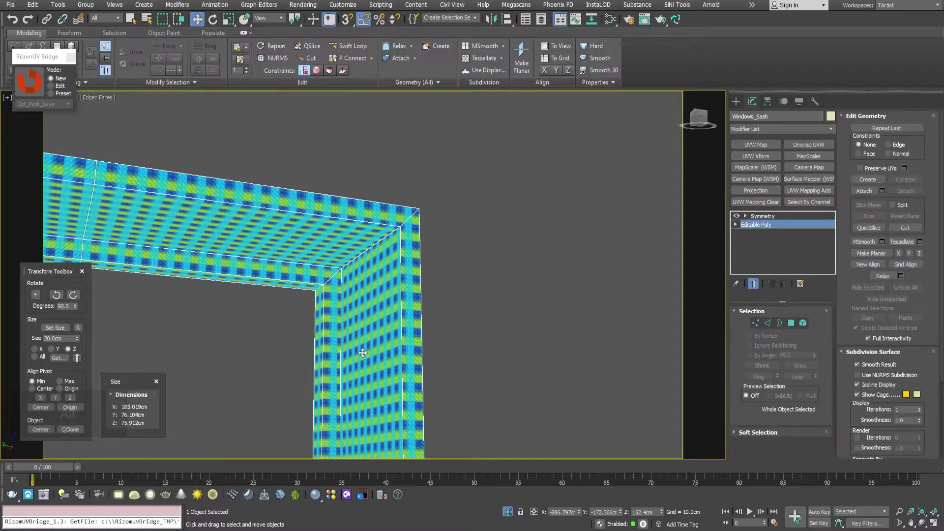
middle_click_drag(315, 285, 375, 266, "alt")
scroll(374, 266, "down", 4)
middle_click_drag(360, 299, 400, 282, "alt")
scroll(408, 300, "up", 5)
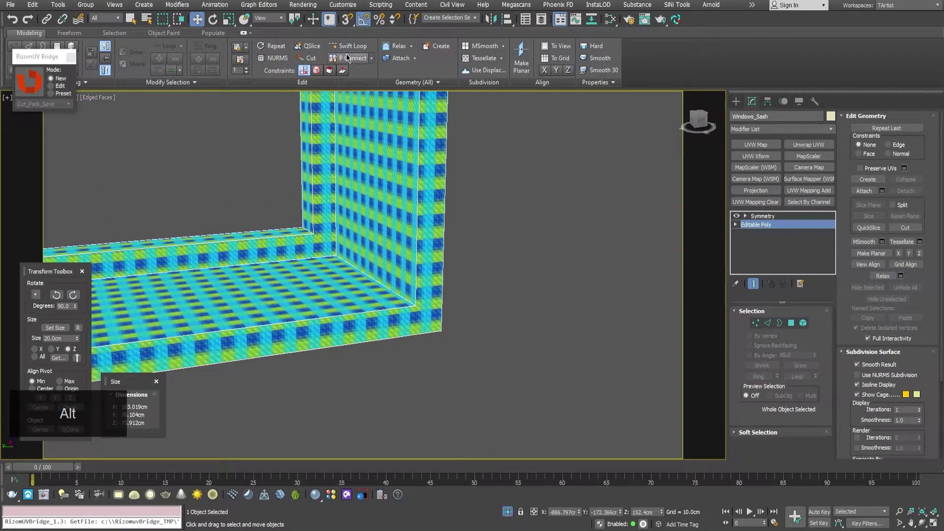
scroll(419, 318, "up", 3)
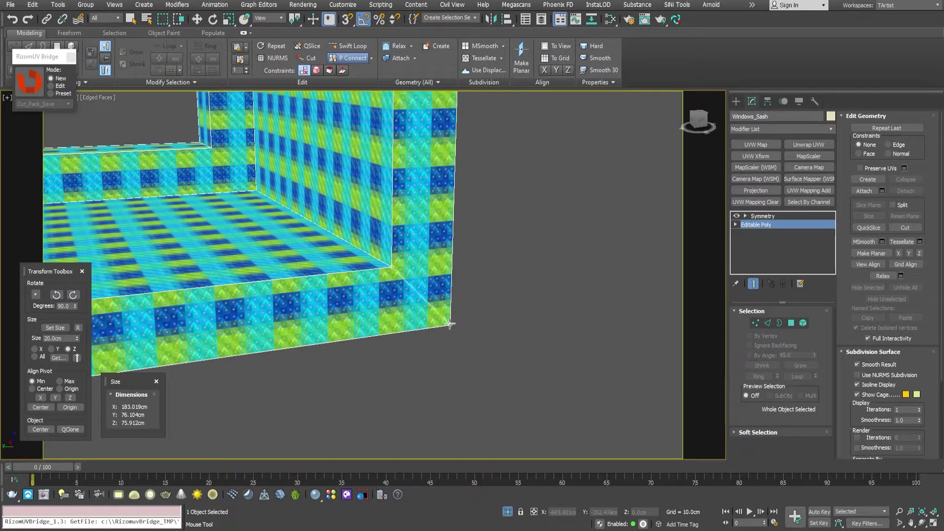
Try to add a diagonal edge across the recessed inner strip at the lower sash corner with P Connect and Cut.
mouse_move(312, 235)
middle_mouse_down("ctrl")
mouse_move(380, 294)
mouse_move(330, 263)
middle_mouse_up("ctrl")
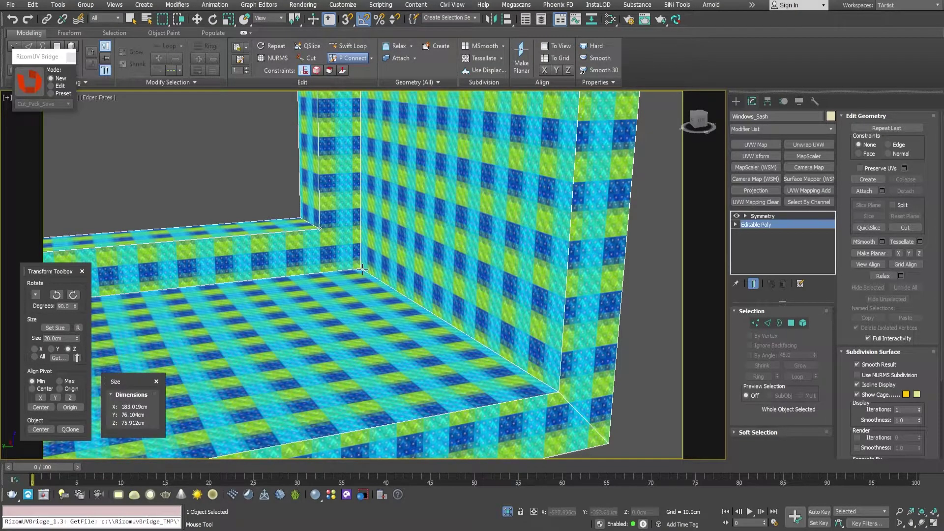
key("ctrl")
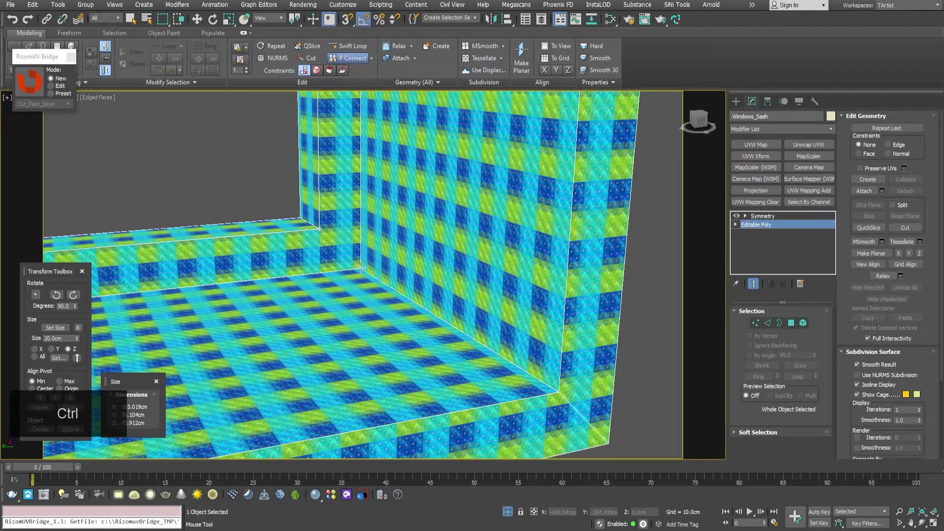
middle_click_drag(316, 252, 483, 313, "alt")
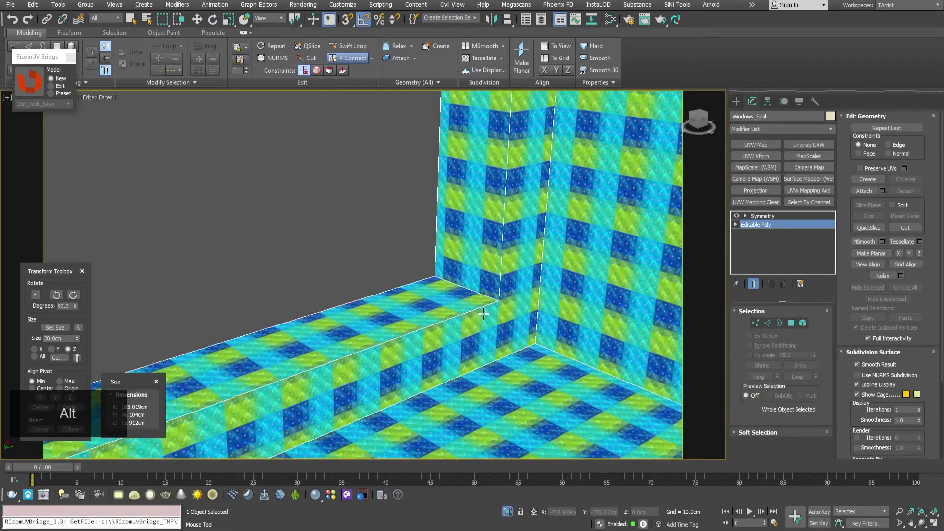
scroll(417, 256, "up", 4)
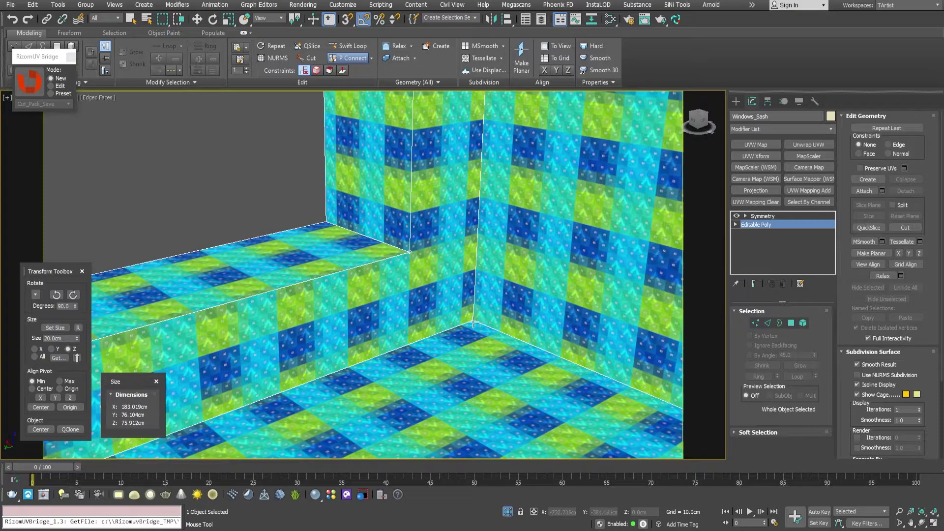
right_click(445, 303)
middle_click_drag(444, 302, 414, 294)
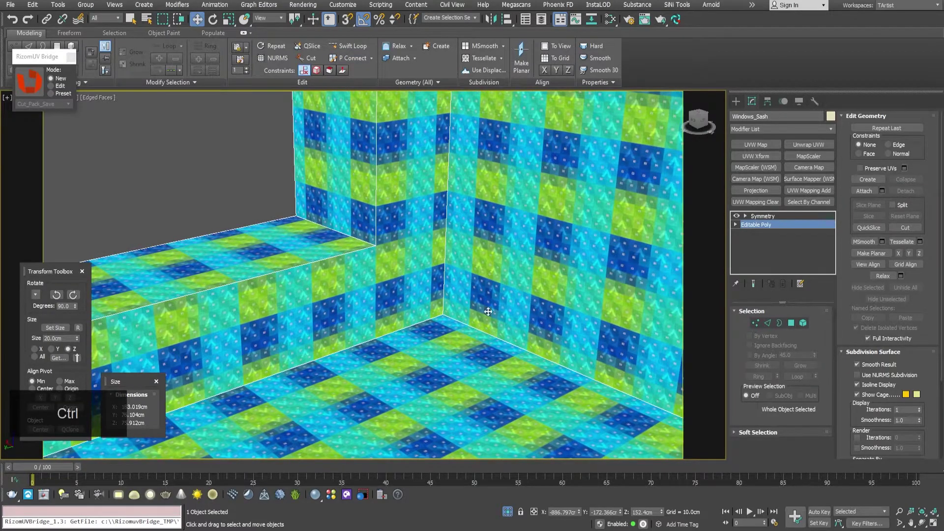
middle_click_drag(588, 309, 440, 305, "alt")
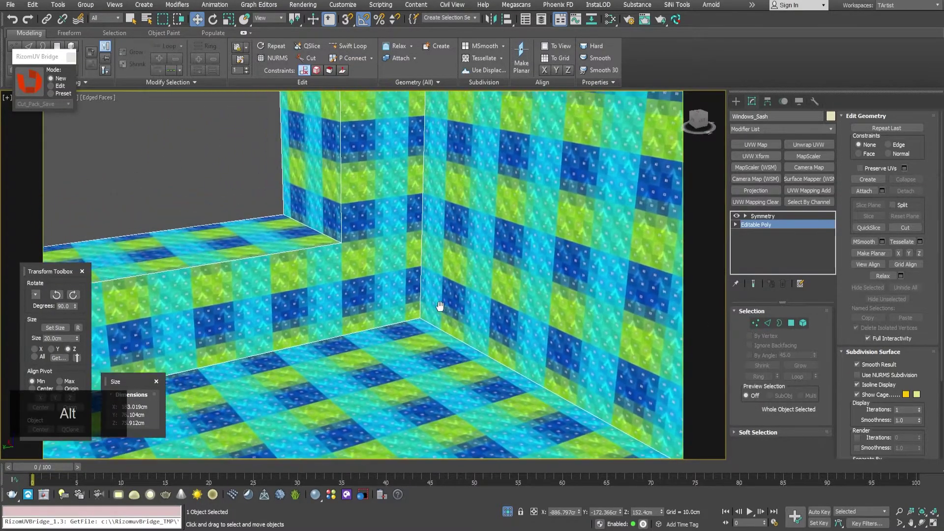
right_click(363, 271)
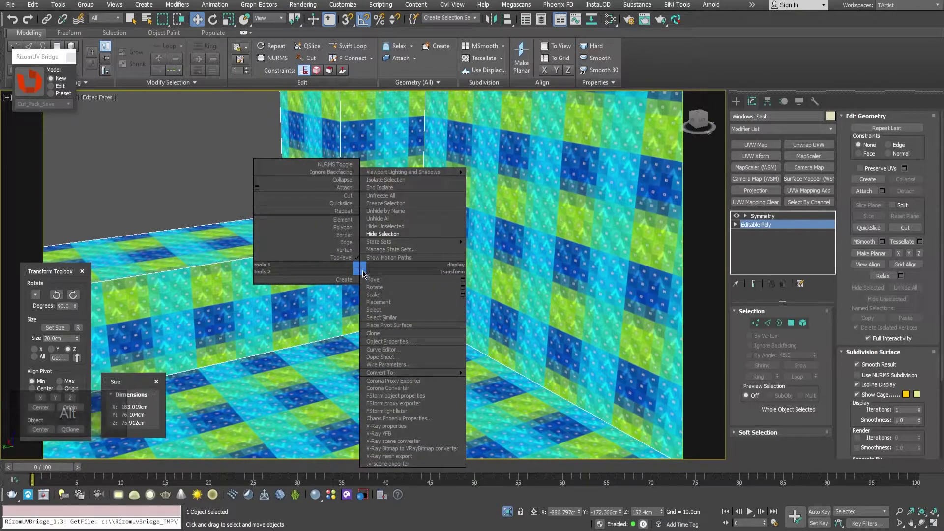
left_click(345, 198)
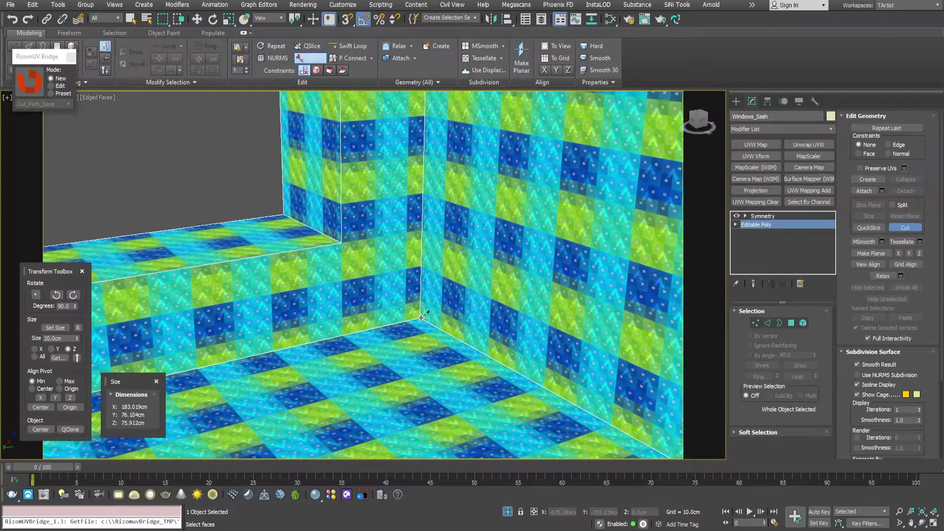
right_click(378, 294)
Display the sash in wireframe and select the recessed inner strip polygon in Polygon mode.
scroll(379, 294, "up", 5)
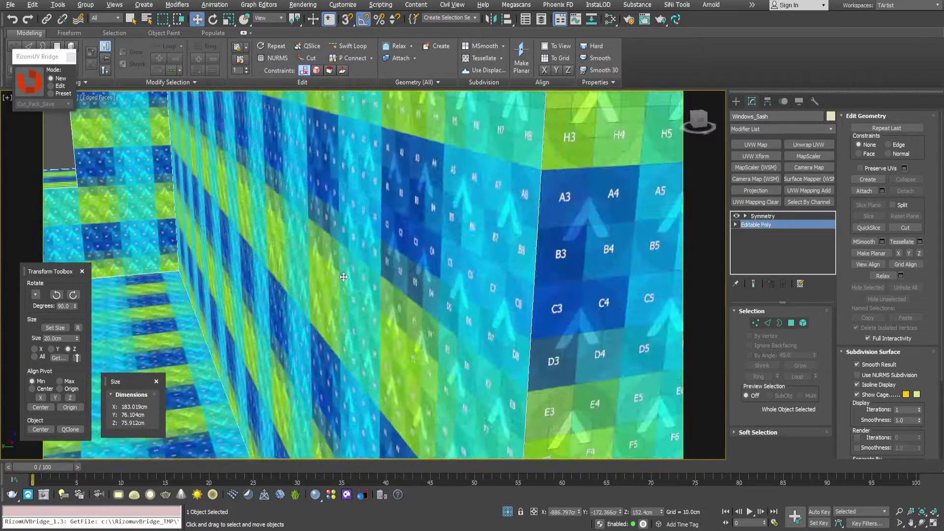
scroll(338, 273, "down", 5)
middle_click_drag(364, 266, 330, 291, "alt")
key("F3")
left_click(792, 323)
left_click(301, 246)
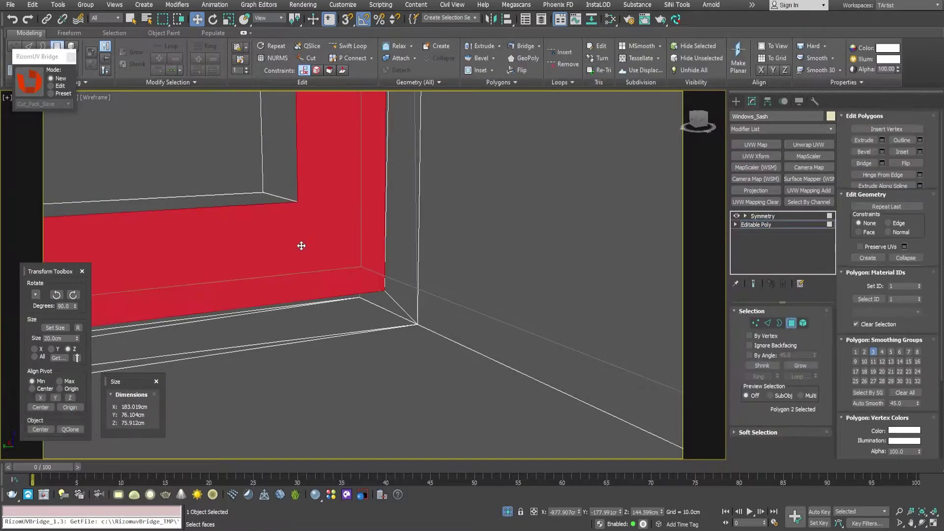
Examine the selected inner strip polygon's extent around the sash corners in wireframe and shaded display.
mouse_move(320, 257)
middle_mouse_down("alt")
mouse_move(343, 278)
mouse_move(325, 273)
middle_mouse_up("alt")
key("z")
scroll(441, 375, "up", 5)
middle_click_drag(441, 375, 668, 390)
scroll(338, 366, "up", 5)
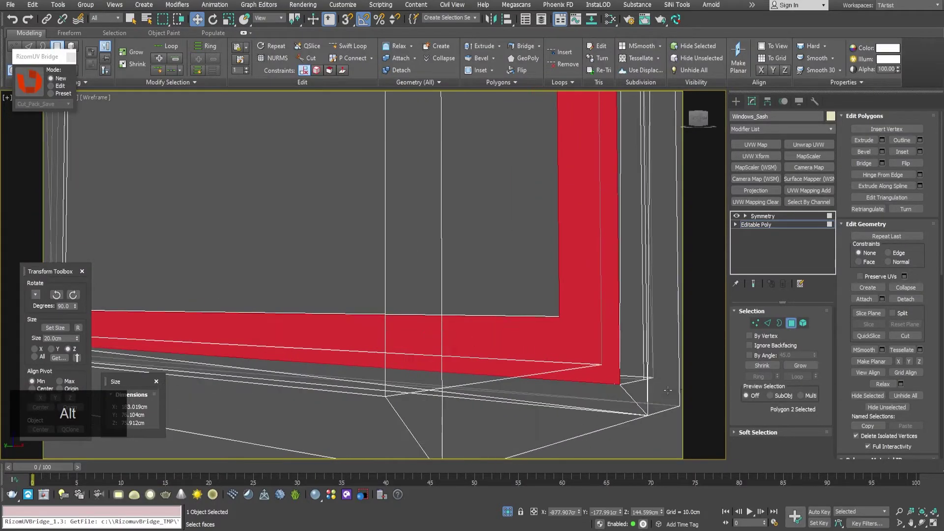
middle_click_drag(571, 349, 546, 378, "alt")
key("F3")
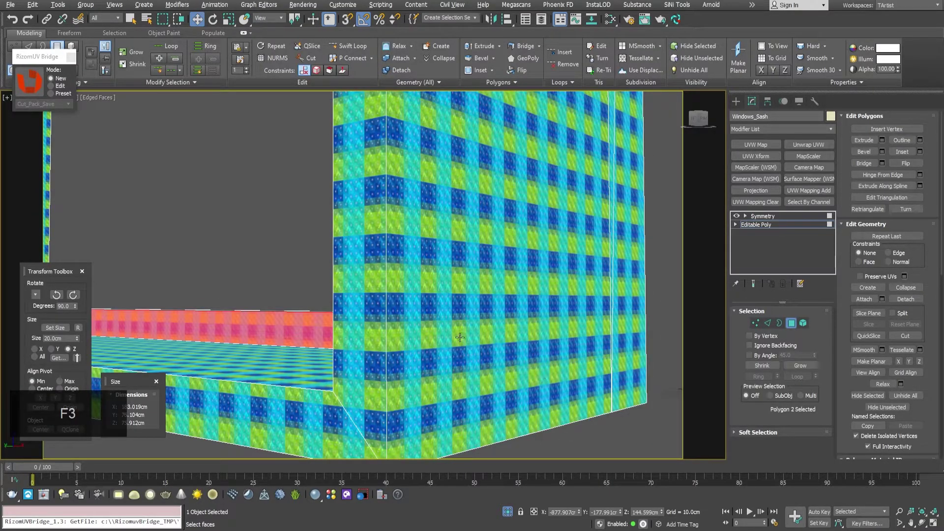
middle_click_drag(459, 337, 348, 281, "alt")
scroll(385, 297, "down", 8)
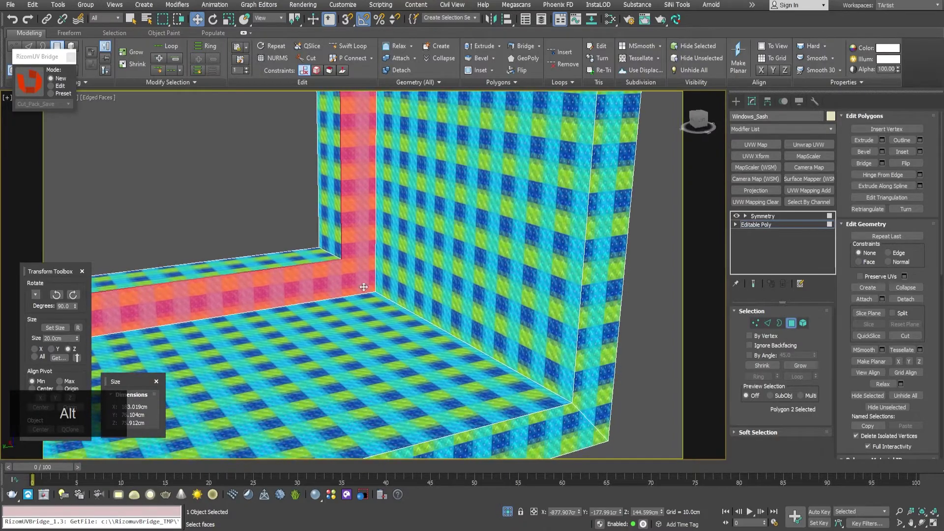
middle_click_drag(369, 282, 378, 311, "alt")
middle_click_drag(376, 265, 384, 246, "alt")
middle_click_drag(388, 143, 384, 336)
scroll(389, 193, "up", 5)
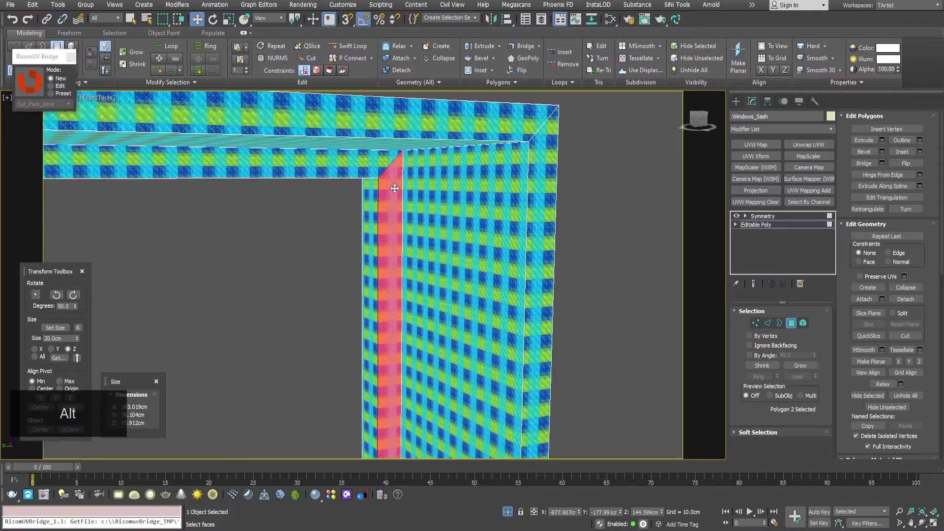
Trace the selected inner strip polygon down the sash's side to the lower corner in wireframe.
middle_click_drag(396, 190, 394, 185, "alt")
middle_click_drag(397, 341, 397, 238)
key("F3")
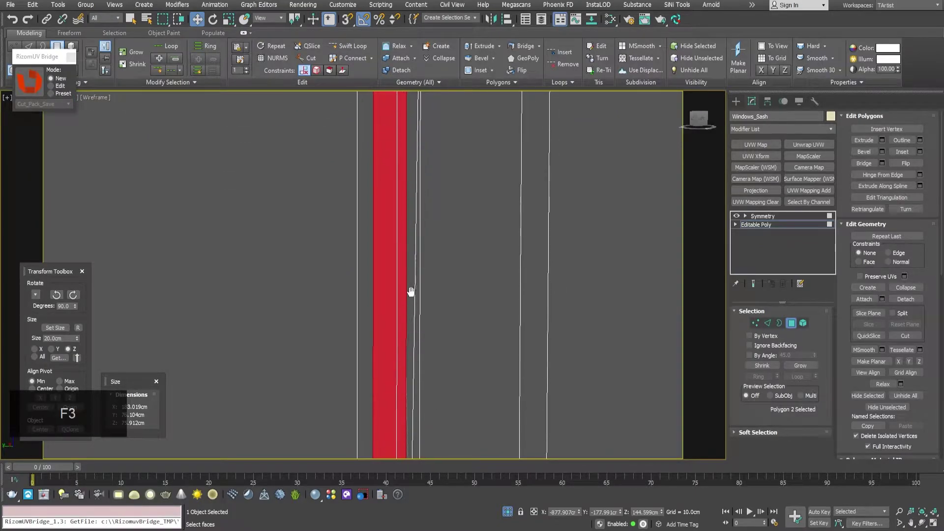
middle_click_drag(411, 291, 412, 285)
scroll(412, 286, "down", 5)
middle_click_drag(400, 134, 617, 247)
scroll(398, 143, "up", 5)
scroll(431, 217, "down", 4)
middle_click_drag(446, 334, 518, 308)
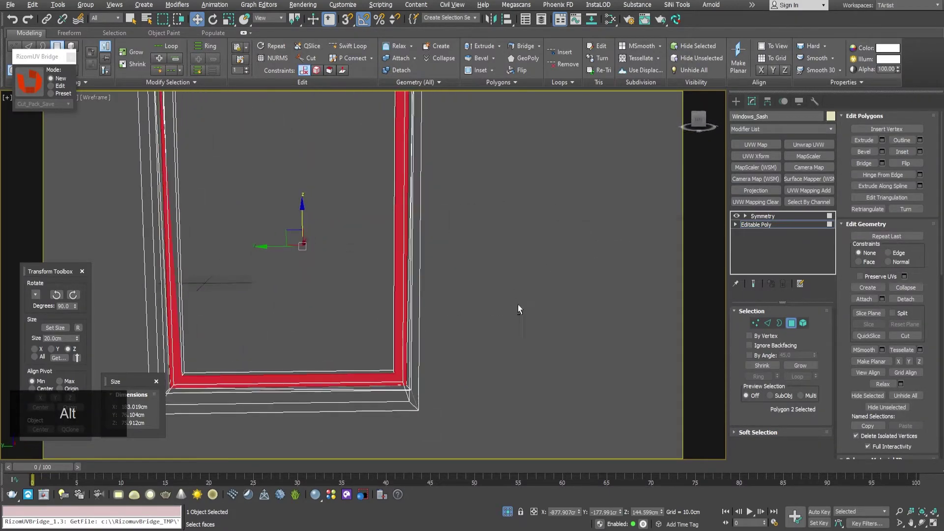
scroll(377, 382, "up", 5)
middle_click_drag(377, 382, 451, 364, "alt")
key("F3")
scroll(451, 363, "up", 2)
scroll(426, 313, "down", 2)
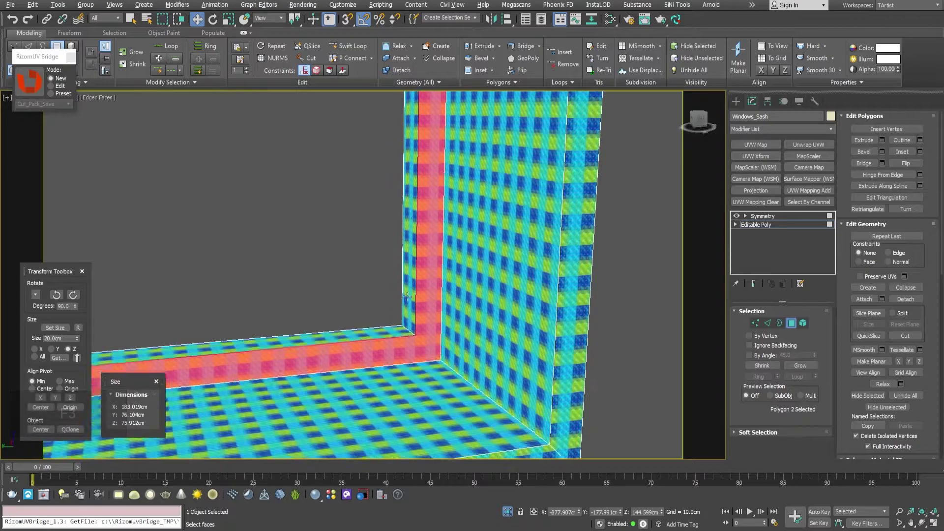
Inspect the selected inner strip polygon up close at the lower corner in shaded display.
middle_click_drag(426, 313, 439, 279, "alt")
middle_click_drag(489, 368, 477, 261)
scroll(447, 340, "up", 5)
middle_click_drag(454, 341, 402, 268, "alt")
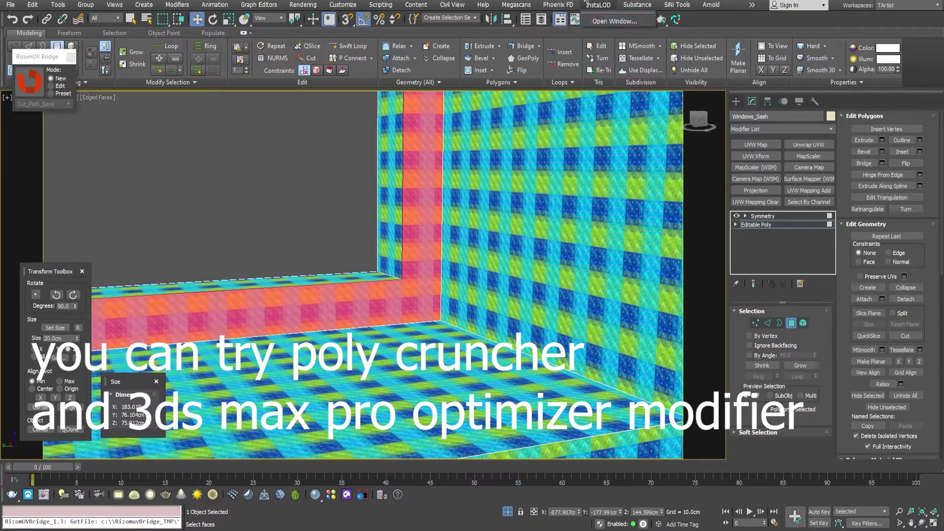
middle_click_drag(392, 290, 411, 343, "alt")
scroll(384, 305, "down", 5)
scroll(407, 315, "down", 5)
middle_click_drag(316, 332, 444, 354, "alt")
scroll(423, 350, "up", 5)
scroll(495, 363, "up", 4)
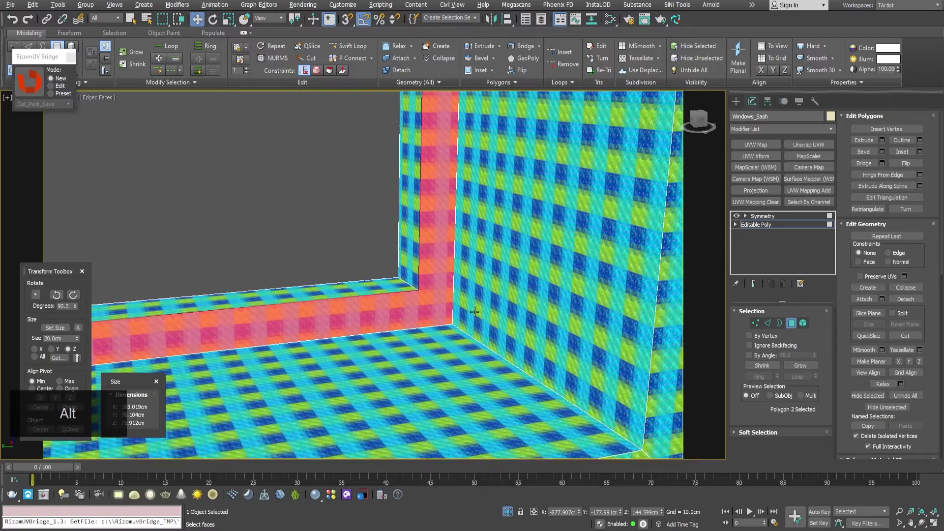
Try to cut a diagonal edge across the selected inner strip at the lower corner, working in wireframe.
right_click(443, 308)
left_click(425, 219)
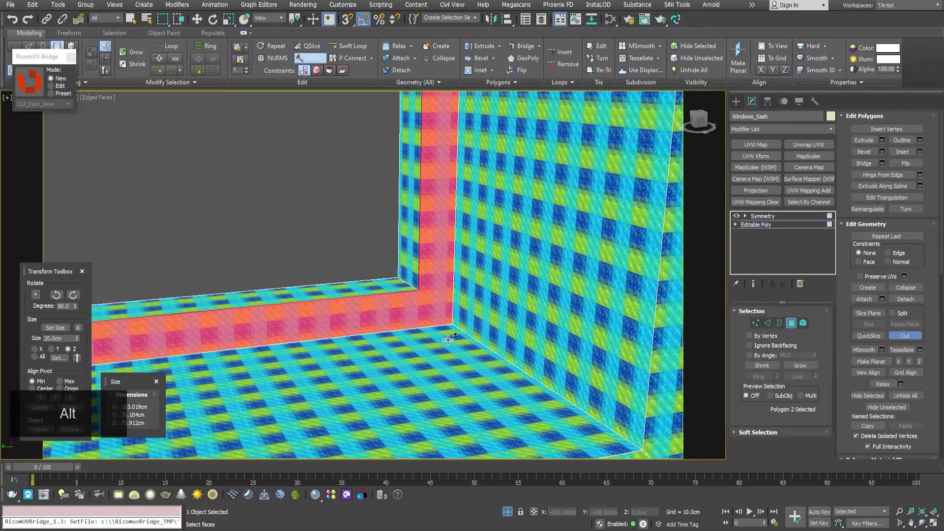
key("F3")
scroll(454, 340, "up", 3)
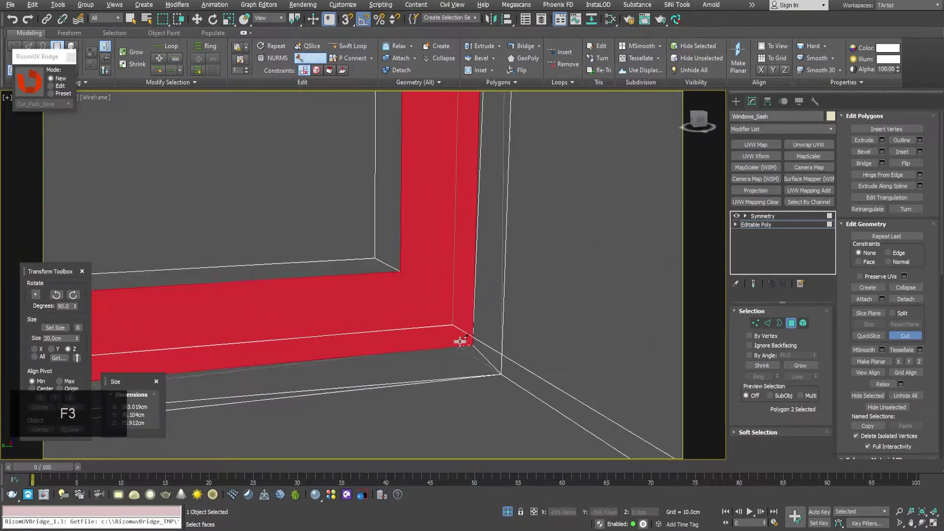
mouse_move(460, 341)
middle_mouse_down("alt")
mouse_move(462, 359)
mouse_move(464, 347)
middle_mouse_up("alt")
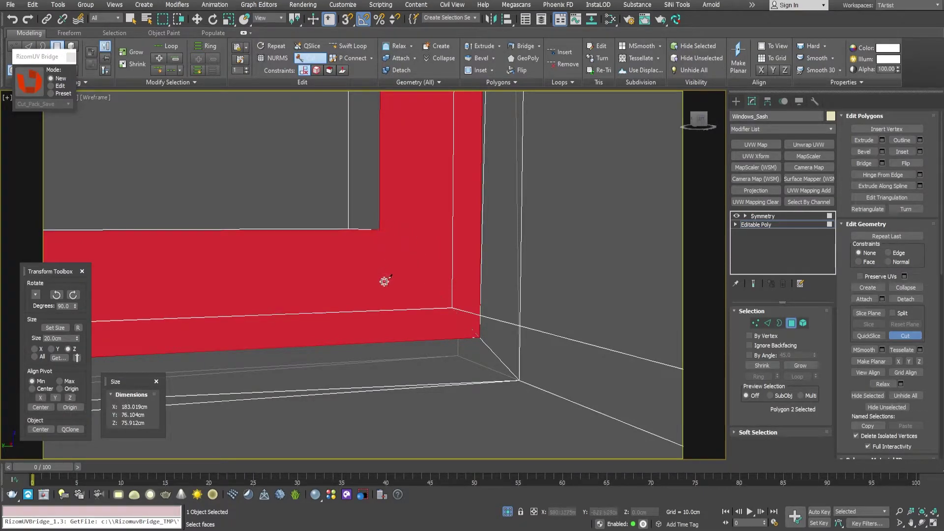
left_click(792, 324)
mouse_move(460, 306)
middle_mouse_down("alt")
mouse_move(453, 319)
mouse_move(421, 312)
mouse_move(444, 301)
mouse_move(432, 299)
mouse_move(429, 315)
mouse_move(446, 307)
middle_mouse_up("alt")
key("F3")
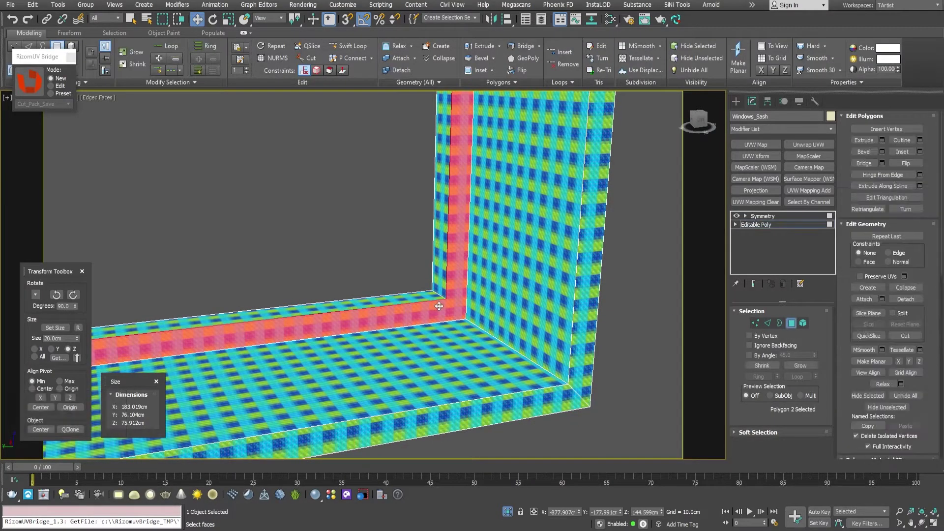
Delete the selected recessed inner strip polygon and the polygon exposed behind it at the lower corner.
key("Delete")
scroll(443, 307, "up", 4)
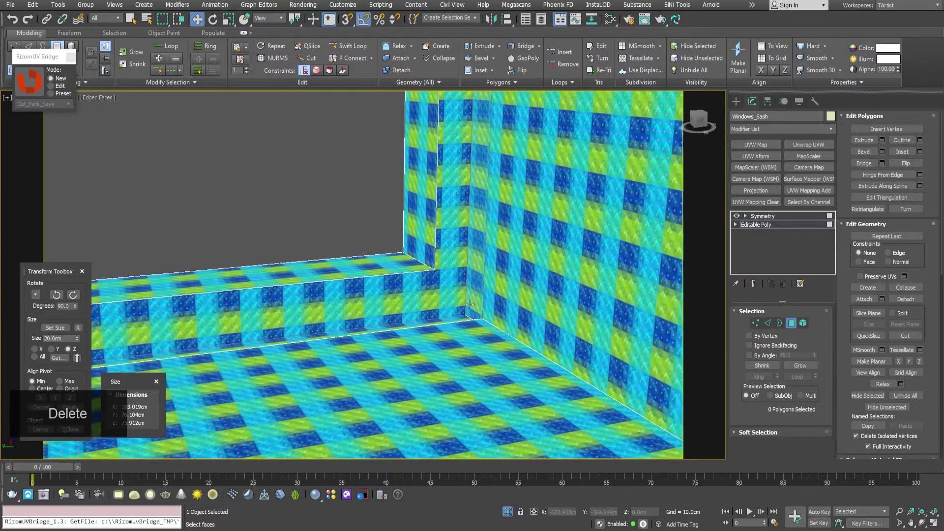
left_click(468, 313)
middle_click_drag(467, 313, 504, 316, "alt")
key("Delete")
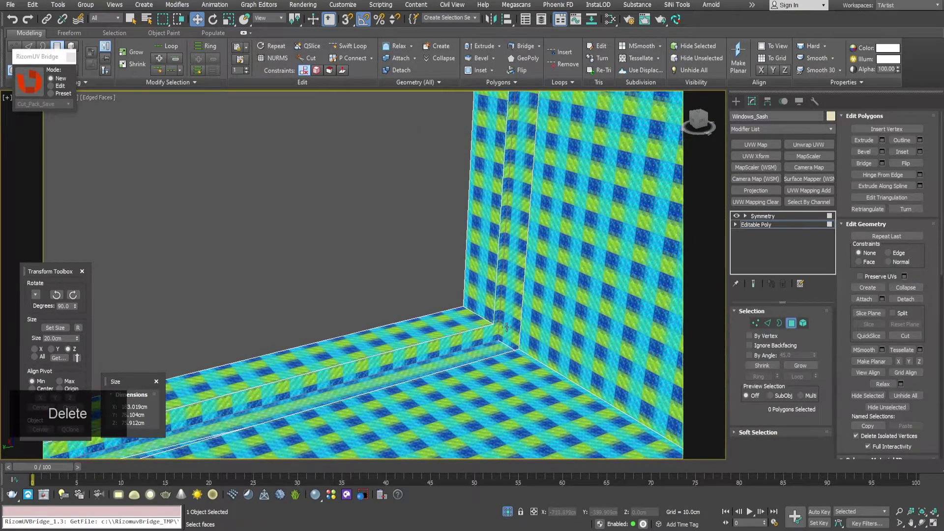
Delete the narrow vertical strip polygon running along the inside of the sash's side.
left_click(505, 336)
scroll(498, 336, "down", 10)
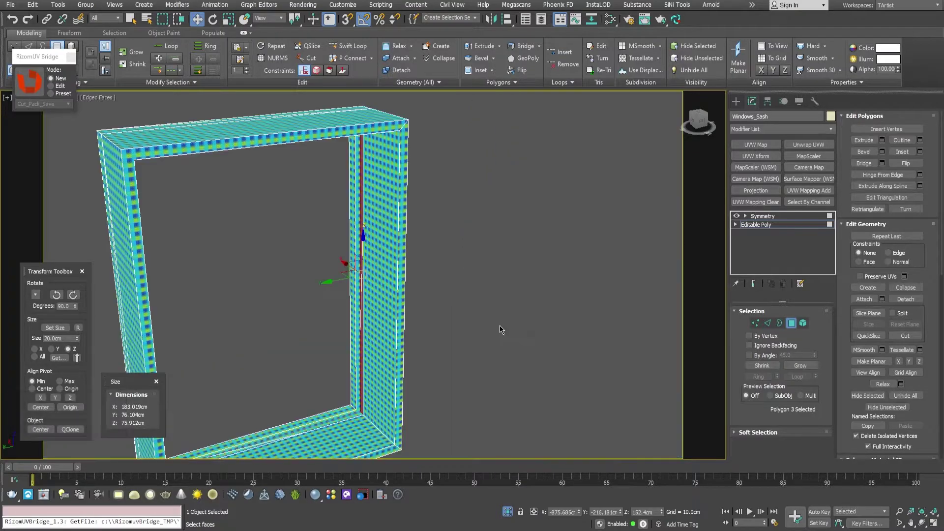
middle_click_drag(499, 325, 419, 375, "alt")
key("Delete")
scroll(419, 376, "up", 6)
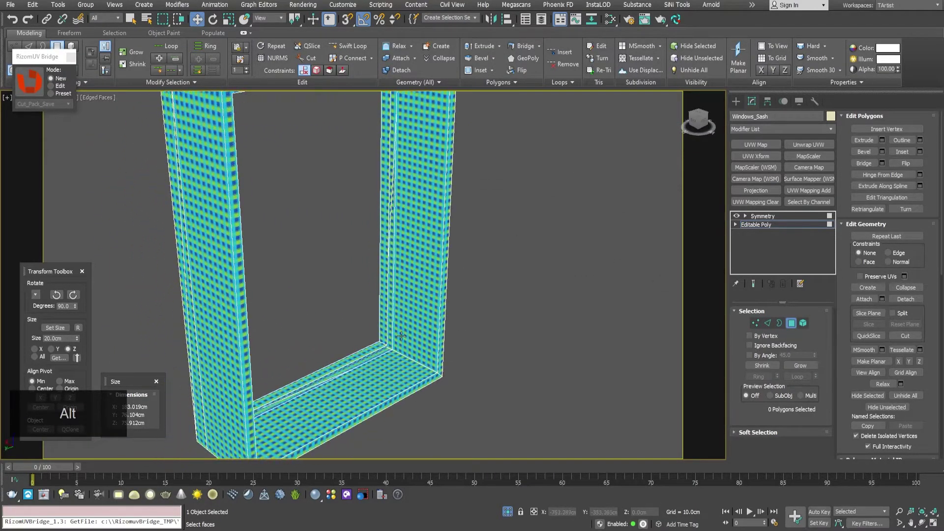
Delete the narrow strip polygon running along the inside of the bottom rail.
left_click(363, 345)
middle_click_drag(363, 343, 407, 352, "alt")
scroll(318, 295, "up", 5)
left_click(396, 340)
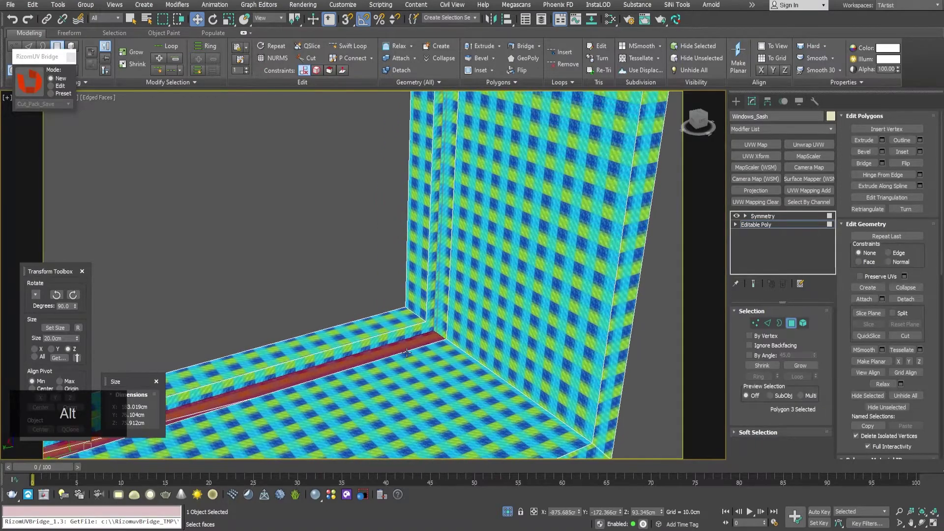
key("Delete")
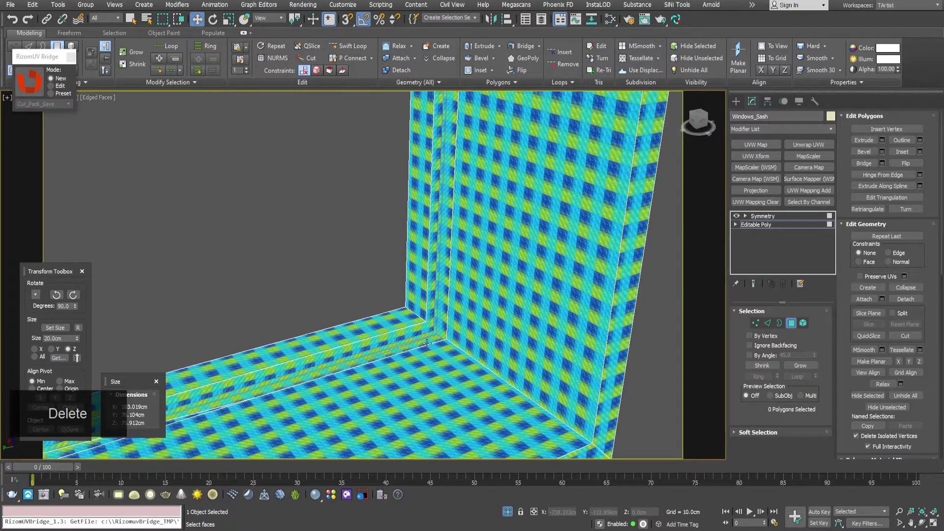
Close the RizomUV Bridge window and try to bridge the bottom rail's open edges at the Edge level.
scroll(427, 323, "up", 3)
middle_click_drag(427, 323, 453, 322)
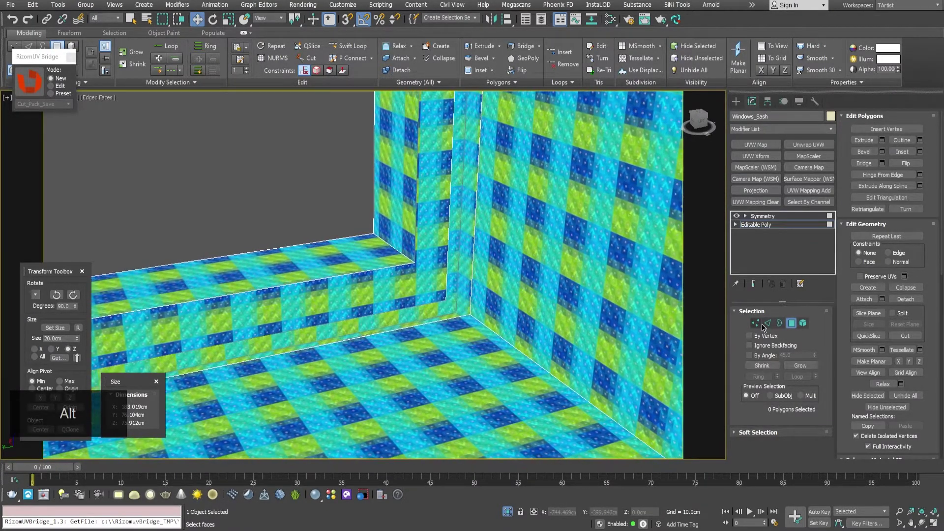
left_click(794, 321)
middle_click_drag(442, 231, 331, 202, "alt")
left_click(72, 59)
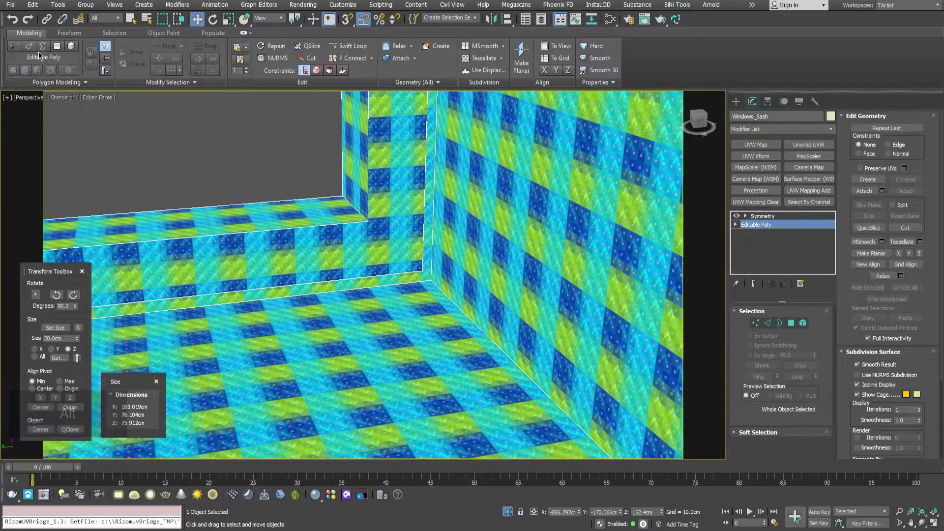
key("2")
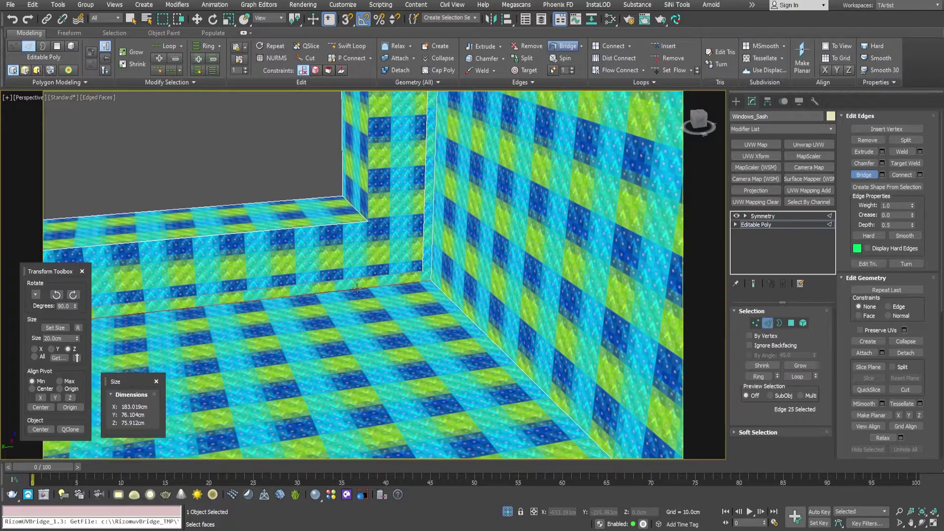
middle_click_drag(372, 276, 520, 221, "alt")
Turn off the viewport's UV Checker material override to display the sash with its own material.
left_click(68, 99)
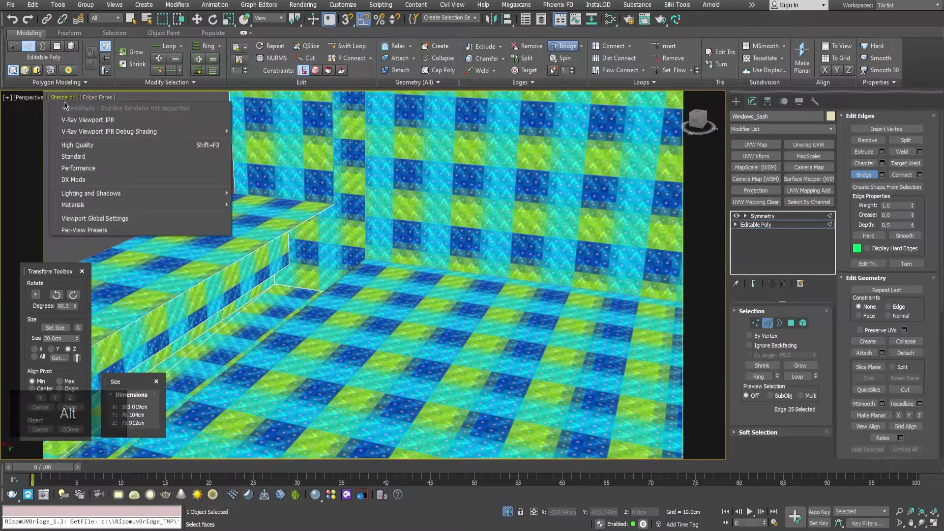
mouse_move(136, 211)
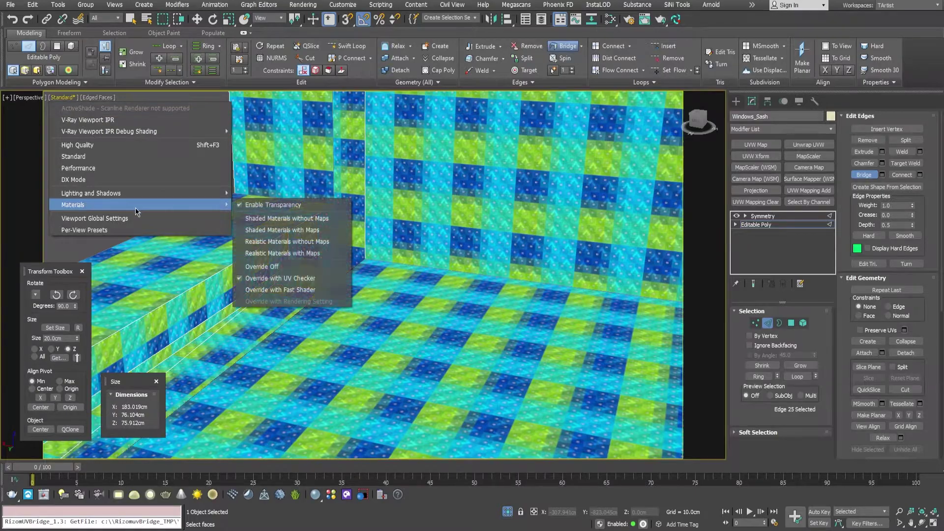
left_click(285, 268)
middle_click_drag(317, 274, 314, 281, "alt")
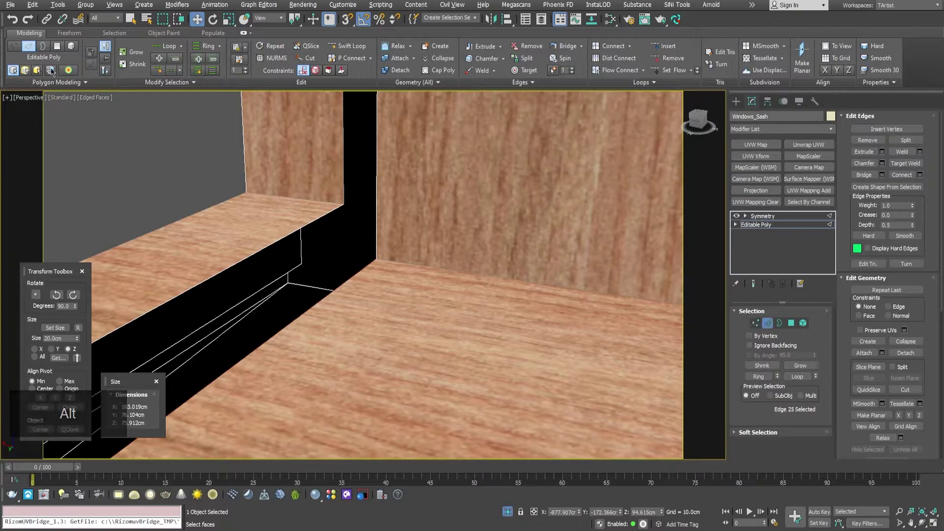
In Polygon mode, delete the leftover polygons around the open inner strip at the lower corner.
key("4")
left_click(350, 297)
scroll(334, 289, "up", 3)
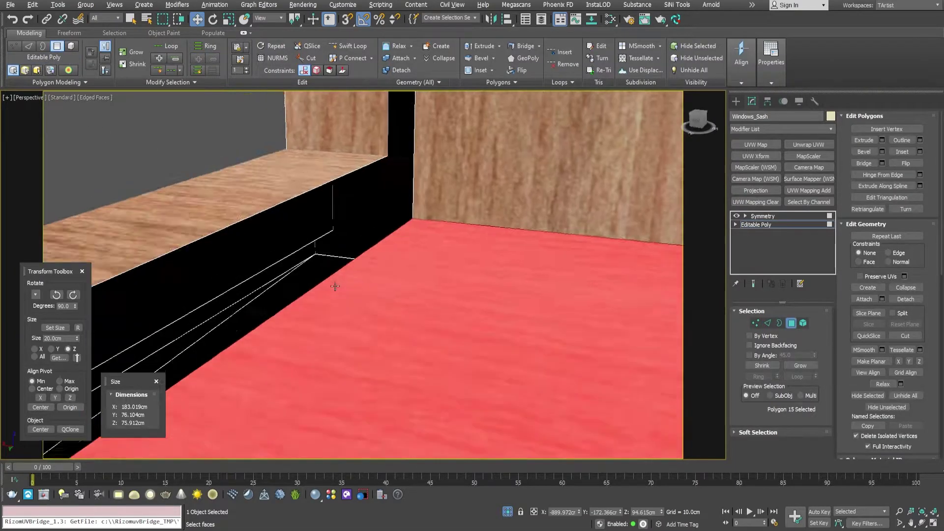
scroll(347, 279, "down", 1)
middle_click_drag(346, 279, 397, 272, "alt")
left_click(534, 240)
middle_click_drag(499, 253, 457, 257)
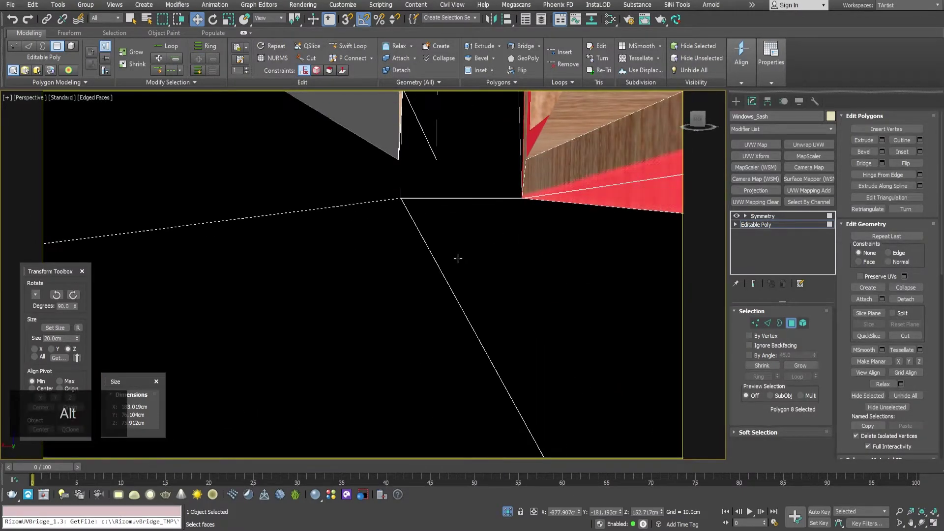
key("Delete")
left_click(561, 162)
key("Delete")
middle_click_drag(562, 180, 434, 273)
left_click(527, 233)
key("alt")
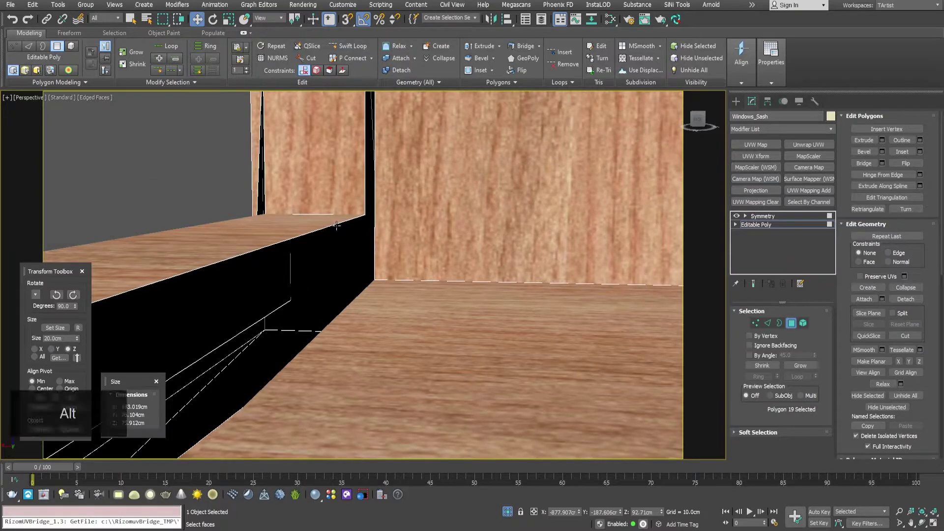
Bridge the open border edges along the bottom rail and the adjoining side to close the inner strip gaps.
left_click(28, 48)
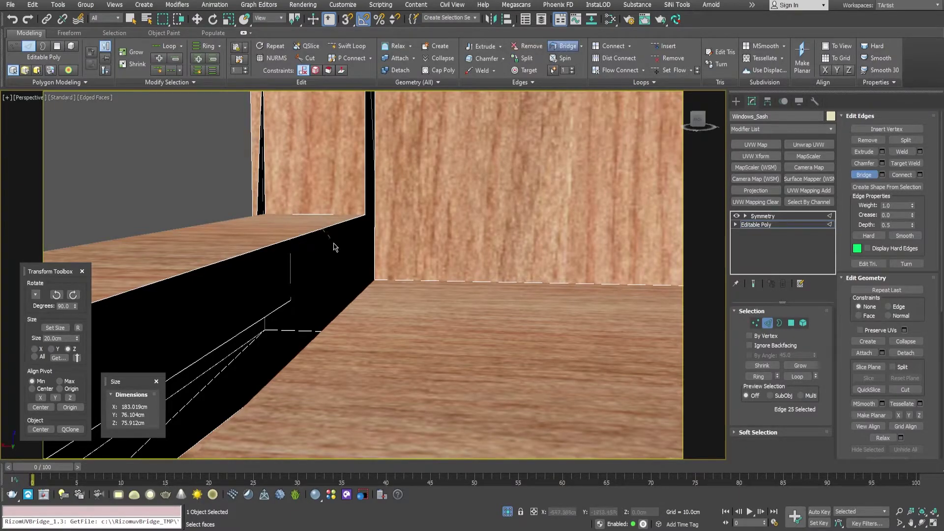
left_click(345, 306)
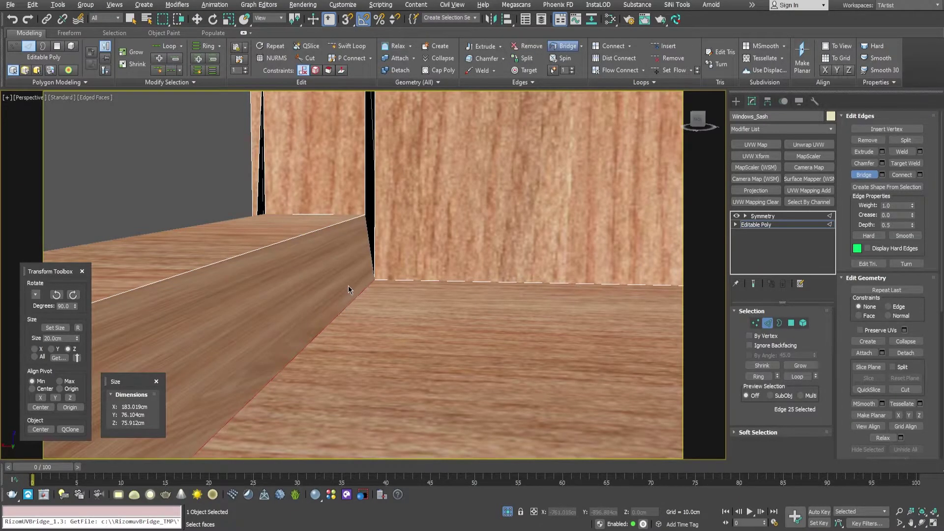
middle_click_drag(348, 285, 221, 262, "alt")
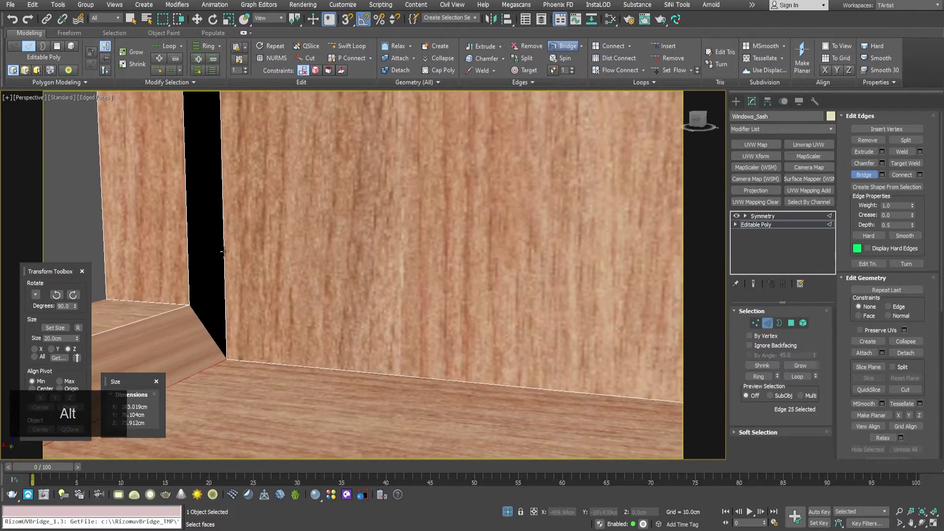
left_click(185, 248)
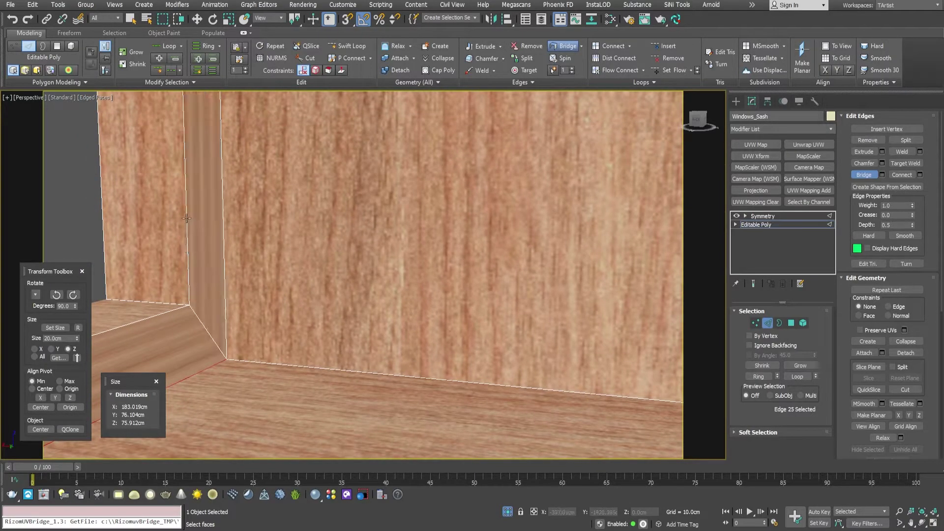
Examine the bridged sash frame around its corners with the Symmetry end result shown and hidden.
scroll(219, 253, "down", 10)
scroll(220, 253, "down", 5)
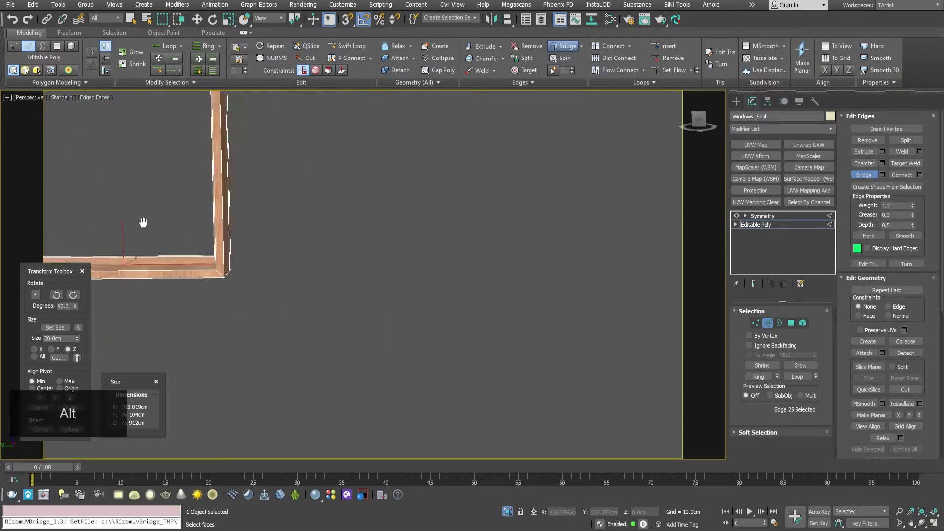
middle_click_drag(143, 221, 301, 255, "alt")
key("w")
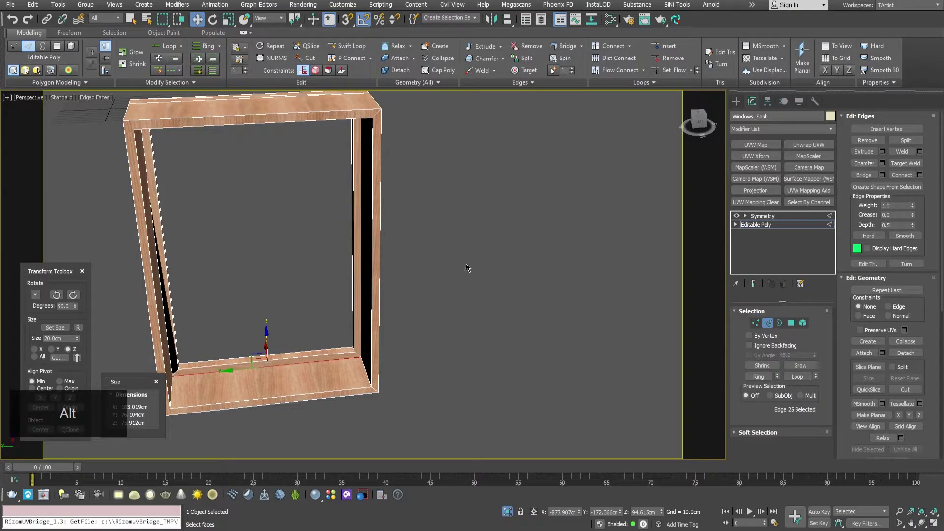
left_click(752, 283)
middle_click_drag(354, 304, 486, 285, "alt")
middle_click_drag(441, 240, 492, 341)
scroll(404, 263, "up", 4)
middle_click_drag(405, 263, 375, 217, "alt")
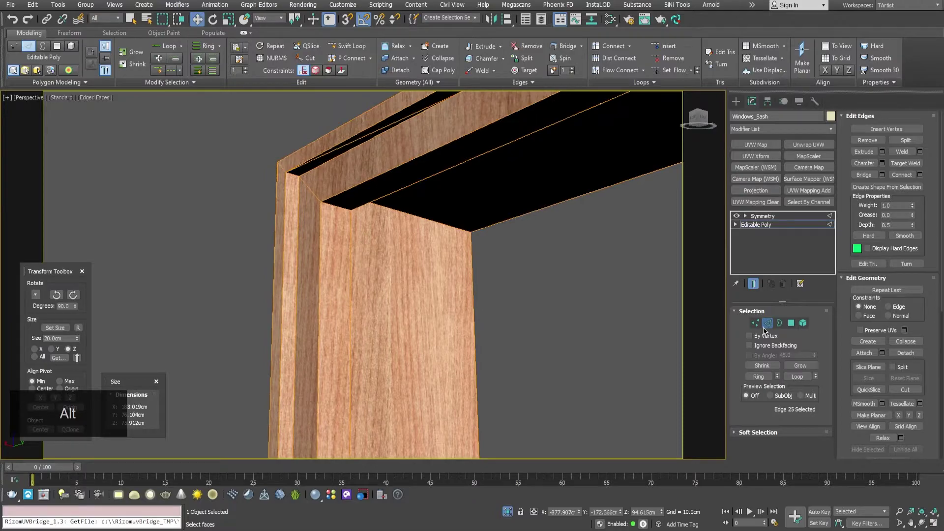
left_click(755, 287)
middle_click_drag(450, 240, 403, 217, "alt")
Select the tapered polygon in the recessed strip along the top rail in Polygon mode.
middle_click_drag(312, 209, 255, 285)
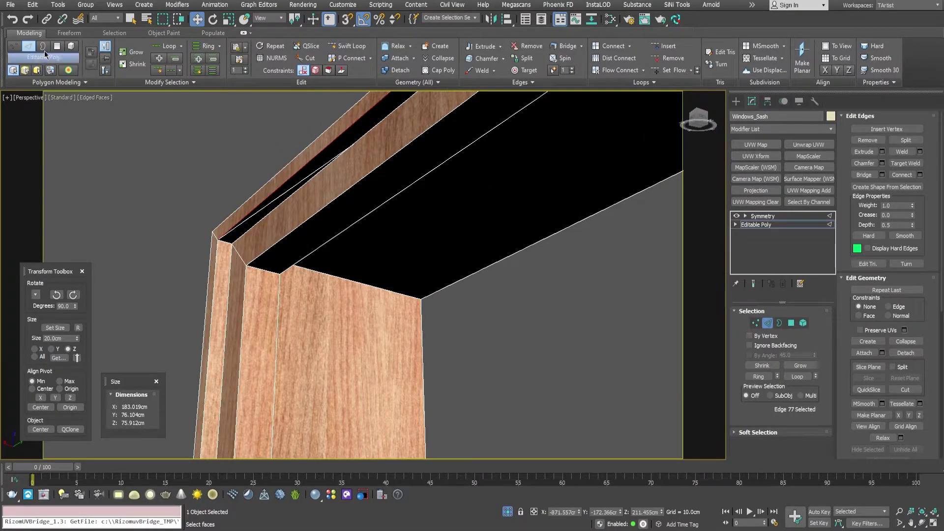
key("4")
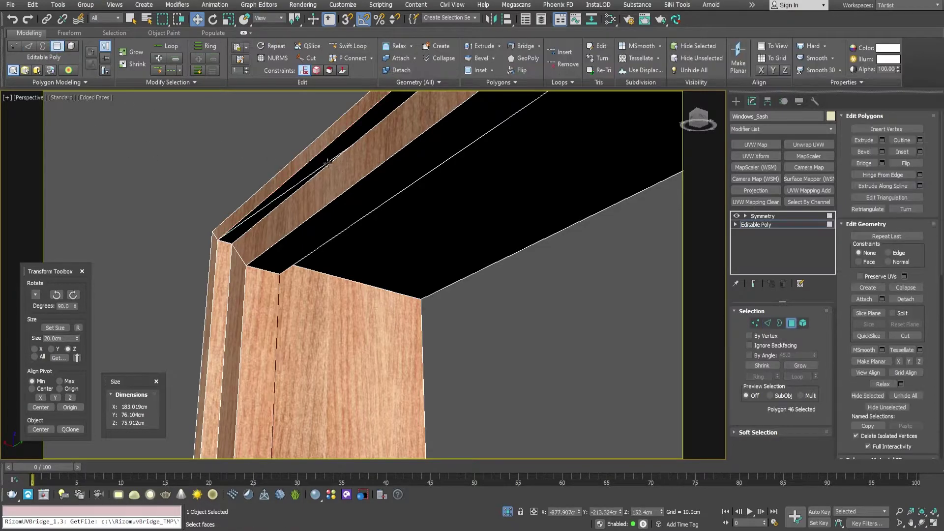
key("z")
middle_click_drag(324, 173, 397, 223, "alt")
left_click_drag(553, 280, 590, 223)
key("ctrl+z")
middle_click_drag(506, 226, 364, 240, "alt")
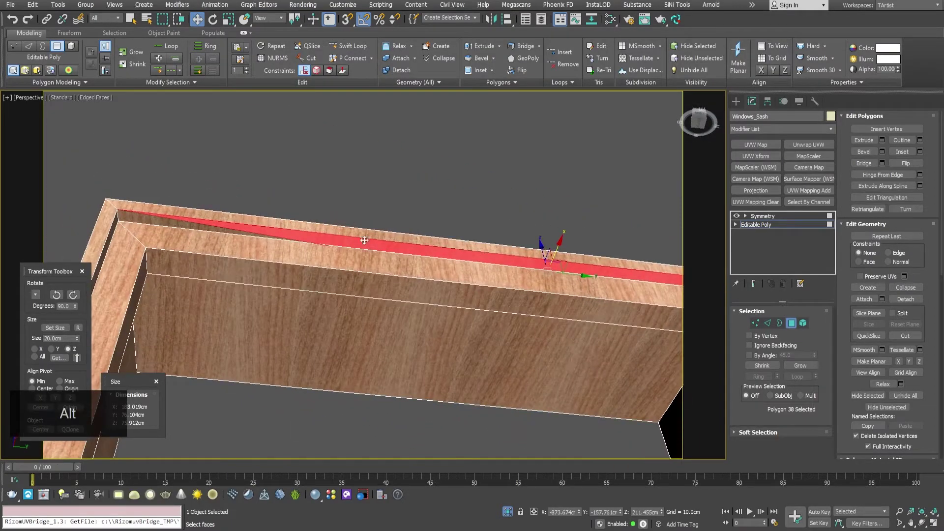
Examine the recessed strips and the inner side polygons around the top and bottom corners of the sash frame.
left_click(228, 233)
left_click_drag(350, 236, 323, 144)
key("ctrl+z")
middle_click_drag(323, 148, 307, 197, "alt")
left_click(310, 200)
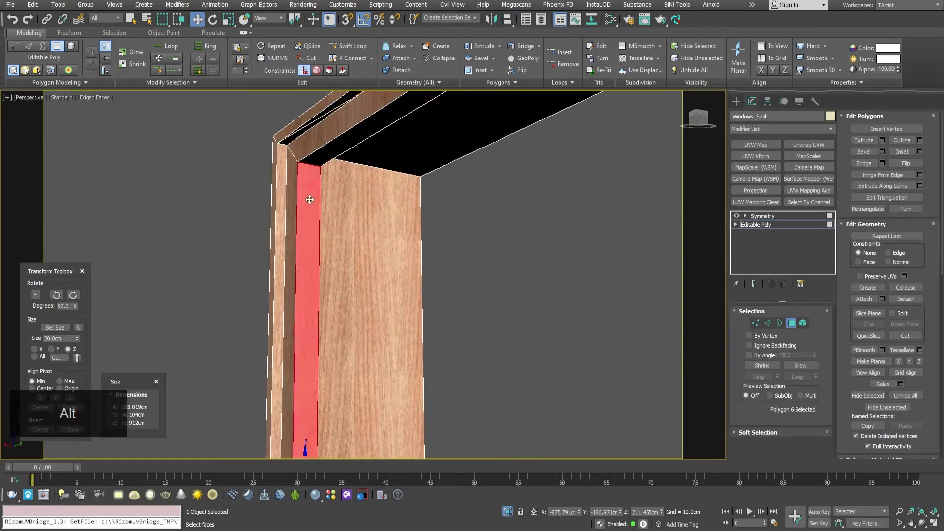
middle_click_drag(314, 242, 488, 354, "alt")
scroll(387, 216, "down", 5)
scroll(387, 361, "up", 5)
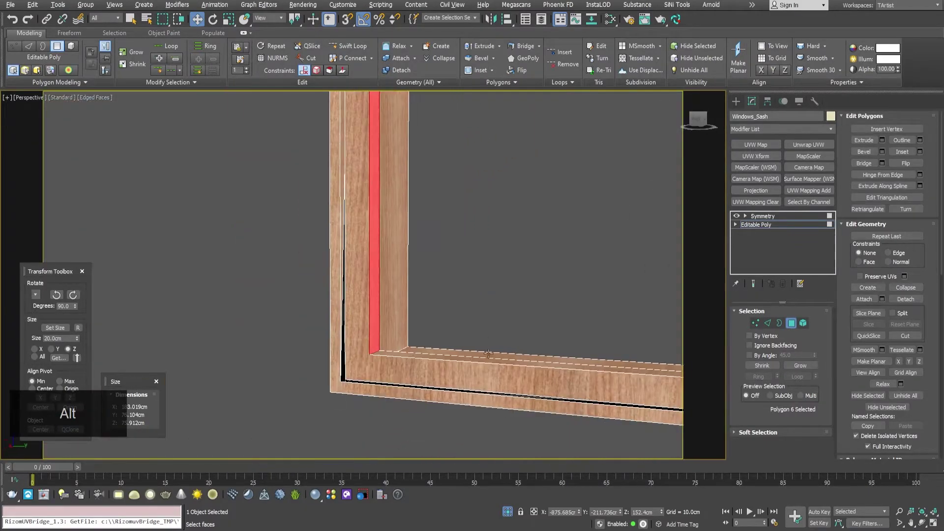
scroll(379, 363, "up", 2)
middle_click_drag(379, 363, 397, 337)
middle_click_drag(492, 310, 460, 324, "alt")
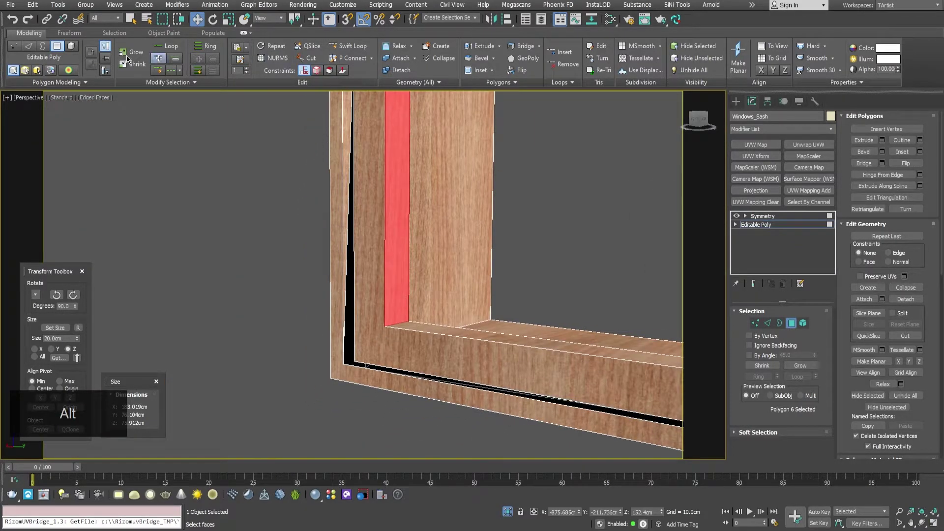
left_click(60, 47)
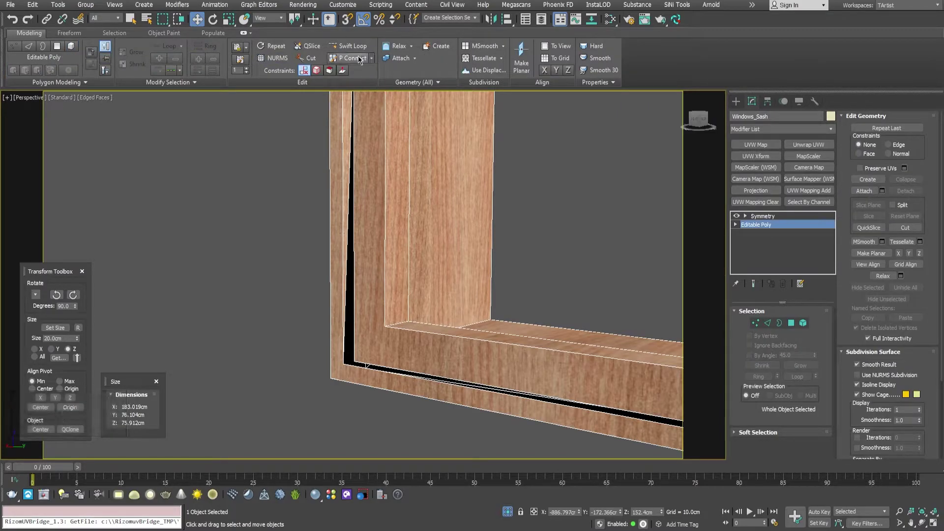
middle_click_drag(399, 313, 352, 313, "alt")
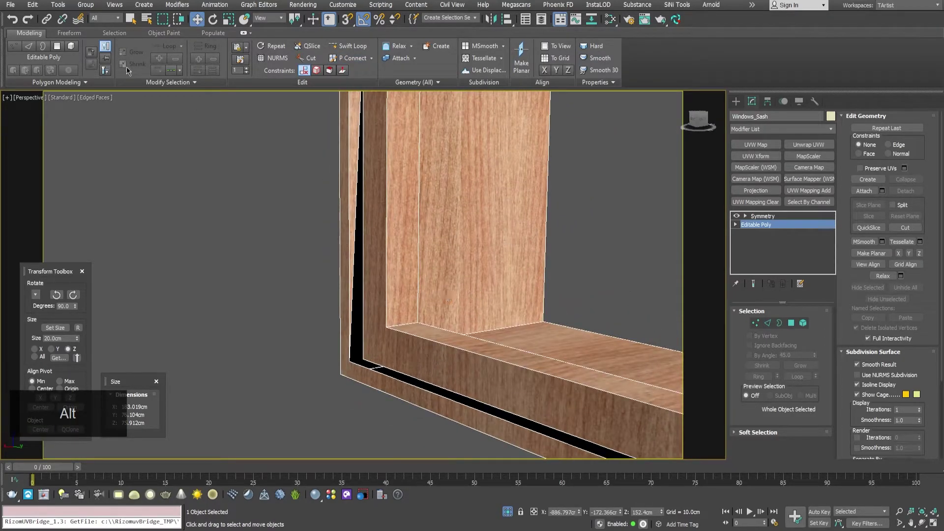
Delete the tapered polygon in the recessed strip along the side of the sash frame.
left_click(56, 46)
left_click(355, 153)
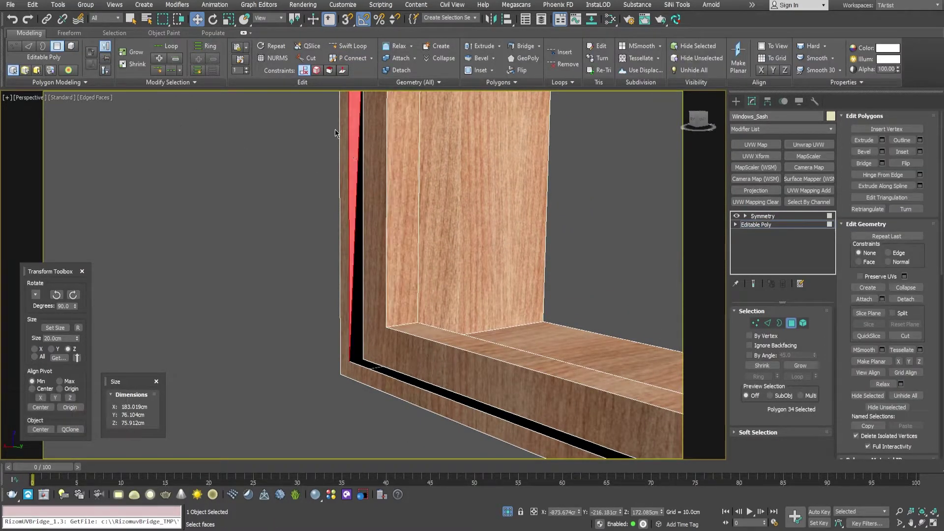
middle_click_drag(335, 130, 330, 346)
scroll(318, 300, "down", 2)
key("Delete")
middle_click_drag(330, 198, 320, 226)
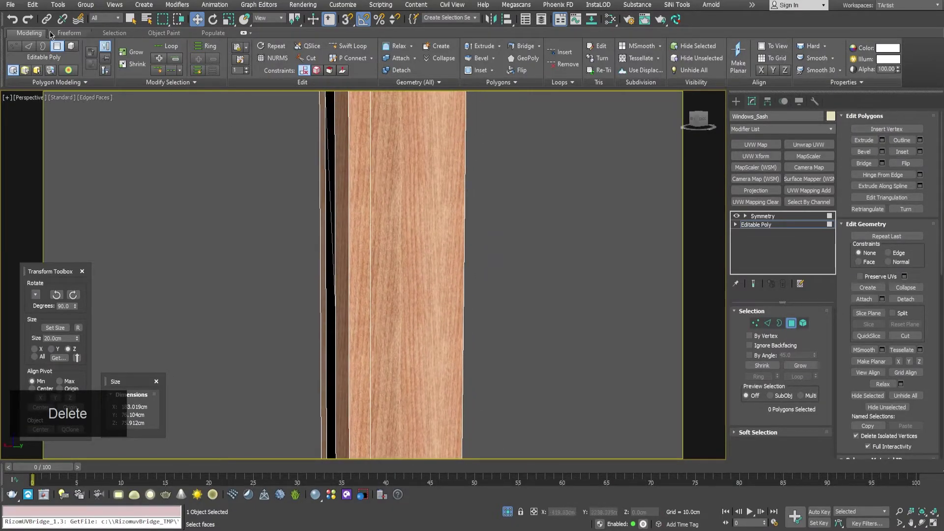
Bridge the open edges along the recessed strips of the side and the bottom rail at the lower corner.
key("2")
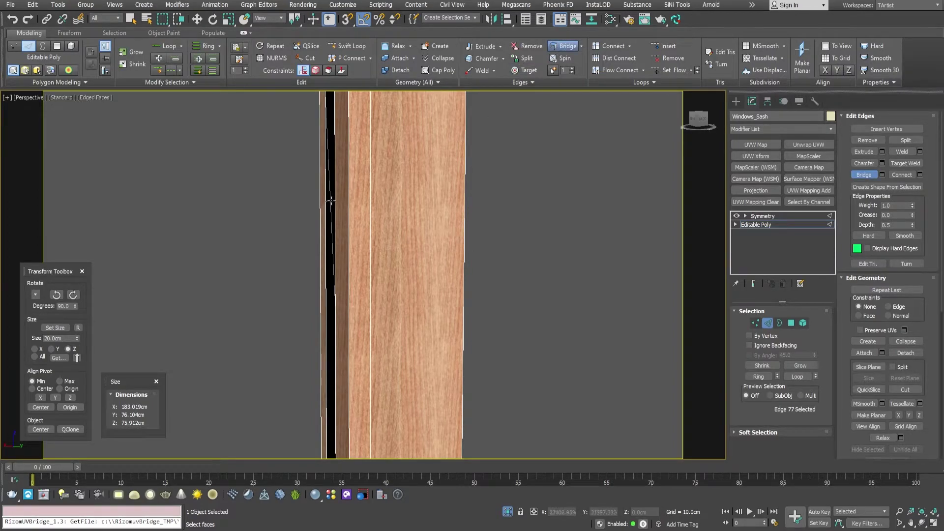
middle_click_drag(333, 314, 270, 273, "alt")
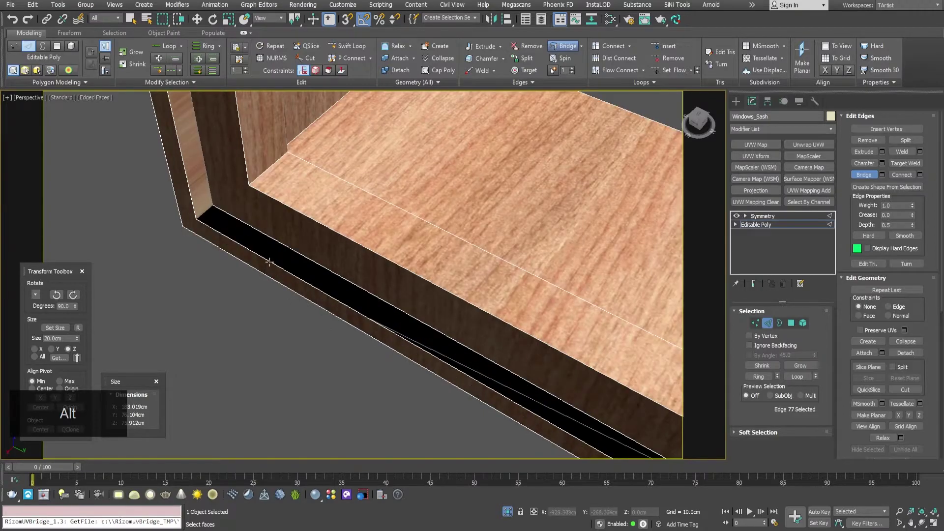
left_click(286, 248)
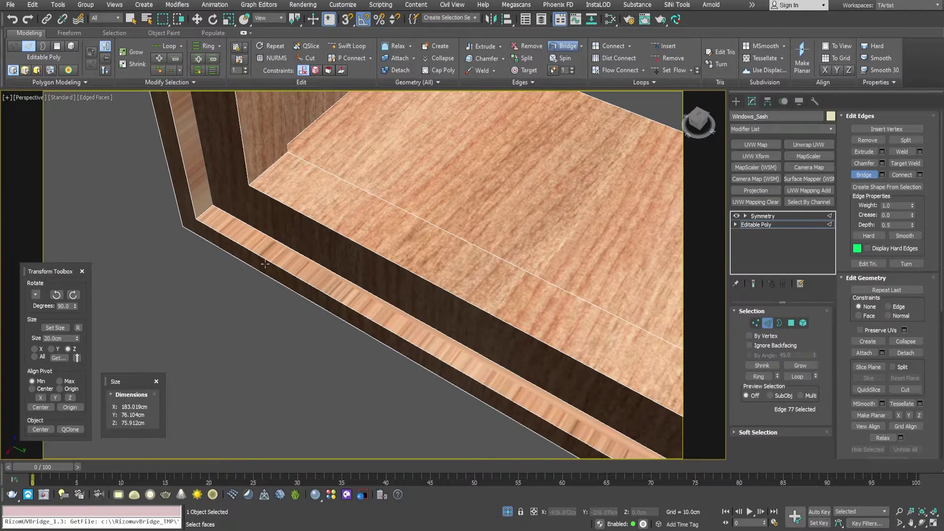
Cut diagonal mitre edges across the lower frame corner with P Connect, from the inner corner to the outer corner.
middle_click_drag(263, 236, 331, 55, "alt")
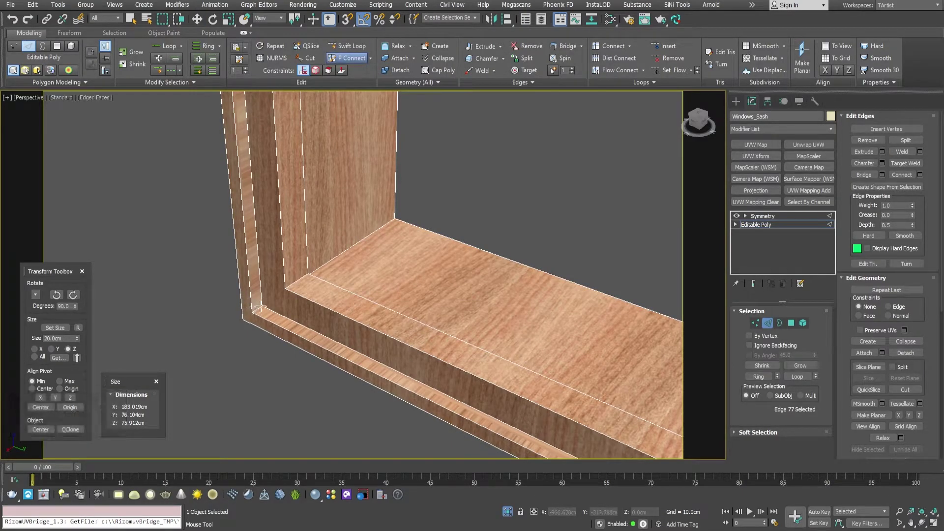
left_click_drag(288, 286, 290, 286, "ctrl")
right_click(298, 310)
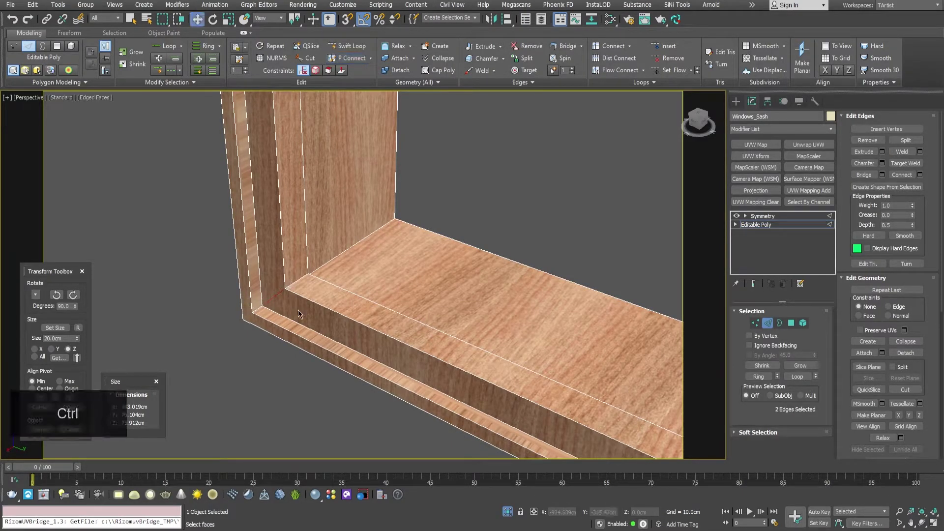
mouse_move(298, 310)
middle_mouse_down("alt")
mouse_move(267, 335)
mouse_move(328, 292)
middle_mouse_up("alt")
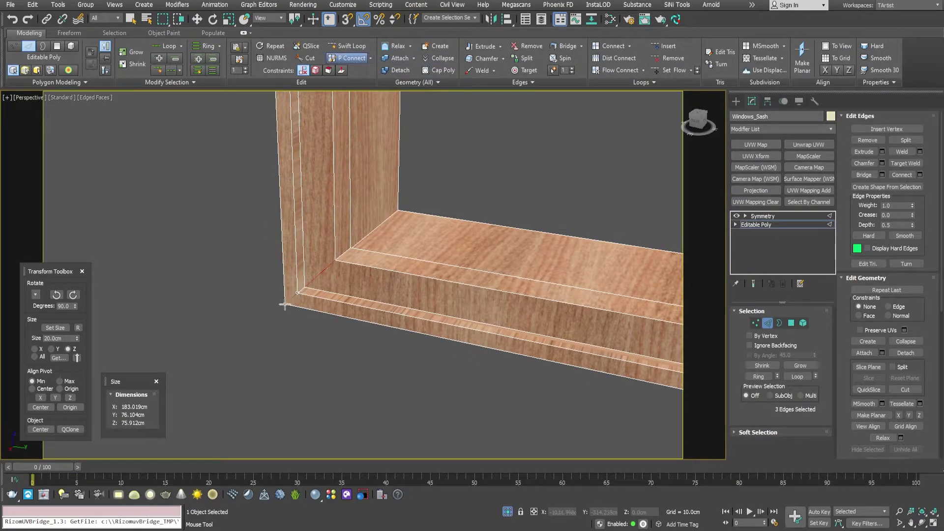
left_click_drag(285, 304, 281, 308, "ctrl")
mouse_move(338, 313)
middle_mouse_down("alt")
mouse_move(417, 301)
mouse_move(445, 285)
mouse_move(418, 241)
mouse_move(388, 237)
mouse_move(362, 256)
middle_mouse_up("alt")
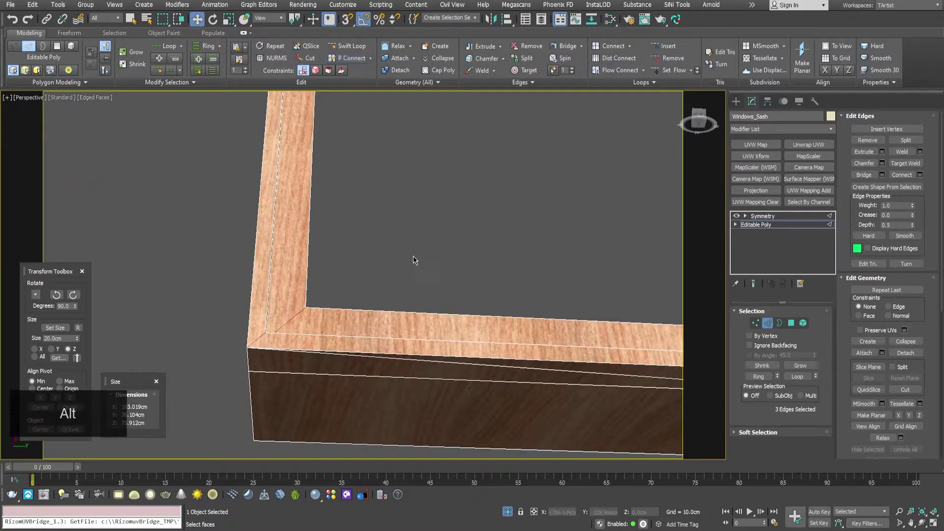
Show the Mesh Editing modifier set and add an Edit Poly modifier above Symmetry on the sash.
left_click(773, 217)
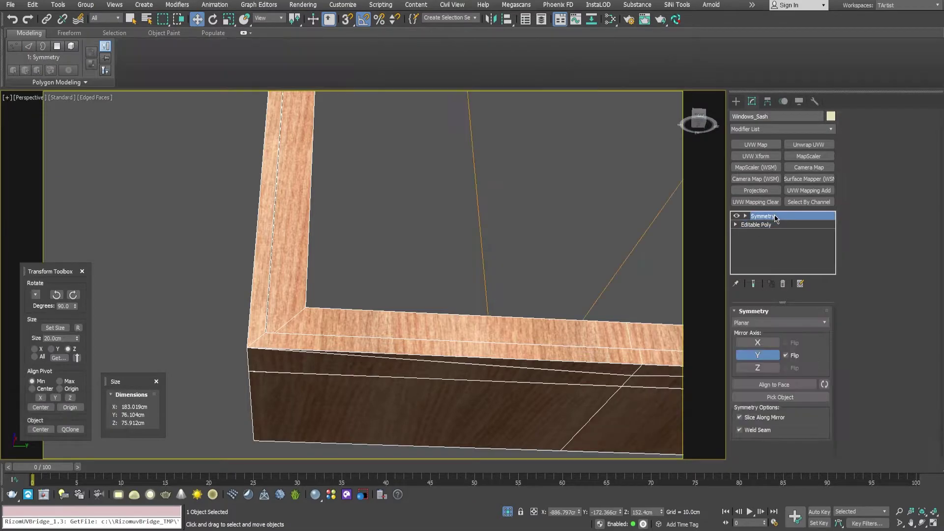
scroll(393, 261, "down", 10)
middle_click_drag(393, 258, 371, 216, "alt")
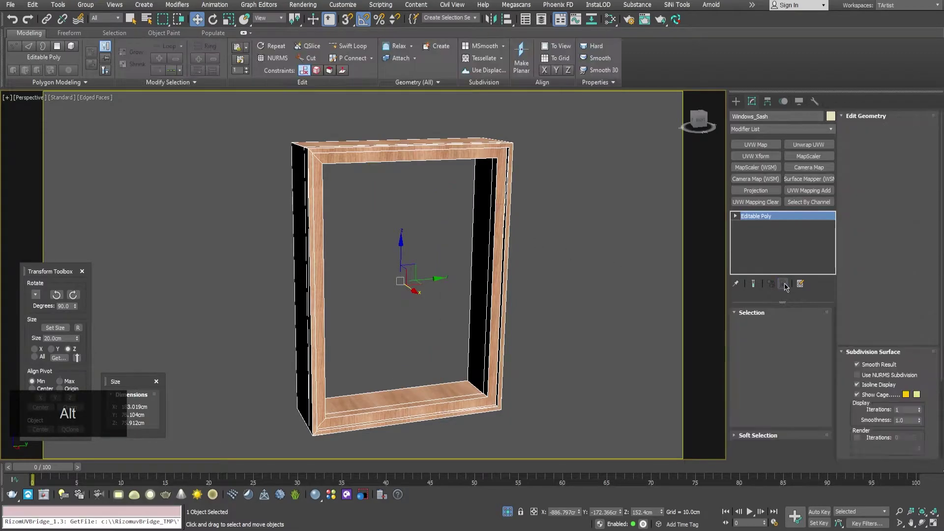
key("ctrl+z")
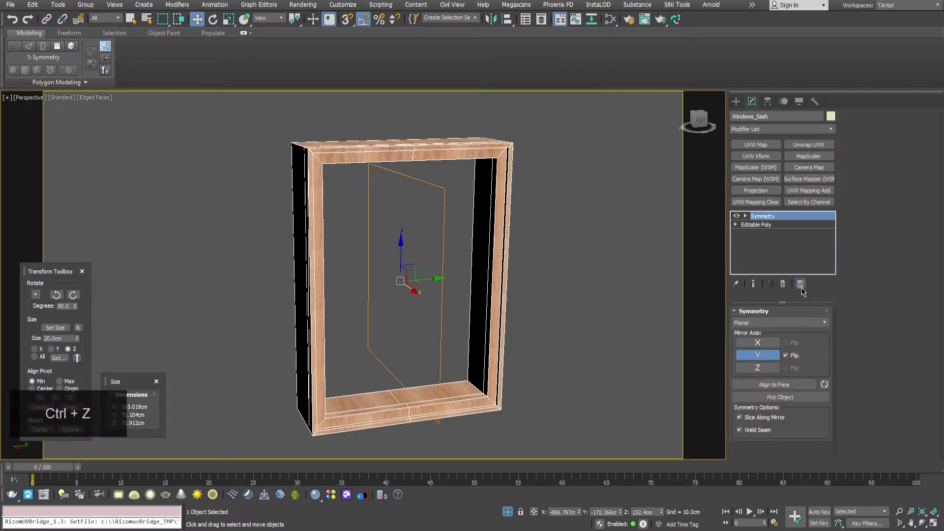
left_click(802, 288)
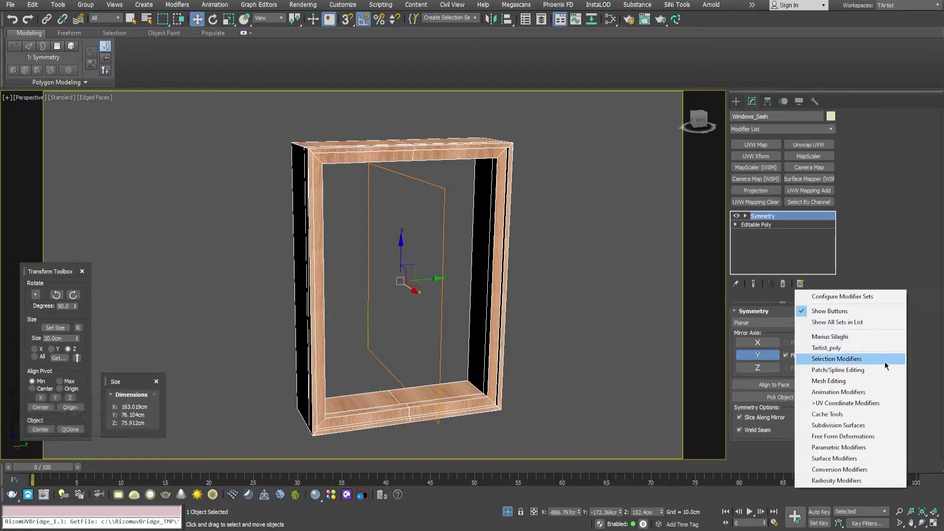
left_click(836, 381)
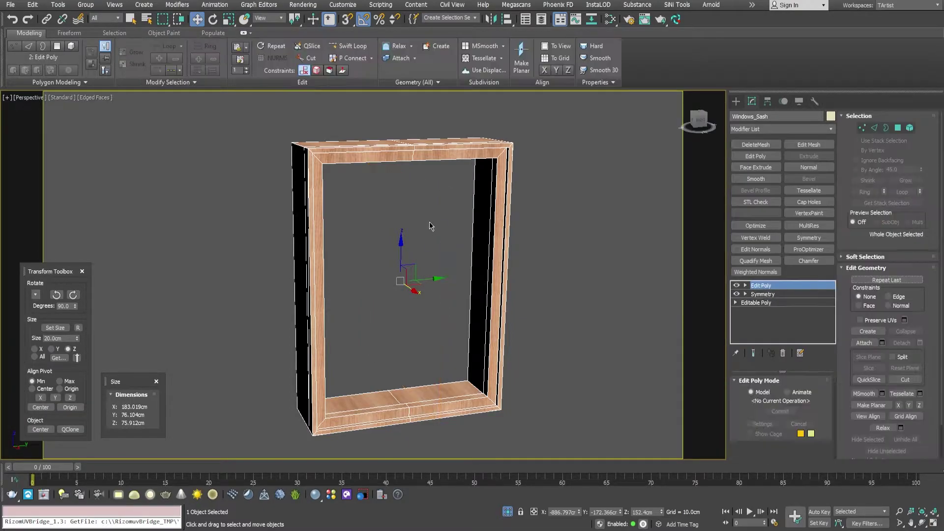
Weld all of the sash's vertices in the Edit Poly modifier with a 0.1 cm threshold.
middle_click_drag(378, 208, 331, 171, "alt")
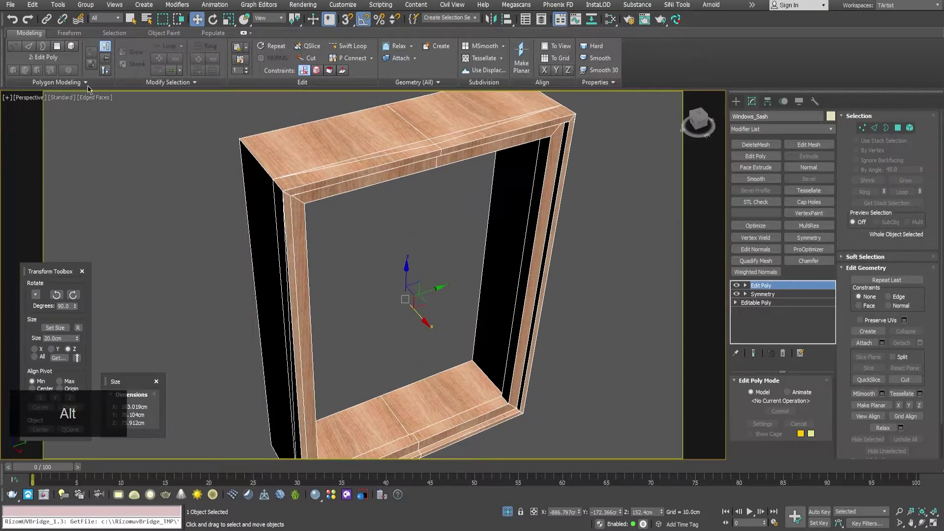
left_click(14, 46)
key("ctrl+a")
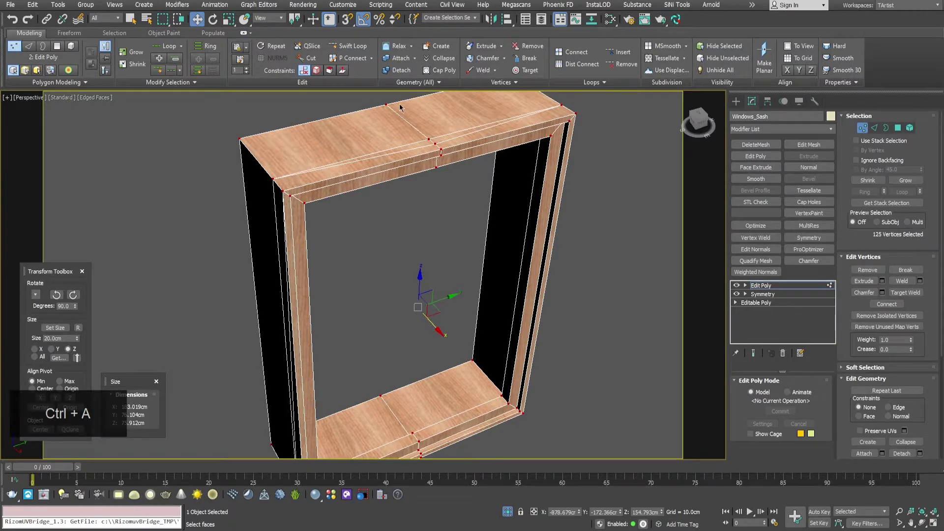
left_click(472, 70, "shift")
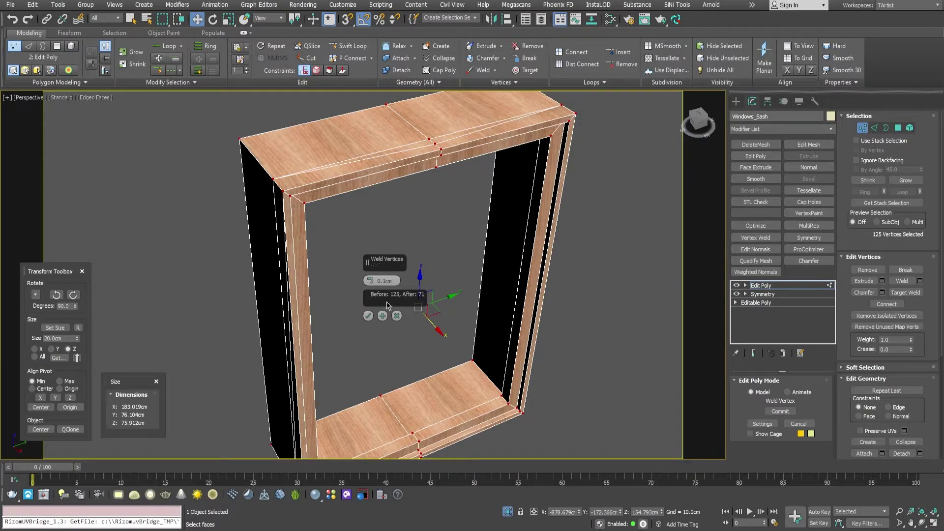
middle_click_drag(331, 282, 385, 229, "alt")
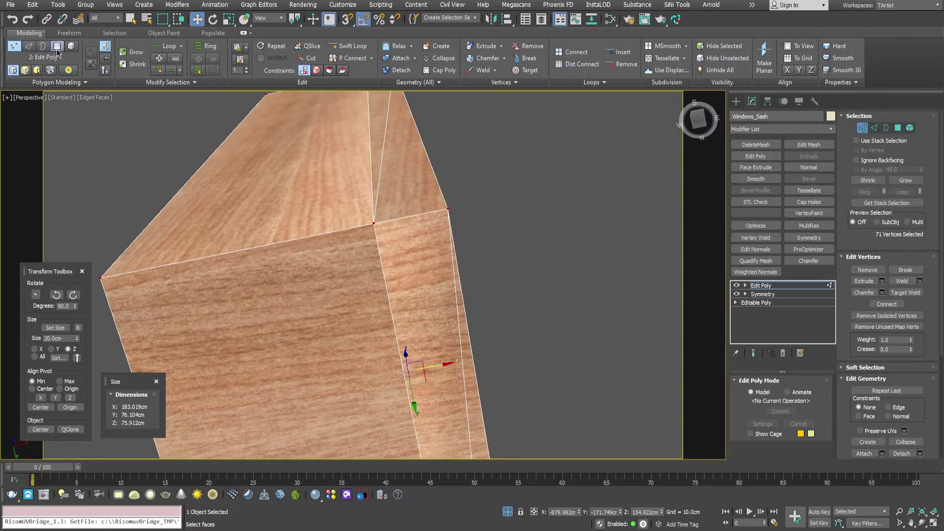
Delete the tapered polygon and its neighbour covering the narrow outer side strip in Polygon mode.
left_click(57, 47)
mouse_move(373, 172)
middle_mouse_down("alt")
mouse_move(384, 322)
mouse_move(385, 165)
middle_mouse_up("alt")
left_click_drag(387, 107, 414, 113)
middle_click_drag(414, 113, 427, 173, "alt")
scroll(386, 121, "down", 2)
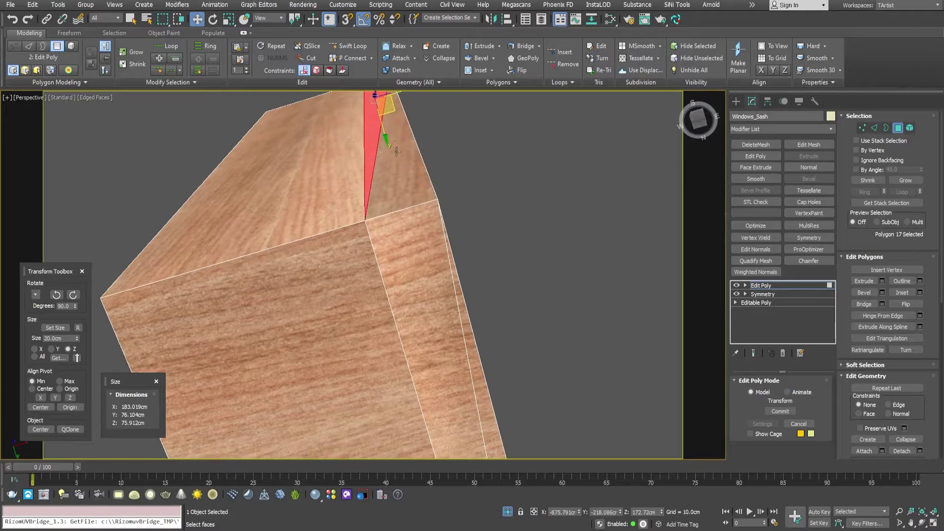
key("ctrl+z")
scroll(396, 195, "up", 2)
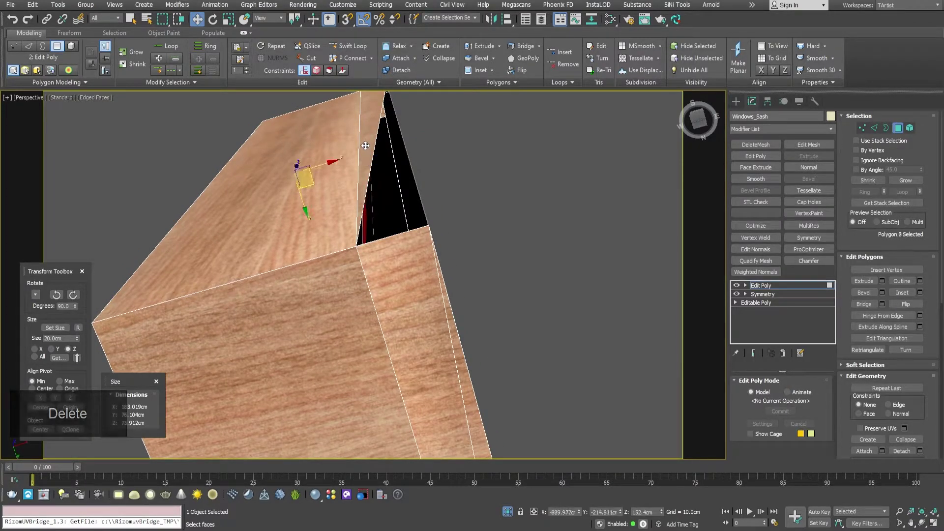
Try shifting the narrow polygons around the open outer side strip, undoing each move.
middle_click_drag(368, 131, 355, 204, "alt")
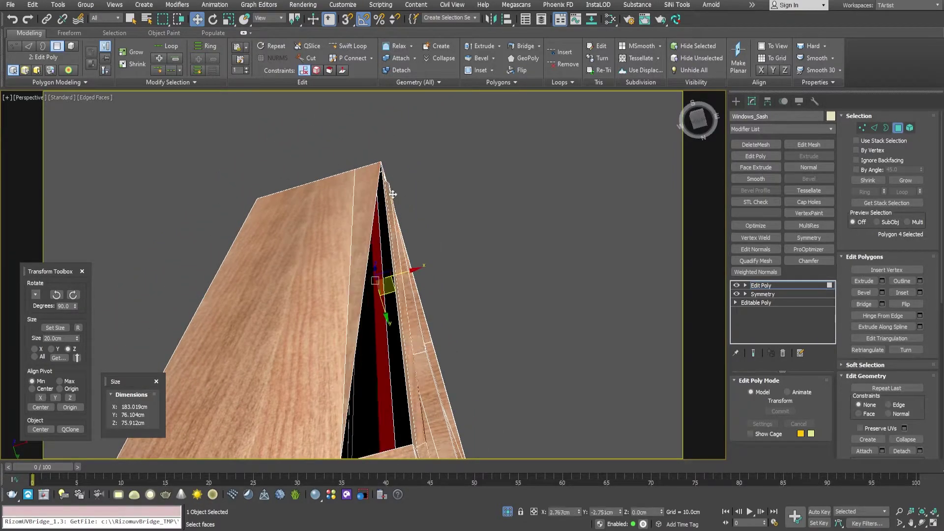
left_click(383, 208)
key("ctrl+z")
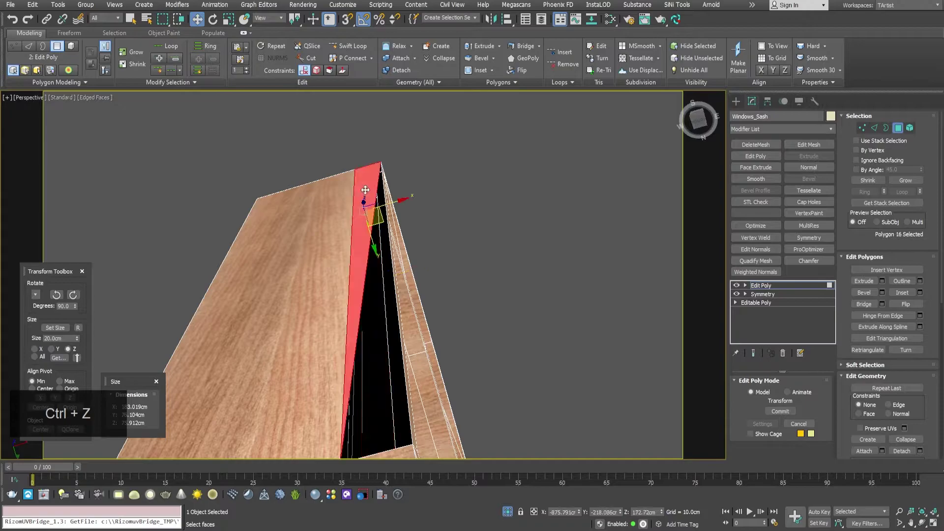
mouse_move(365, 190)
left_mouse_down()
mouse_move(327, 146)
mouse_move(286, 148)
mouse_move(297, 179)
mouse_move(351, 198)
left_mouse_up()
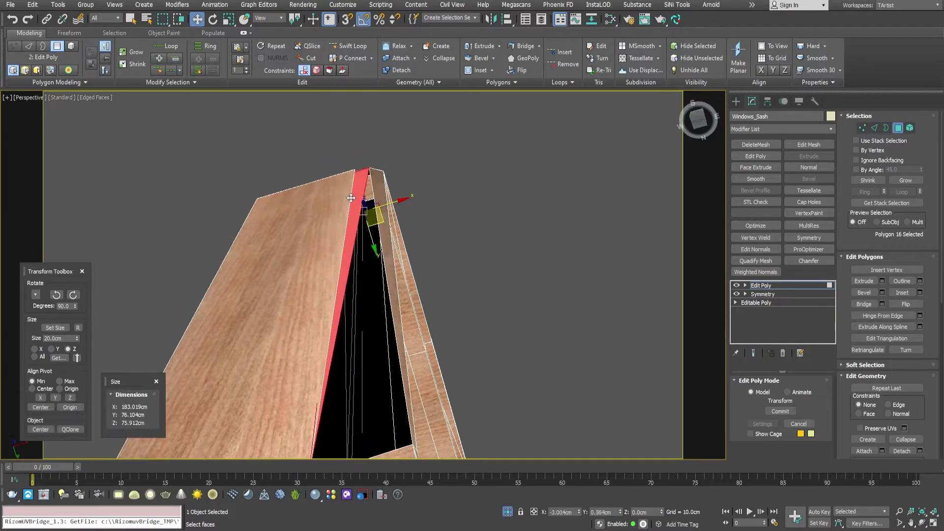
key("ctrl+z")
middle_click_drag(353, 197, 378, 351, "alt")
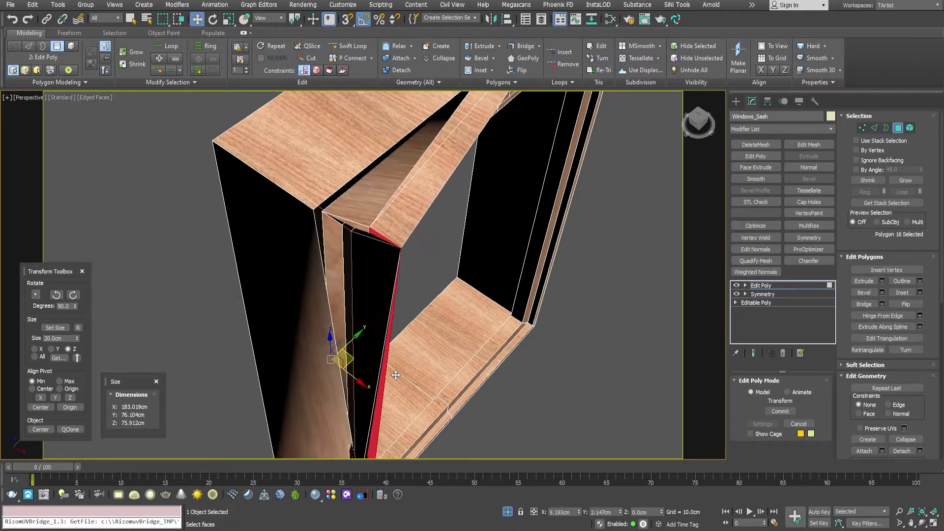
key("ctrl+z")
Delete the tapered polygon remaining beside the opening in the outer side strip.
middle_click_drag(381, 370, 371, 287, "alt")
scroll(406, 351, "down", 8)
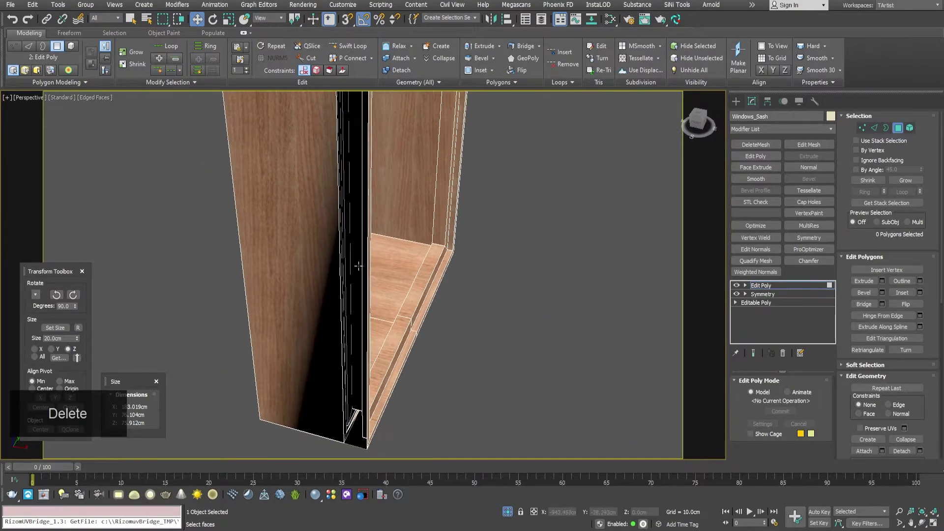
scroll(370, 204, "up", 6)
middle_click_drag(345, 217, 342, 276, "alt")
scroll(336, 276, "up", 8)
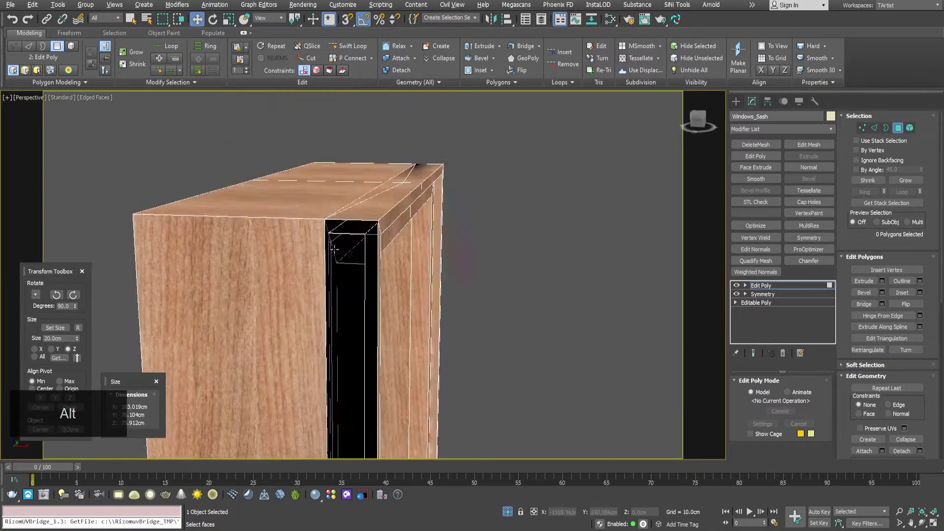
Delete the hidden polygons inside the top corner behind the open side strip.
middle_click_drag(362, 223, 406, 212, "alt")
key("Delete")
middle_click_drag(415, 256, 435, 211)
left_click(426, 236)
key("Delete")
middle_click_drag(445, 175, 393, 209, "alt")
key("Delete")
Delete the remaining hidden interior polygons deeper inside the hollow of the sash's top rail.
scroll(436, 198, "up", 3)
left_click(434, 221)
key("Delete")
left_click(401, 223)
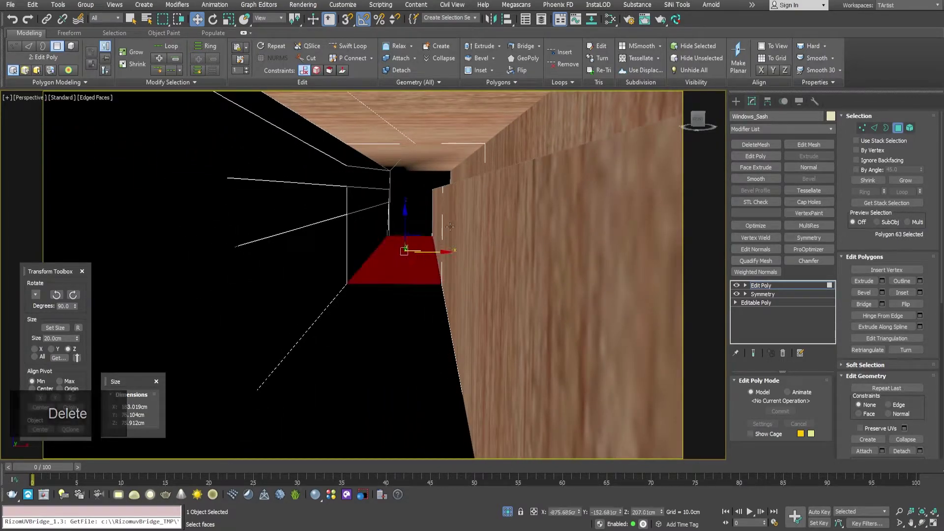
key("Delete")
middle_click_drag(381, 232, 293, 254, "alt")
left_click(384, 275)
key("Delete")
scroll(344, 240, "up", 2)
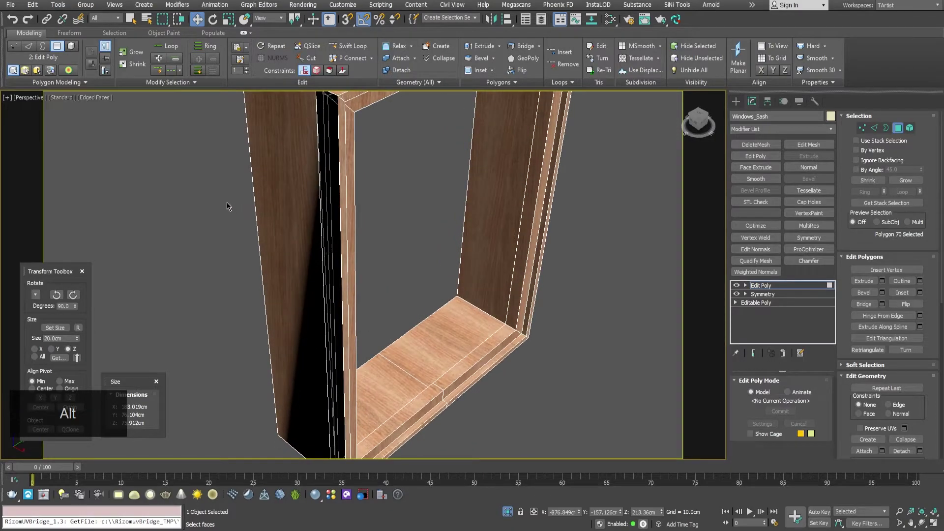
Bridge the facing edges across the open black strip on the outer side of the window sash.
key("2")
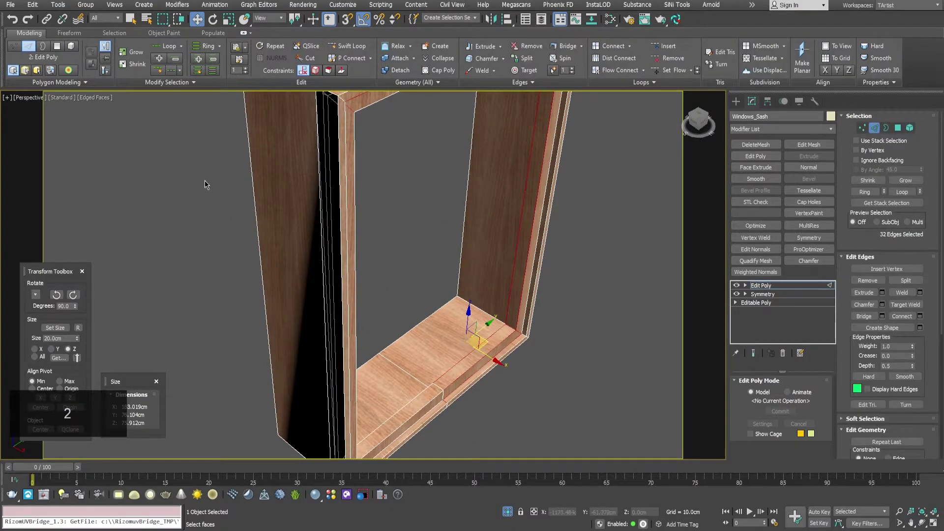
left_click(567, 46)
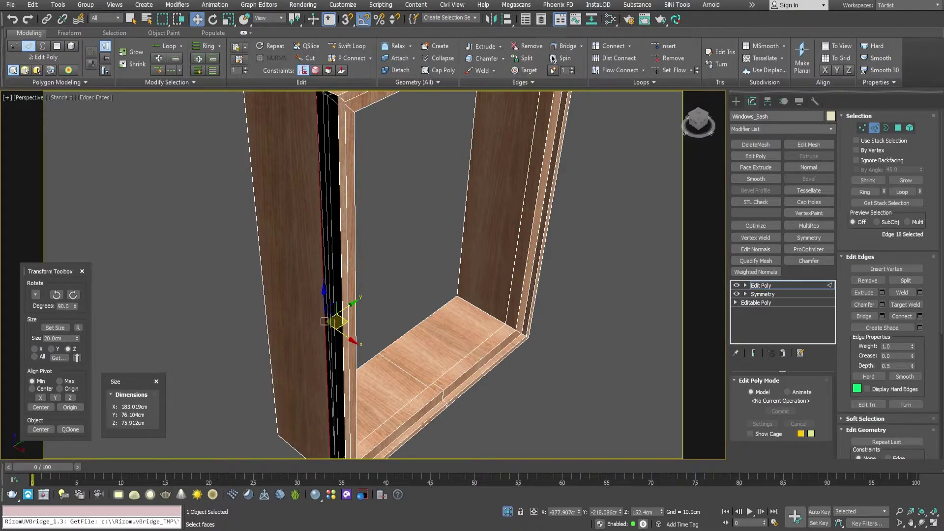
left_click(340, 204)
middle_click_drag(325, 291, 353, 255, "alt")
key("2")
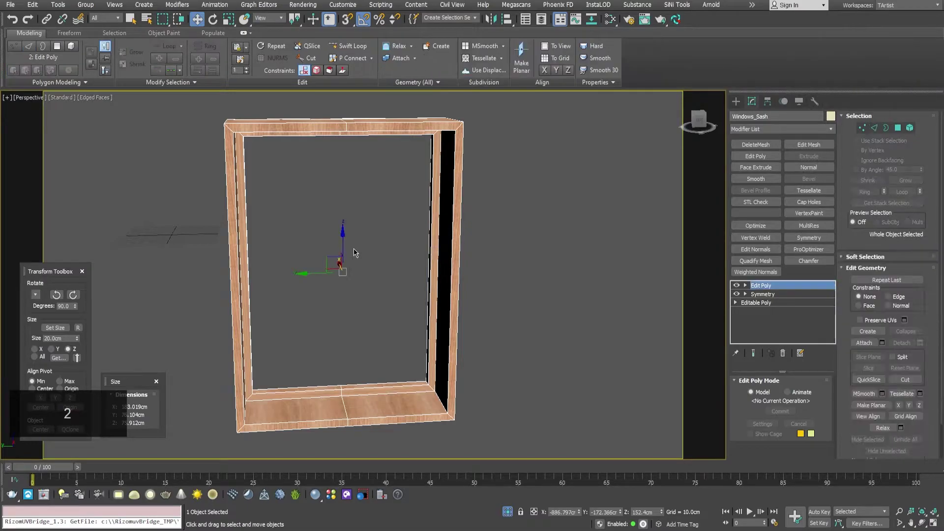
mouse_move(353, 264)
middle_mouse_down("alt")
mouse_move(394, 252)
mouse_move(349, 238)
mouse_move(381, 251)
mouse_move(361, 250)
middle_mouse_up("alt")
left_click(675, 6)
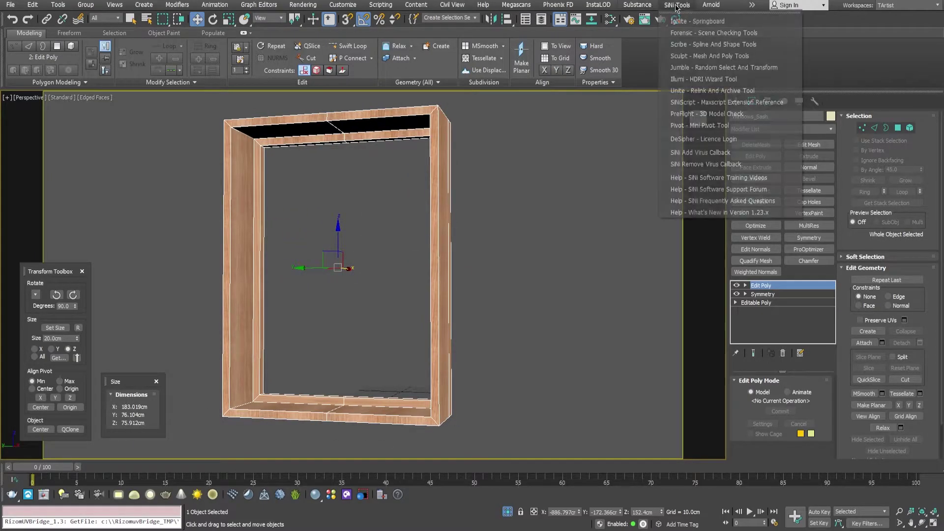
left_click(637, 6)
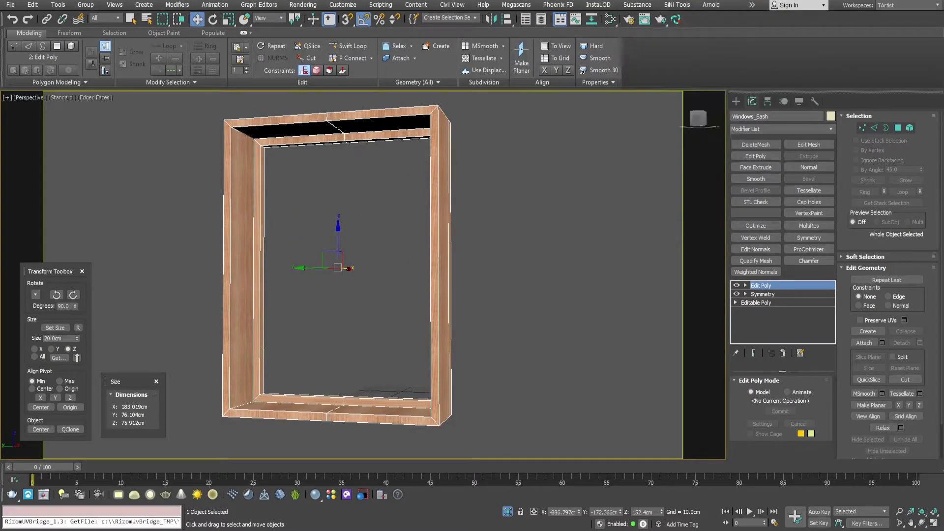
left_click(572, 6)
mouse_move(478, 5)
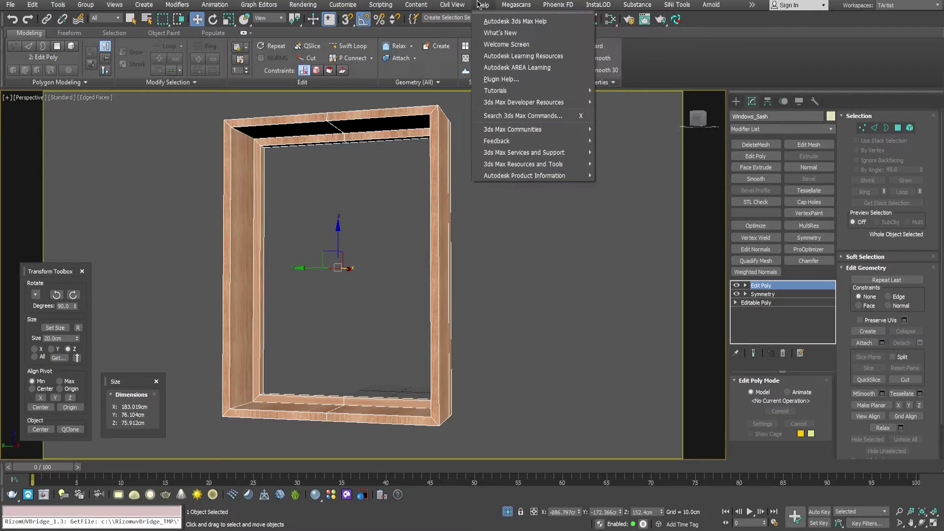
mouse_move(600, 4)
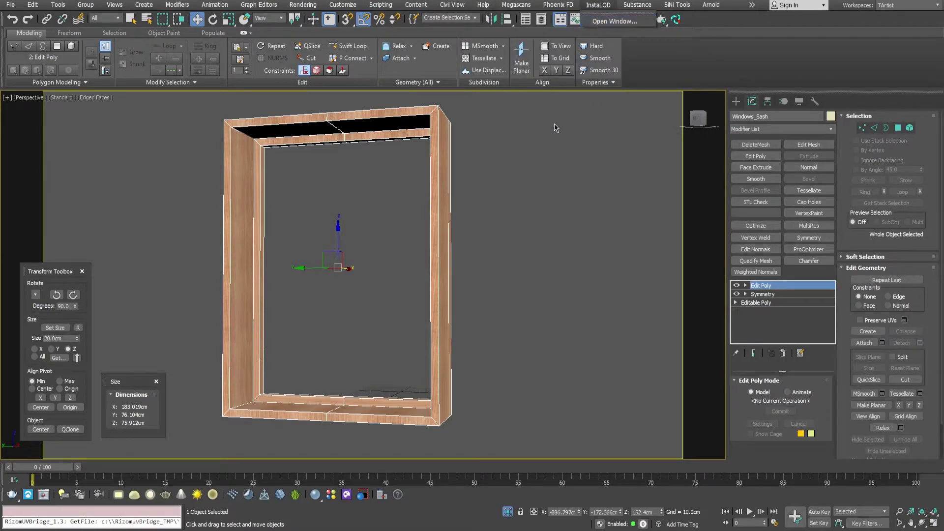
Unhide all objects in the scene and isolate the window glass.
middle_click_drag(401, 252, 383, 261, "alt")
right_click(382, 261)
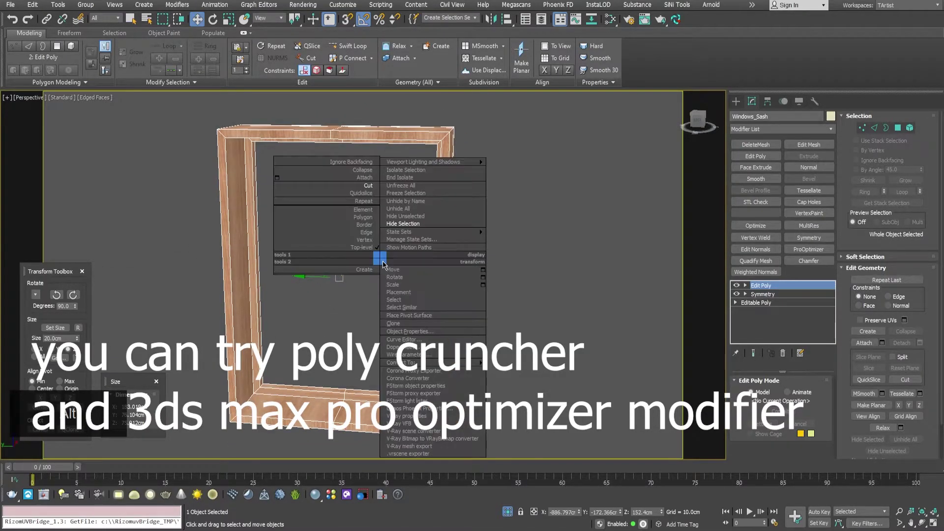
left_click(410, 209)
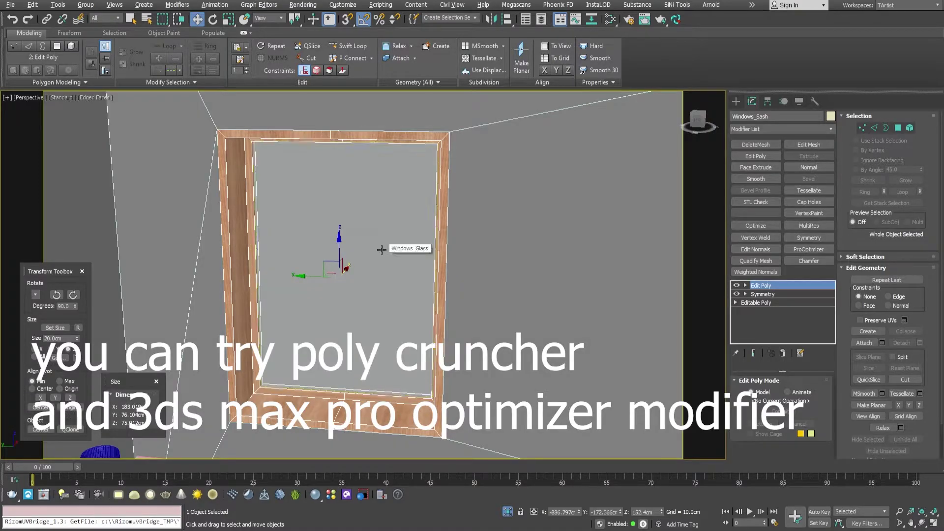
mouse_move(381, 250)
middle_mouse_down("alt")
mouse_move(406, 242)
mouse_move(365, 236)
mouse_move(378, 255)
mouse_move(408, 251)
mouse_move(387, 251)
middle_mouse_up("alt")
left_click(355, 222)
key("alt+q")
Convert the isolated window glass to an editable poly.
right_click(380, 218)
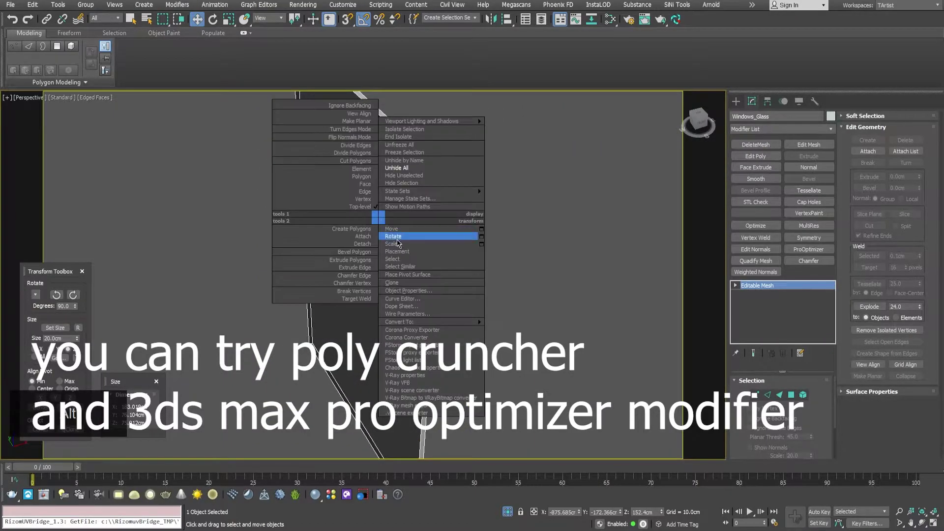
mouse_move(454, 323)
left_click(523, 330)
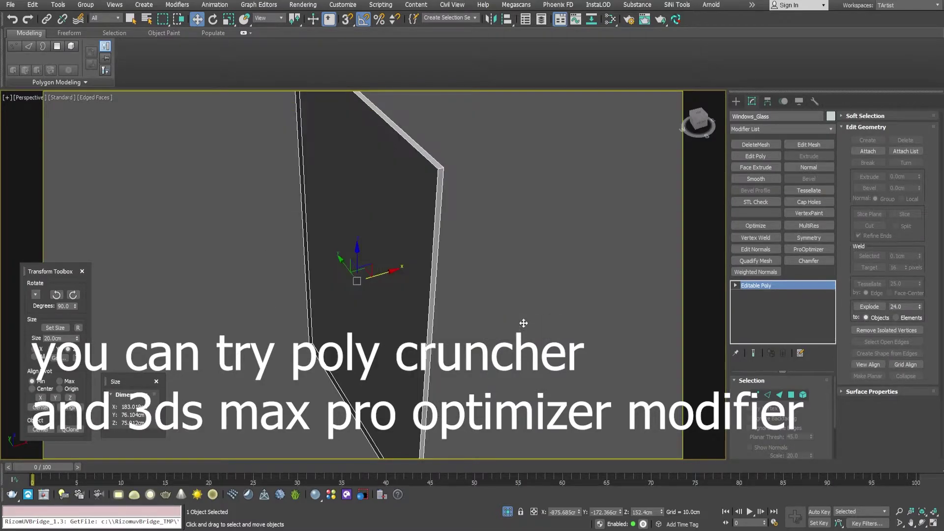
Examine the window glass with all its polygons selected to check that its mesh is clean.
middle_click_drag(472, 286, 451, 299, "alt")
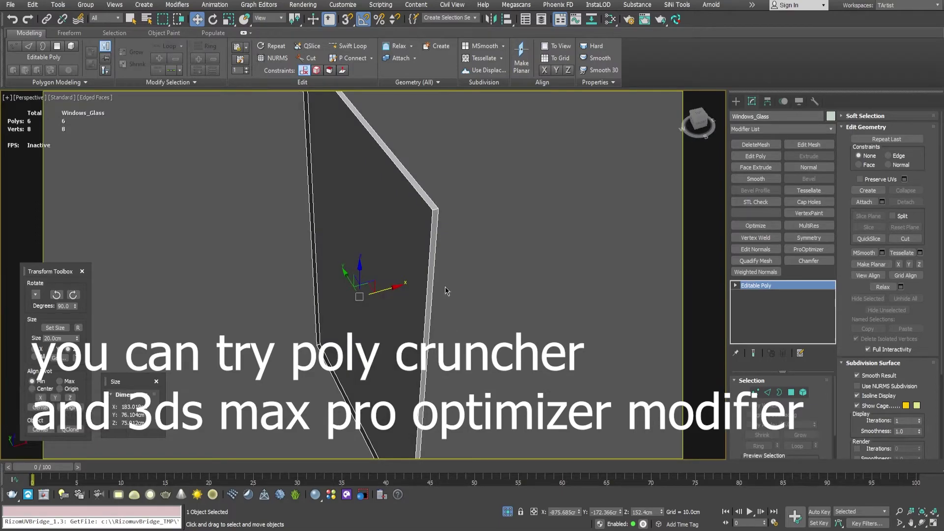
key("4")
left_click(421, 274)
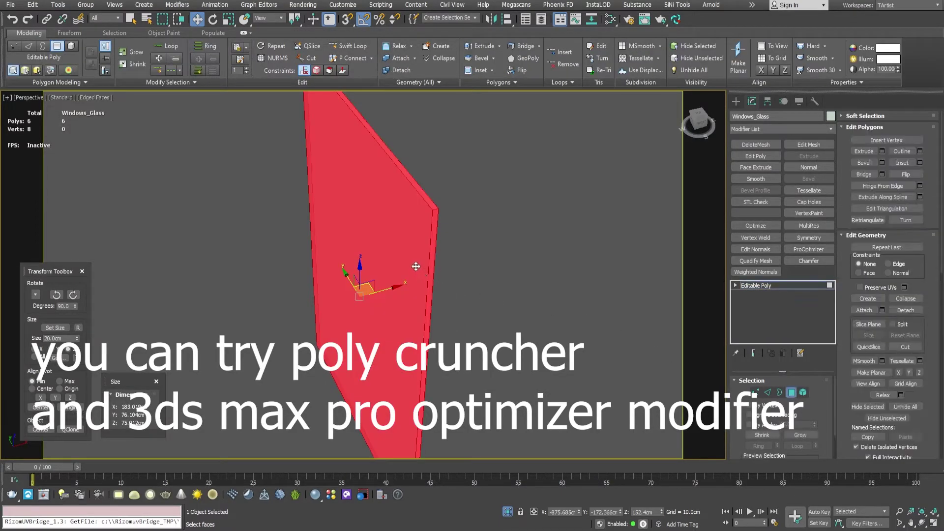
left_click(401, 229)
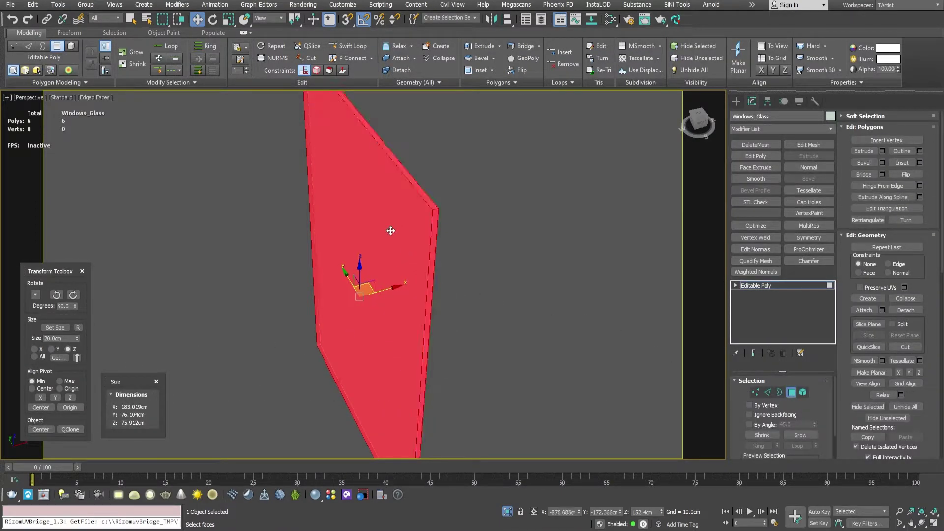
key("ctrl+a")
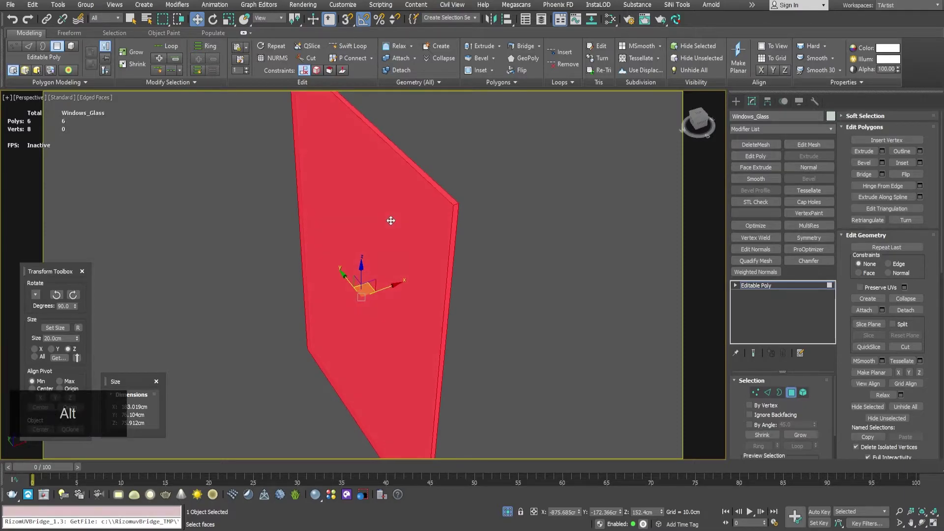
middle_click_drag(391, 219, 399, 221, "alt")
key("4")
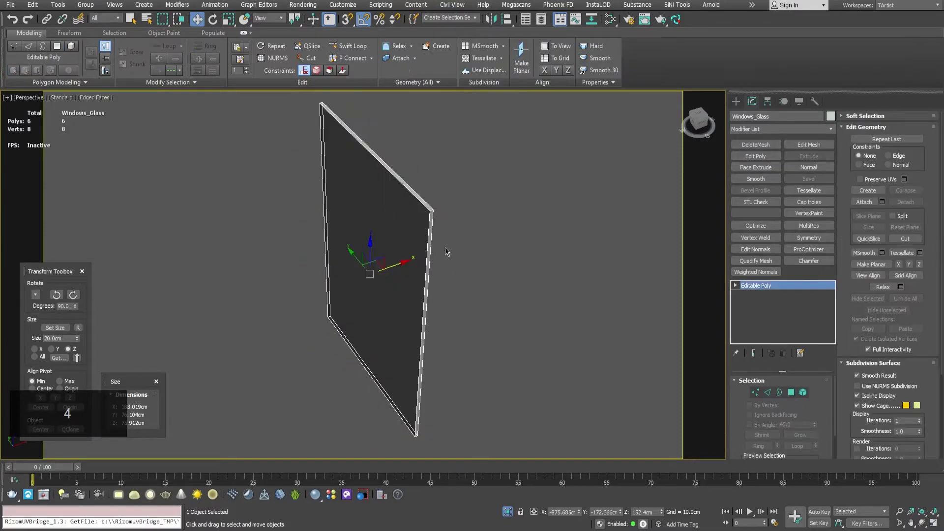
middle_click_drag(472, 253, 484, 238, "alt")
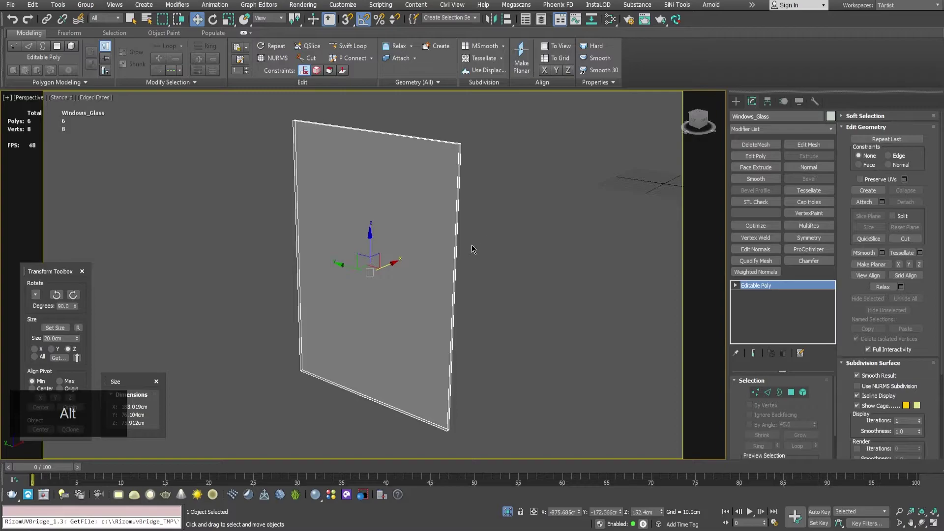
Switch the isolation from the glass to the window sash and save the scene.
left_click(508, 513)
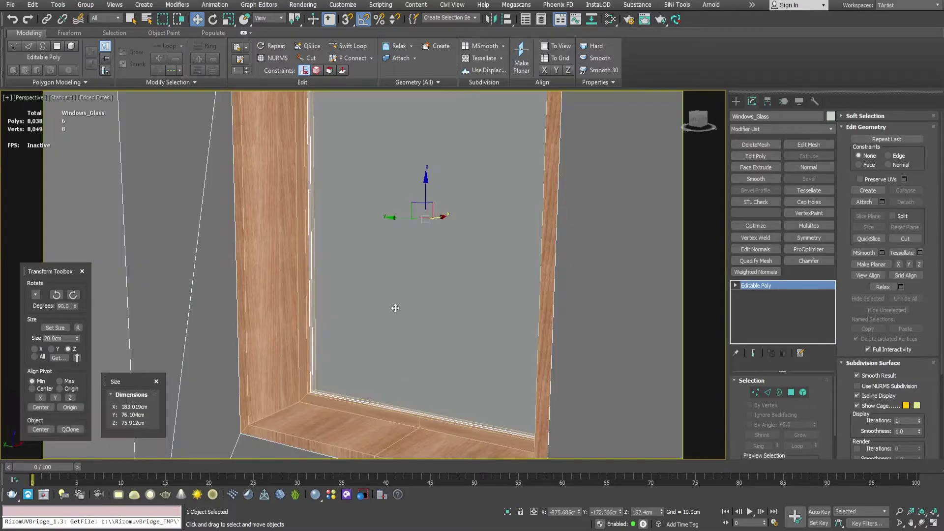
left_click(330, 289, "ctrl")
middle_click_drag(330, 289, 325, 305)
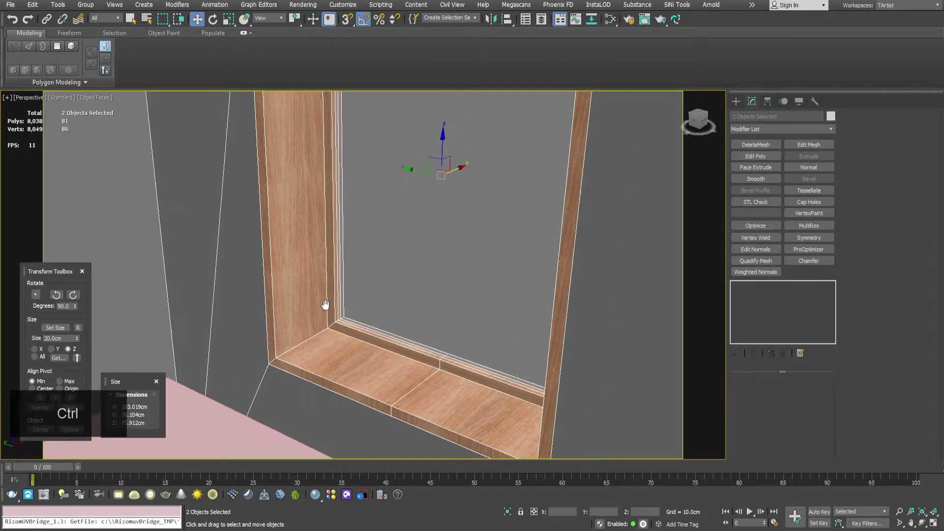
left_click(306, 273)
key("alt+q")
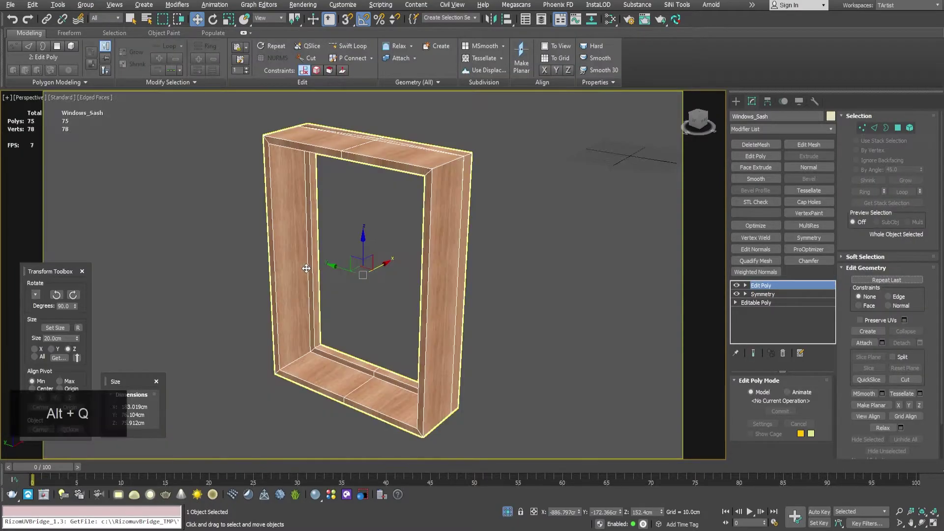
key("ctrl+s")
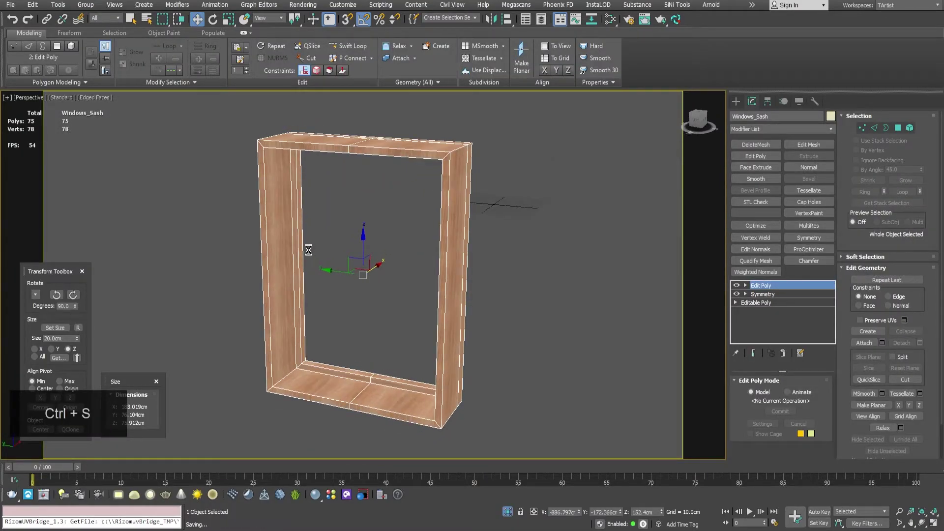
Add a Symmetry modifier to the sash, mirroring on the Y axis with Flip enabled.
middle_click_drag(301, 243, 402, 158, "alt")
middle_click_drag(343, 297, 357, 277, "alt")
scroll(323, 181, "up", 3)
middle_click_drag(323, 182, 309, 266, "alt")
scroll(312, 269, "down", 4)
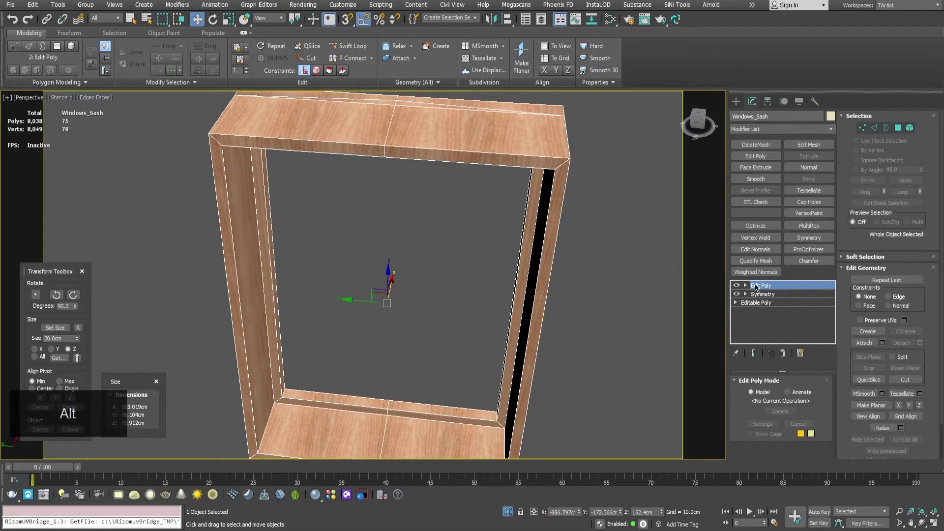
left_click(809, 238)
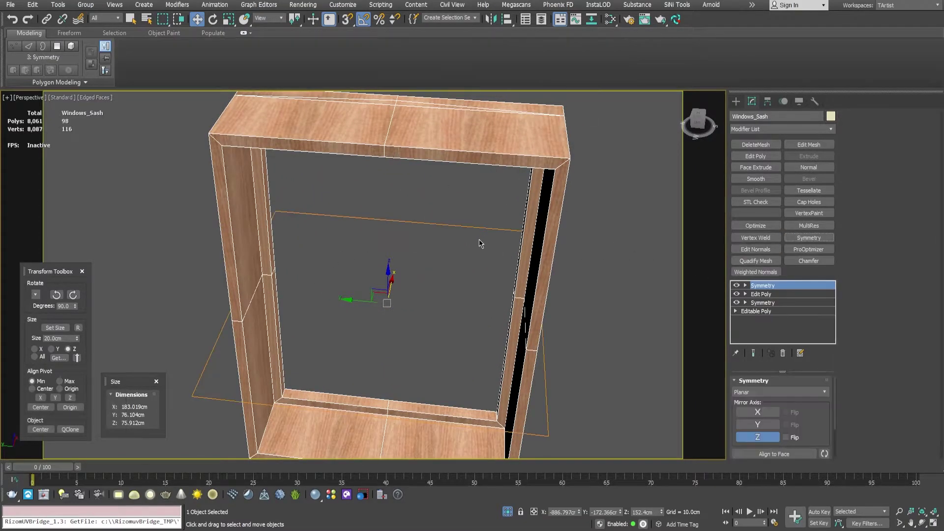
left_click(758, 437)
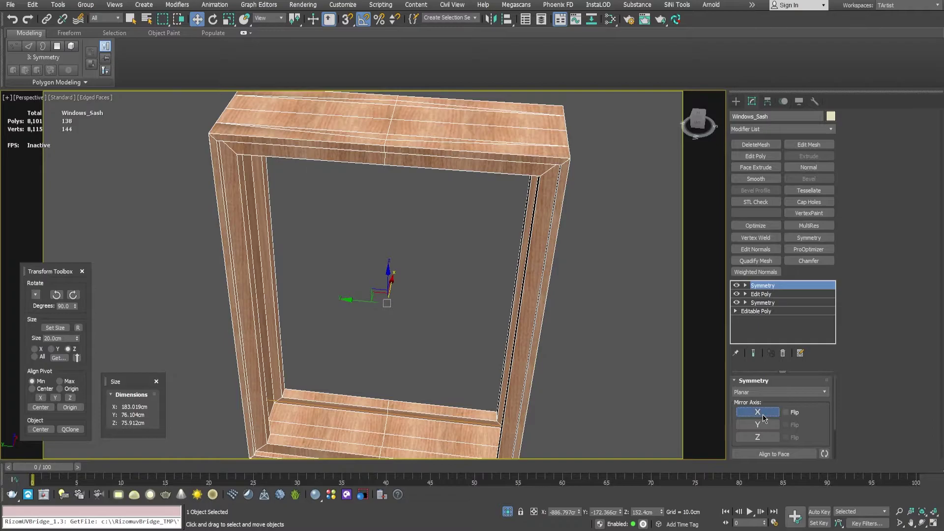
left_click(760, 425)
middle_click_drag(522, 320, 472, 294, "alt")
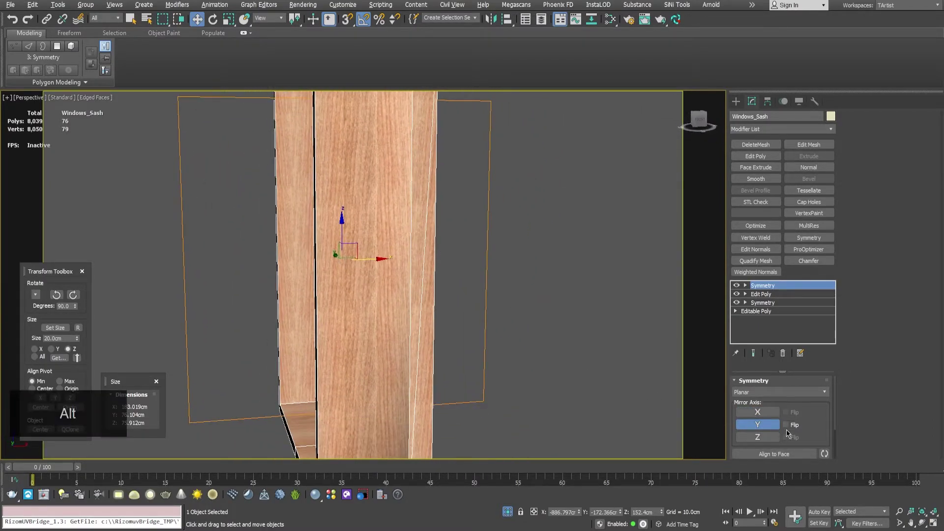
left_click(786, 425)
Remove the redundant lengthwise edges along the sash's top rail in the Edit Poly level below the upper Symmetry.
middle_click_drag(406, 274, 418, 168, "alt")
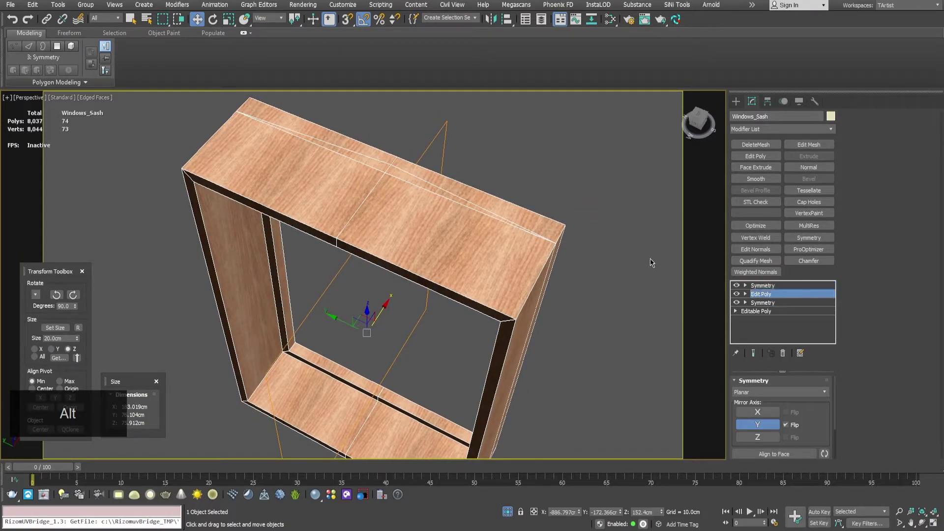
key("2")
left_click(417, 178)
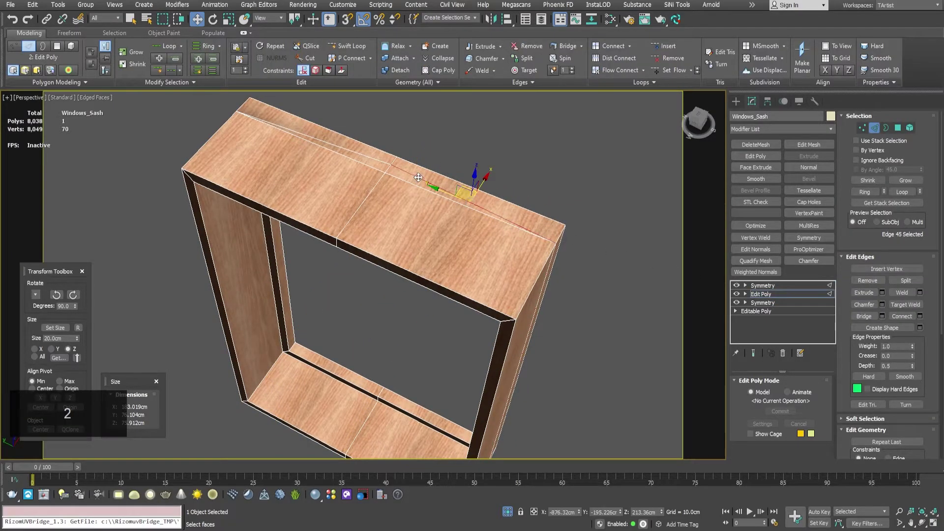
key("ctrl+BackSpace")
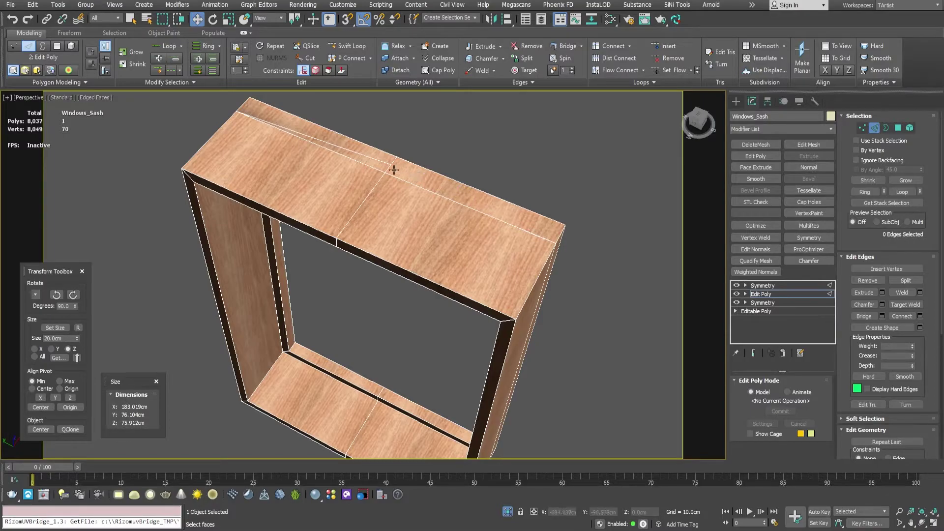
middle_click_drag(390, 165, 384, 173)
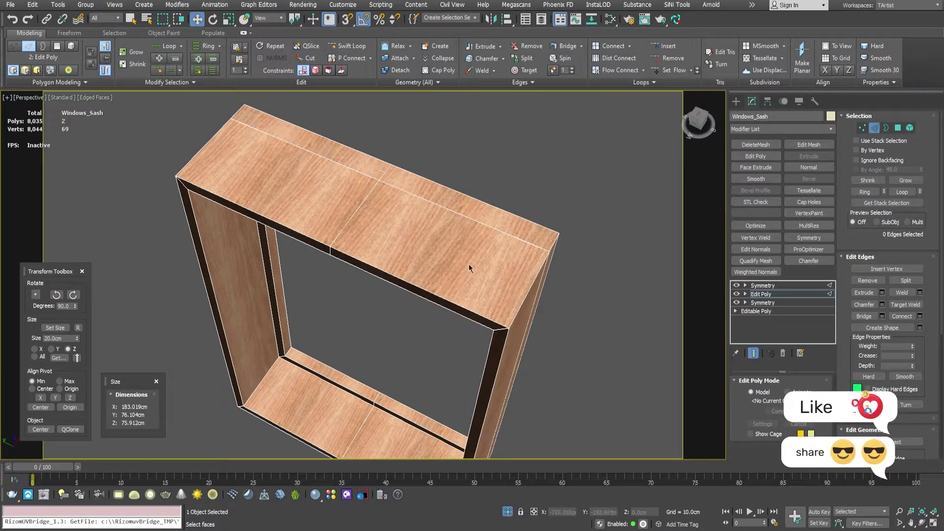
Examine the mirrored sash's edge layout in wireframe from the upper Symmetry level.
middle_click_drag(441, 235, 358, 211, "alt")
left_click(779, 286)
key("F3")
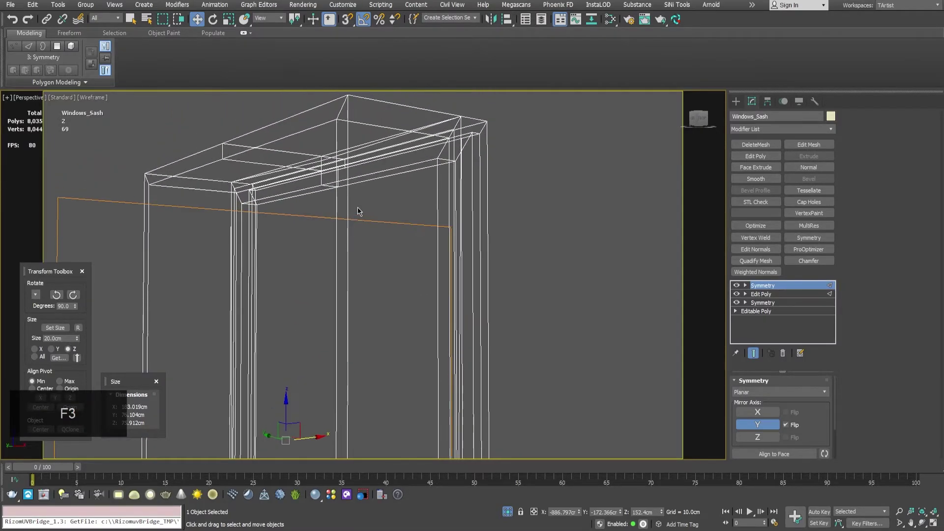
scroll(358, 211, "up", 2)
mouse_move(431, 131)
middle_mouse_down("alt")
mouse_move(484, 146)
mouse_move(478, 162)
mouse_move(406, 196)
mouse_move(338, 201)
mouse_move(352, 204)
mouse_move(348, 215)
mouse_move(325, 216)
mouse_move(392, 206)
mouse_move(385, 179)
mouse_move(377, 261)
mouse_move(402, 270)
mouse_move(377, 224)
middle_mouse_up("alt")
key("F3")
Convert the sash with its modifiers to an editable poly and save the scene.
right_click(261, 131)
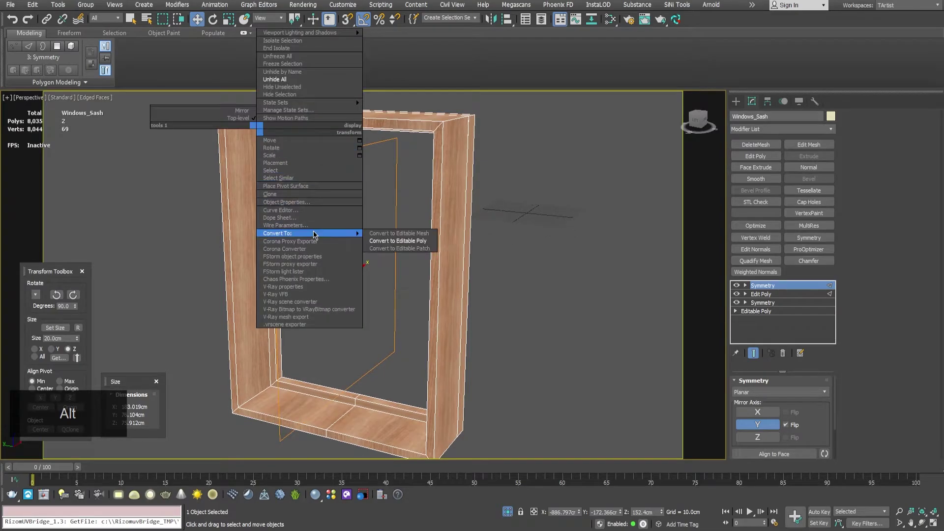
left_click(389, 242)
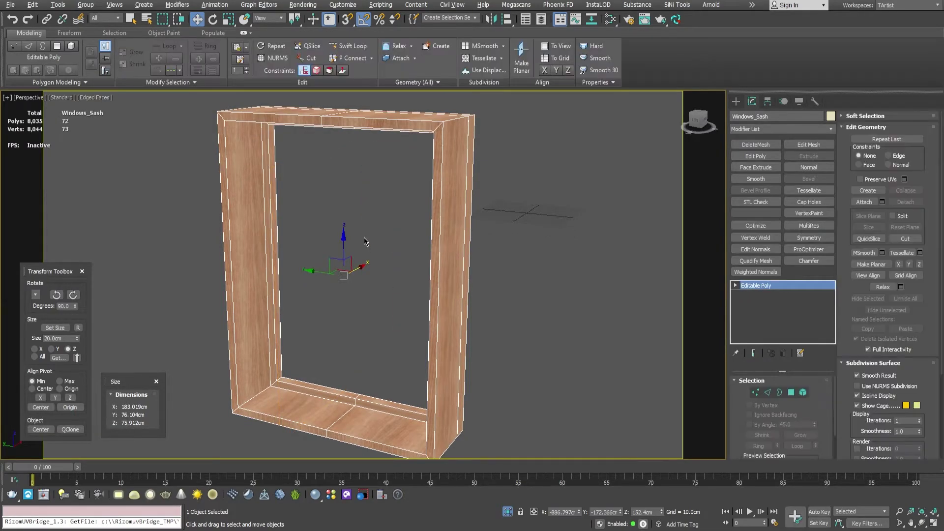
middle_click_drag(363, 242, 374, 206, "alt")
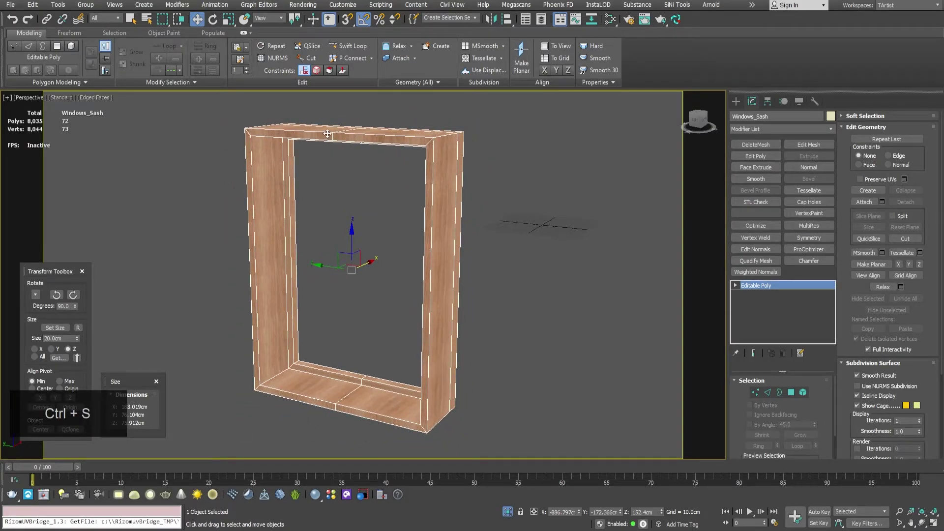
Send the window sash to RizomUV through the RizomUV Bridge in New mode.
left_click(676, 19)
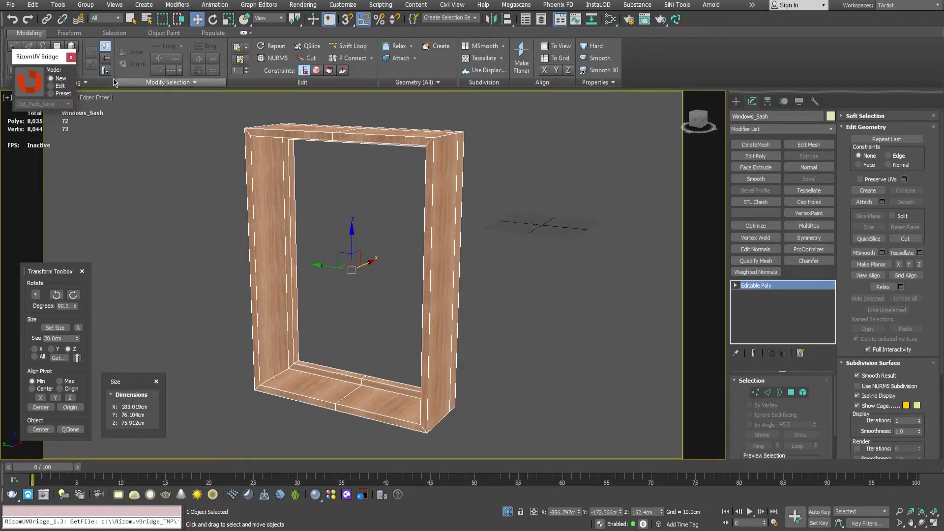
left_click(29, 81)
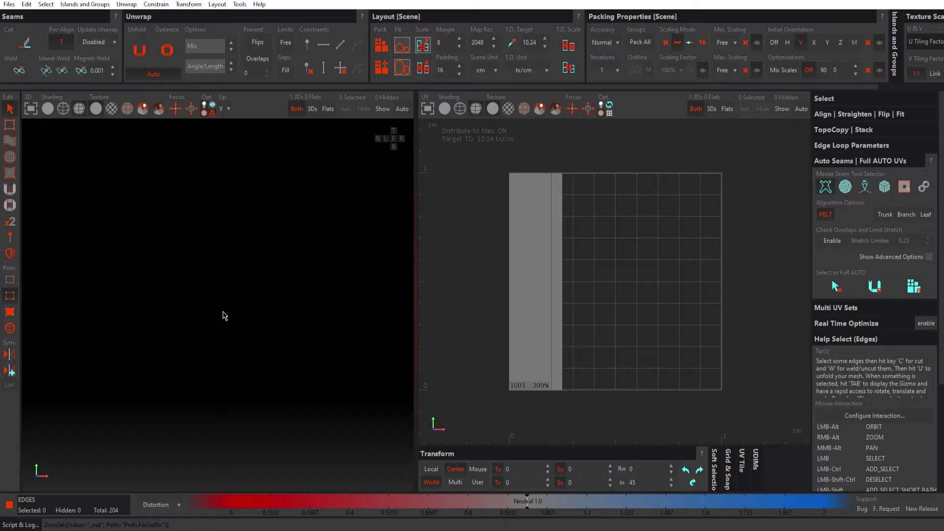
Examine the imported sash's edges from several sides, including the upper frame corners in wireframe shading.
key("f")
left_click_drag(164, 296, 352, 326, "alt")
left_click_drag(285, 301, 206, 206, "alt")
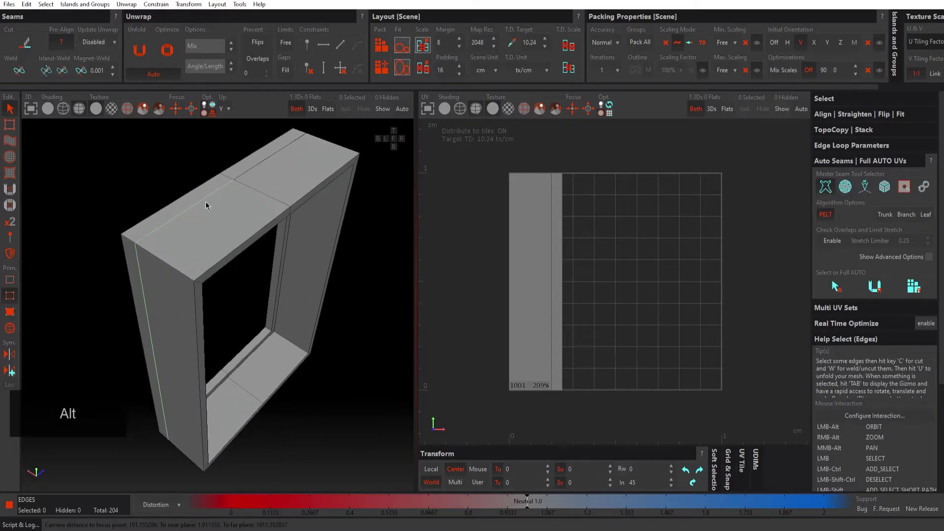
mouse_move(148, 299)
left_mouse_down("alt")
mouse_move(196, 468)
mouse_move(216, 300)
mouse_move(208, 359)
mouse_move(165, 242)
mouse_move(238, 188)
mouse_move(212, 257)
mouse_move(217, 223)
mouse_move(196, 216)
mouse_move(190, 185)
mouse_move(189, 204)
mouse_move(129, 204)
left_mouse_up("alt")
left_click(63, 109)
right_click_drag(292, 196, 333, 191, "alt")
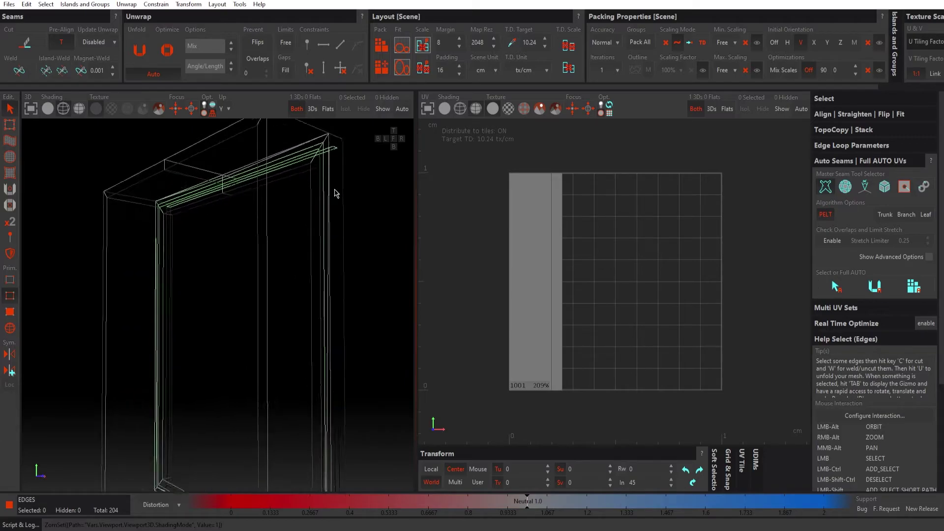
left_click_drag(333, 190, 258, 196, "alt")
right_click_drag(258, 196, 292, 195, "alt")
left_click_drag(293, 195, 234, 195, "alt")
left_click_drag(195, 256, 242, 252, "alt")
left_click_drag(298, 260, 273, 294, "alt")
right_click_drag(273, 294, 220, 291, "alt")
left_click_drag(219, 291, 255, 224, "alt")
right_click_drag(255, 224, 349, 215, "alt")
mouse_move(348, 216)
left_mouse_down("alt")
mouse_move(324, 215)
mouse_move(337, 208)
left_mouse_up("alt")
left_click_drag(260, 224, 270, 240, "alt")
Check the polygons and island along the sash's inner top rail and corner in shaded view with edges.
left_click(82, 113)
left_click_drag(199, 236, 215, 211, "alt")
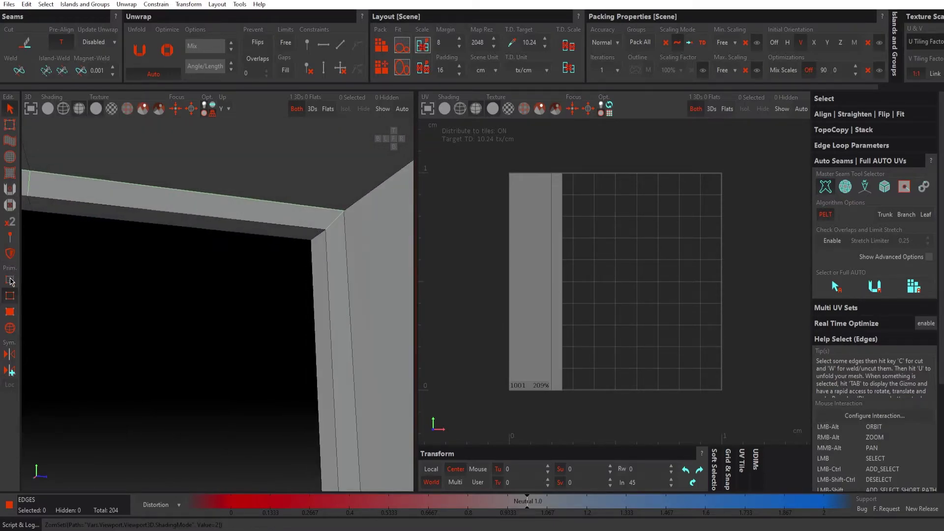
left_click(8, 319)
left_click(265, 227)
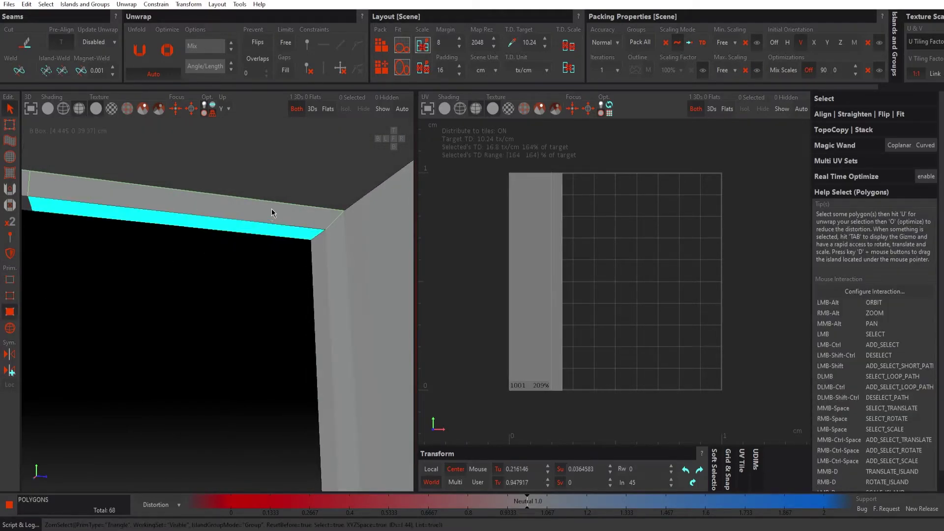
left_click_drag(305, 218, 358, 198, "alt")
left_click(259, 218)
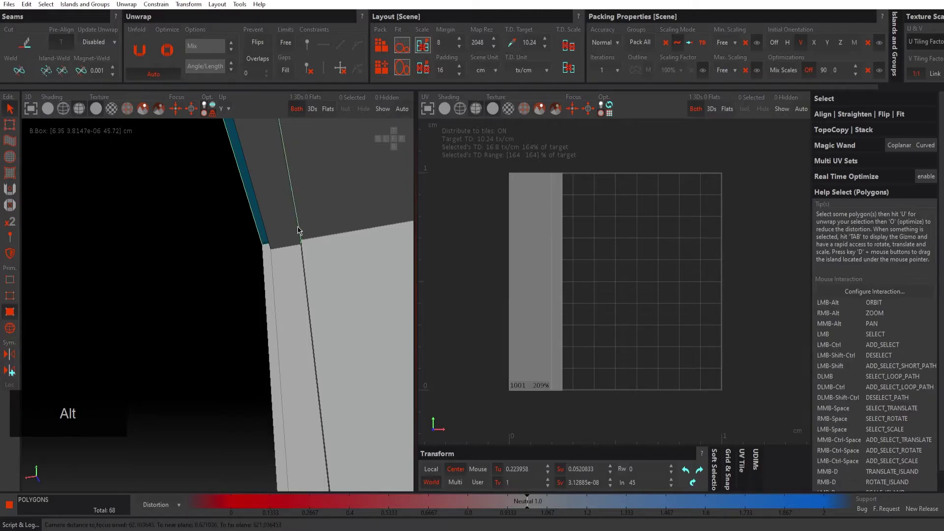
left_click_drag(298, 230, 199, 247, "alt")
left_click(10, 327)
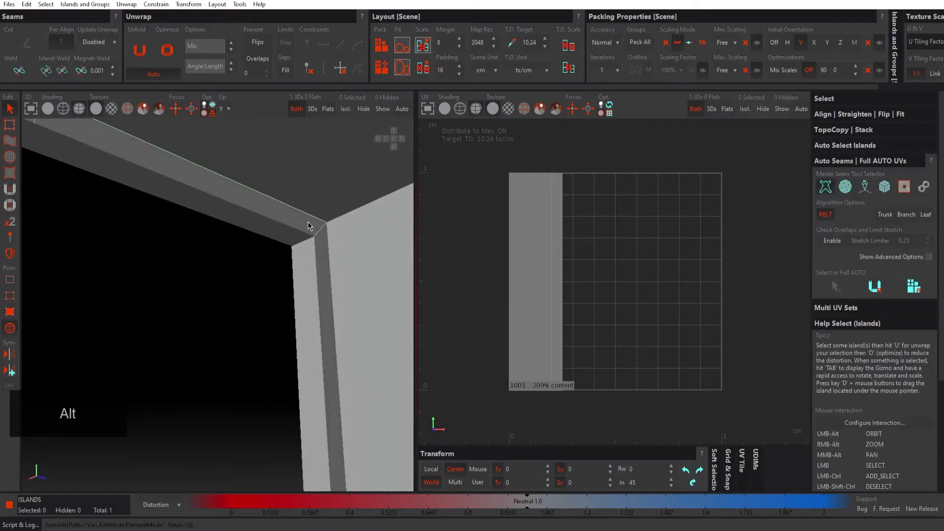
left_click(297, 234)
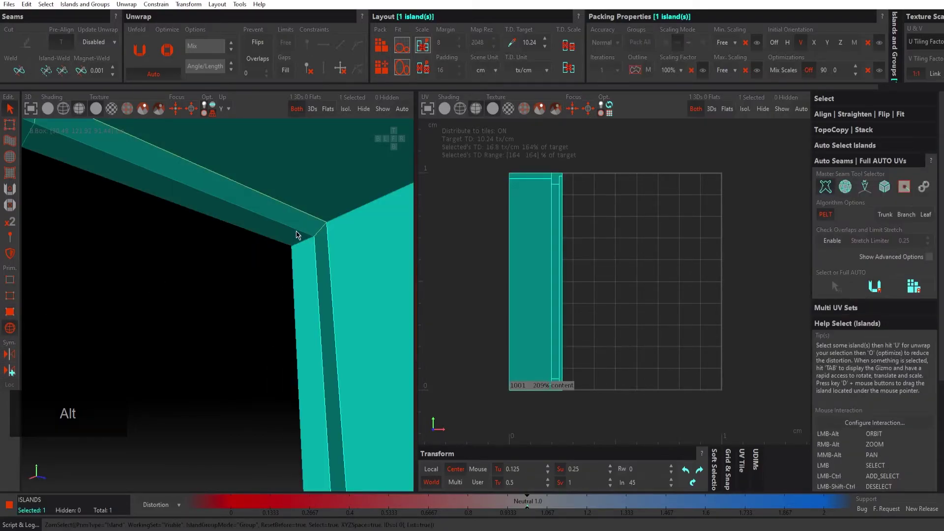
left_click_drag(241, 276, 59, 316, "alt")
left_click(238, 283)
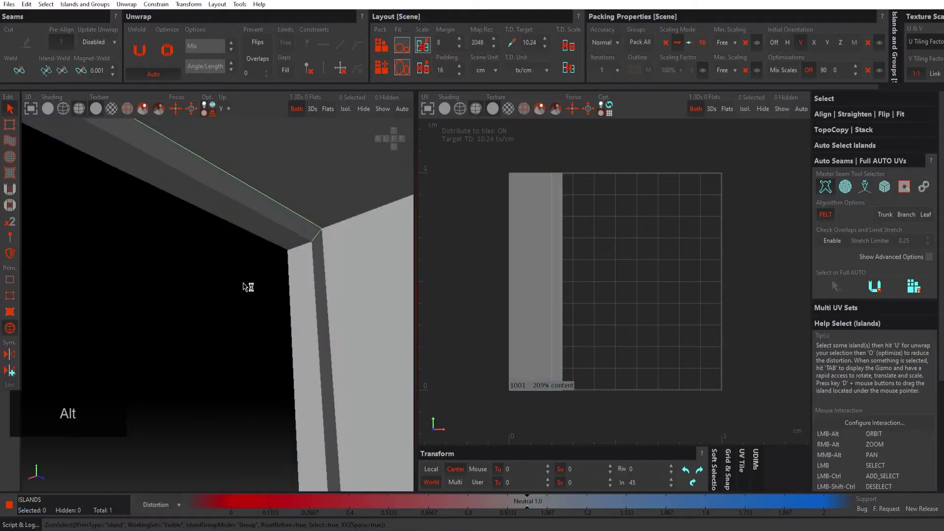
right_click_drag(295, 280, 169, 281, "alt")
left_click_drag(239, 279, 189, 302, "alt")
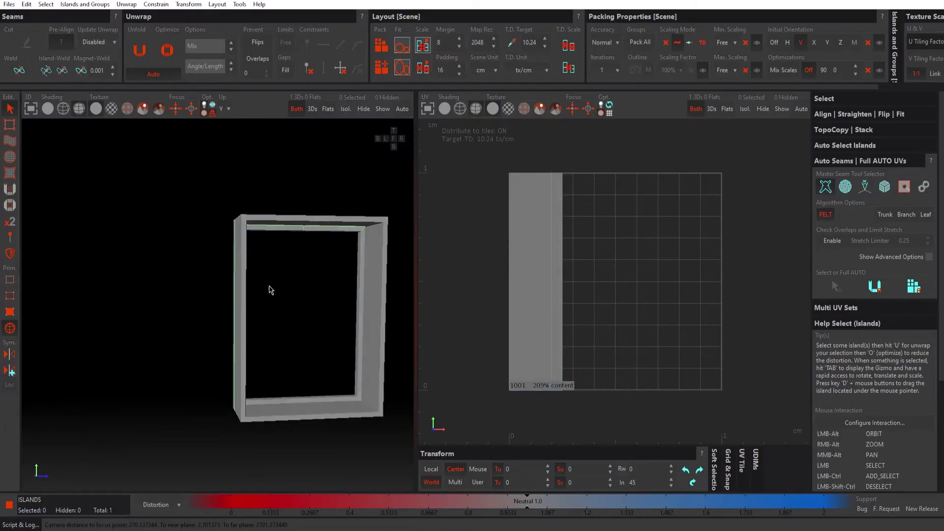
middle_click_drag(269, 285, 219, 276, "alt")
right_click_drag(195, 270, 215, 269, "alt")
left_click_drag(214, 269, 221, 280, "alt")
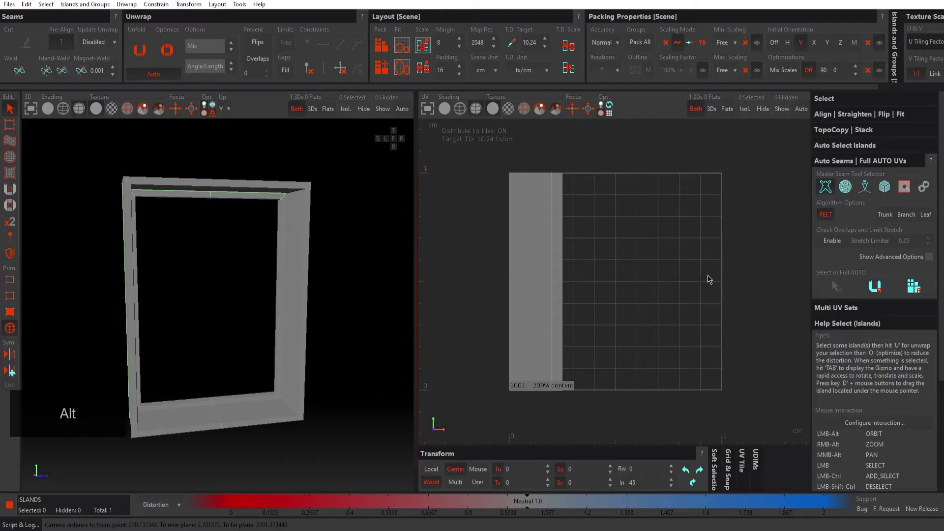
Cut the sash along its automatically selected sharp edges at angle 18 and unwrap the resulting islands.
left_click(868, 189)
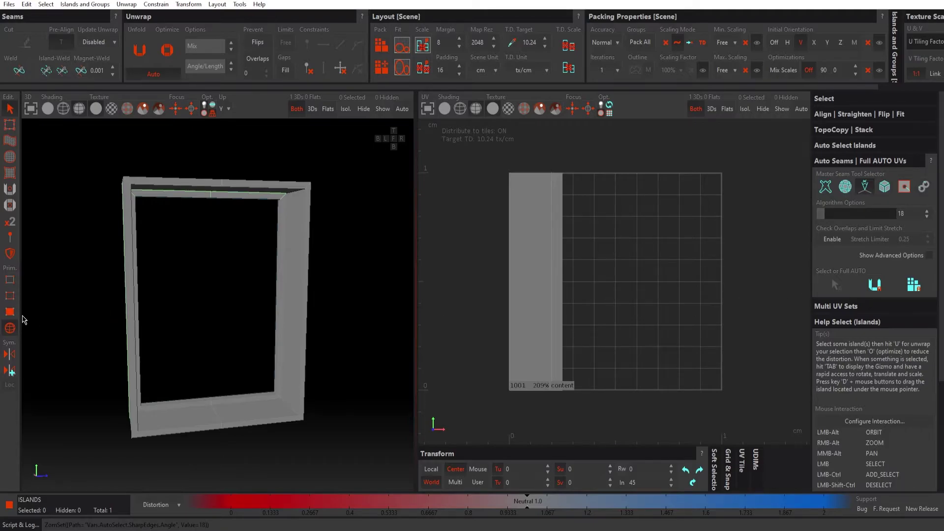
left_click(10, 297)
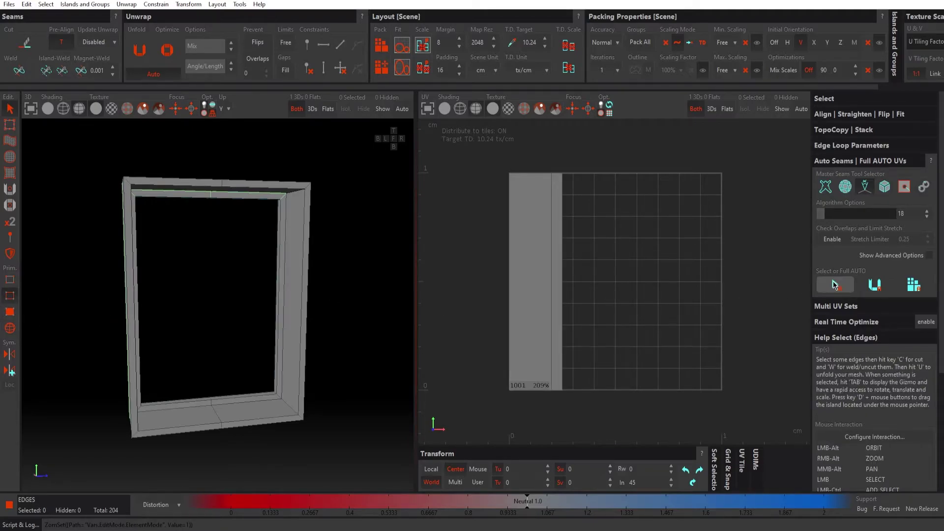
left_click(834, 284)
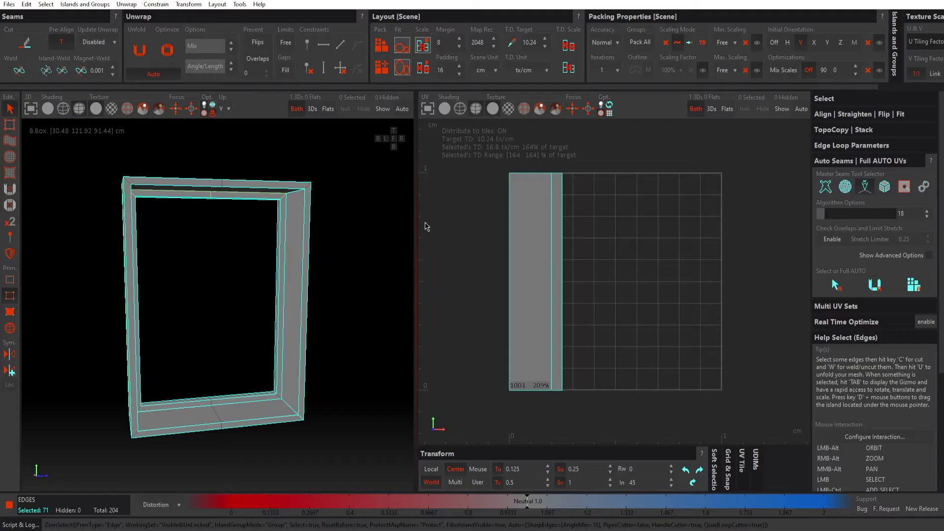
key("c")
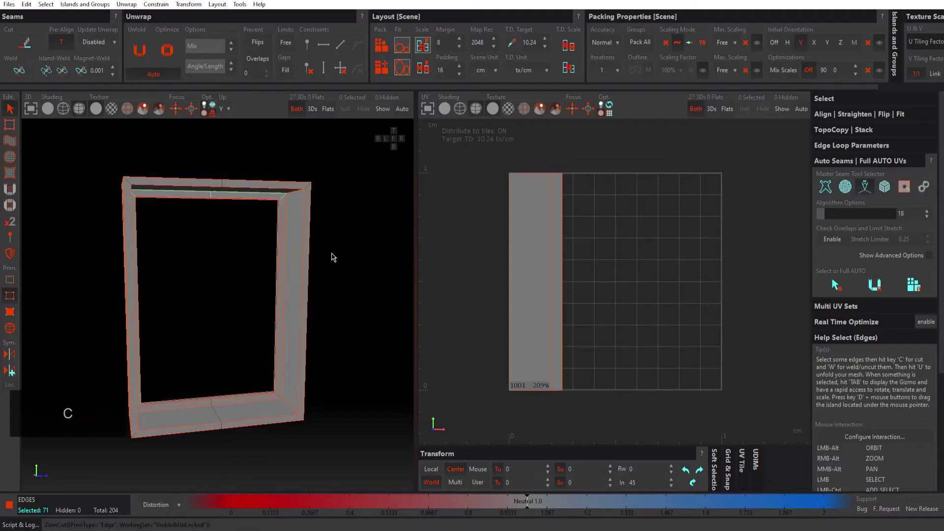
left_click(882, 289)
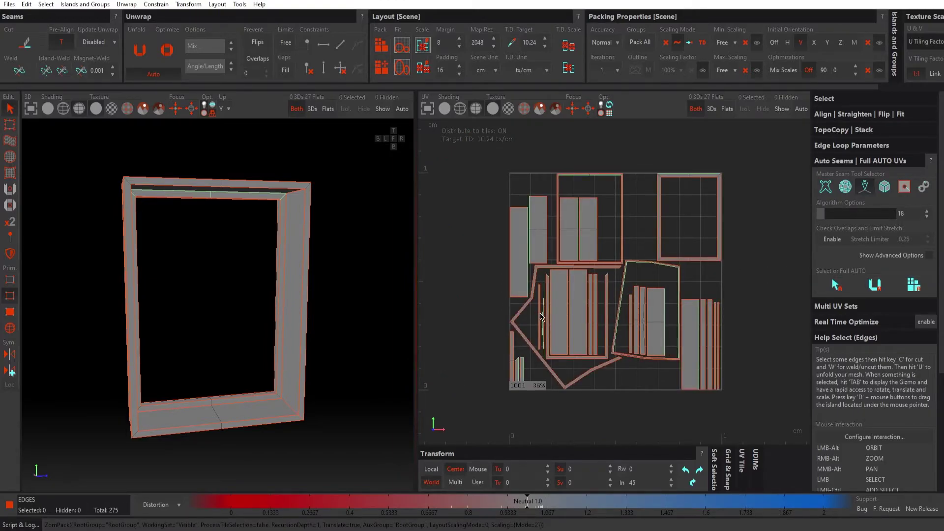
Cut the bent zigzag strip island across its four corner edges in the UV layout.
scroll(541, 316, "up", 5)
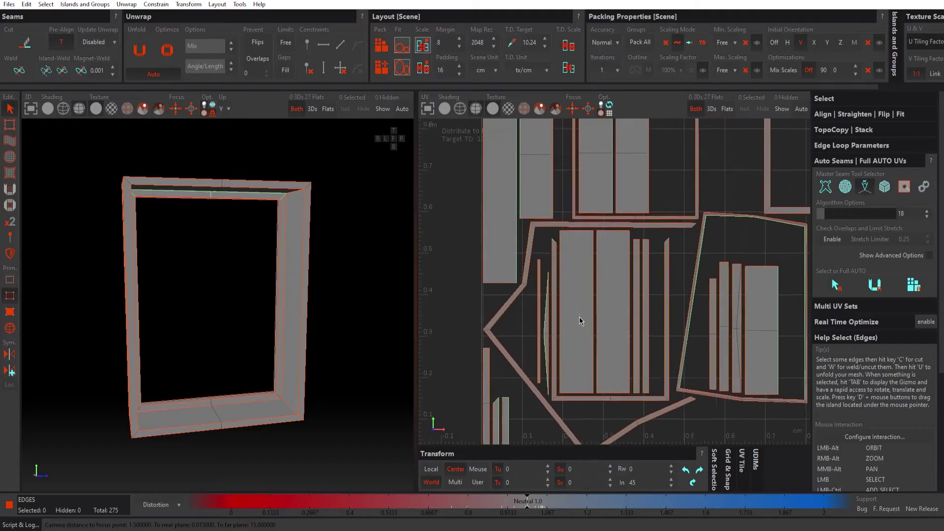
scroll(579, 316, "up", 1)
key("alt")
right_click_drag(572, 312, 601, 316, "alt")
middle_click_drag(528, 279, 544, 280, "alt")
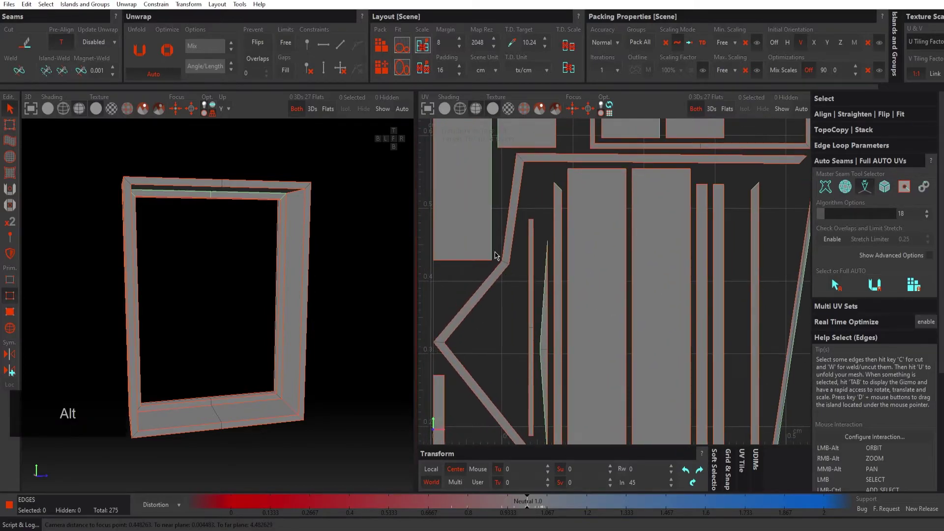
scroll(496, 256, "up", 2)
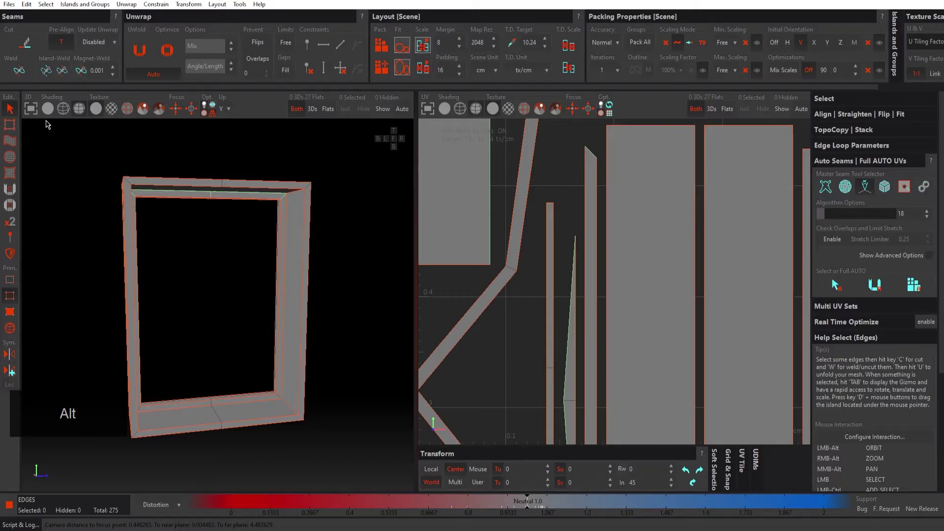
scroll(531, 281, "up", 1)
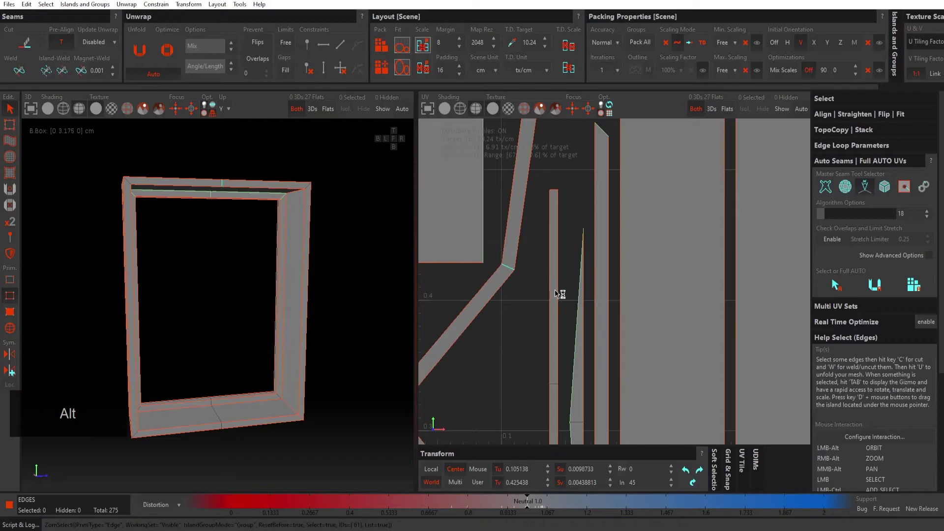
right_click_drag(555, 290, 517, 300, "alt")
scroll(517, 313, "up", 3)
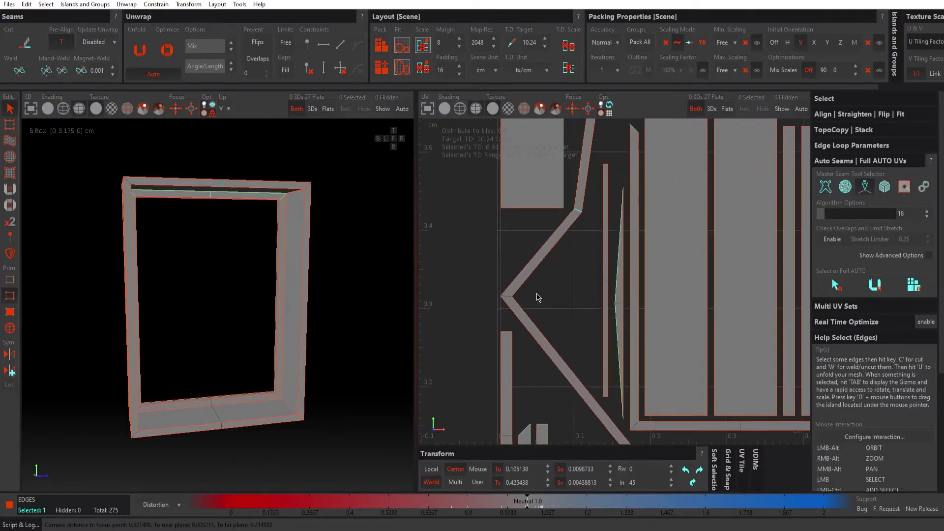
left_click(508, 298, "ctrl")
middle_click_drag(628, 408, 571, 318, "alt")
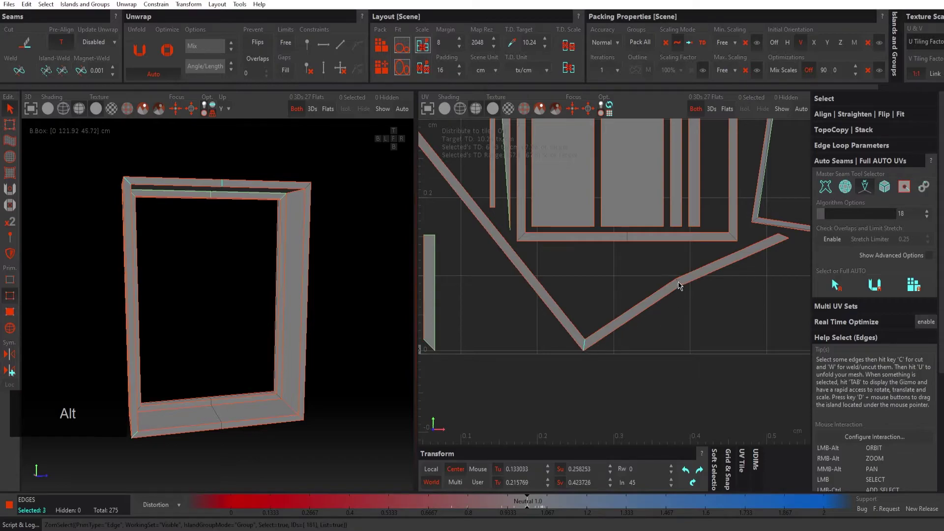
middle_click_drag(625, 227, 622, 248, "alt")
middle_click_drag(583, 224, 634, 316, "alt")
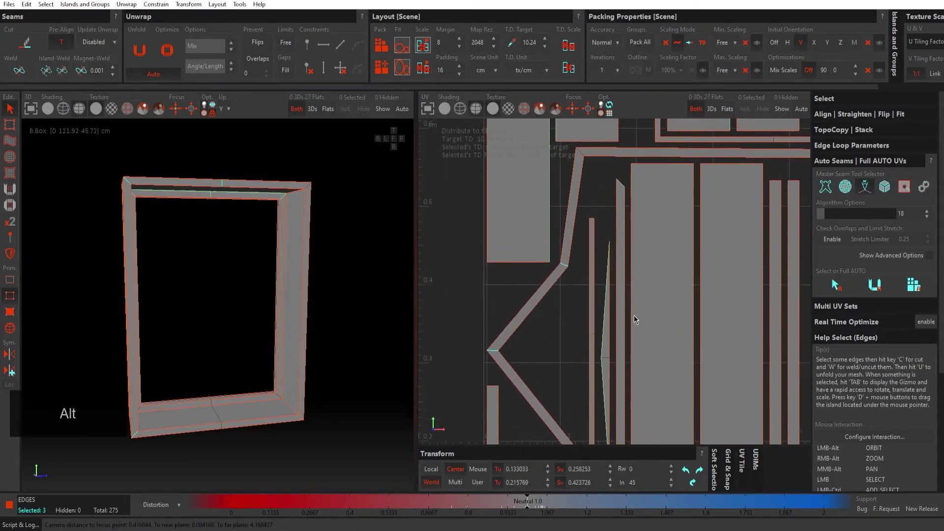
middle_click_drag(585, 221, 561, 239, "alt")
left_click(534, 192, "ctrl")
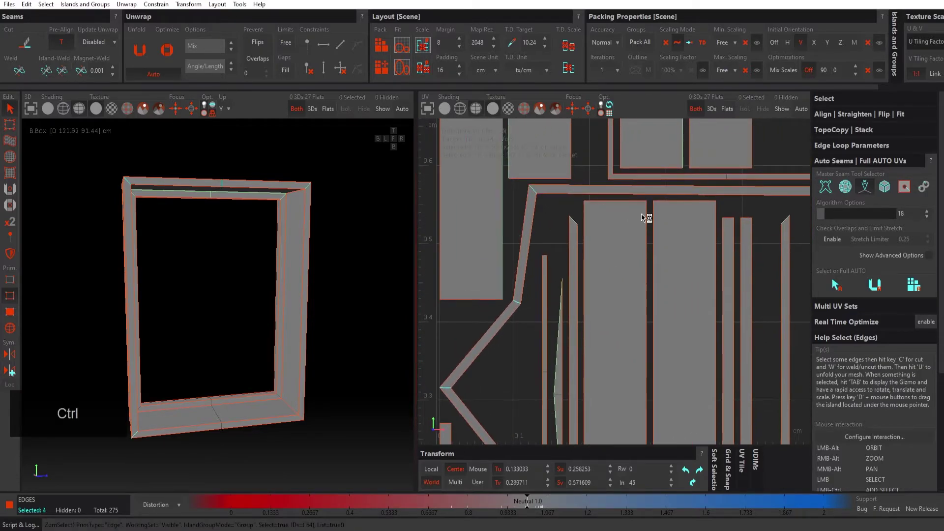
middle_click_drag(774, 209, 534, 229, "alt")
right_click_drag(613, 235, 566, 234, "alt")
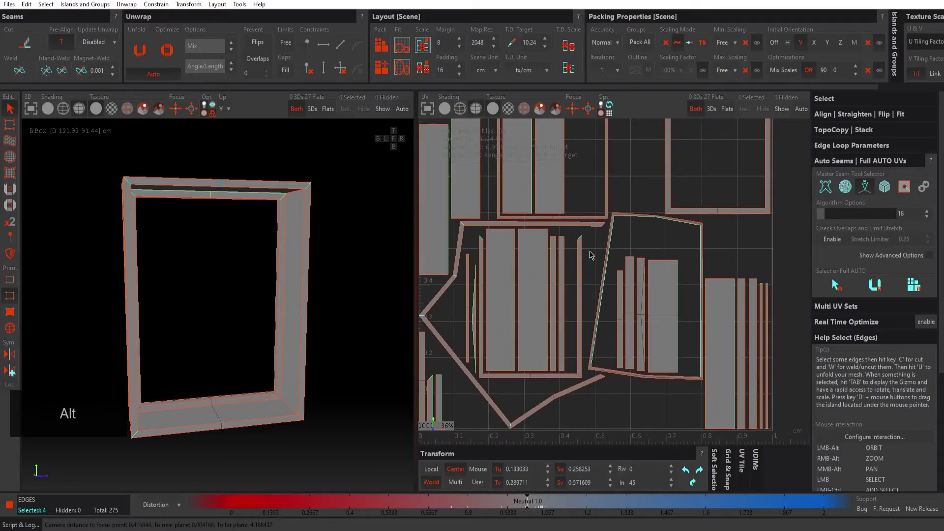
key("c")
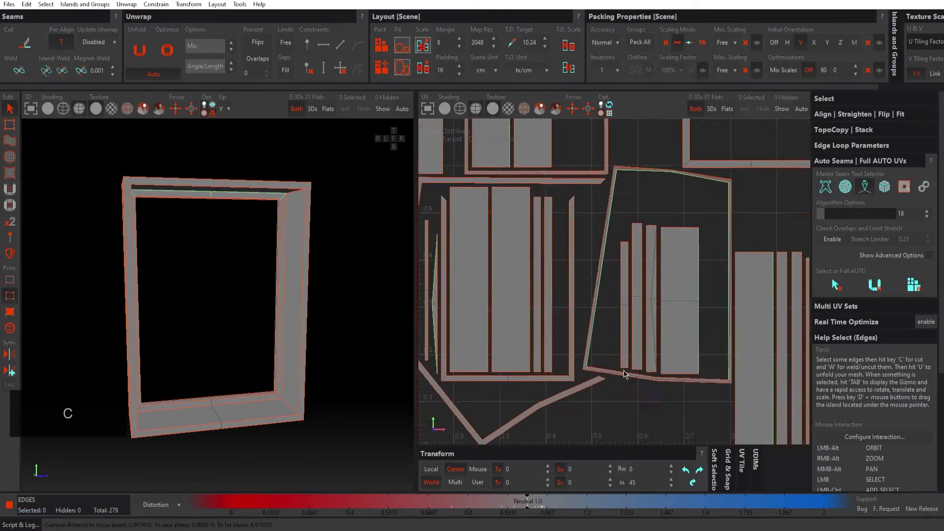
Cut the skewed closed frame island apart along its corner edges in the UV layout.
scroll(564, 390, "up", 5)
left_click(505, 364)
middle_click_drag(592, 164, 530, 313, "alt")
right_click_drag(558, 277, 519, 275, "alt")
middle_click_drag(576, 152, 482, 434, "alt")
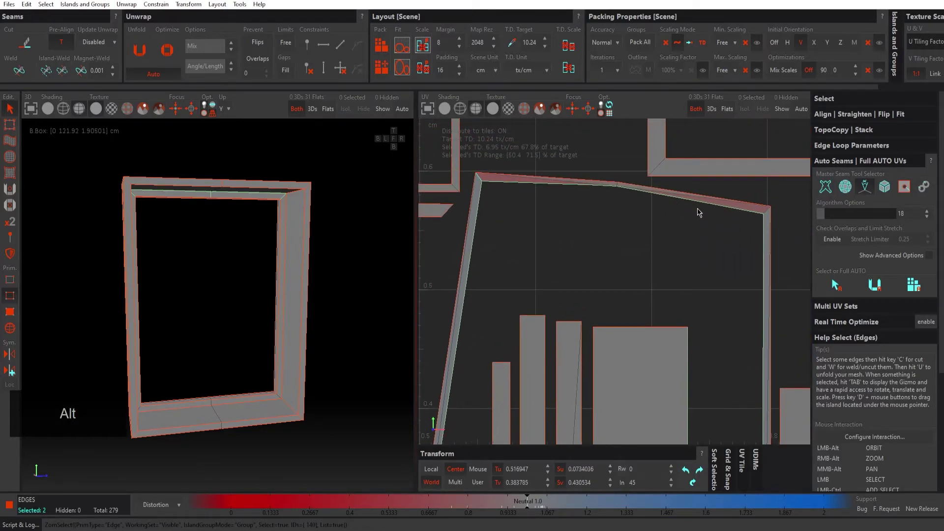
left_click(766, 211, "ctrl")
middle_click_drag(706, 369, 672, 185, "alt")
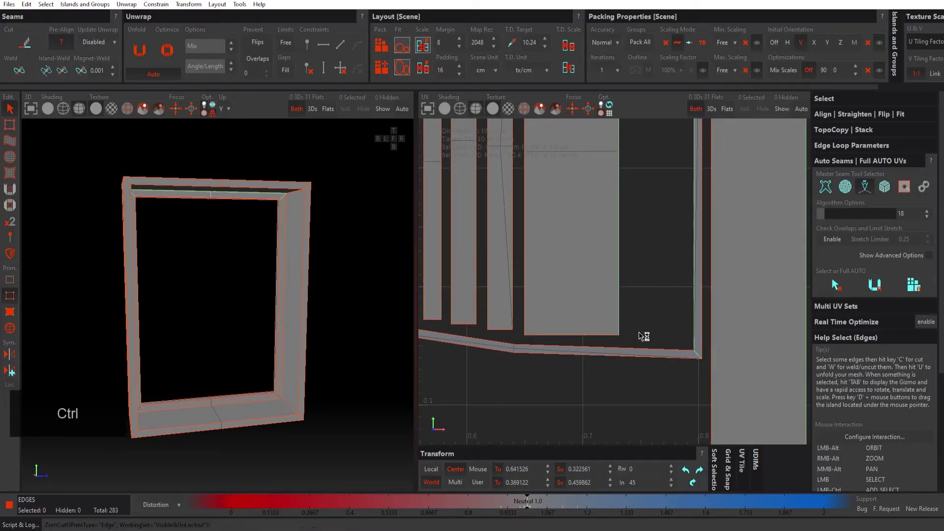
key("c")
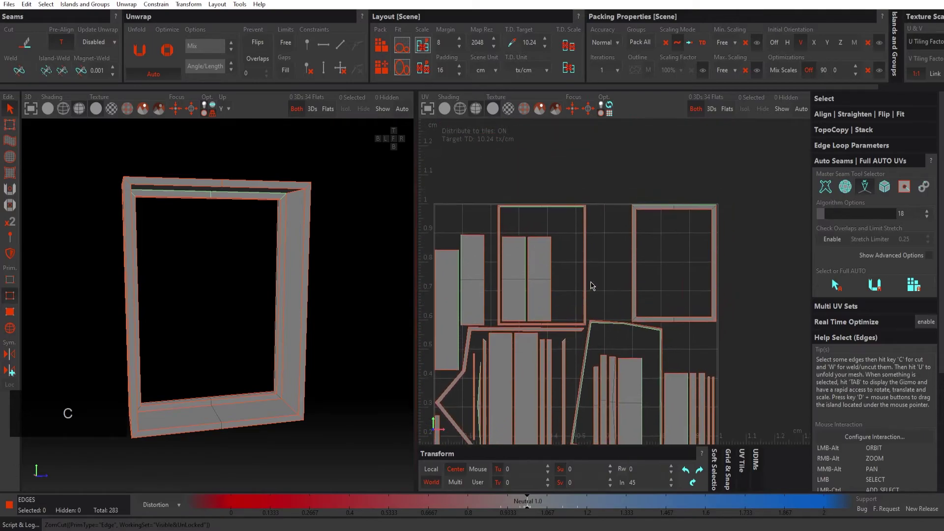
Cut the wider rectangular frame island along its four diagonal corner edges.
scroll(678, 213, "up", 5)
left_click(622, 168)
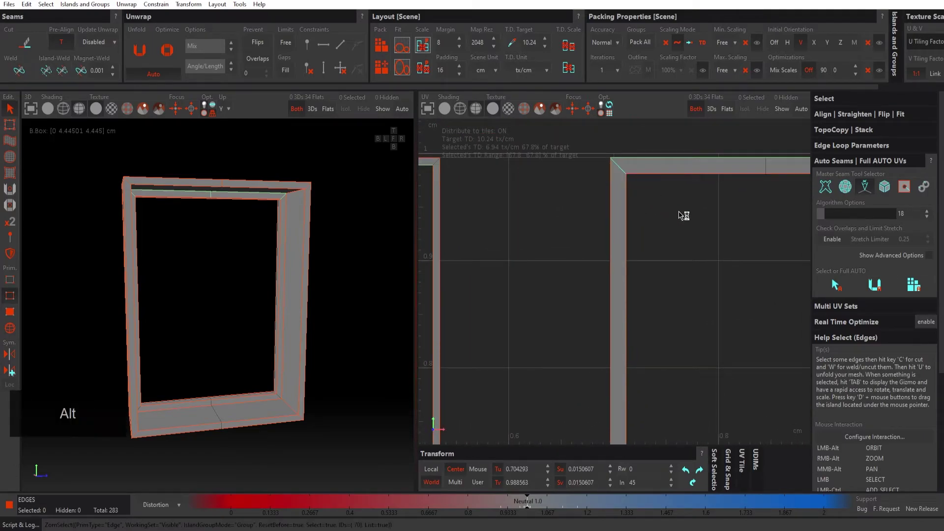
middle_click_drag(796, 220, 614, 234, "alt")
left_click(713, 183, "ctrl")
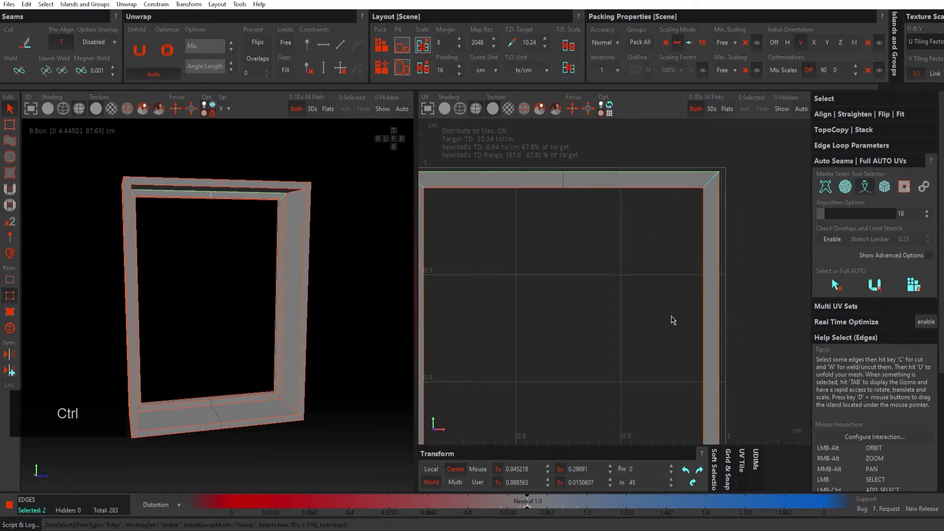
scroll(671, 315, "down", 3)
middle_click_drag(630, 411, 624, 264, "alt")
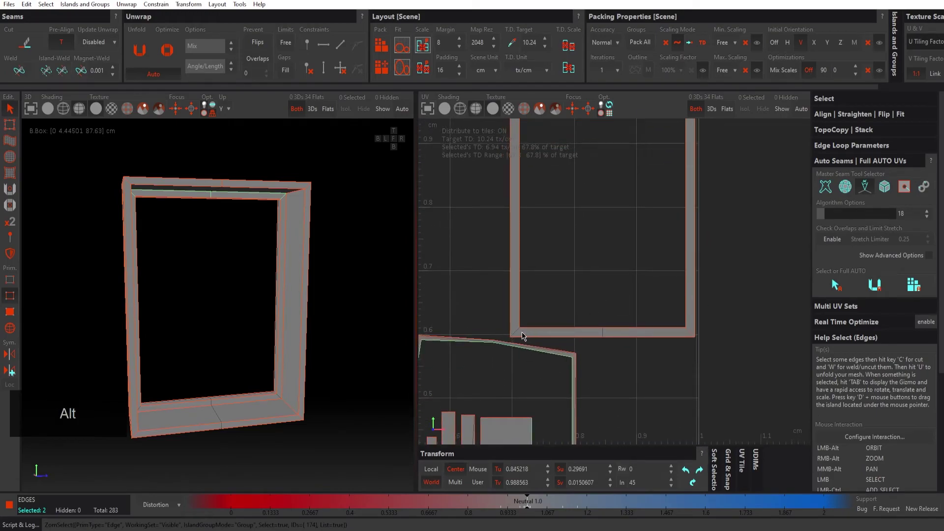
left_click(517, 329, "ctrl")
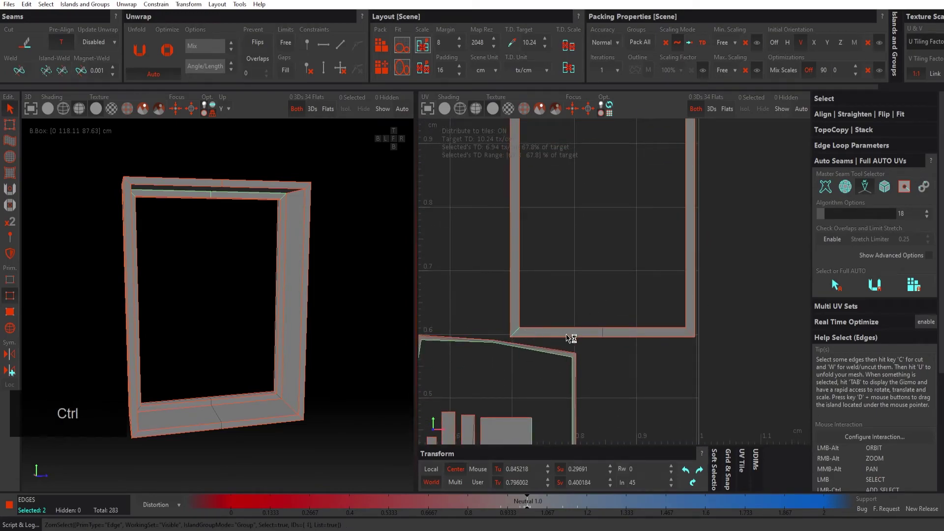
left_click(690, 333, "ctrl")
scroll(607, 261, "down", 5)
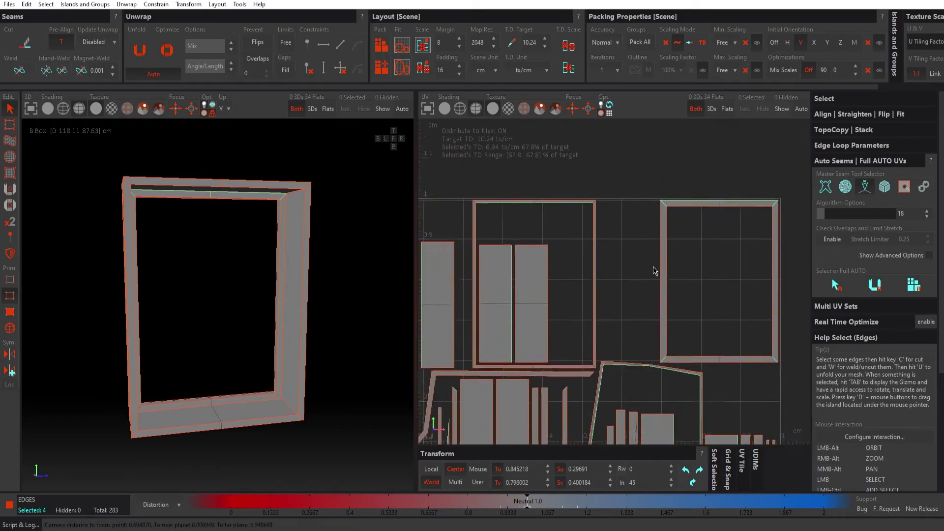
key("c")
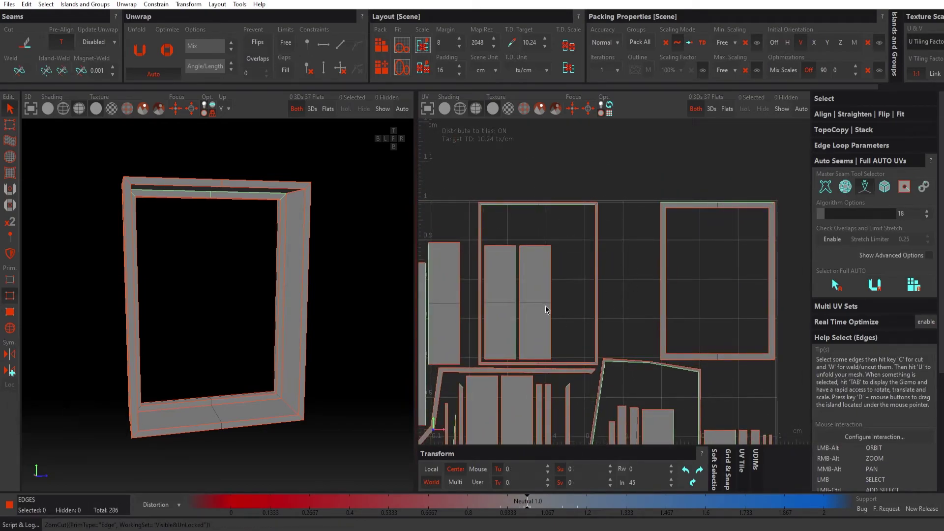
Cut the narrow rectangular frame island apart along its four diagonal corner edges in the UV layout.
scroll(509, 205, "up", 5)
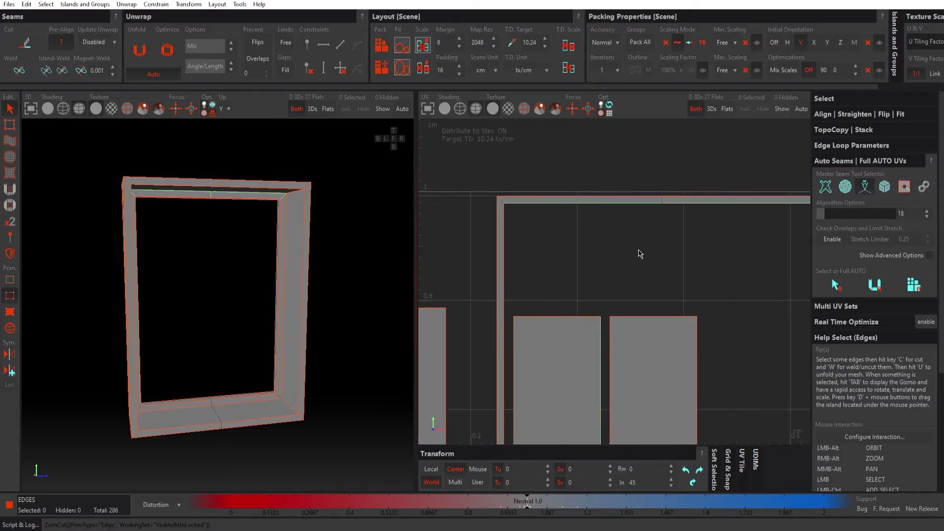
scroll(523, 212, "up", 3)
left_click(487, 196)
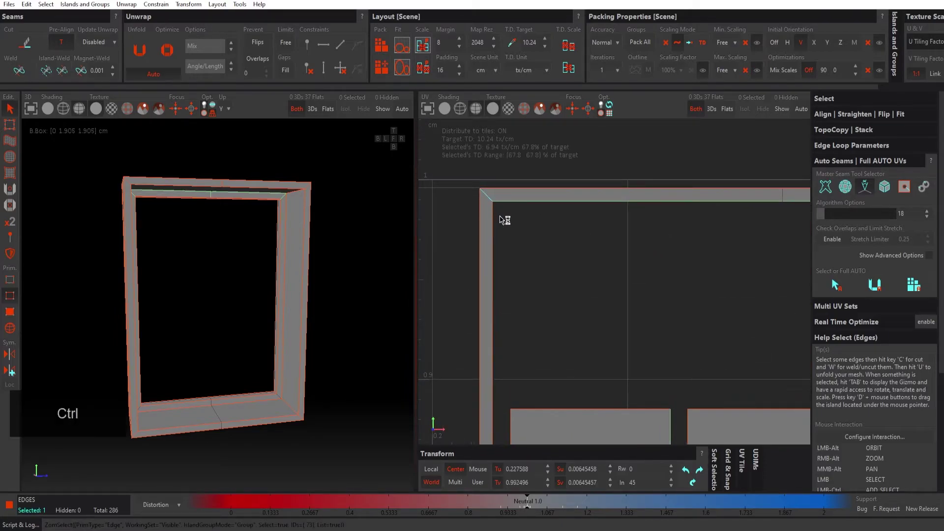
left_click(488, 197)
scroll(677, 268, "down", 5)
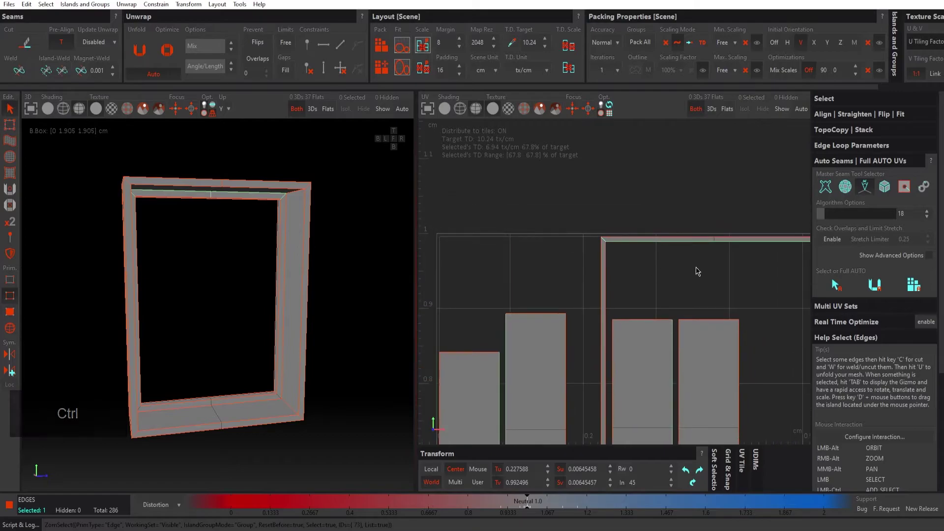
middle_click_drag(796, 270, 592, 253)
scroll(600, 228, "up", 6)
left_click(656, 205, "ctrl")
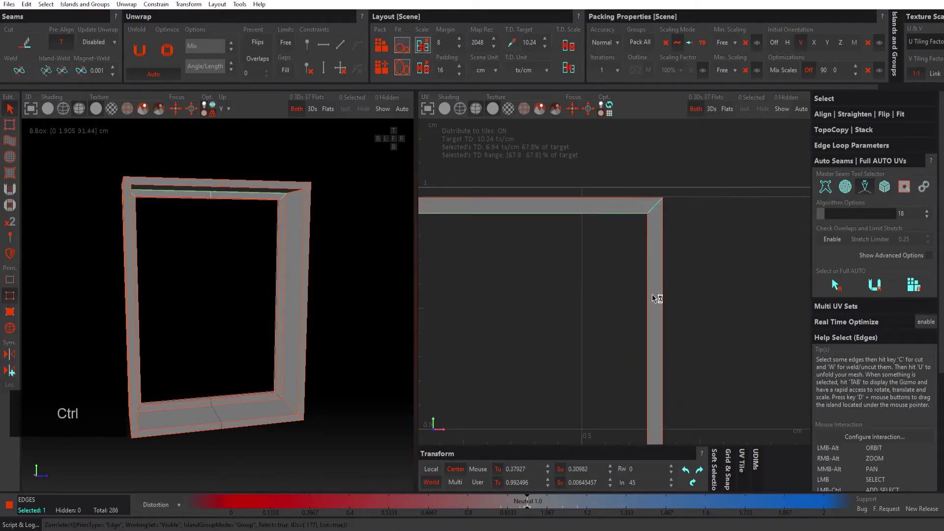
right_click_drag(605, 281, 639, 331, "alt")
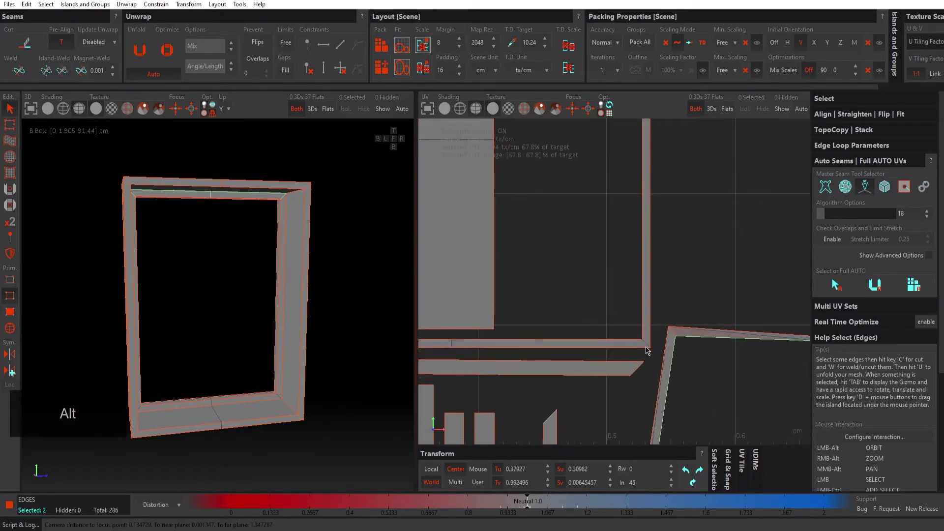
left_click(646, 344, "ctrl")
middle_click_drag(509, 274, 646, 269)
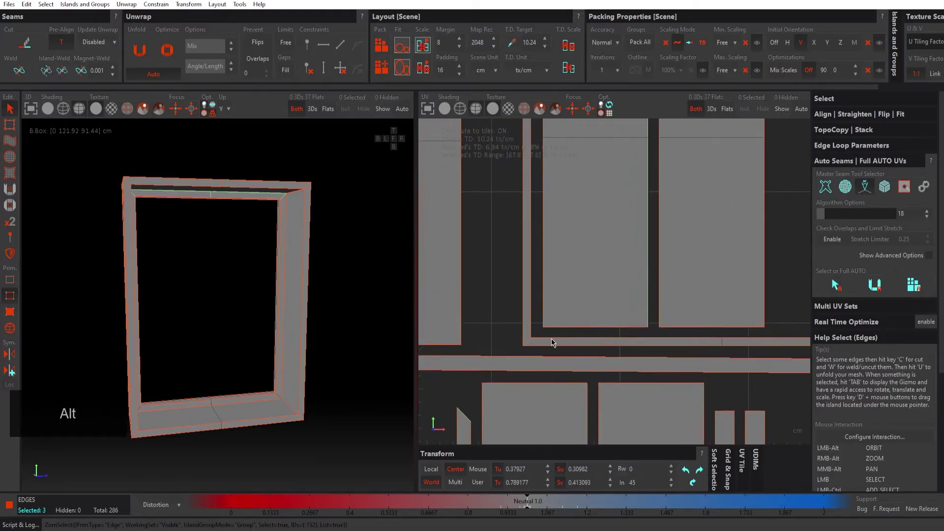
left_click(623, 312, "ctrl")
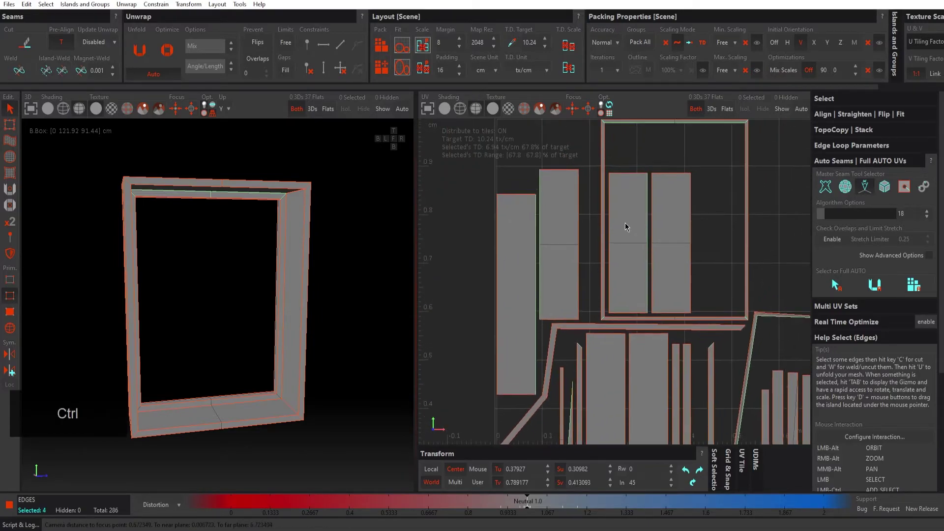
key("c")
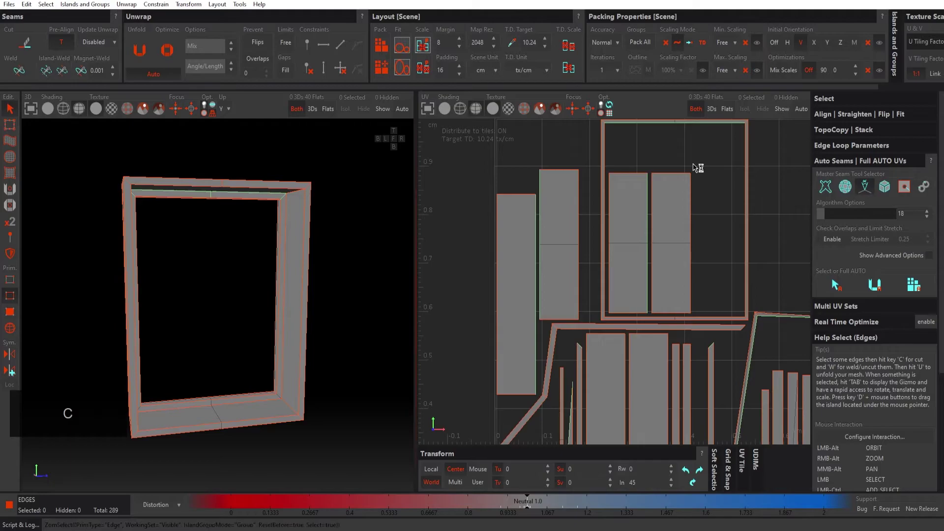
Unfold the newly cut sash islands and optimize the whole UV layout repeatedly to reduce distortion.
left_click(139, 52)
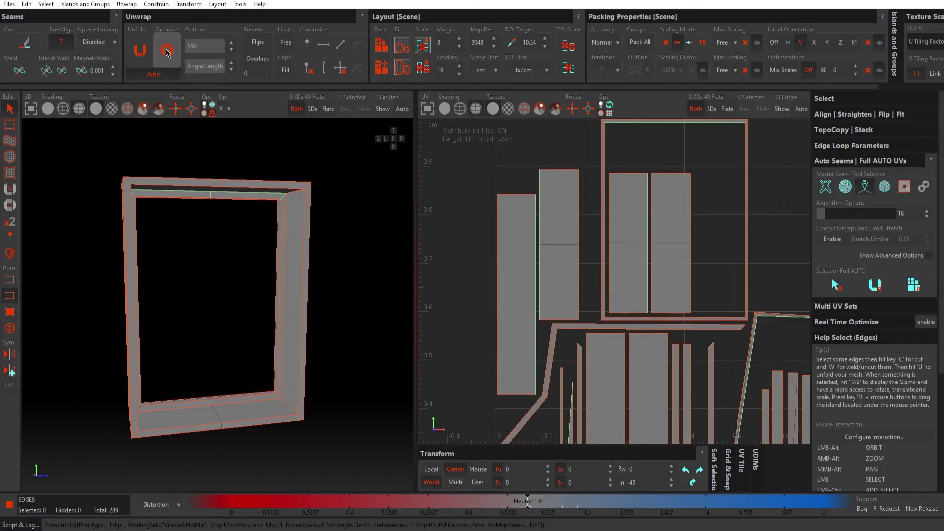
left_click(159, 54)
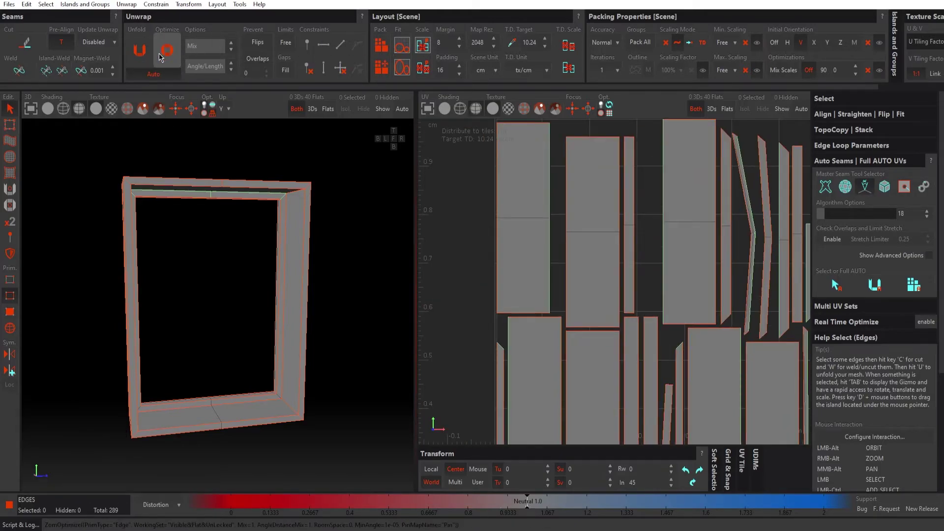
right_click_drag(633, 238, 575, 235, "alt")
middle_click_drag(611, 238, 575, 220, "alt")
scroll(577, 223, "up", 1)
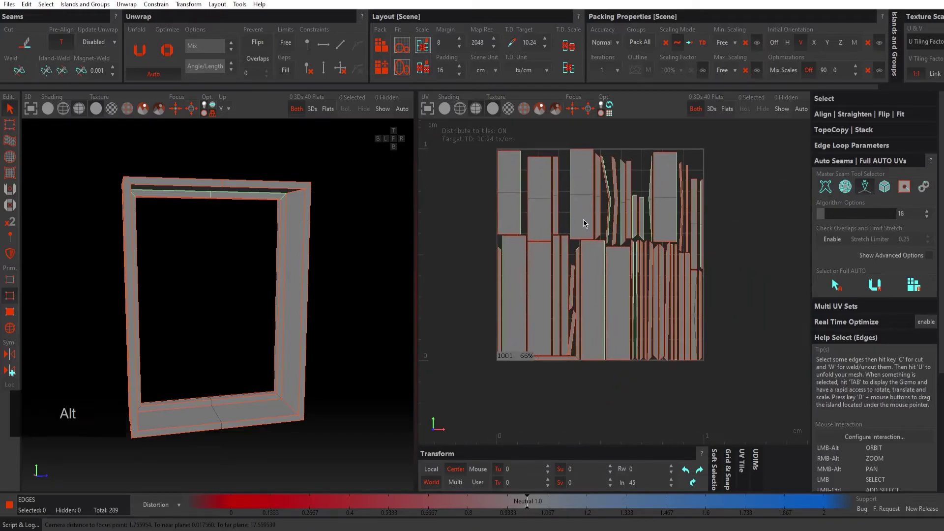
key("o")
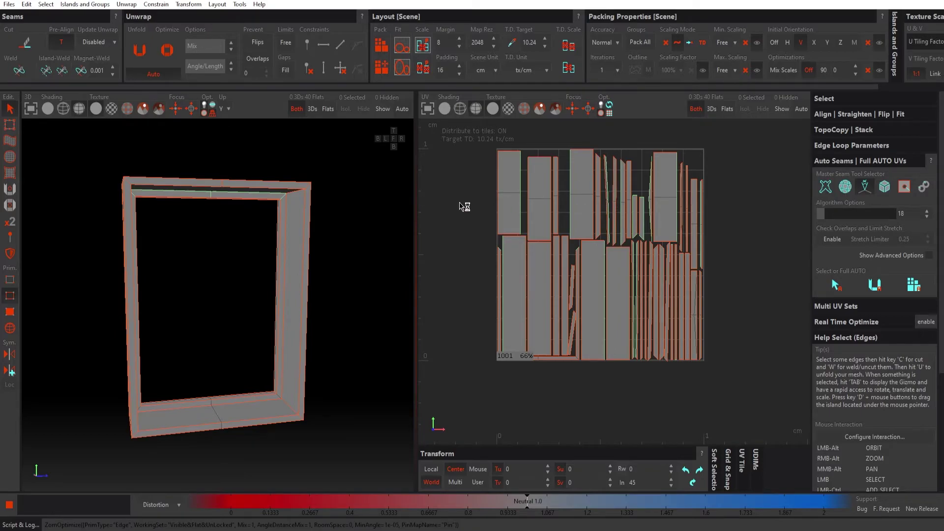
key("o")
Show the checker texture on the 3D model and select the wide outer side polygon in polygon mode.
left_click(111, 109)
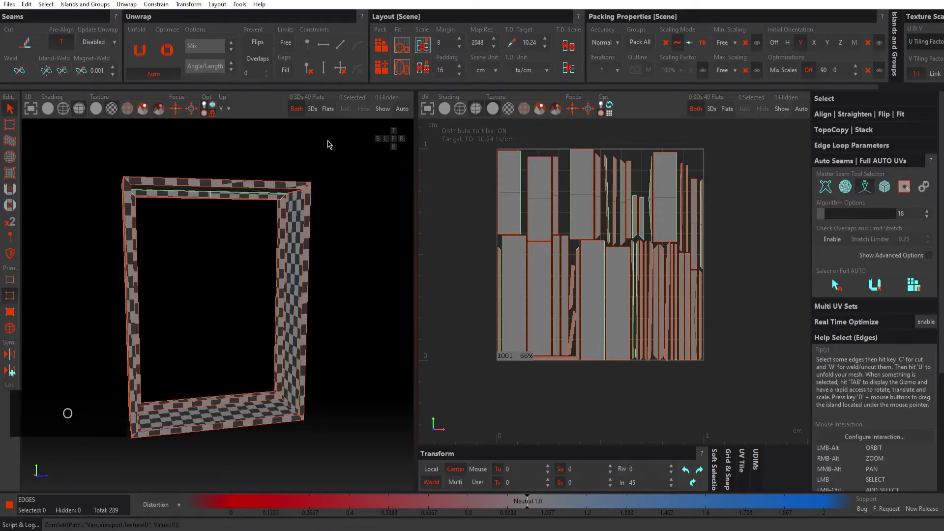
left_click_drag(314, 246, 387, 266, "alt")
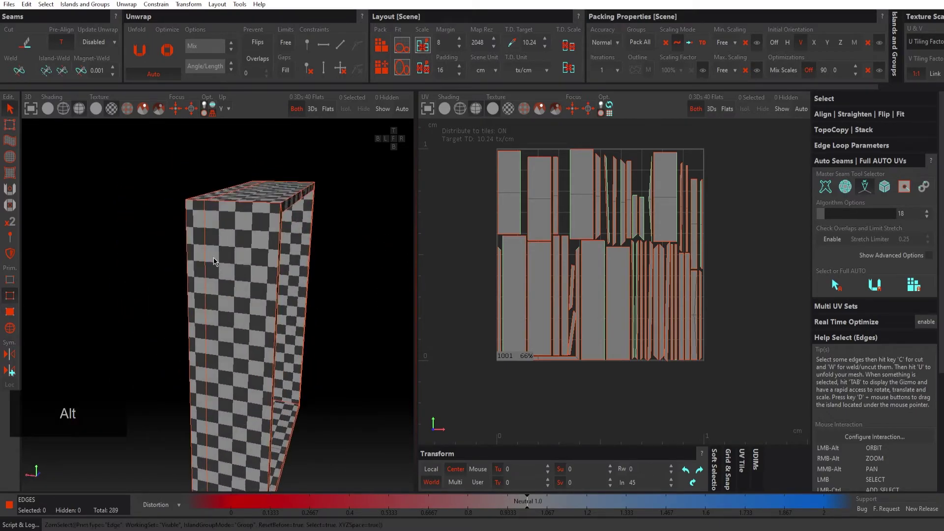
left_click(10, 311)
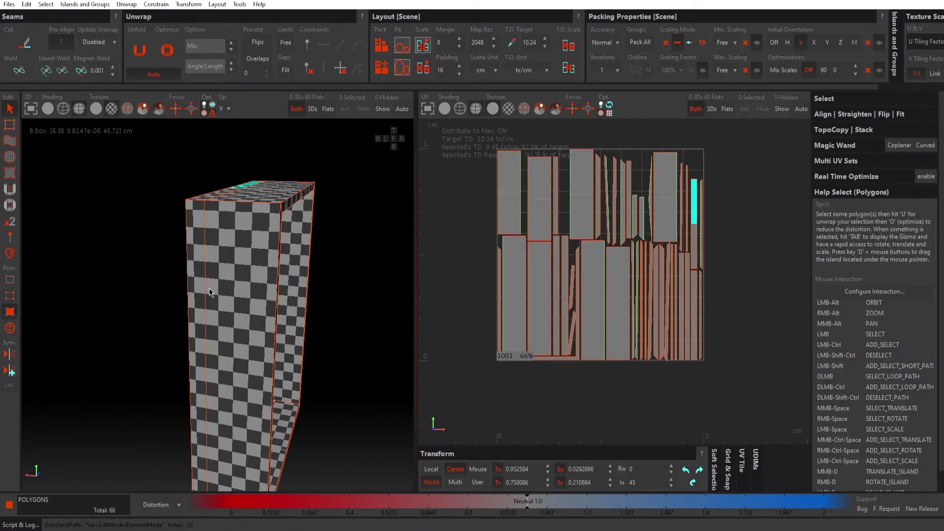
left_click(220, 318)
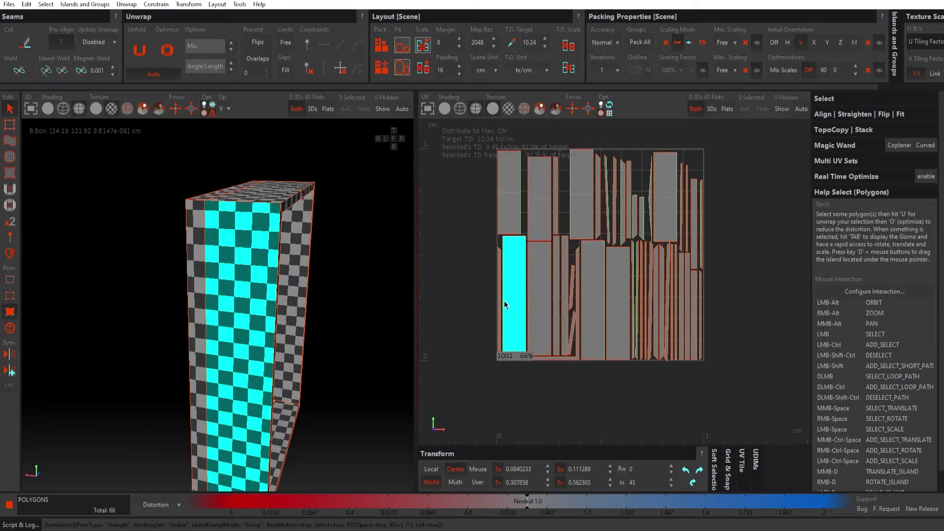
Examine the checker pattern around the frame and compare it with the wood-textured frame in 3ds Max.
left_click_drag(220, 303, 191, 281, "alt")
left_click_drag(252, 272, 108, 303, "alt")
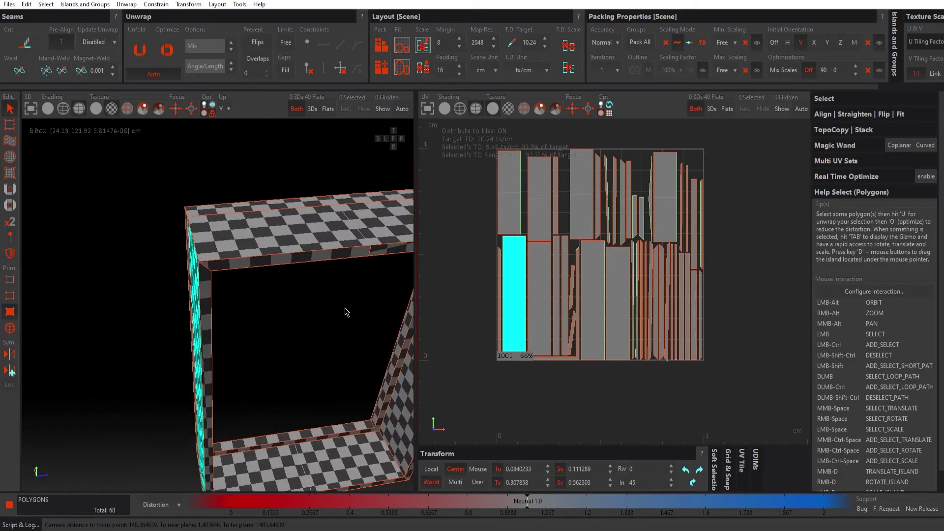
left_click_drag(367, 288, 229, 234, "alt")
scroll(231, 239, "down", 3)
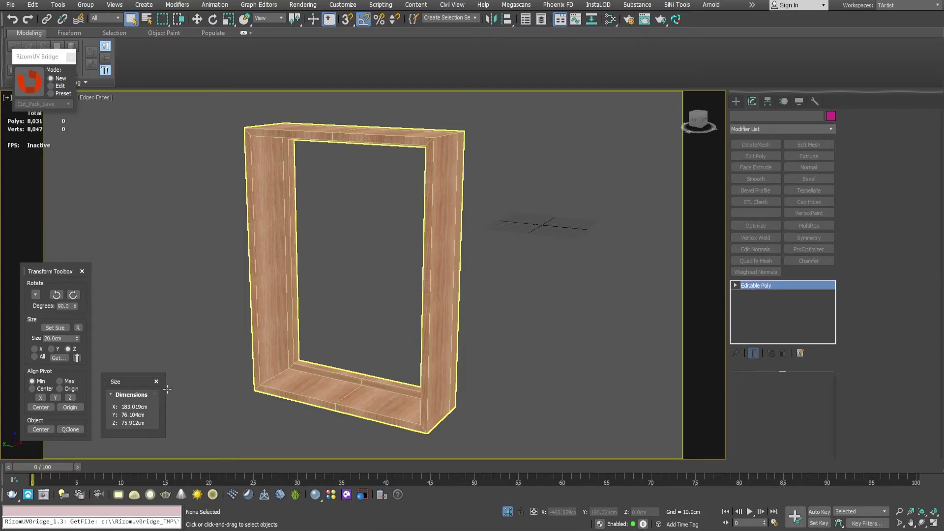
left_click(62, 358)
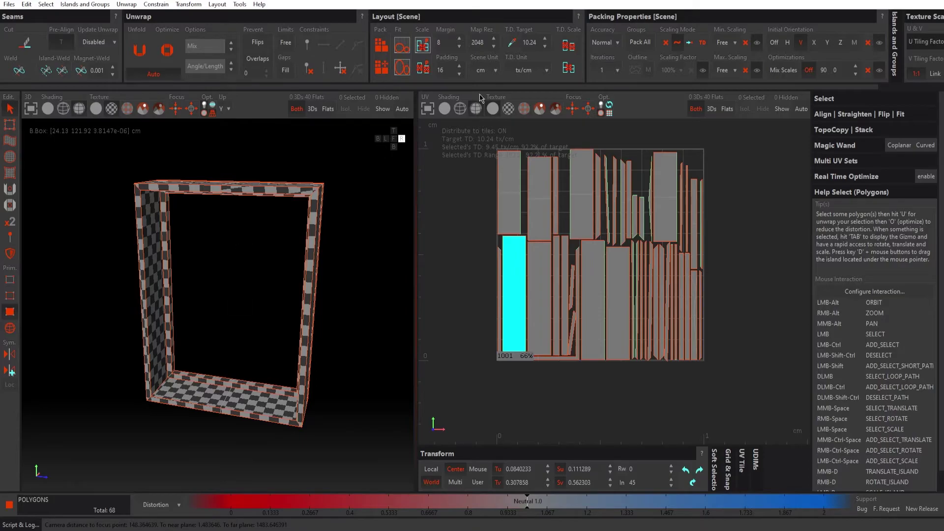
Check the texel density of the upper polygon in the wide island at the layout's upper-left corner, then deselect it.
middle_click_drag(508, 209, 501, 248, "alt")
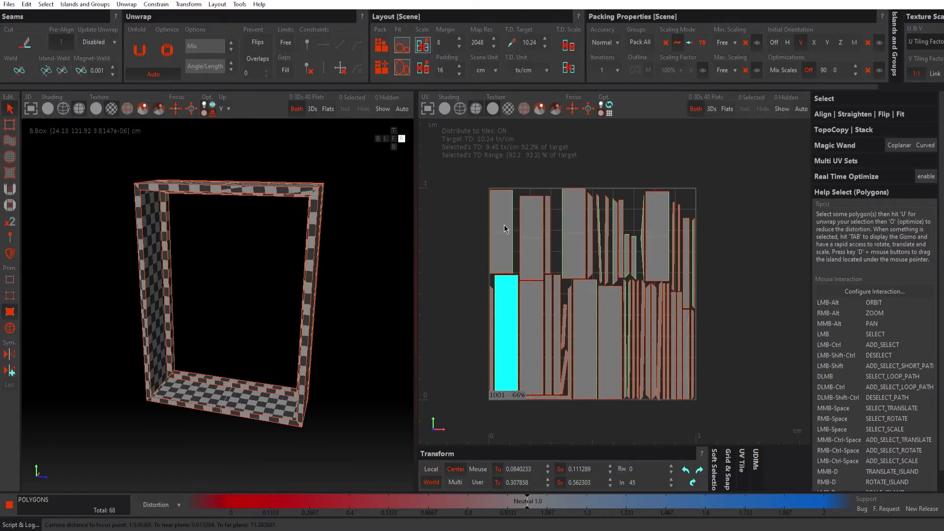
left_click(509, 217)
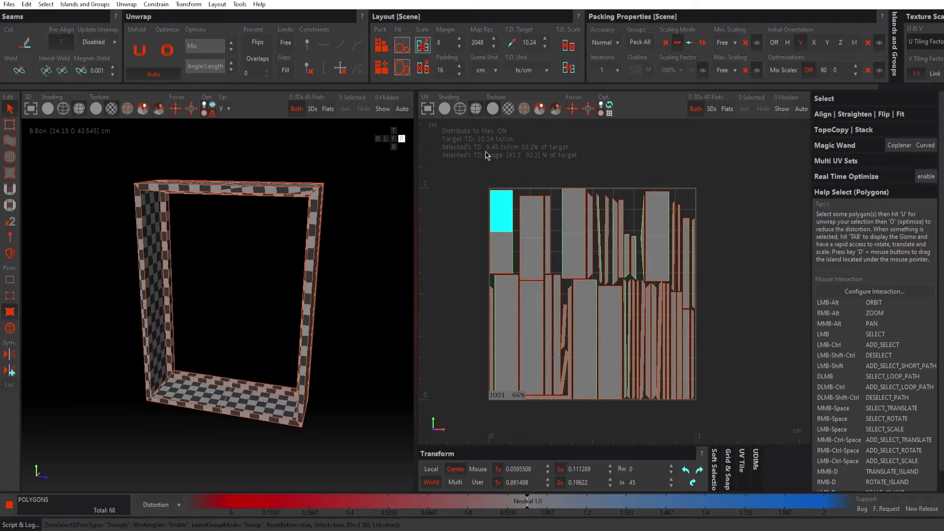
left_click(466, 251)
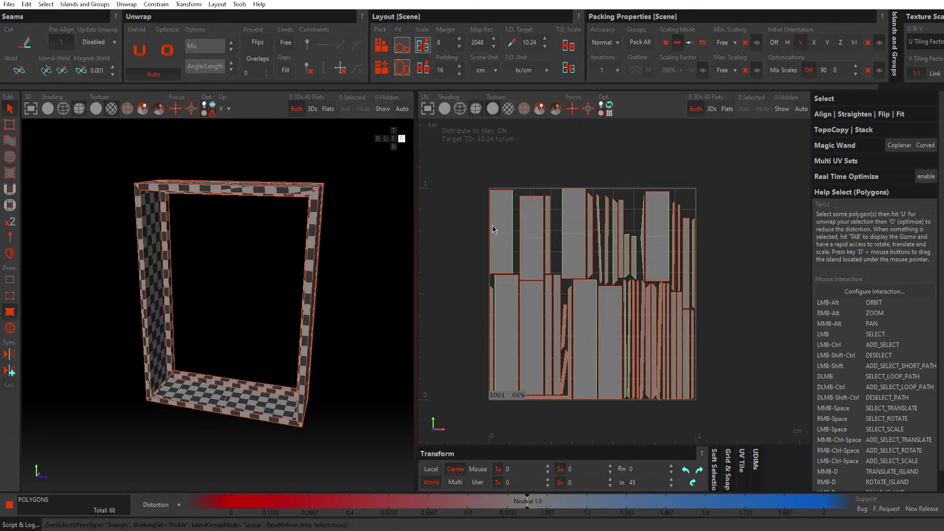
left_click(499, 211)
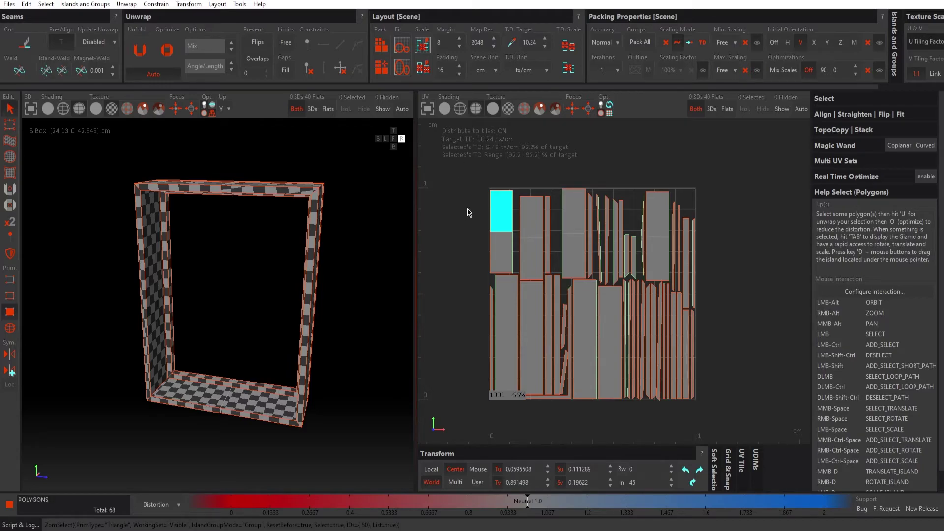
left_click(467, 184)
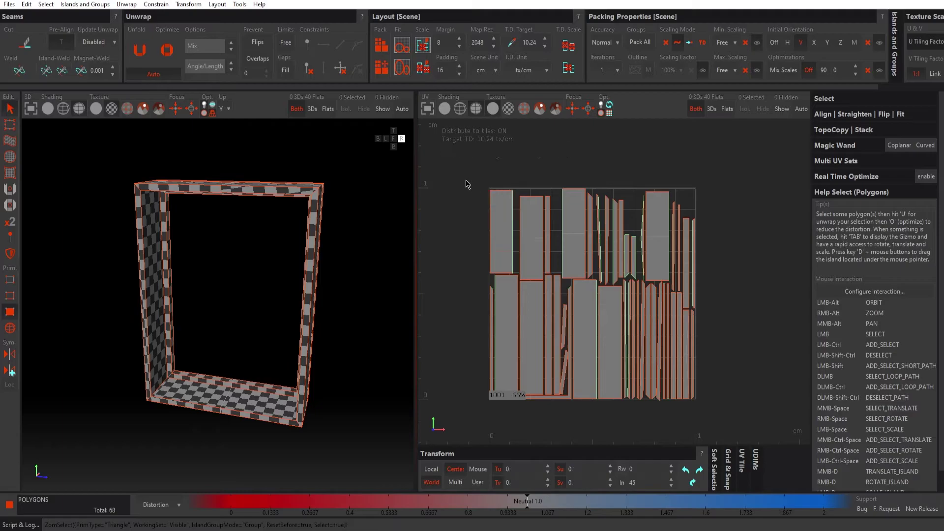
Select the upper polygon of the tapered sliver island beside the wide island and locate it on the 3D frame.
left_click(643, 230)
left_click_drag(249, 253, 225, 236, "alt")
right_click_drag(225, 236, 374, 252, "alt")
left_click_drag(373, 252, 287, 227, "alt")
right_click_drag(287, 227, 321, 225, "alt")
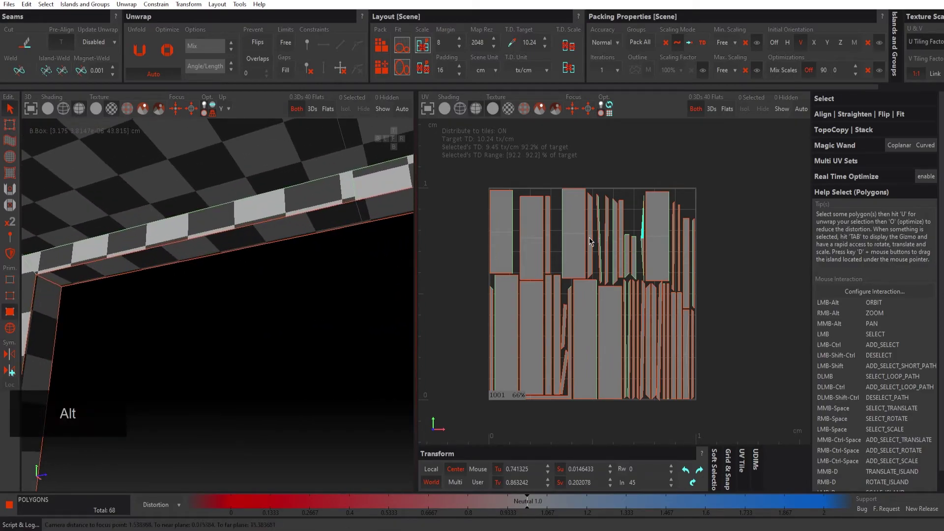
Select the upper polygons of the thin slanted strip island and locate them on the 3D frame.
right_click_drag(589, 237, 607, 231, "alt")
left_click(608, 232)
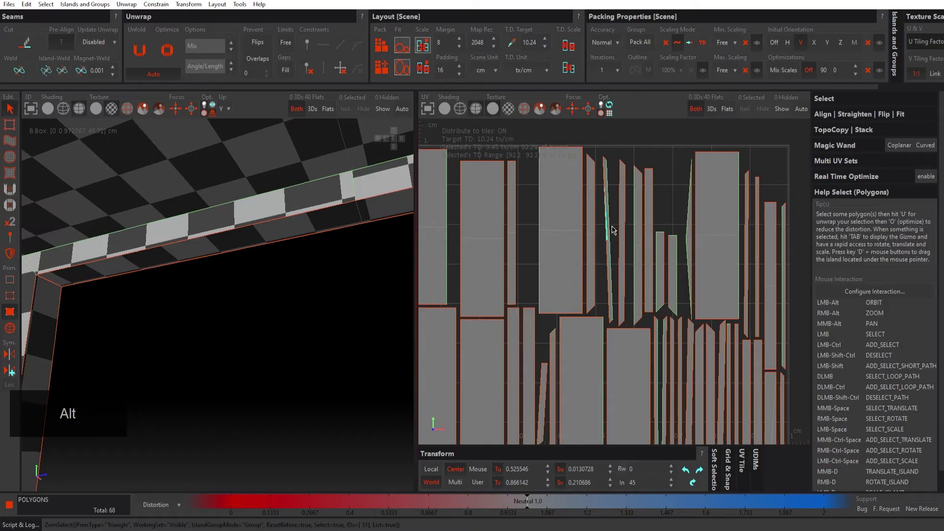
left_click(9, 312)
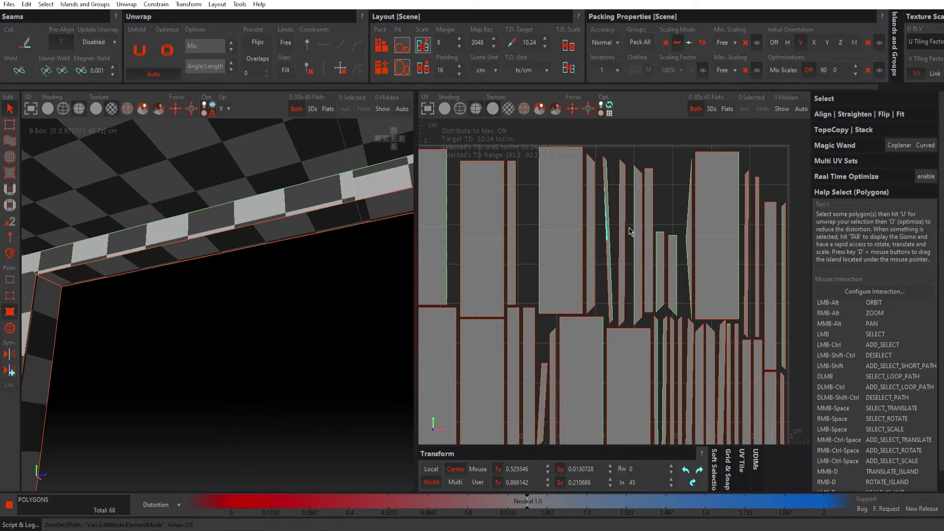
left_click(608, 221)
key("f")
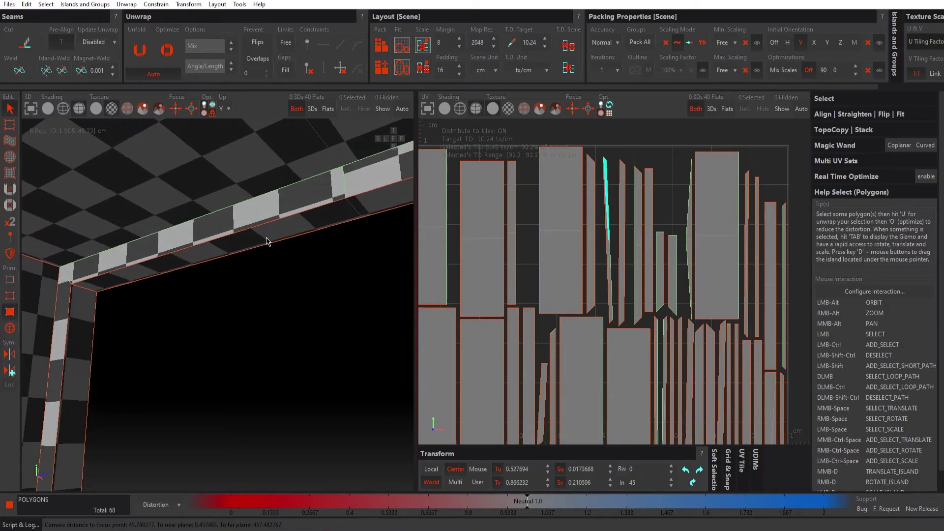
left_click_drag(261, 238, 268, 239, "alt")
left_click_drag(282, 282, 336, 281, "alt")
Inspect the selected strip at the frame's upper corner in wireframe, and restore the textured shading.
left_click(63, 109)
scroll(296, 282, "up", 4)
key("alt")
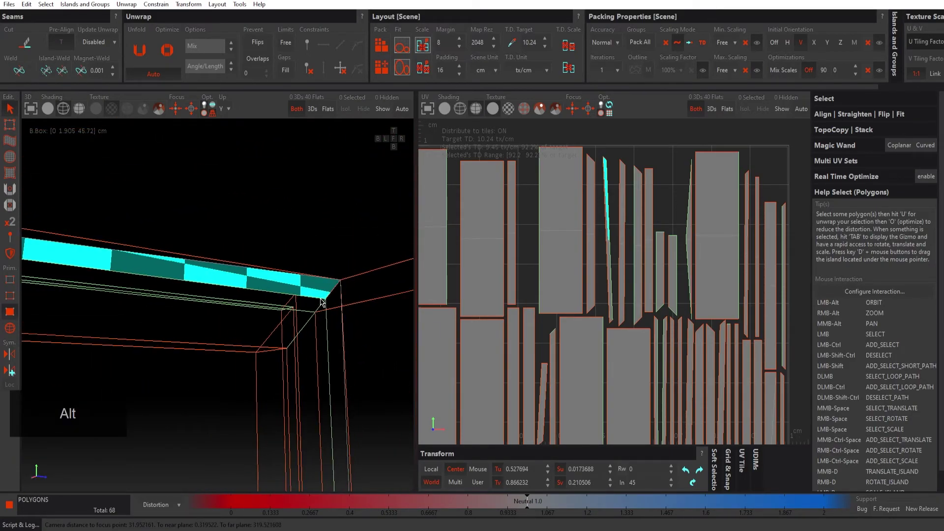
left_click(78, 109)
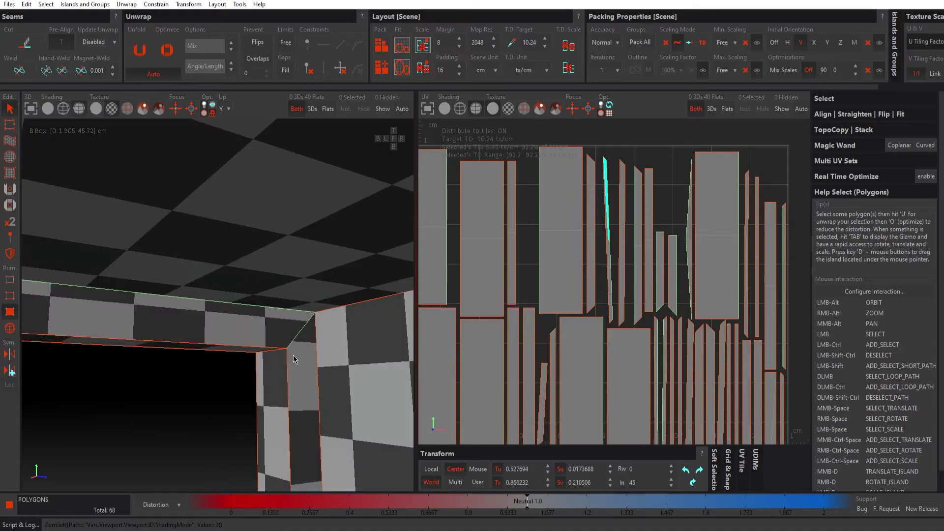
scroll(300, 315, "down", 10)
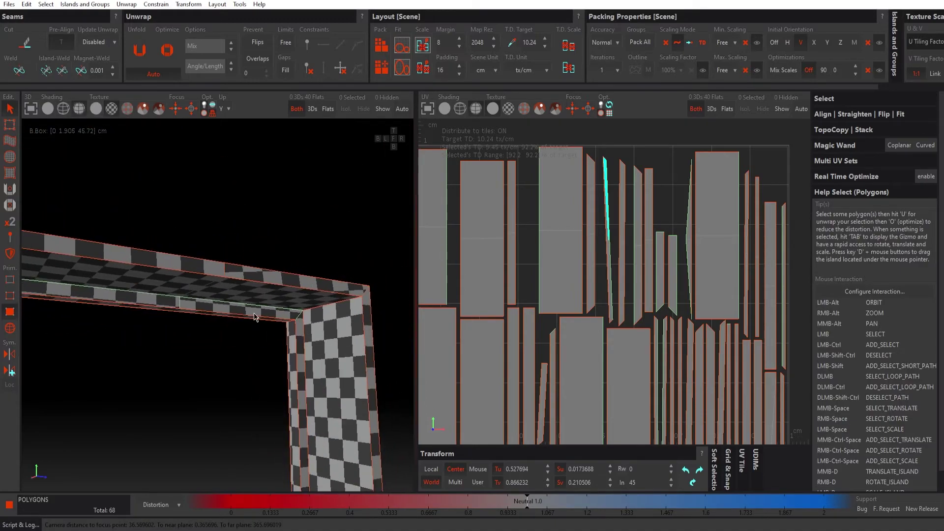
middle_click_drag(238, 317, 206, 258, "alt")
scroll(595, 340, "down", 3)
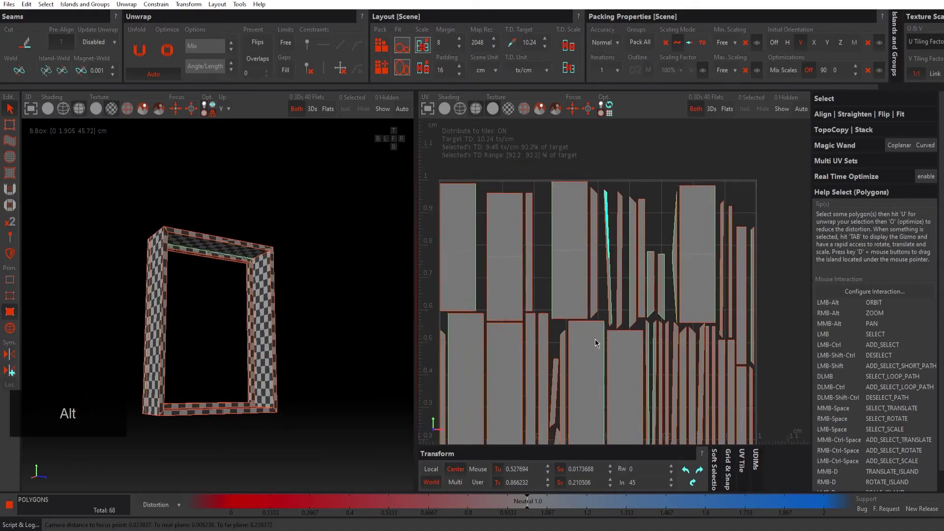
Select both polygons of the short bent strip island low in the UV layout and locate them on the 3D frame.
middle_click_drag(572, 386, 574, 273, "alt")
left_click(568, 269)
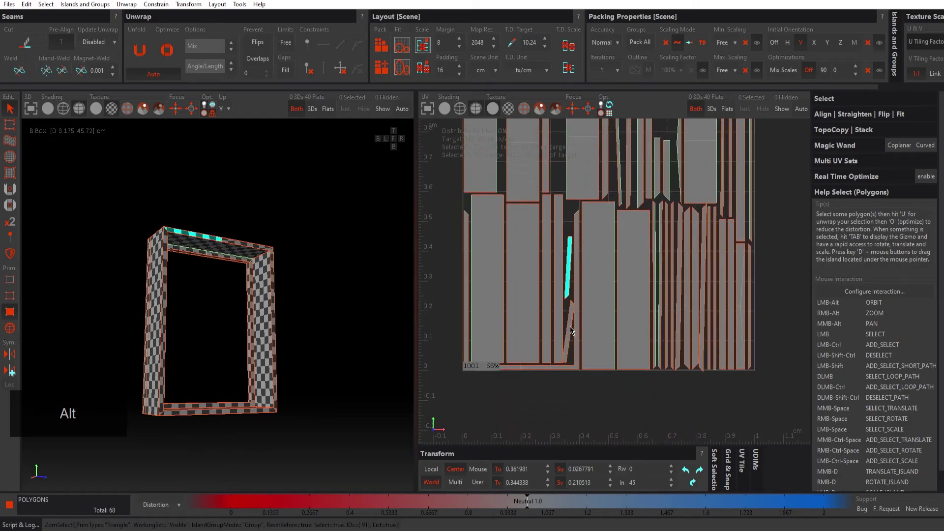
left_click(570, 326)
left_click(567, 281, "ctrl")
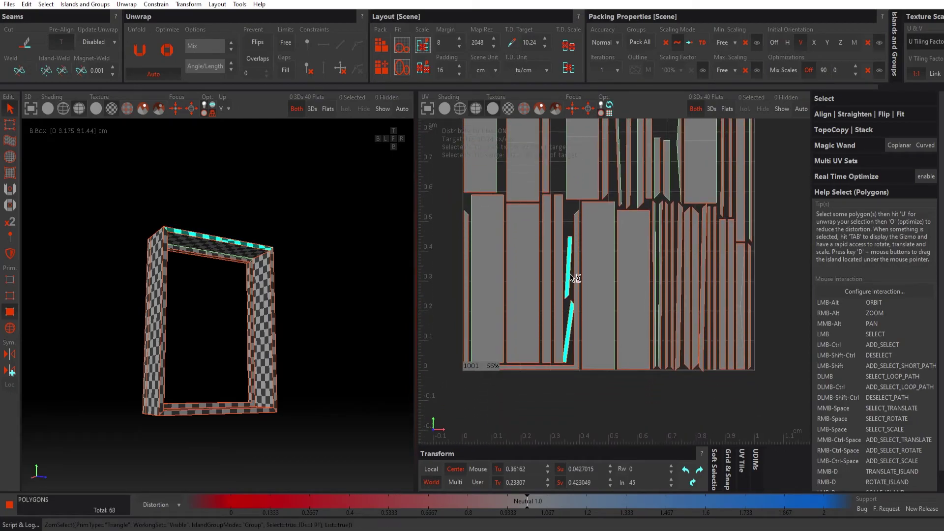
left_click_drag(203, 275, 152, 282, "alt")
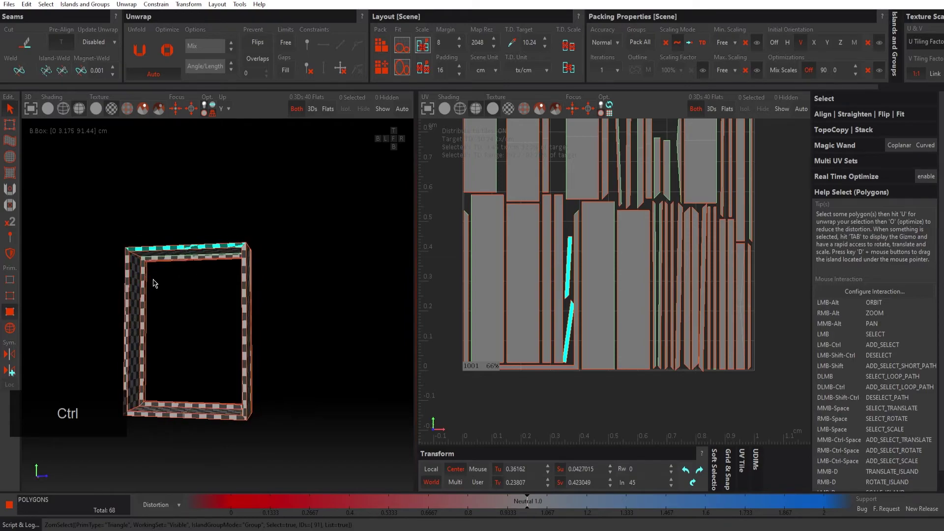
Inspect the selected bent strip on the frame's top edge up close, and clear the polygon selection.
right_click_drag(152, 281, 226, 289, "alt")
left_click_drag(227, 289, 232, 289, "alt")
right_click_drag(283, 298, 364, 295, "alt")
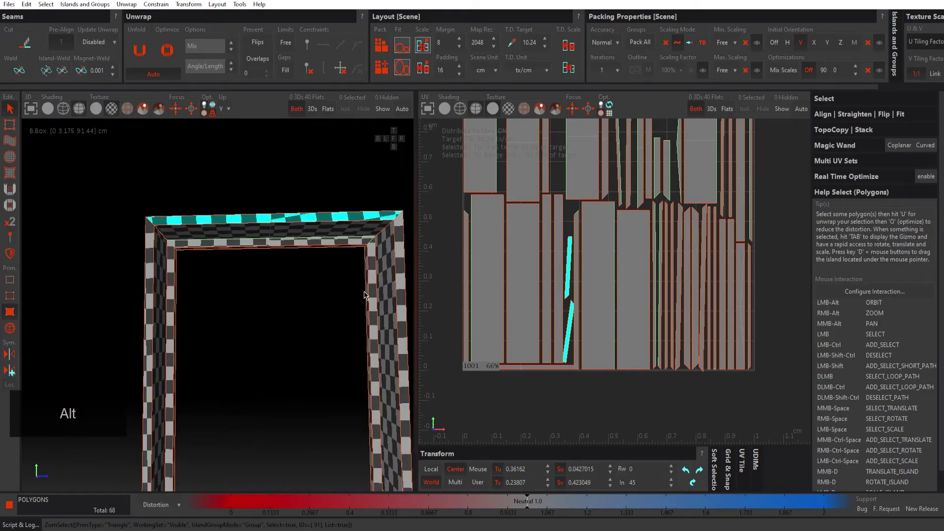
left_click(173, 315)
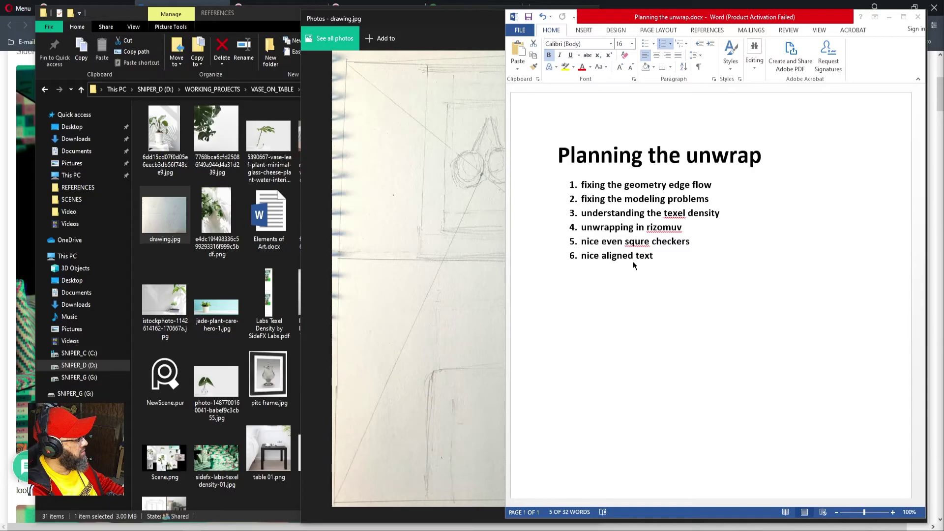
Highlight the plan's items about even square checkers and aligned text in the "Planning the unwrap" Word document.
left_click(582, 241)
left_click_drag(588, 241, 696, 241)
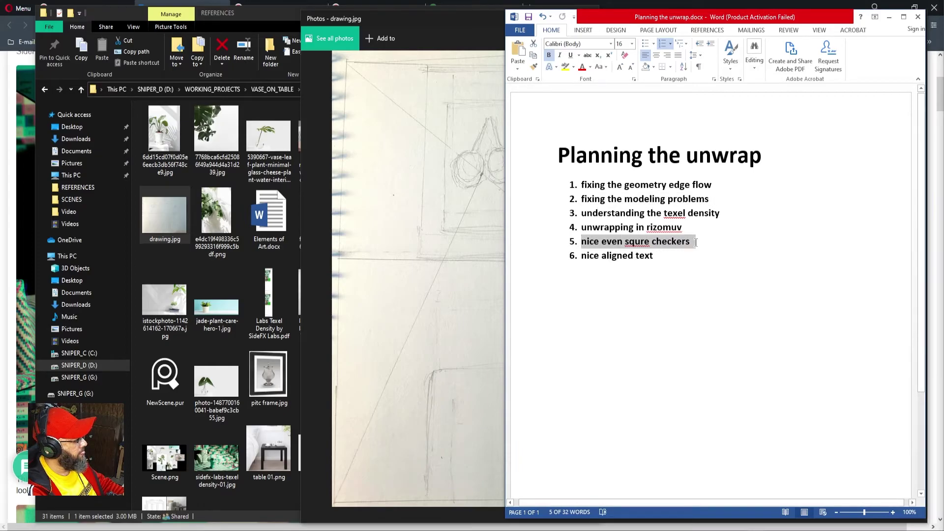
left_click_drag(579, 255, 679, 255)
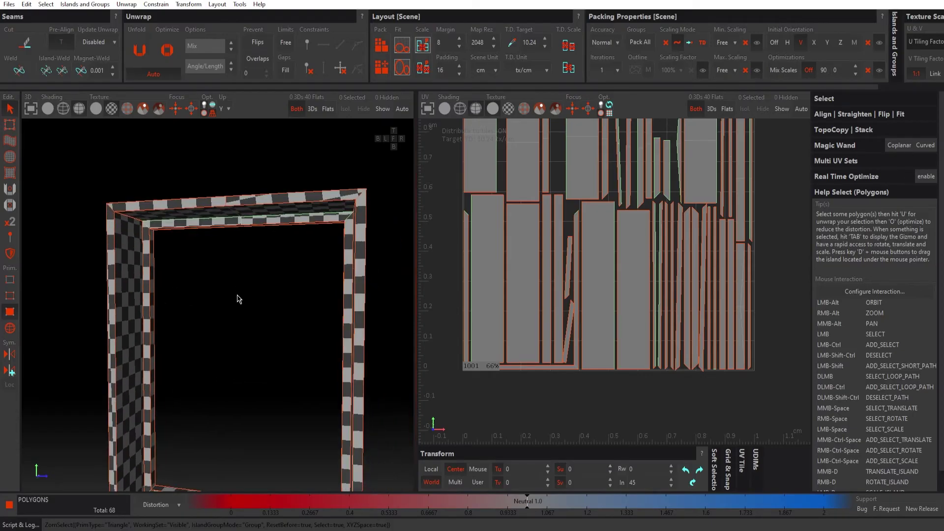
Show the coloured, numbered checker texture on the frame and examine the text direction around its sides.
left_click_drag(238, 299, 182, 222, "alt")
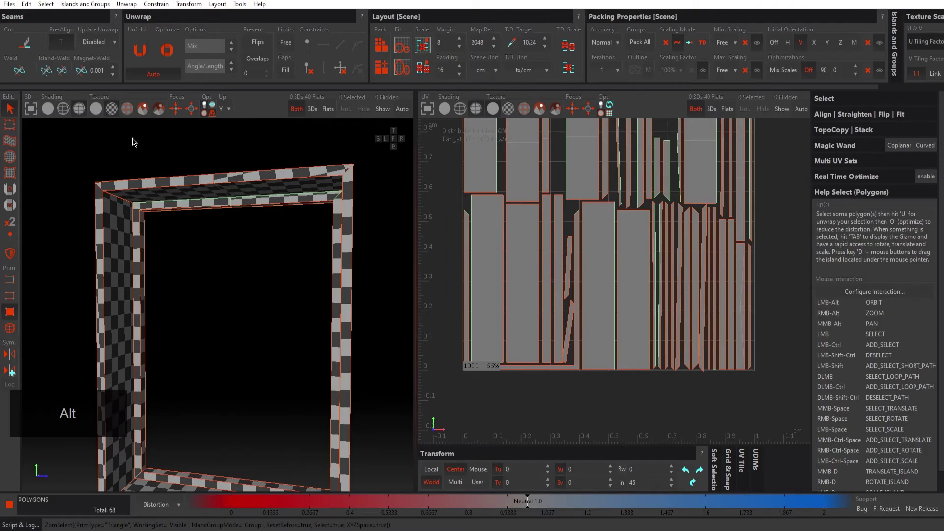
left_click(134, 105)
left_click_drag(197, 285, 323, 321, "alt")
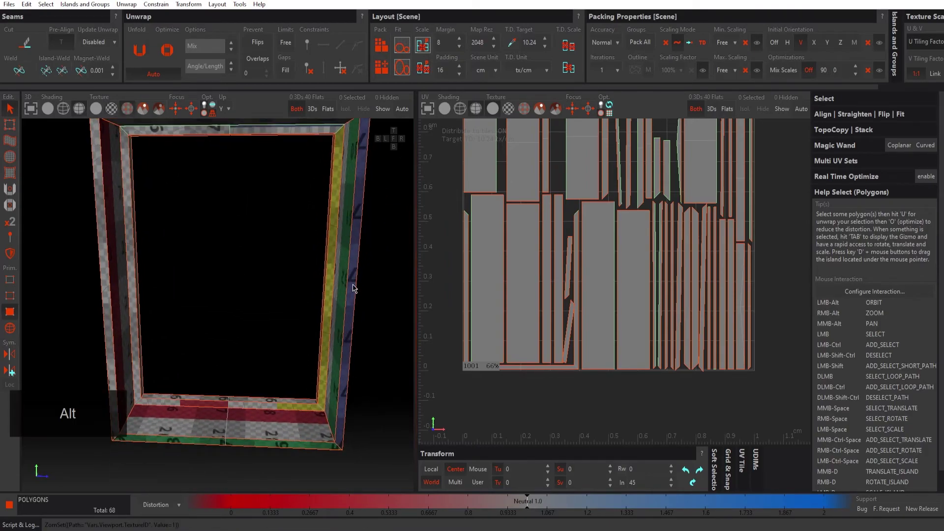
left_click_drag(312, 389, 297, 377, "alt")
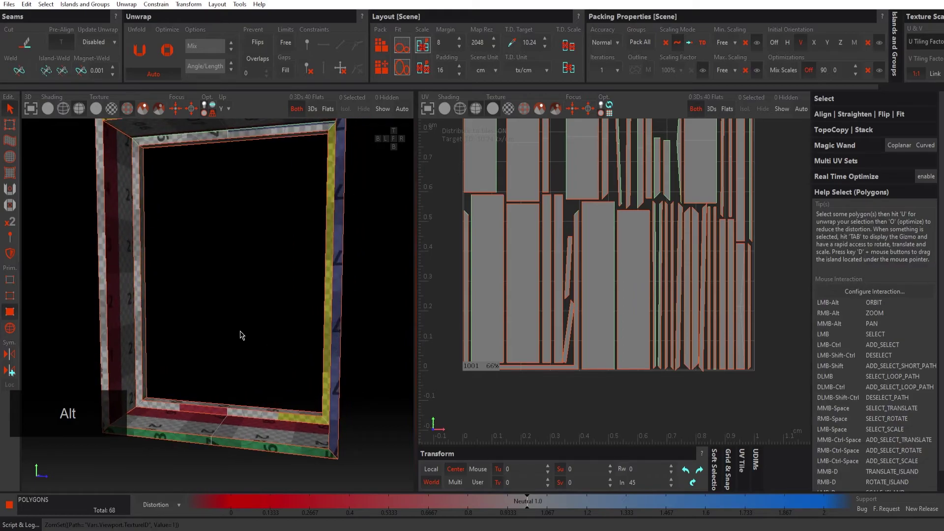
left_click_drag(241, 334, 226, 278, "alt")
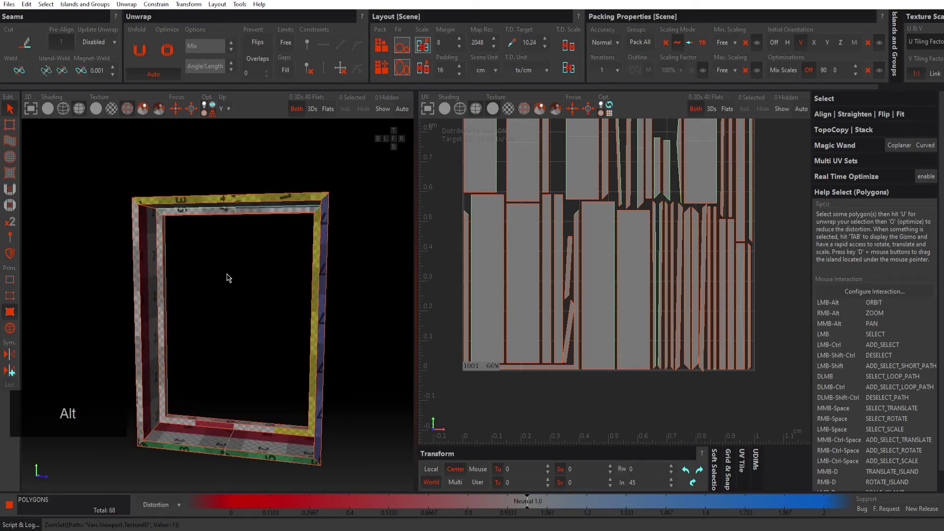
Set the initial packing orientation to Y and repack the sash's UV islands.
left_click(827, 44)
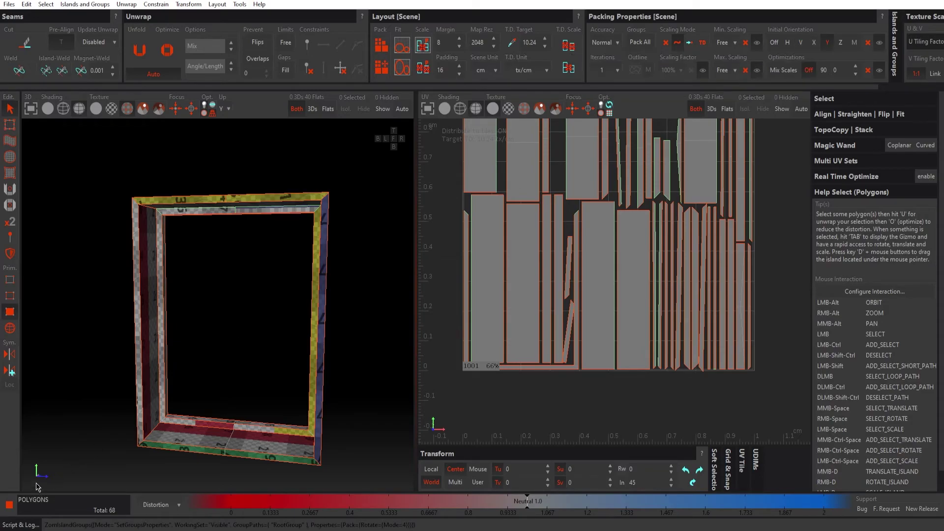
left_click_drag(244, 302, 206, 274, "alt")
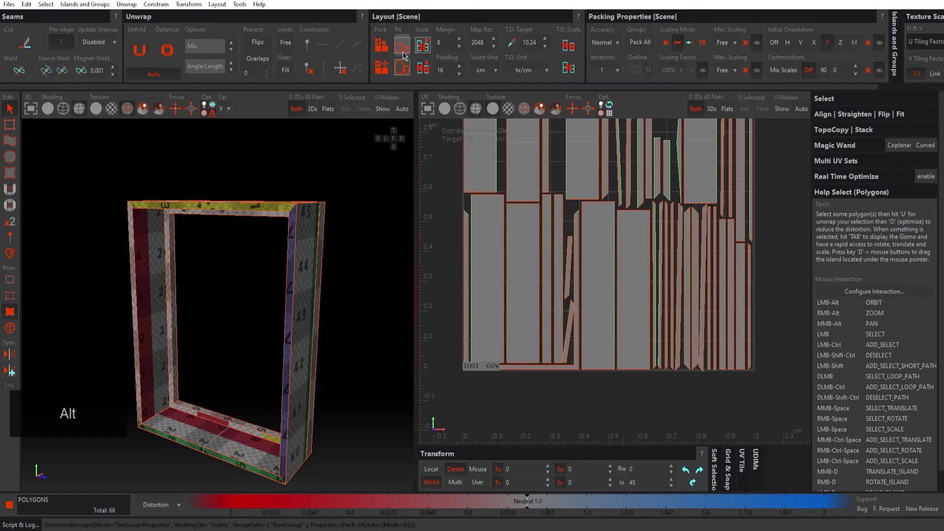
left_click(150, 74)
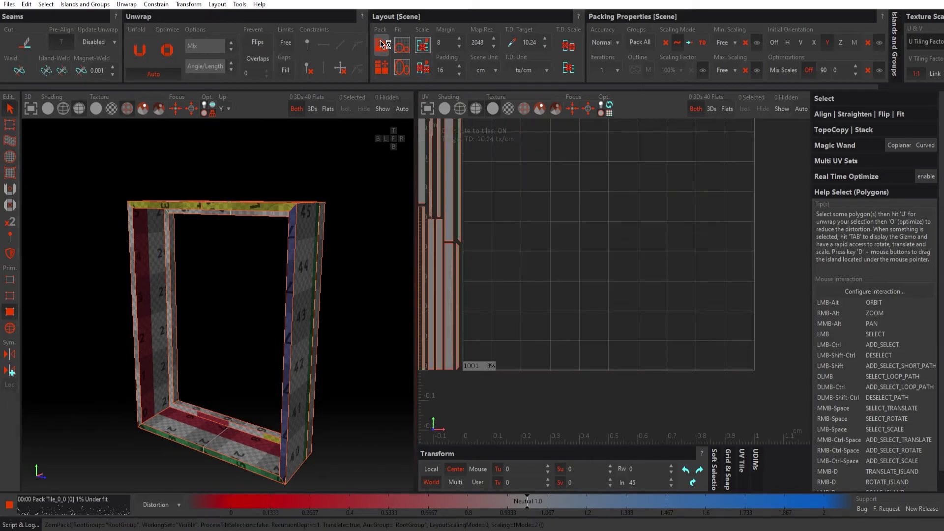
middle_click_drag(562, 183, 559, 206, "alt")
right_click_drag(605, 210, 568, 208, "alt")
middle_click_drag(568, 187, 568, 206, "alt")
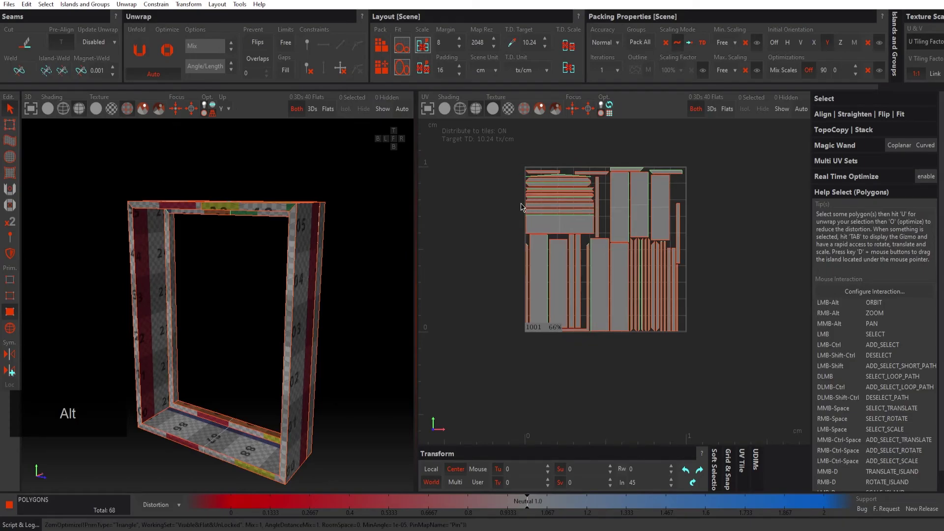
Optimize the UV islands several times and check the numbered checker on the frame's sides.
key("o")
key("o")
key("o")
key("o")
key("o")
left_click_drag(214, 288, 168, 263, "alt")
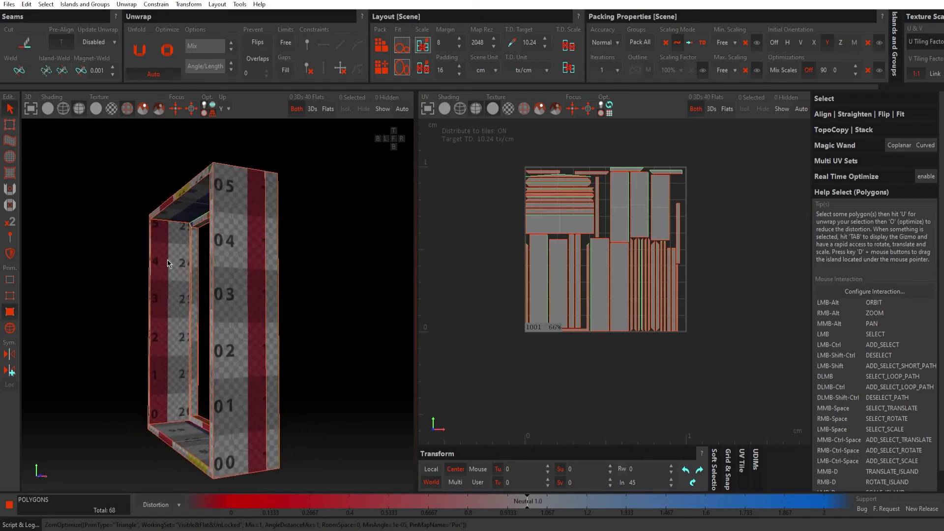
left_click_drag(163, 349, 345, 324, "alt")
middle_click_drag(533, 199, 531, 227, "alt")
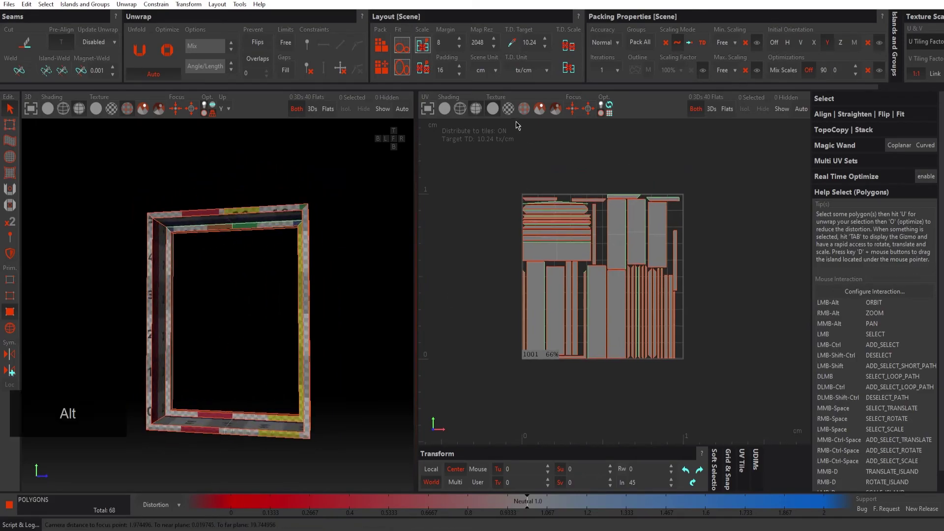
Display the plain checker texture on the UV layout and the frame, and examine both for even squares.
left_click(508, 109)
right_click_drag(625, 256, 741, 237, "alt")
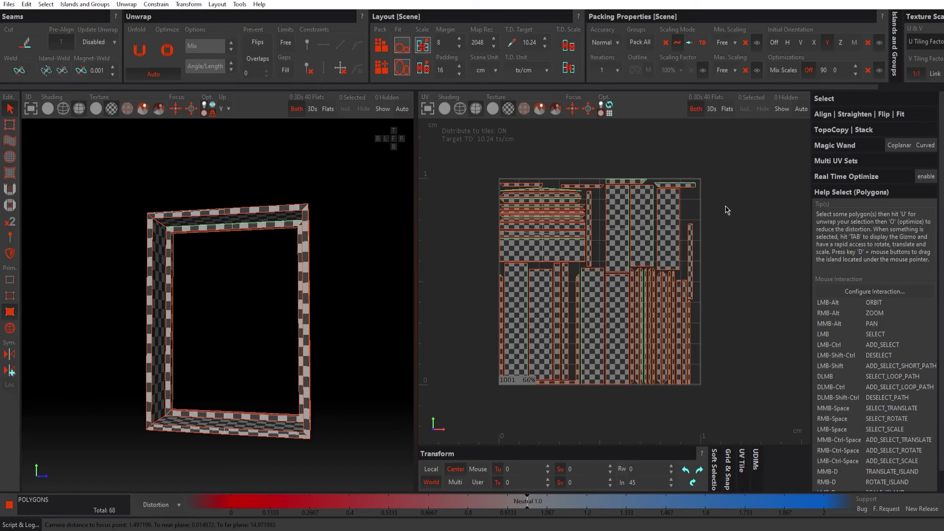
scroll(564, 60, "down", 2)
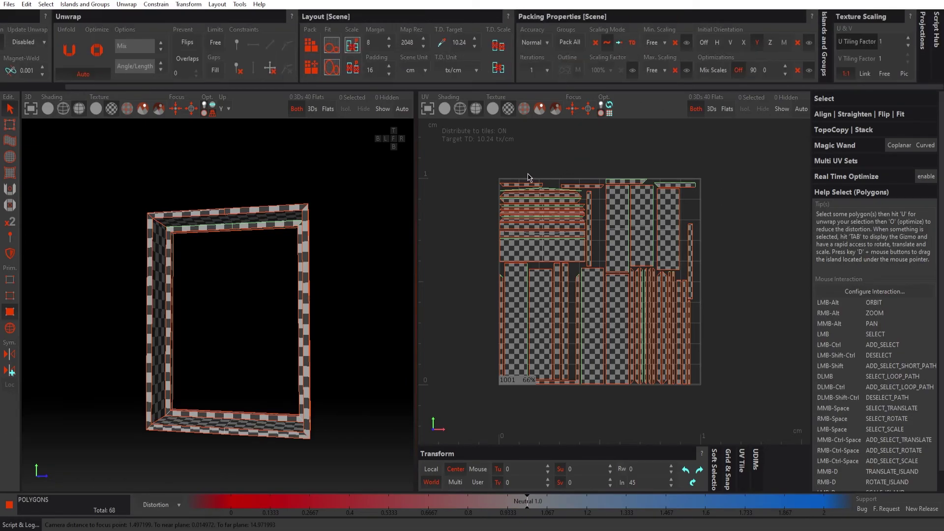
mouse_move(242, 268)
left_mouse_down("alt")
mouse_move(223, 266)
mouse_move(229, 280)
left_mouse_up("alt")
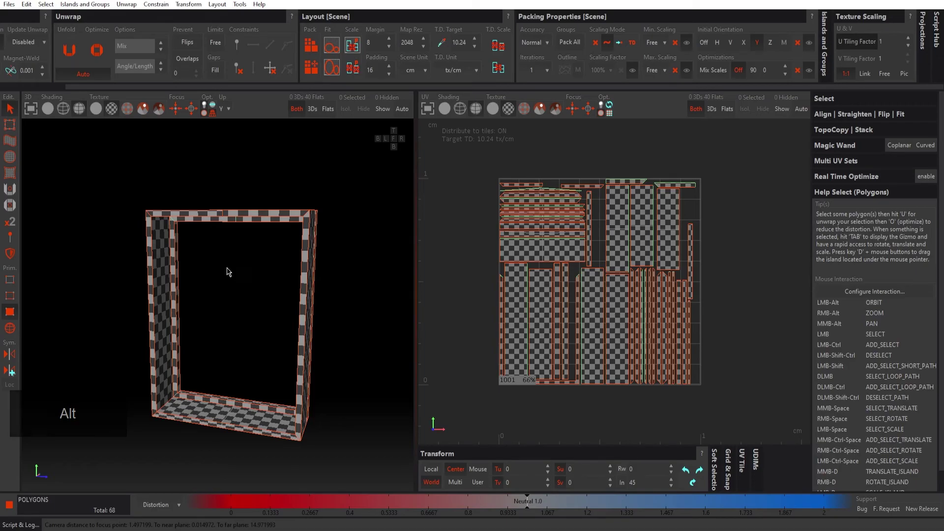
Save the sash's UVs back to 3ds Max and inspect the updated Windows_Sash object there.
left_click(10, 5)
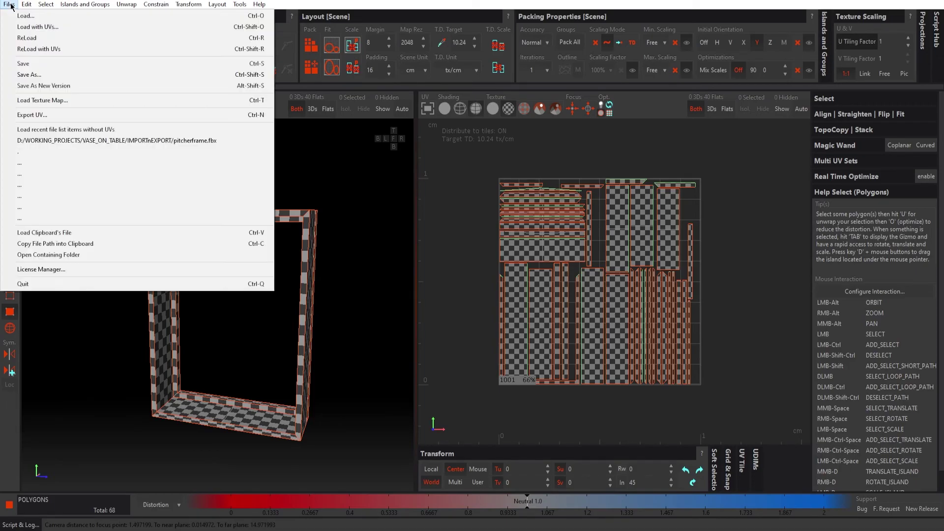
left_click(22, 65)
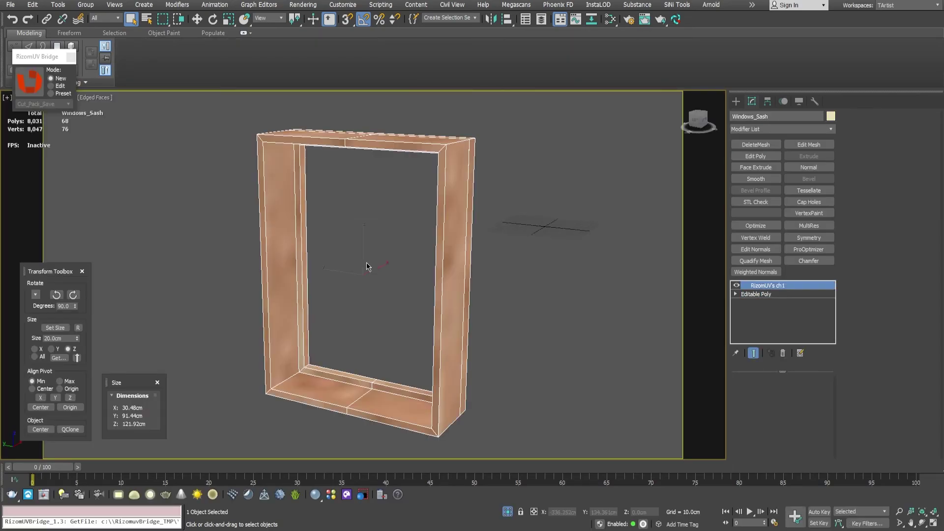
mouse_move(387, 231)
middle_mouse_down("alt")
mouse_move(439, 218)
mouse_move(388, 227)
middle_mouse_up("alt")
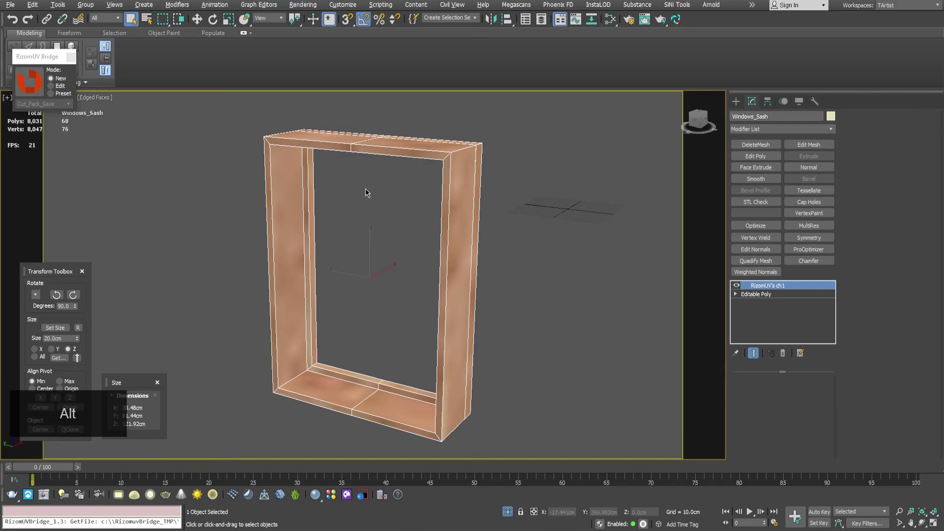
middle_click_drag(365, 188, 346, 232, "alt")
End the sash's isolation, then select and isolate the Windows_Glass object.
left_click(508, 512)
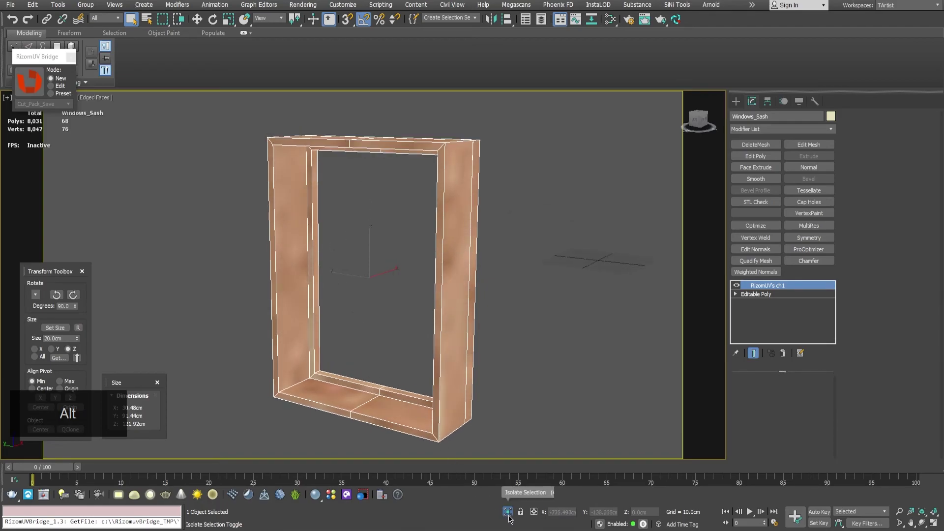
left_click(421, 250)
key("alt+q")
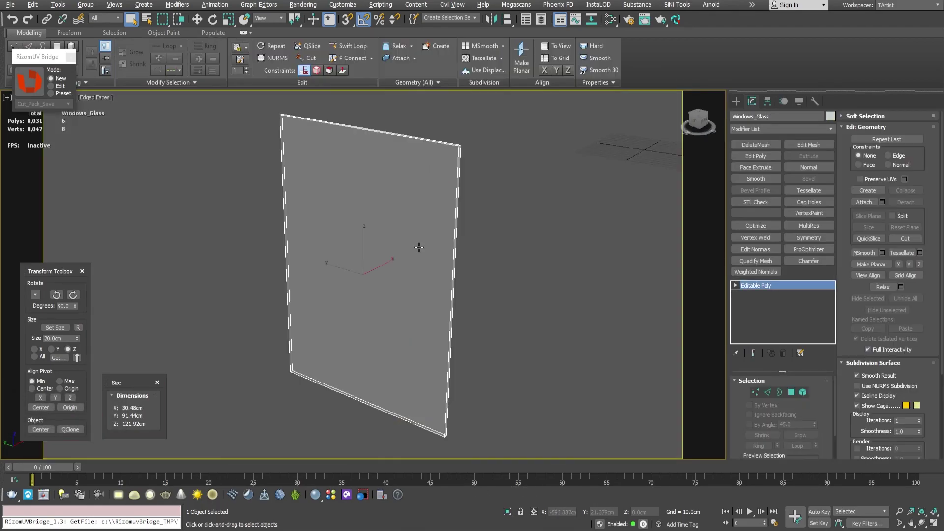
middle_click_drag(421, 249, 386, 242, "alt")
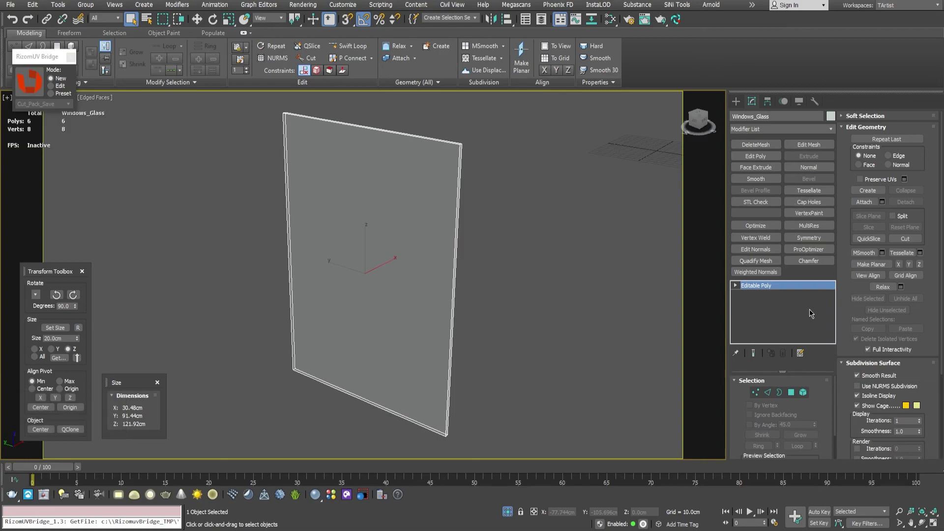
Switch the modifier set to UV Coordinate Modifiers, add Unwrap UVW to the glass, and hide the ribbon.
left_click(806, 354)
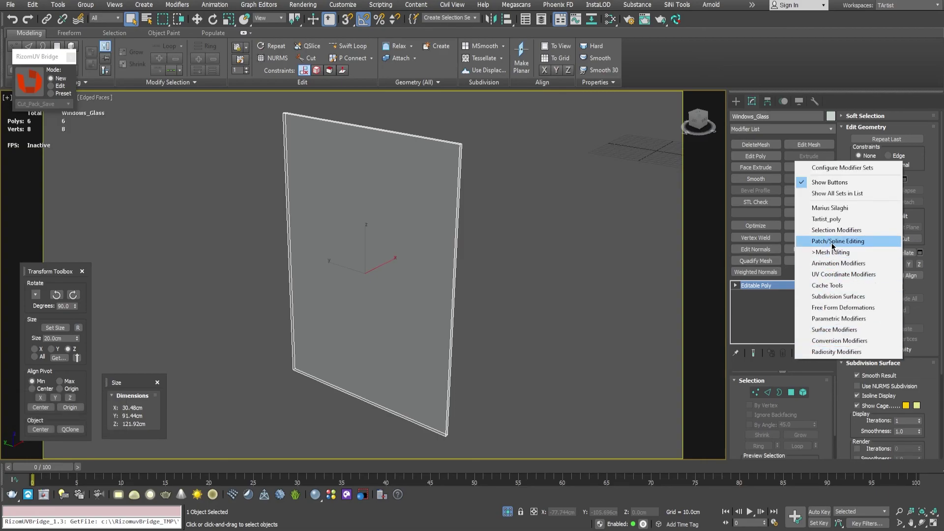
left_click(848, 278)
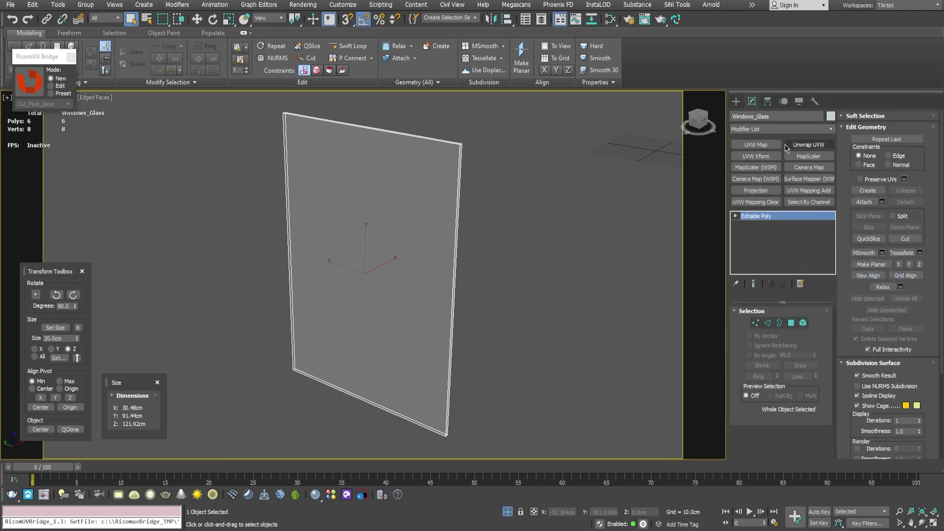
left_click(805, 146)
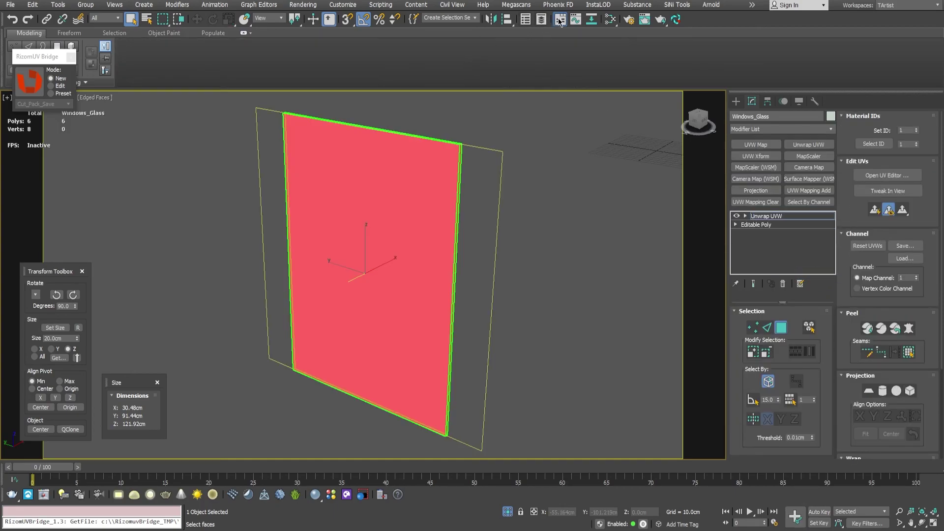
left_click(559, 20)
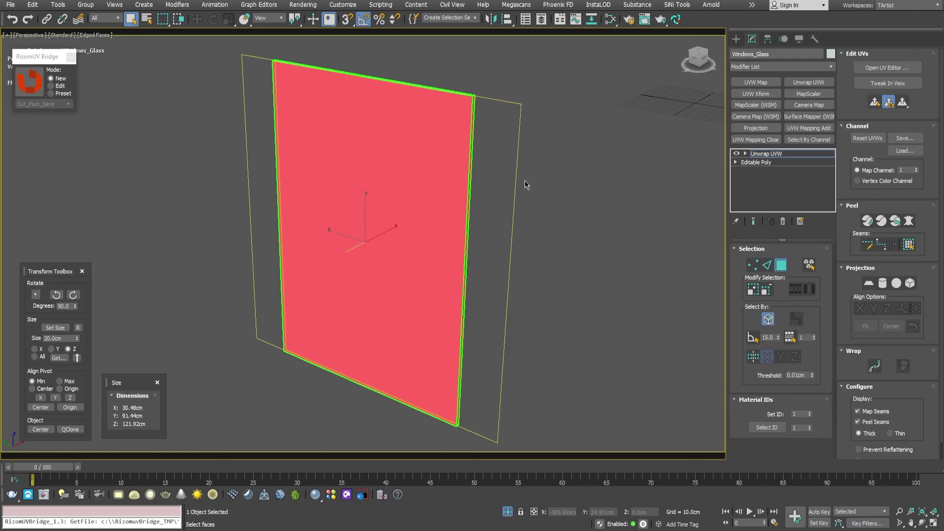
Apply Flatten Mapping to all the glass polygons in the UV editor, clear the selection and leave polygon mode.
key("ctrl+e")
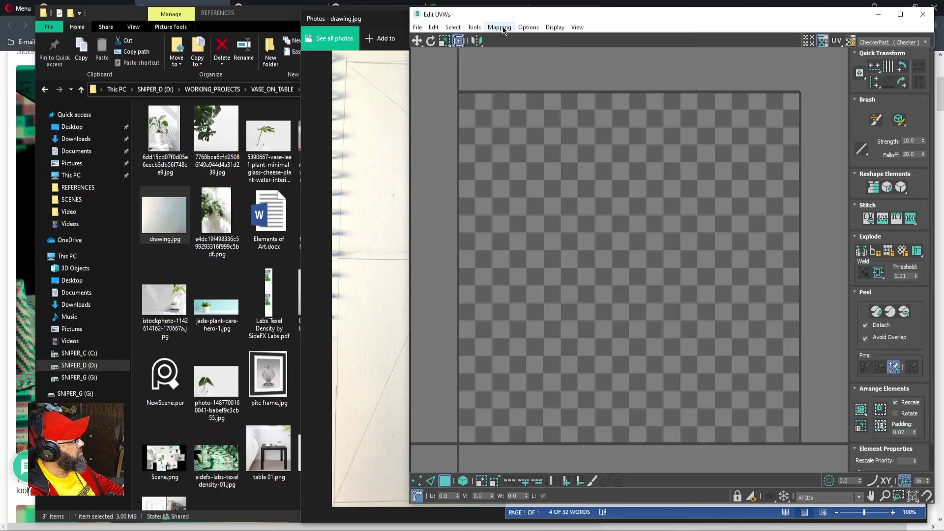
left_click(499, 27)
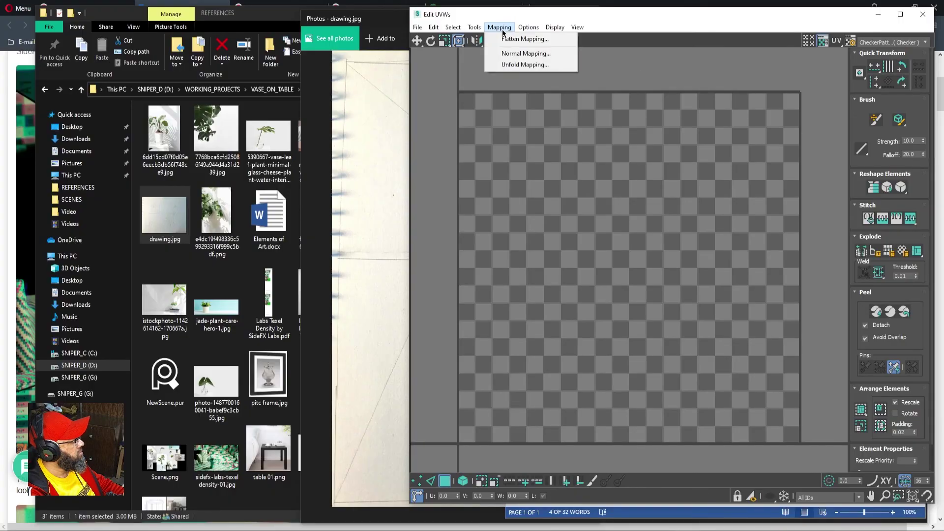
left_click(503, 39)
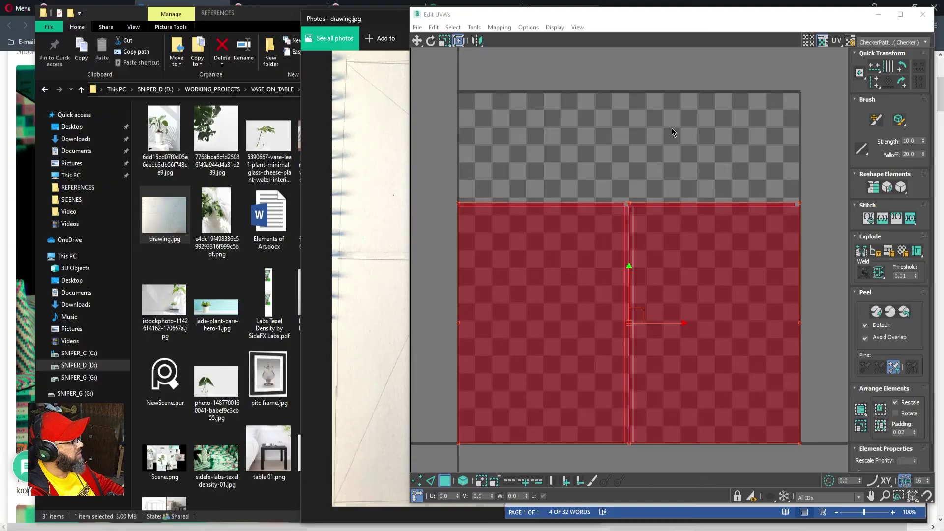
left_click(669, 148)
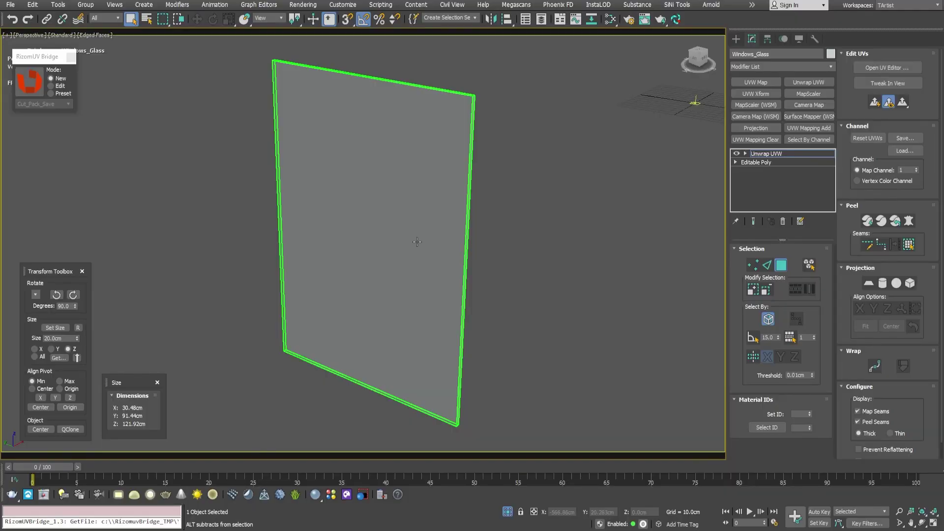
middle_click_drag(415, 238, 431, 227, "alt")
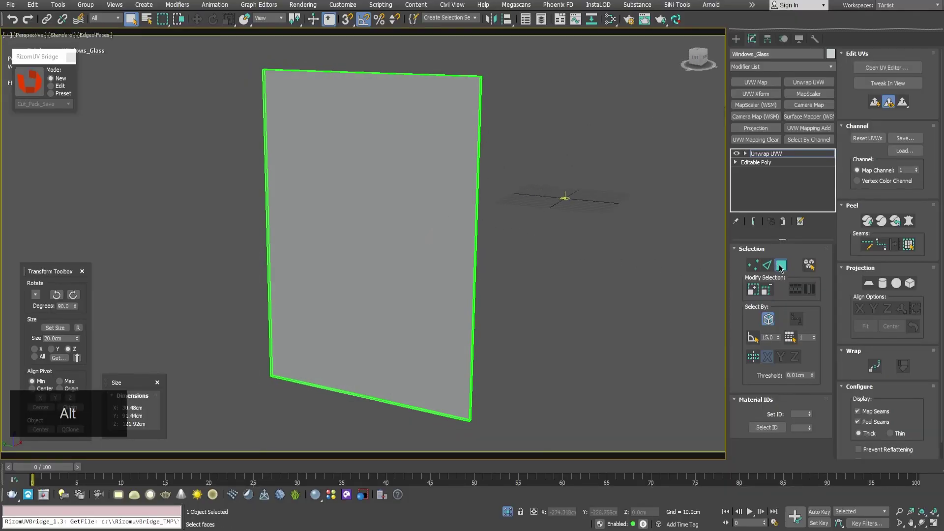
left_click(780, 266)
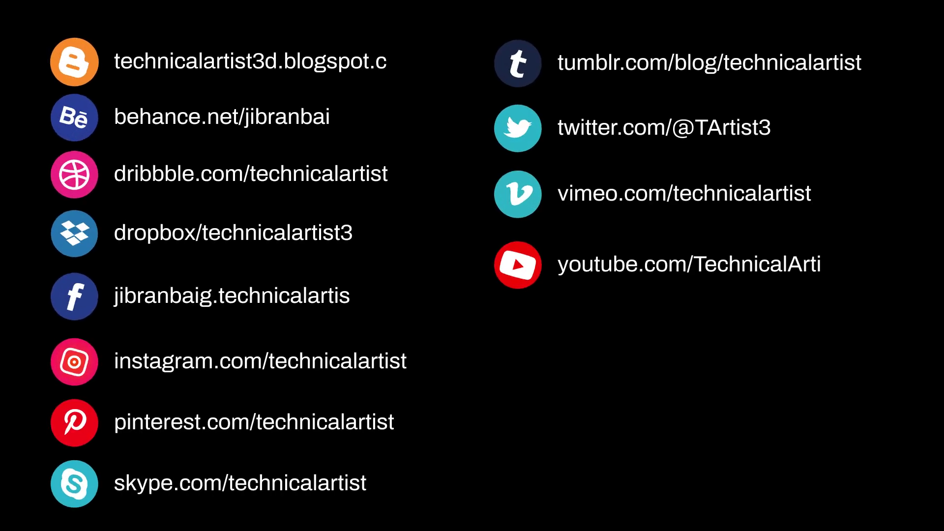